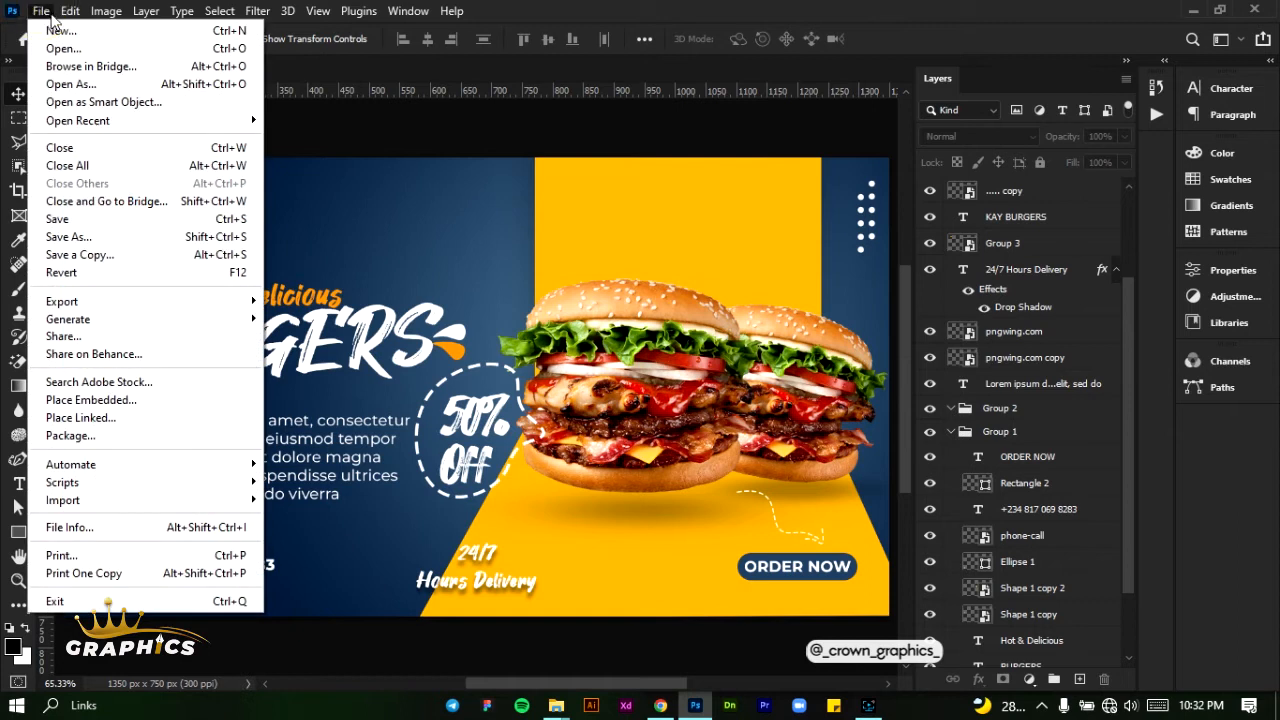
- Create a new 1350 × 750 pixel RGB document at 300 pixels per inch with a white background
left_click(45, 12)
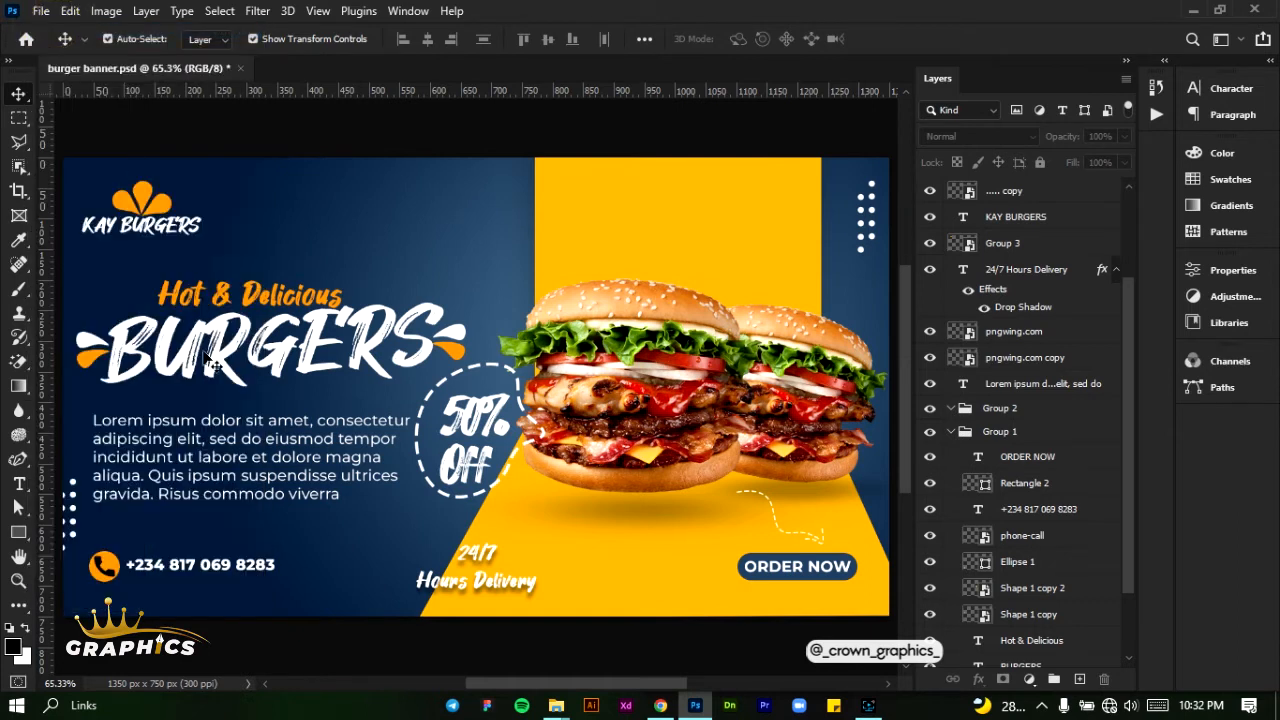
key("ctrl+n")
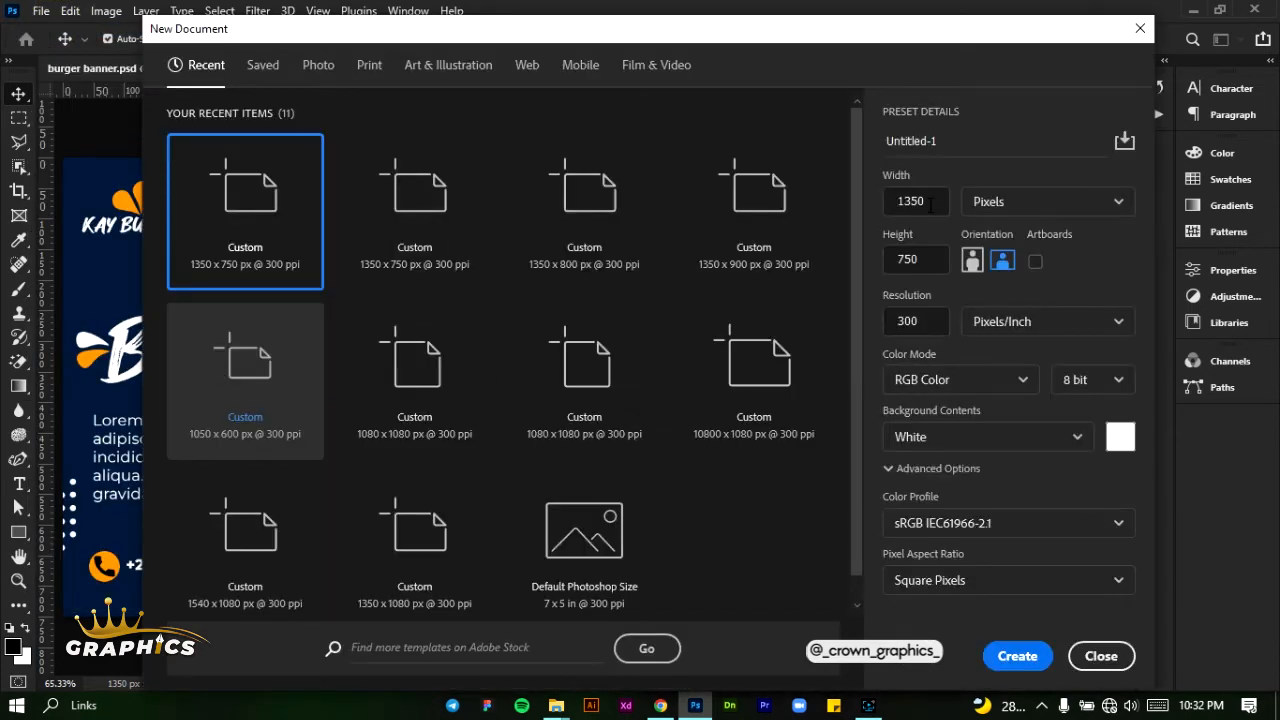
double_click(938, 202)
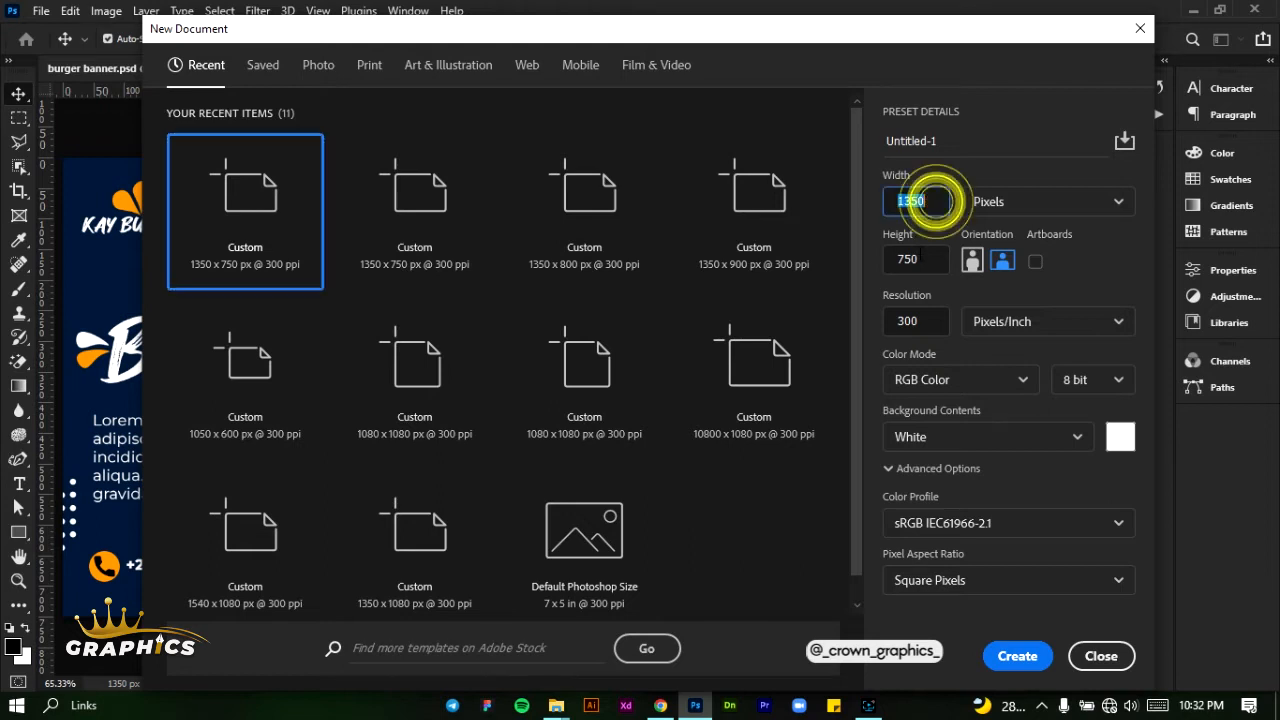
left_click(918, 259)
left_click(925, 204)
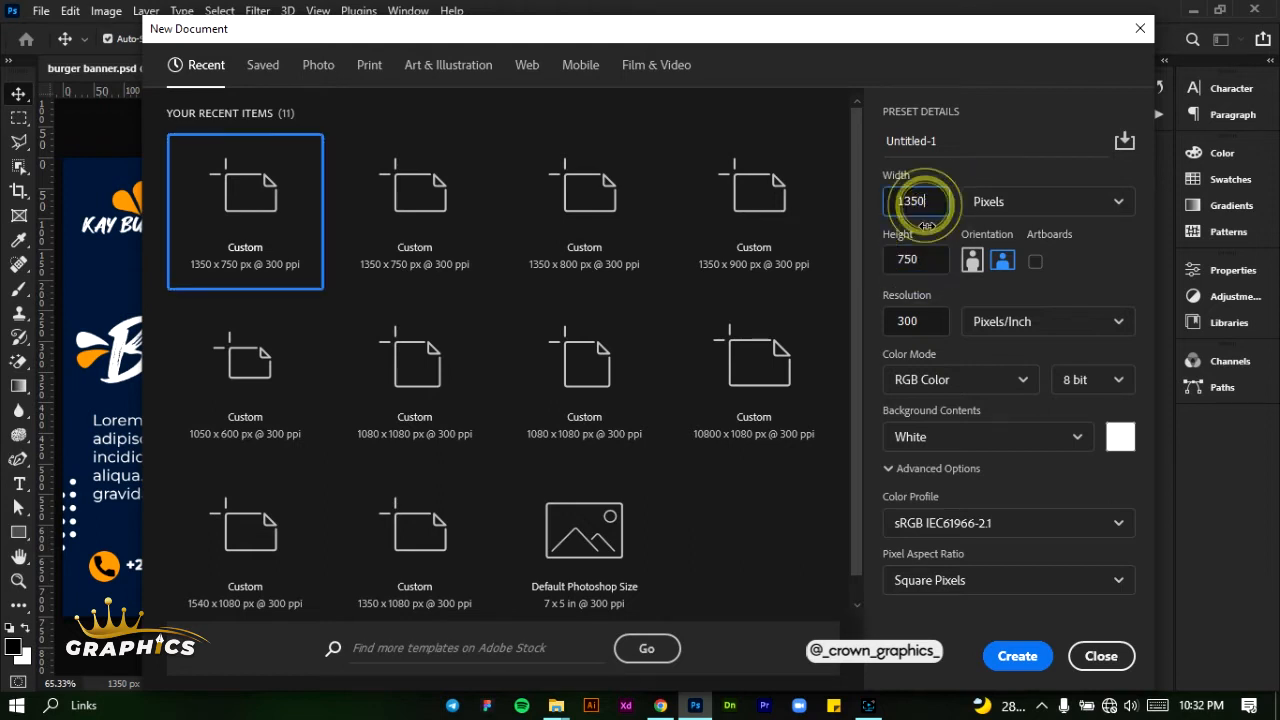
double_click(925, 259)
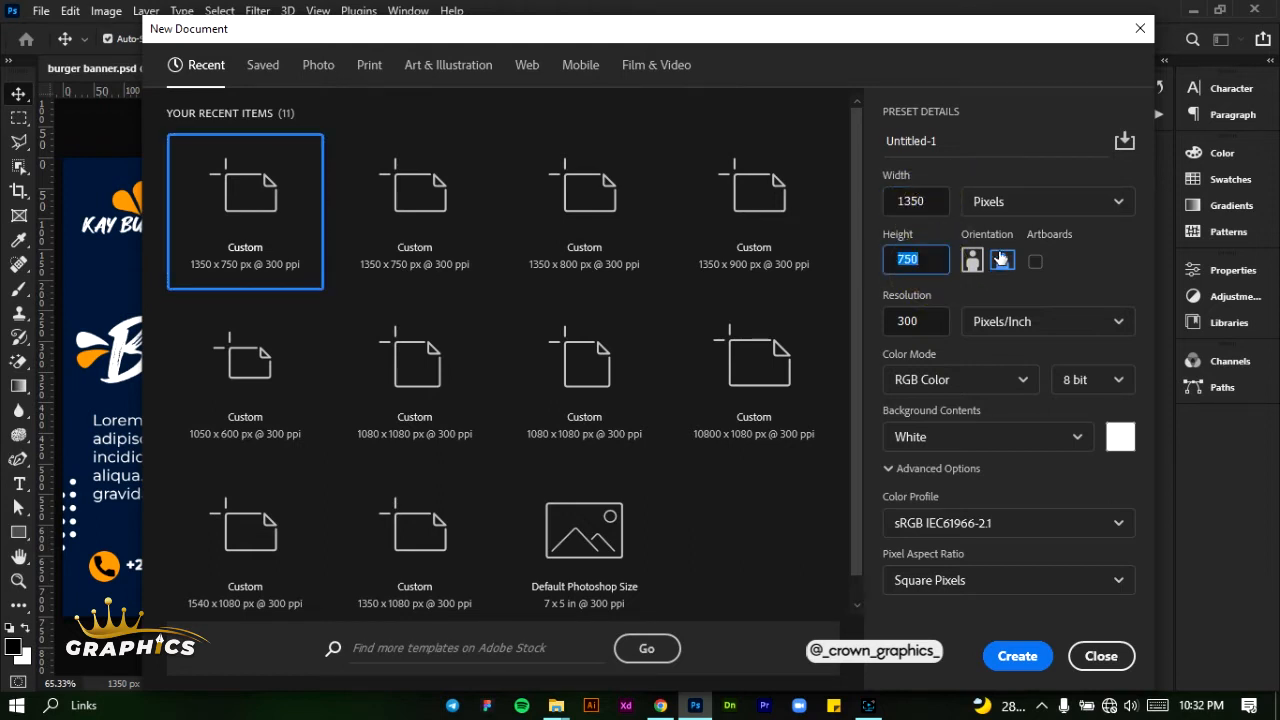
left_click(1002, 204)
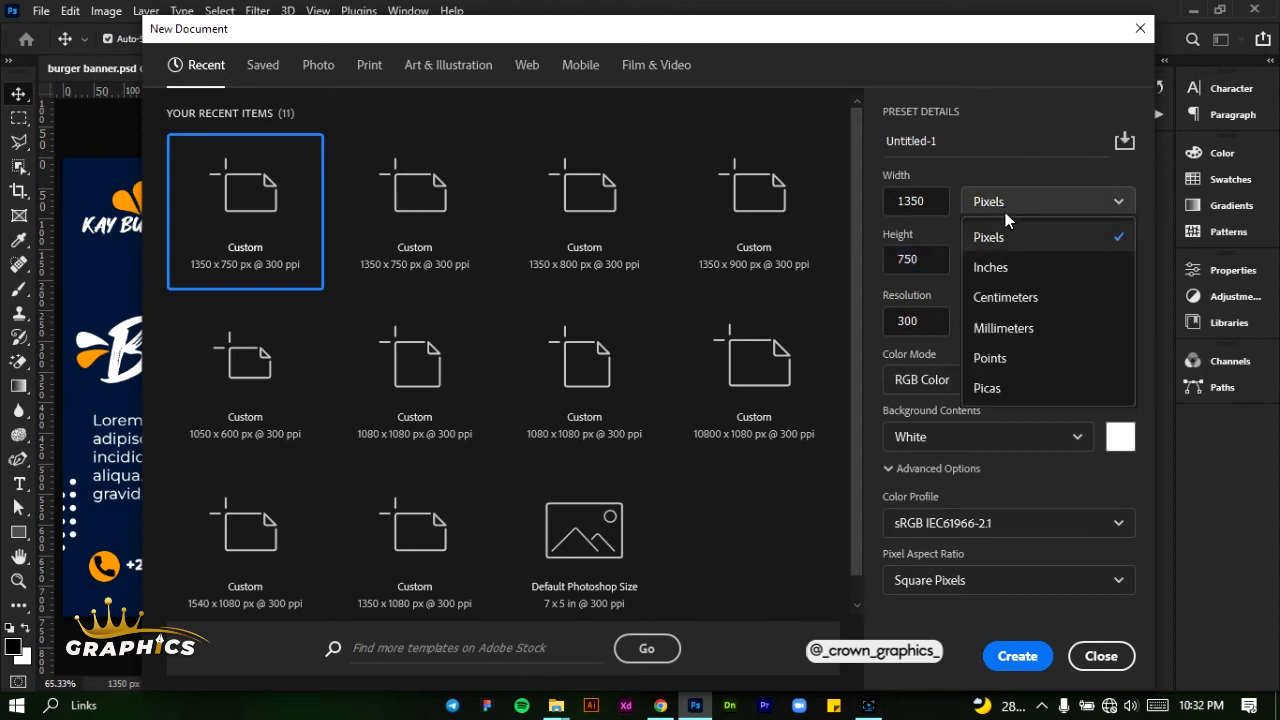
left_click(1005, 240)
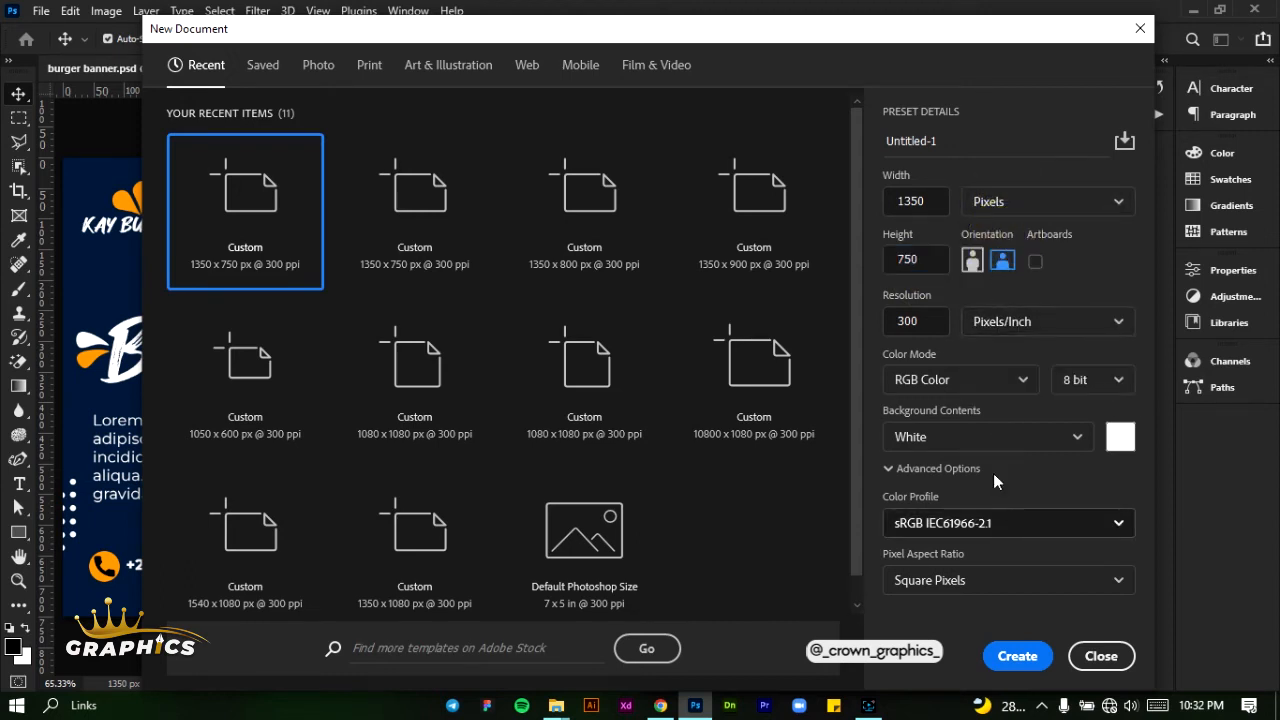
left_click(1012, 657)
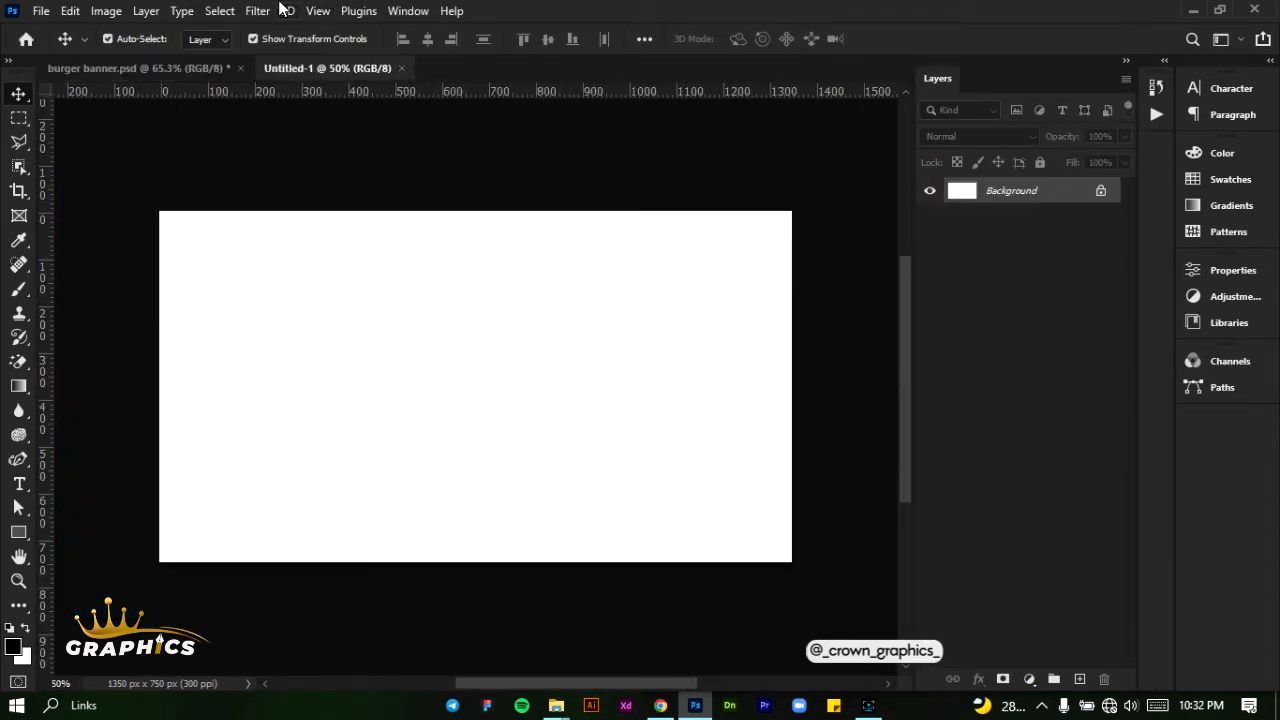
- Add a guide layout with 30 px margins on all four sides of the canvas
left_click(318, 11)
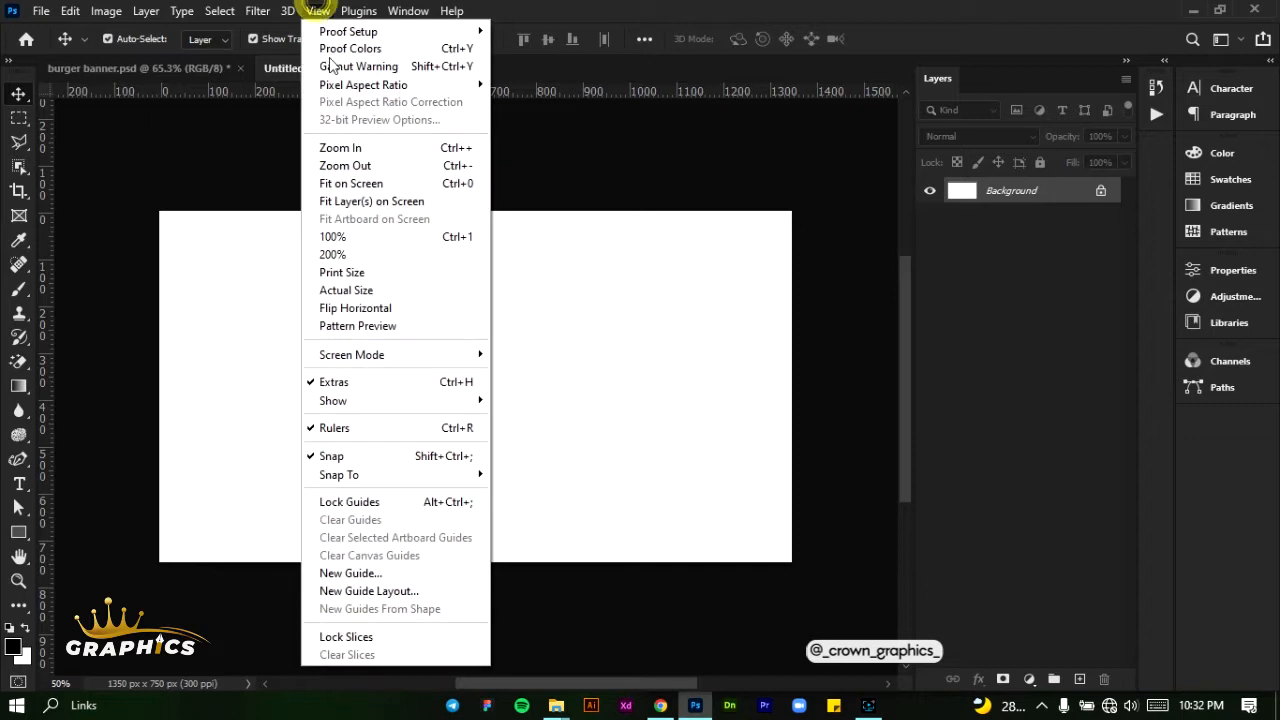
left_click(362, 591)
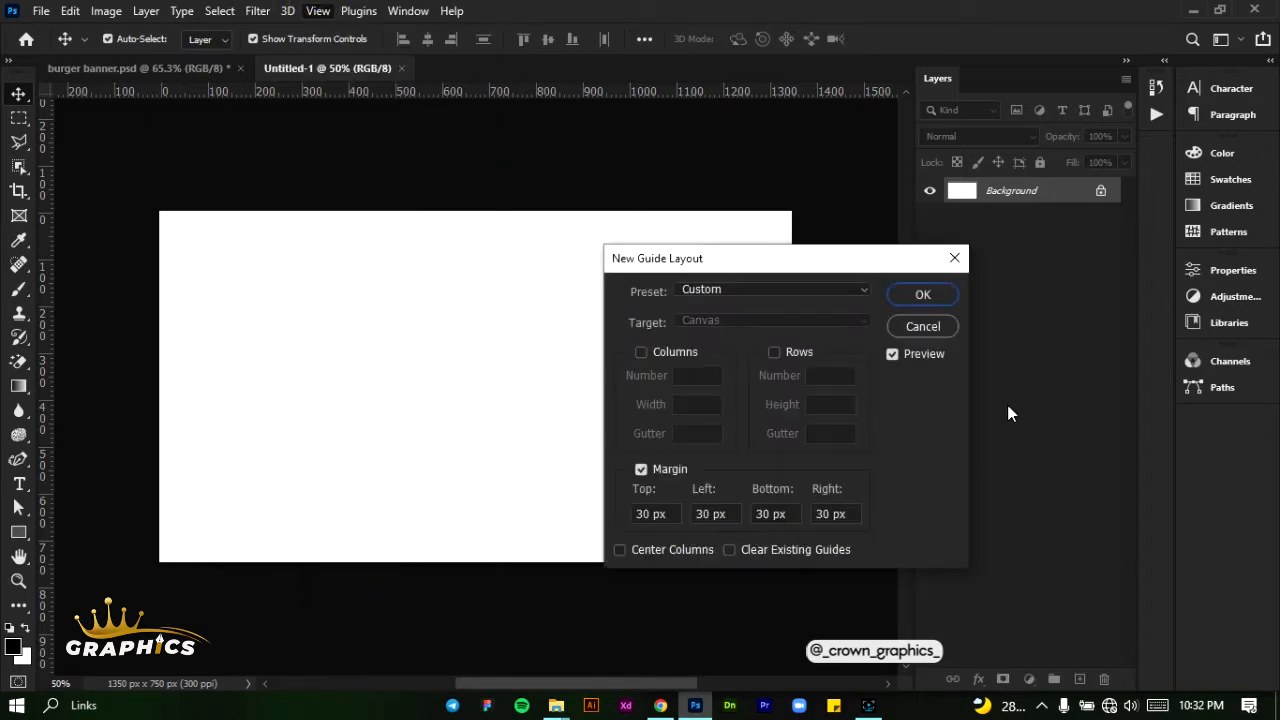
left_click(920, 298)
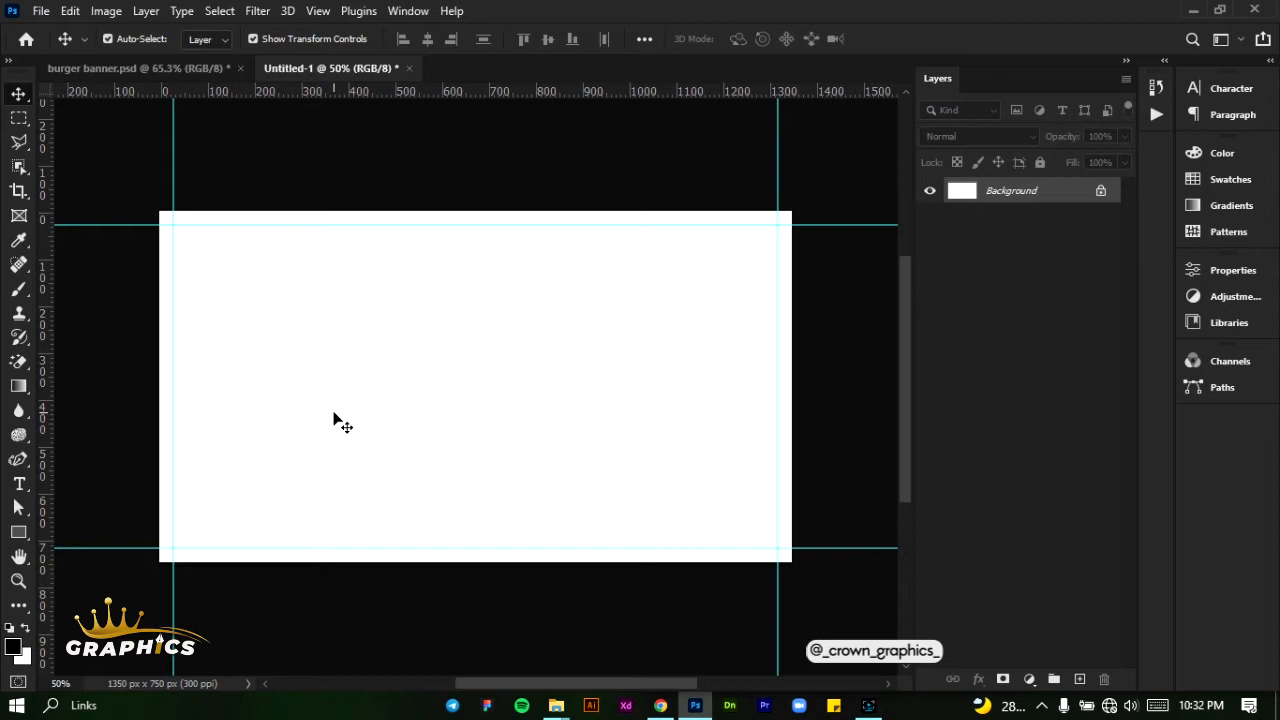
left_click(334, 421)
- Activate the Gradient tool and check the current gradient in the Gradient Editor without changing it
left_click(19, 388)
left_click(91, 386)
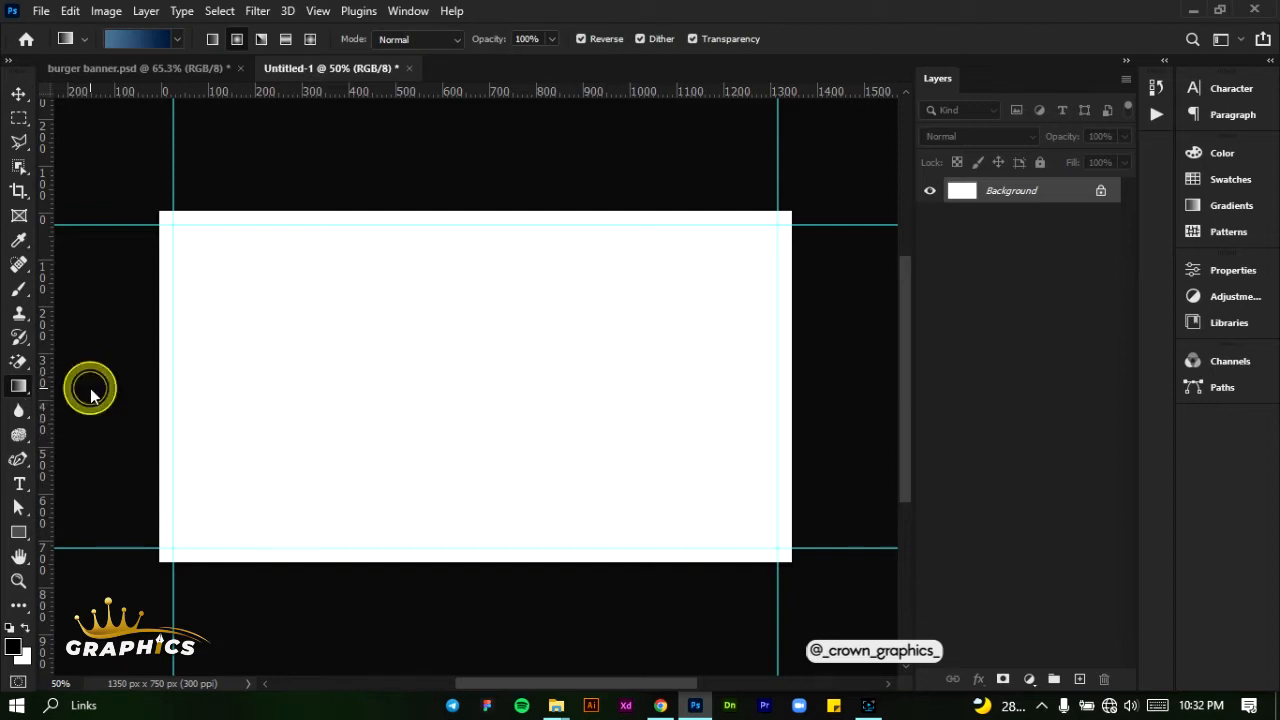
left_click(176, 39)
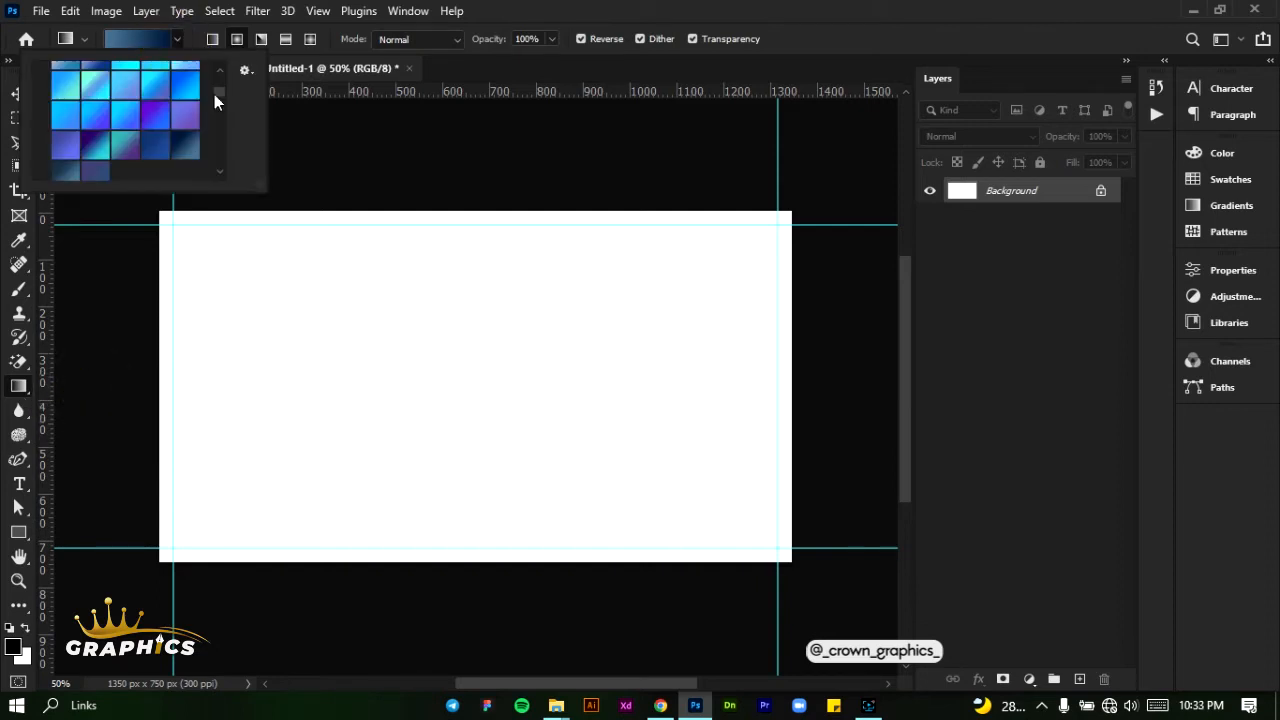
scroll(207, 148, "up", 5)
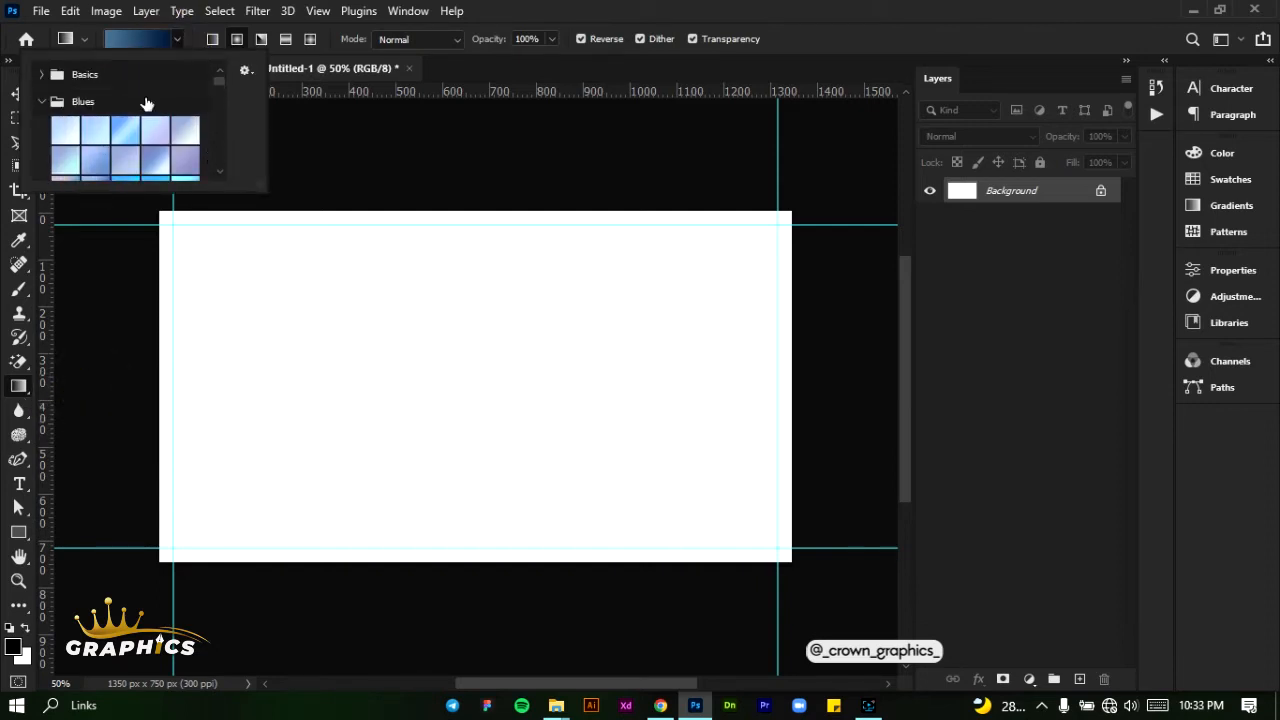
left_click(130, 39)
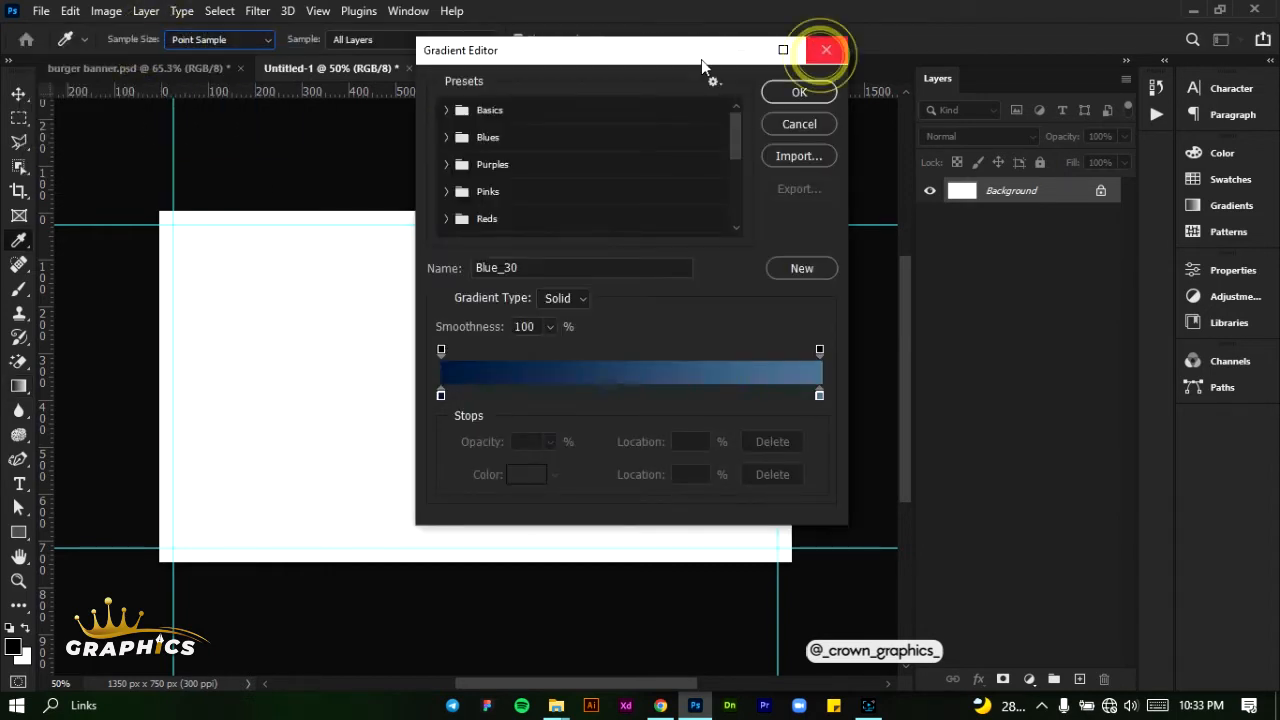
left_click(843, 51)
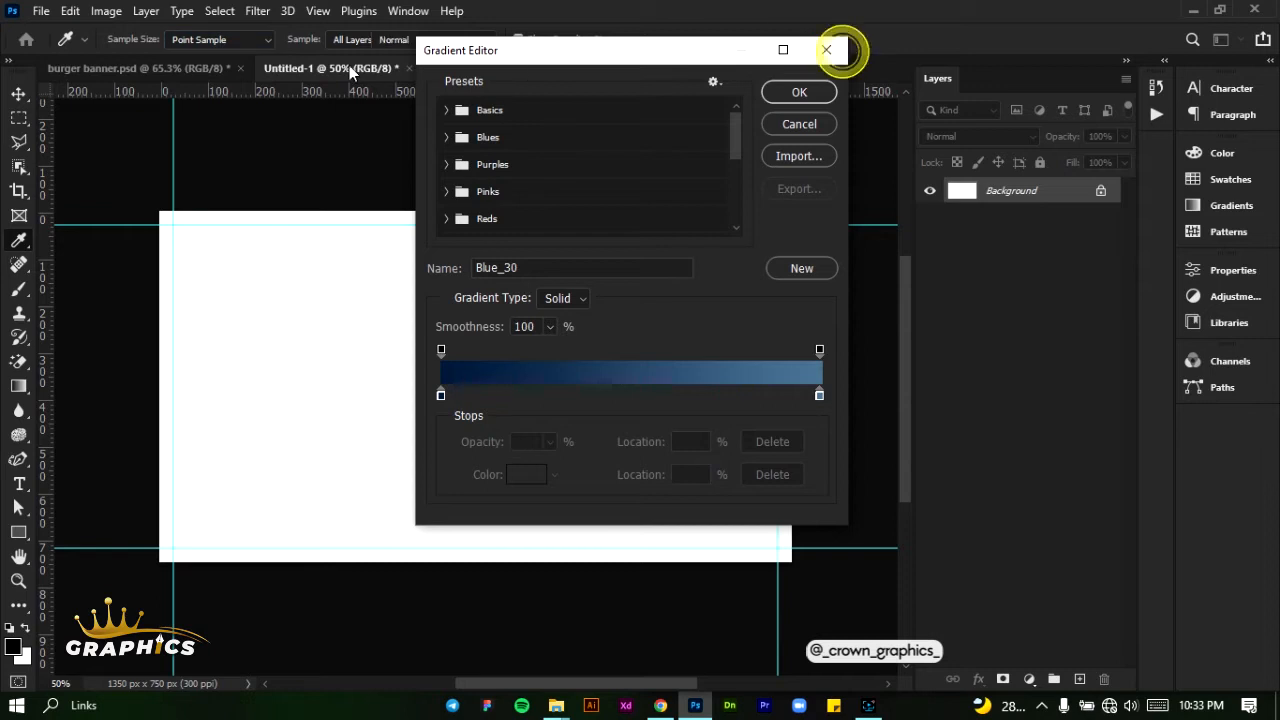
- Compare the dark presets in the Blues gradient group and choose the solid deep-blue one
left_click(172, 39)
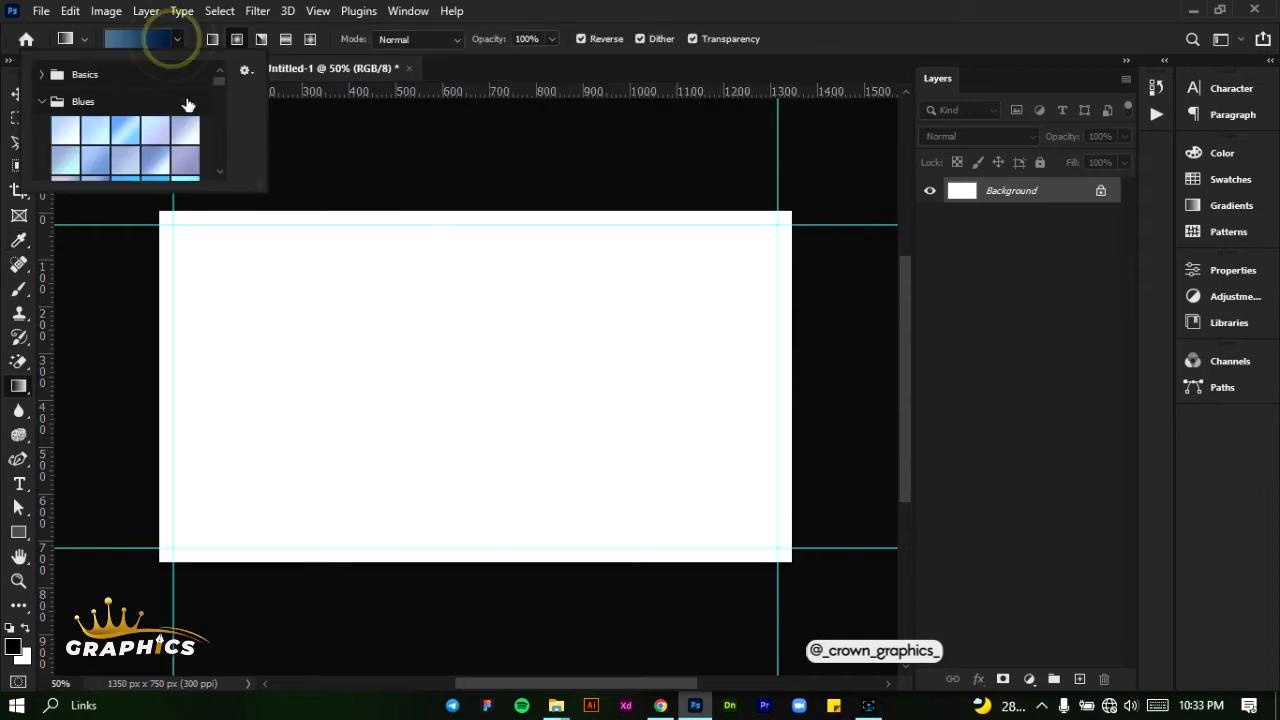
scroll(186, 143, "down", 5)
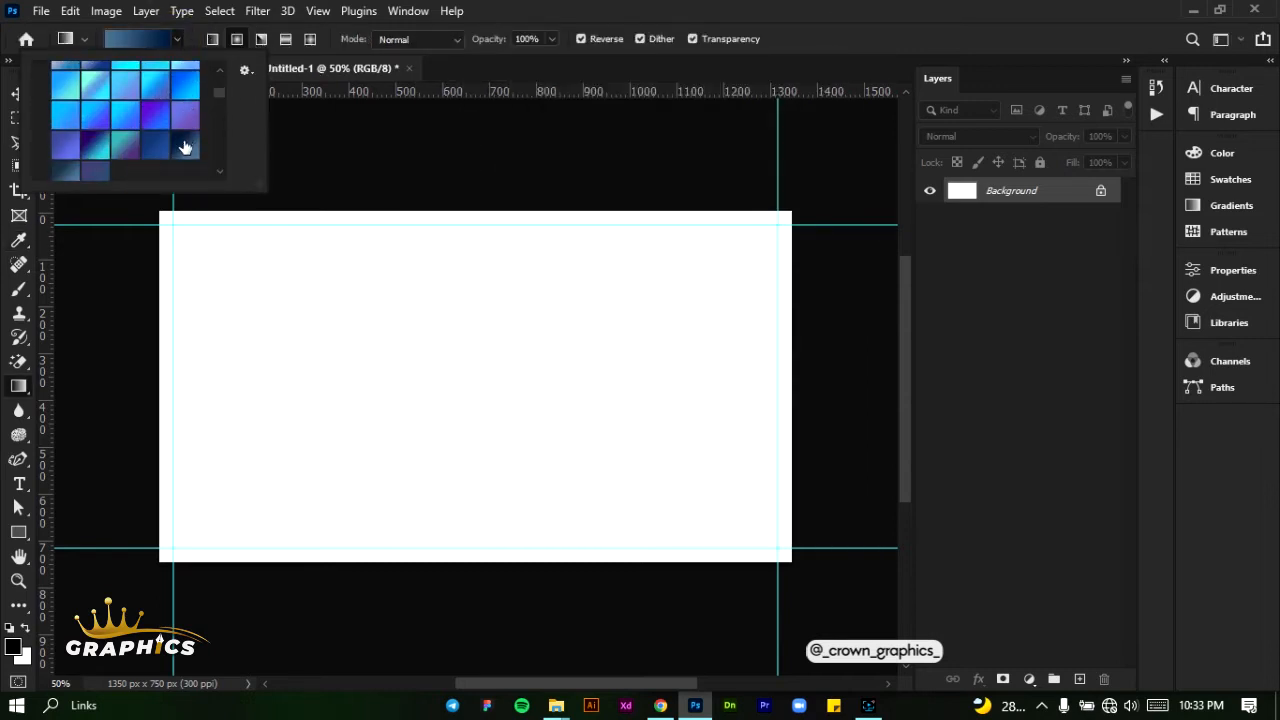
left_click(157, 130)
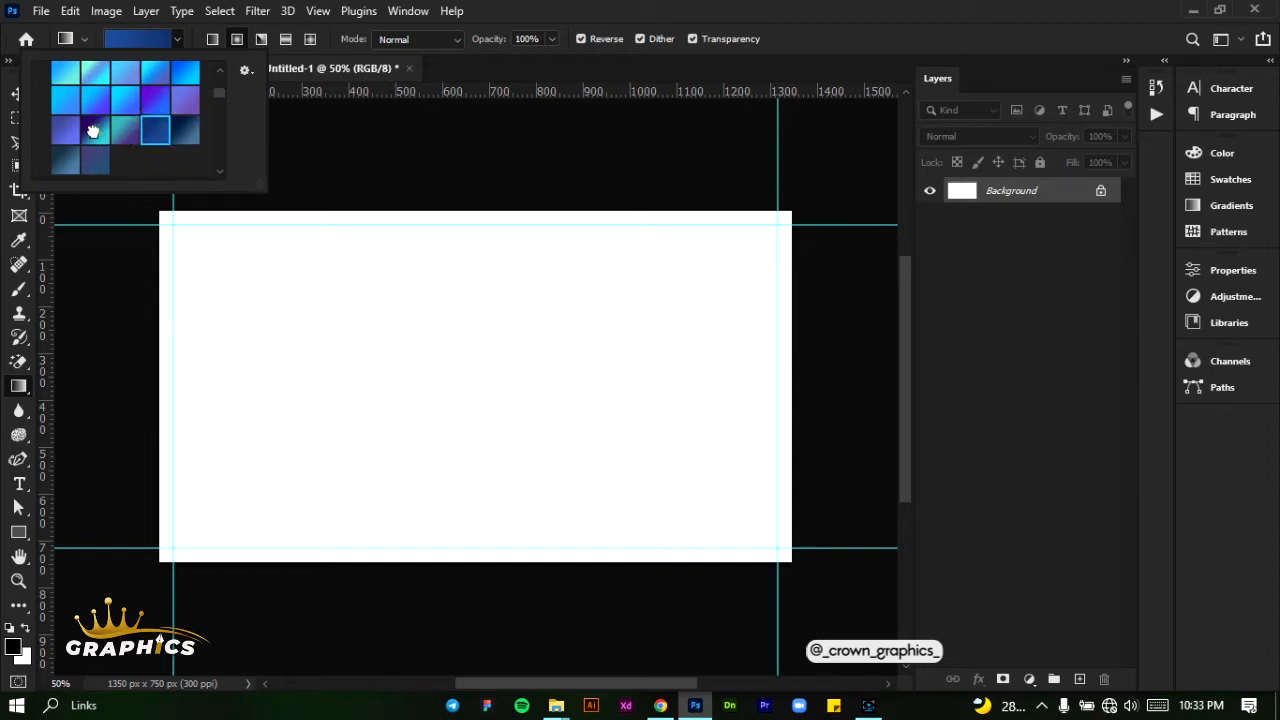
left_click(92, 131)
left_click(182, 136)
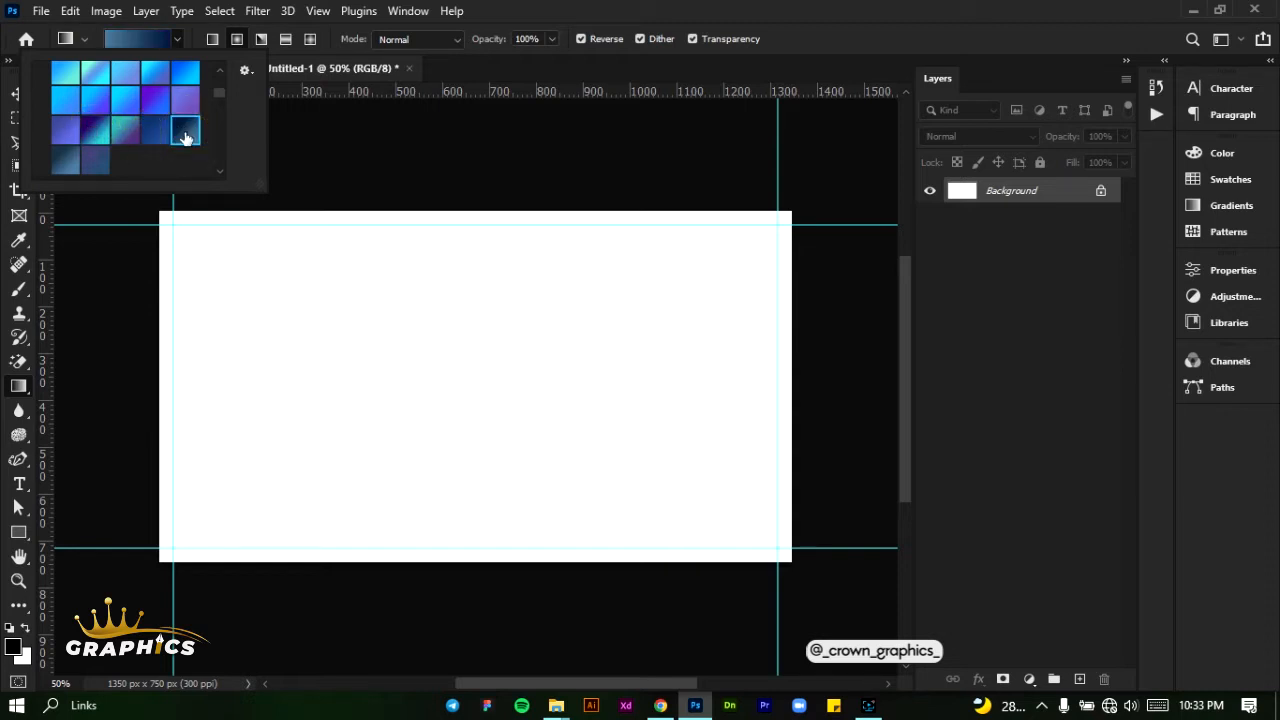
left_click(69, 162)
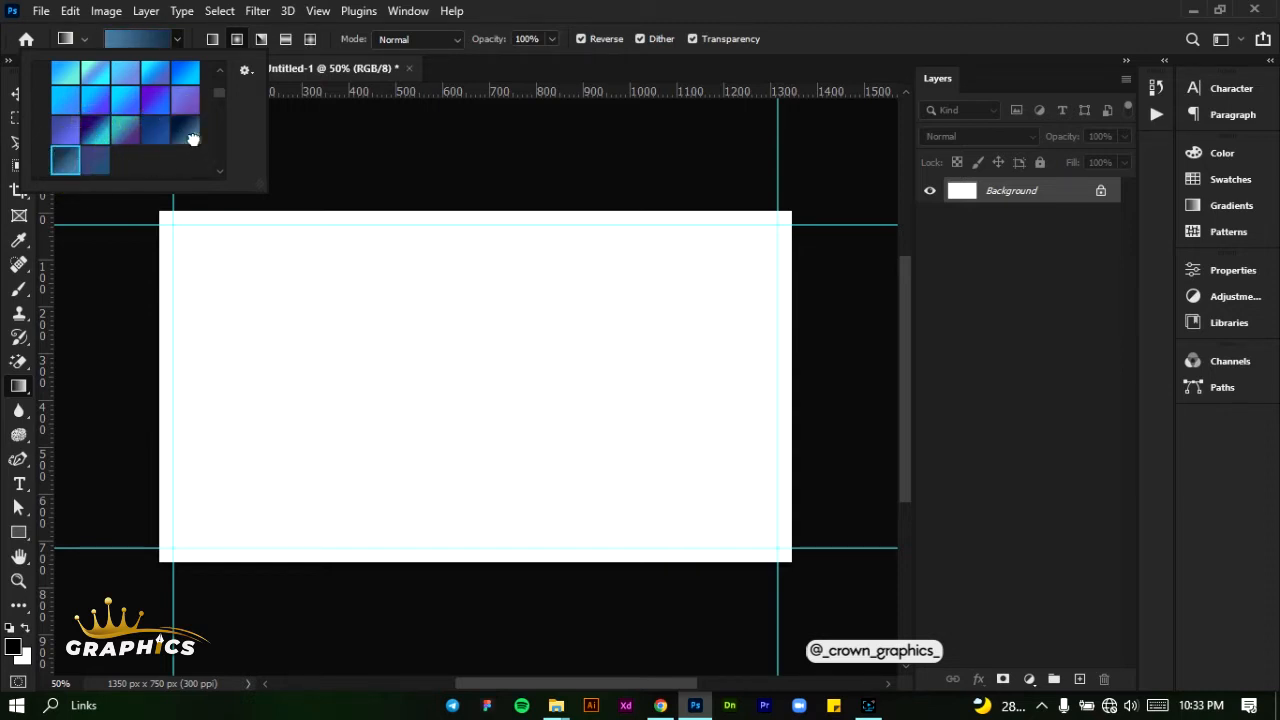
left_click(192, 137)
left_click(156, 132)
left_click(190, 136)
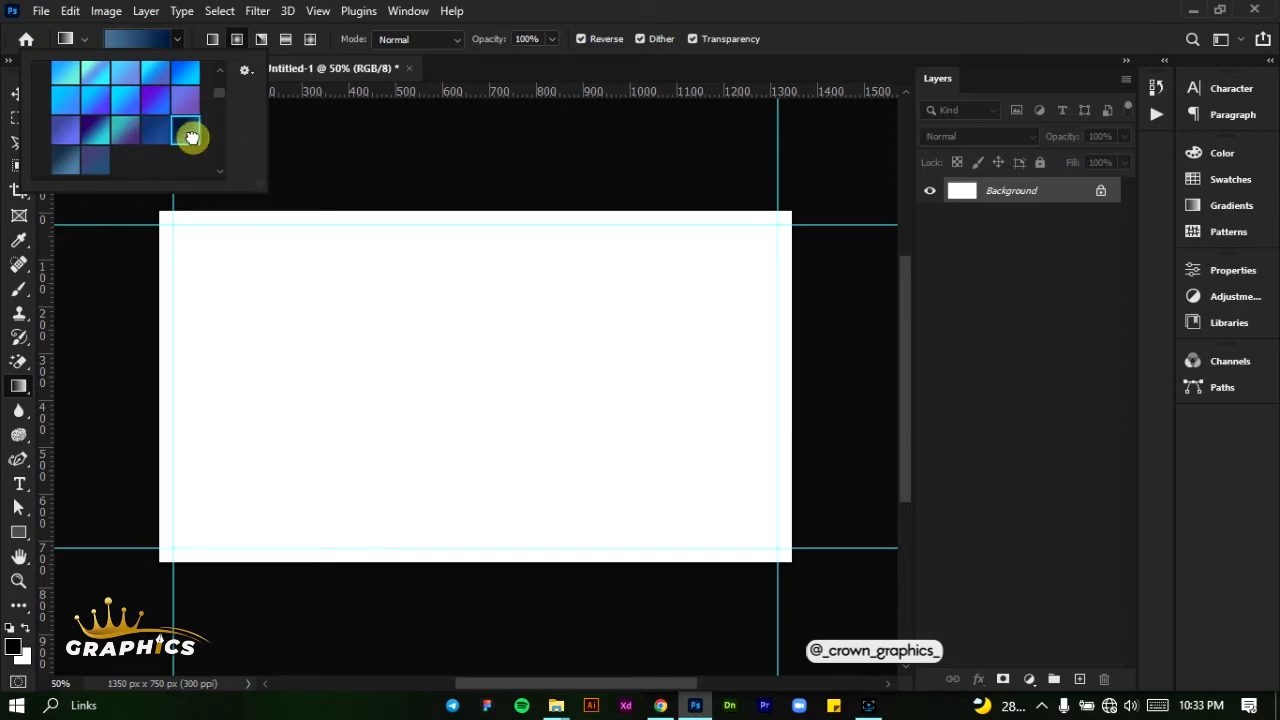
left_click(157, 133)
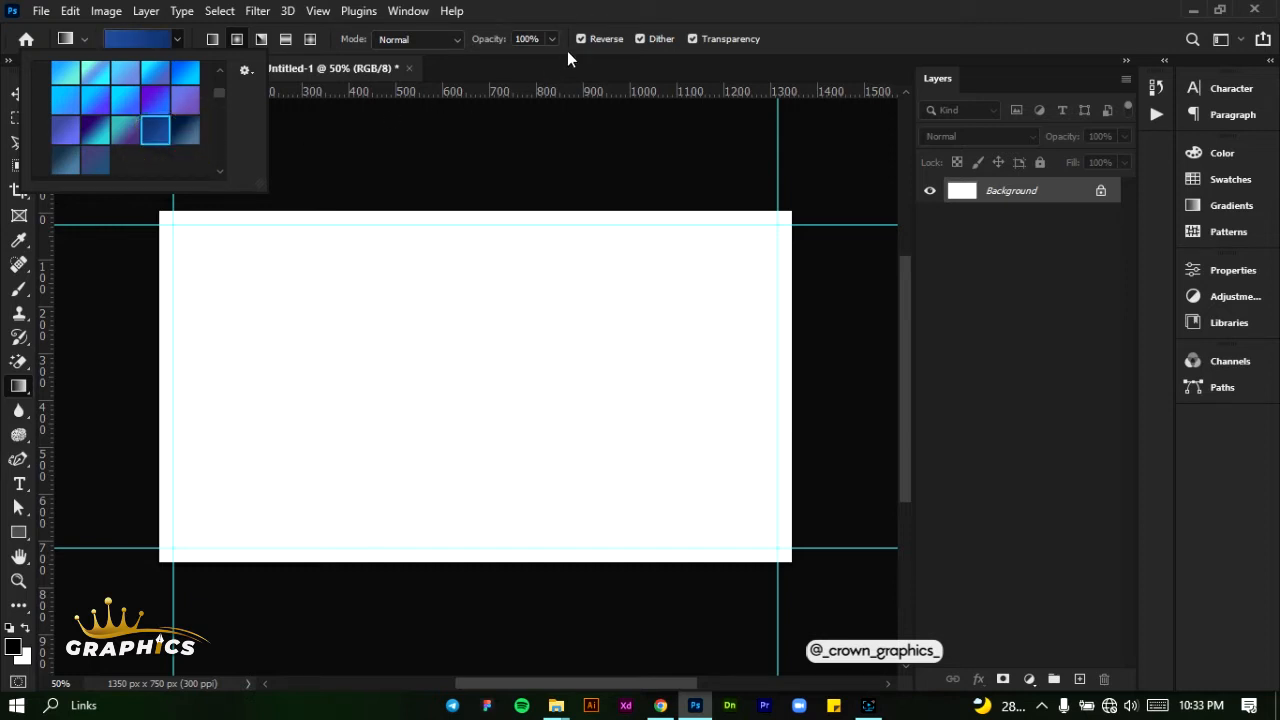
- Fill the Background layer with the blue gradient in radial style, with its lighter centre in the right half of the canvas
left_click(234, 39)
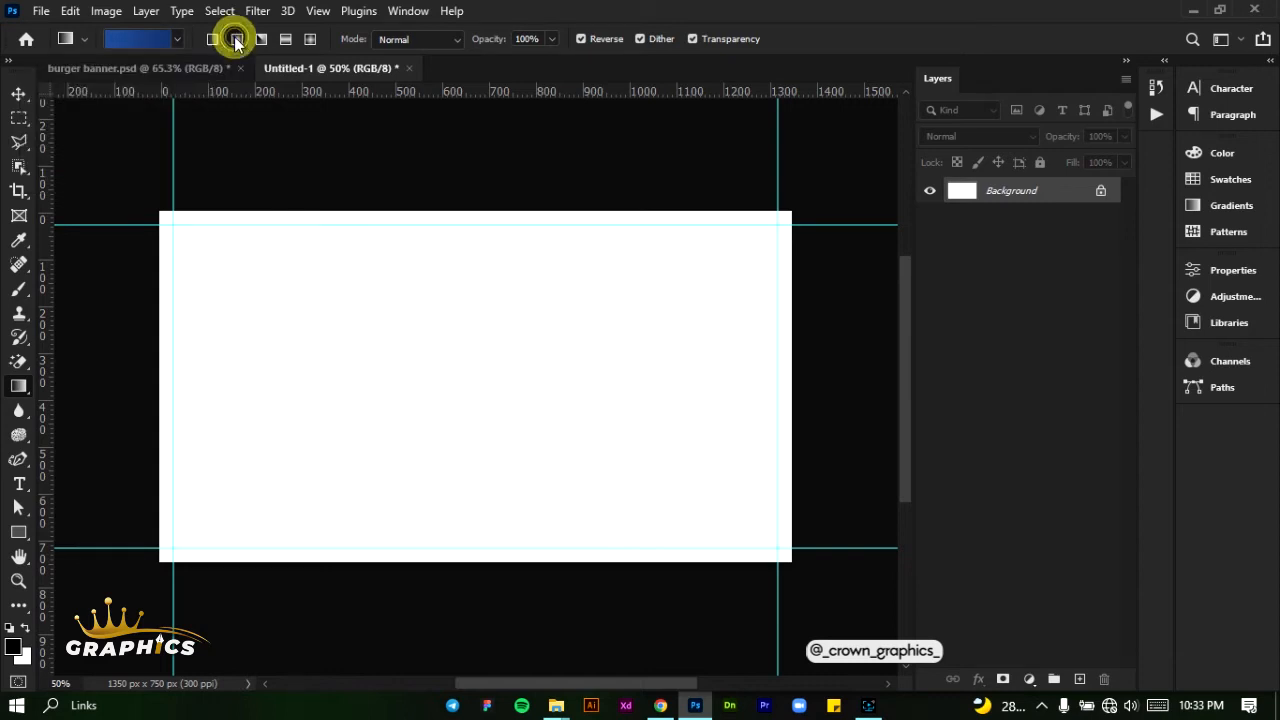
mouse_move(229, 294)
left_mouse_down()
mouse_move(409, 329)
mouse_move(620, 414)
mouse_move(236, 281)
left_mouse_up()
key("ctrl+z")
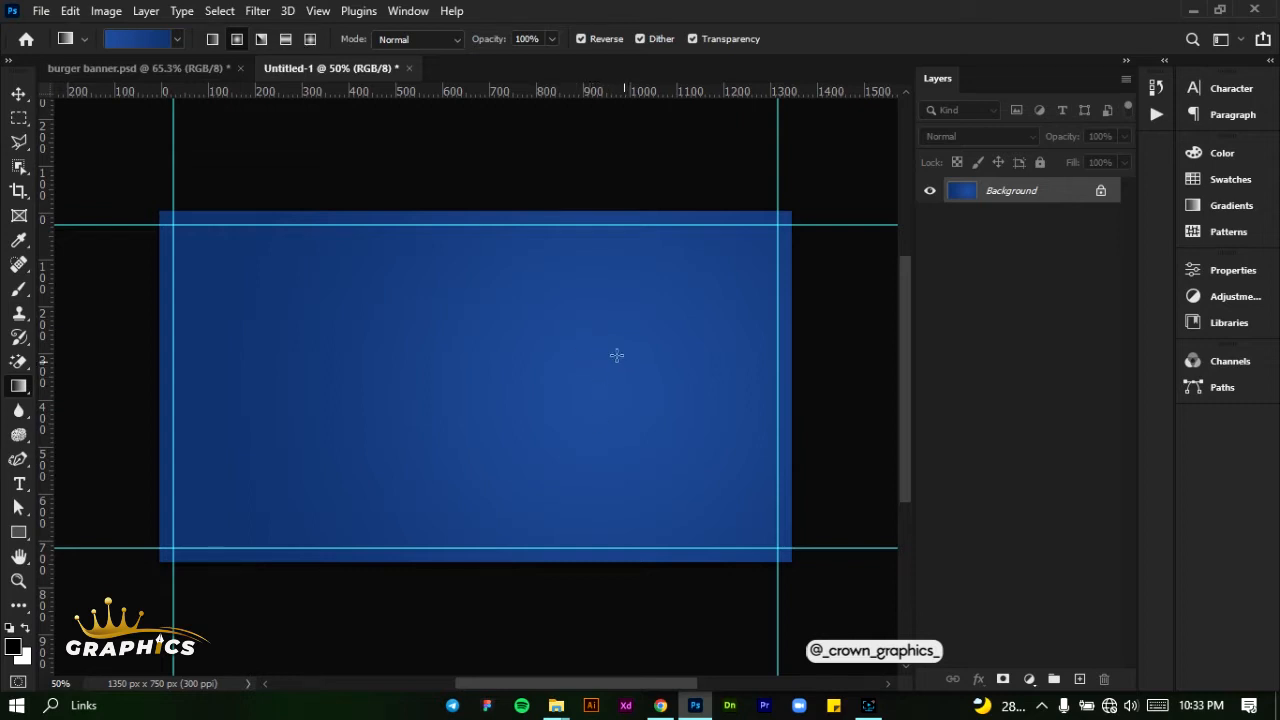
left_click(18, 93)
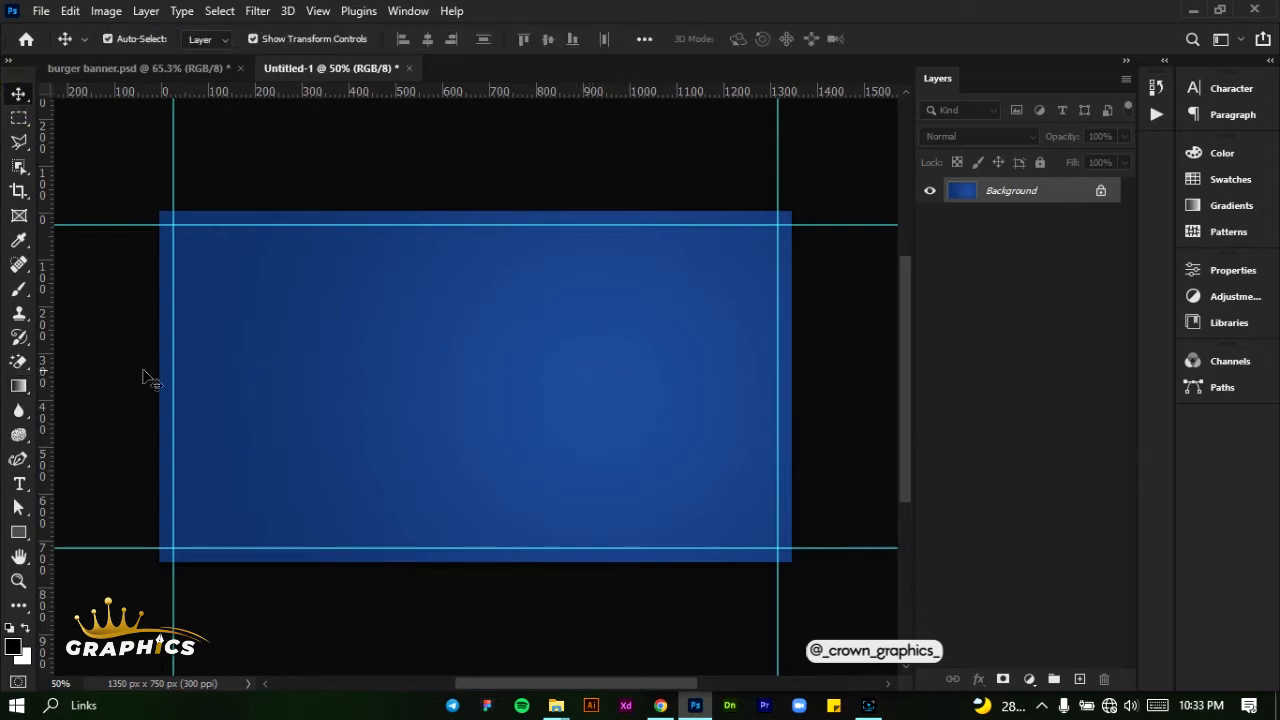
- Draw a rectangle about 295 × 439 px in the upper-right part of the canvas with 0 px corner radii
left_click(17, 533)
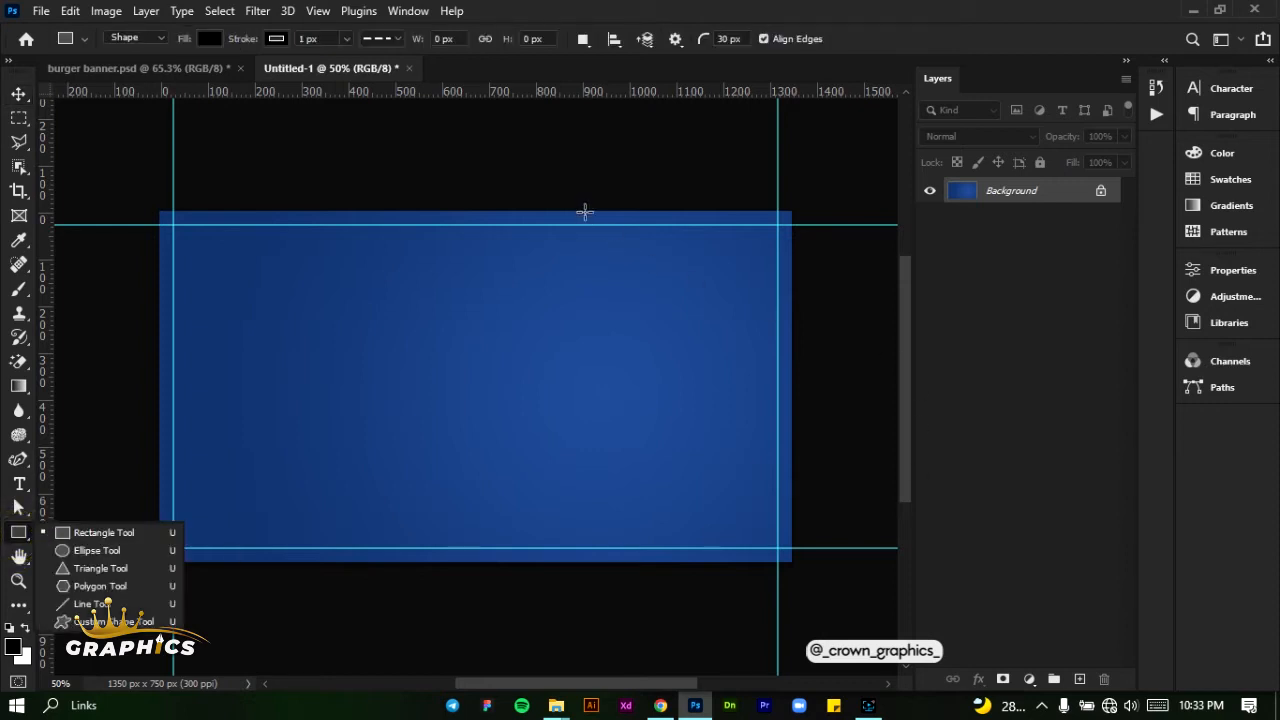
left_click_drag(586, 215, 723, 420)
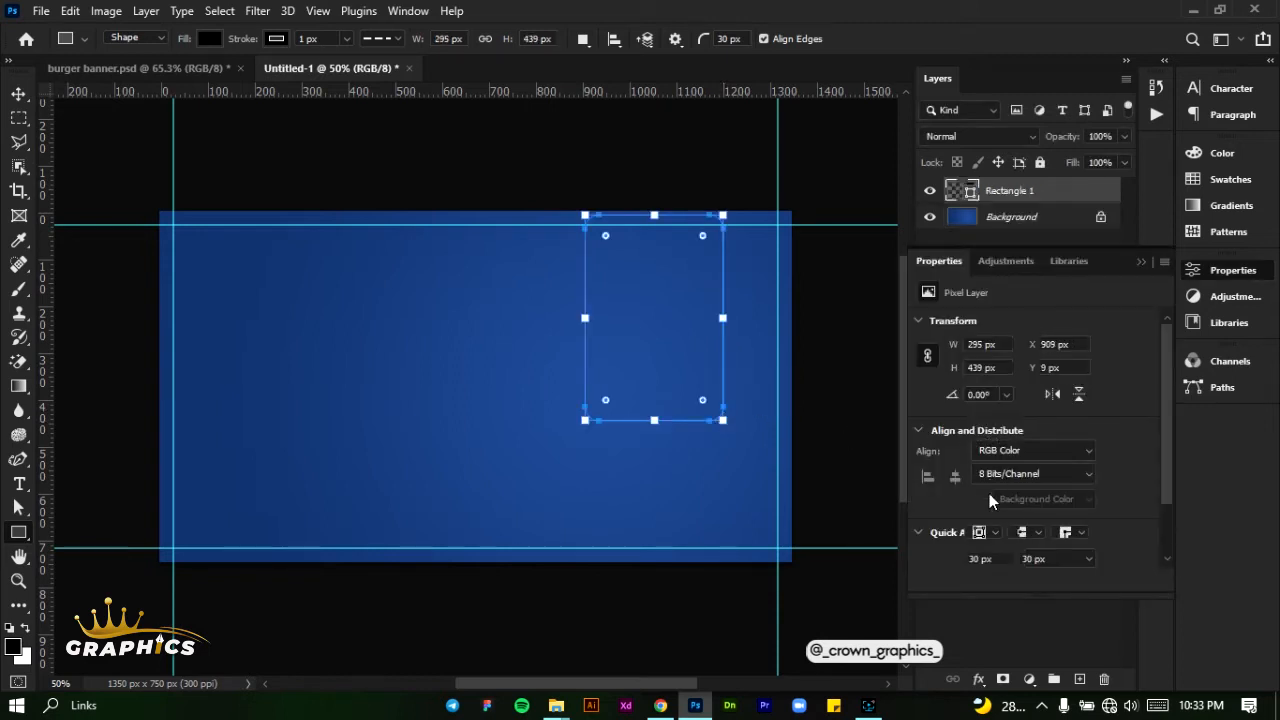
left_click_drag(955, 563, 860, 563)
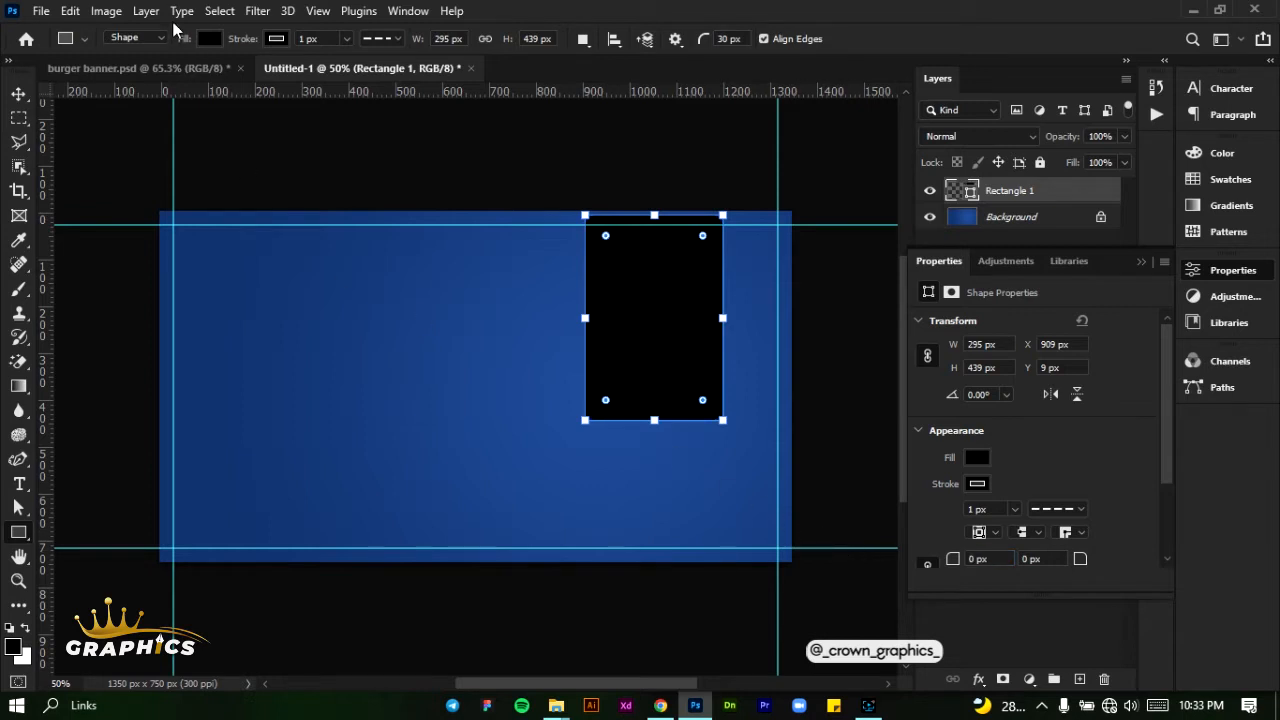
- Remove the rectangle's stroke and fill it with orange ff9600
left_click(277, 40)
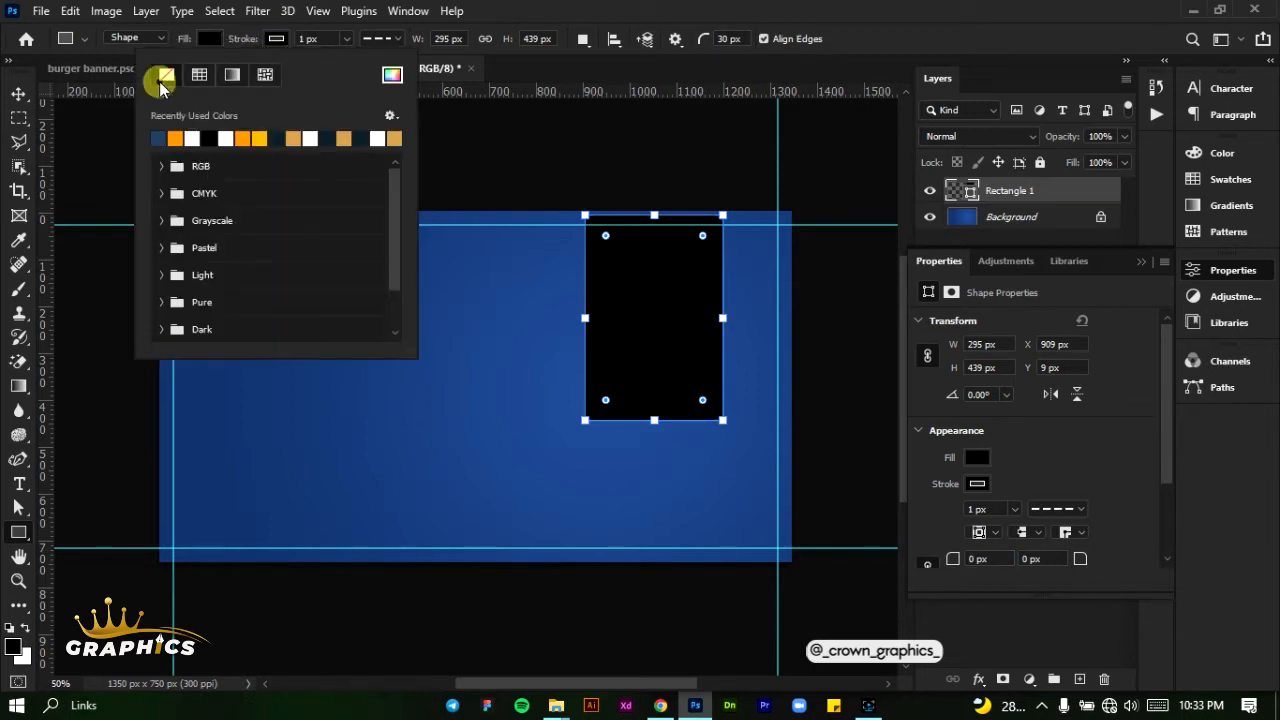
left_click(166, 76)
left_click(207, 40)
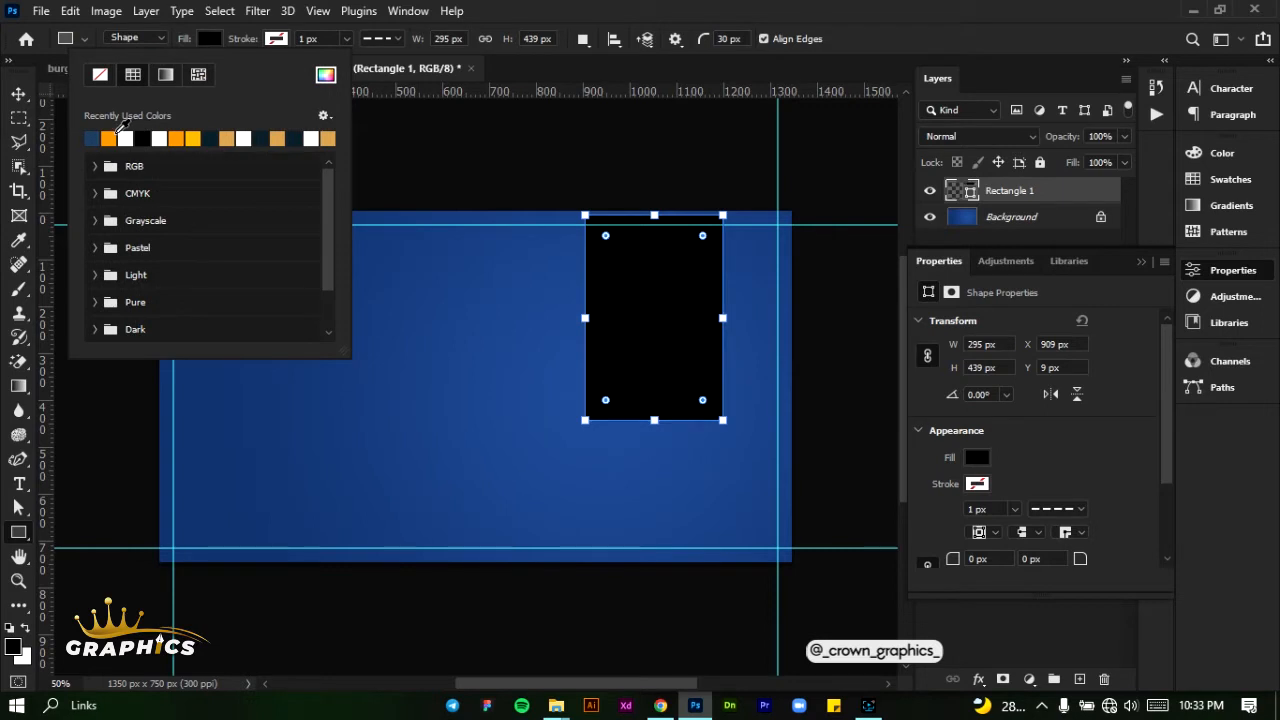
left_click(108, 138)
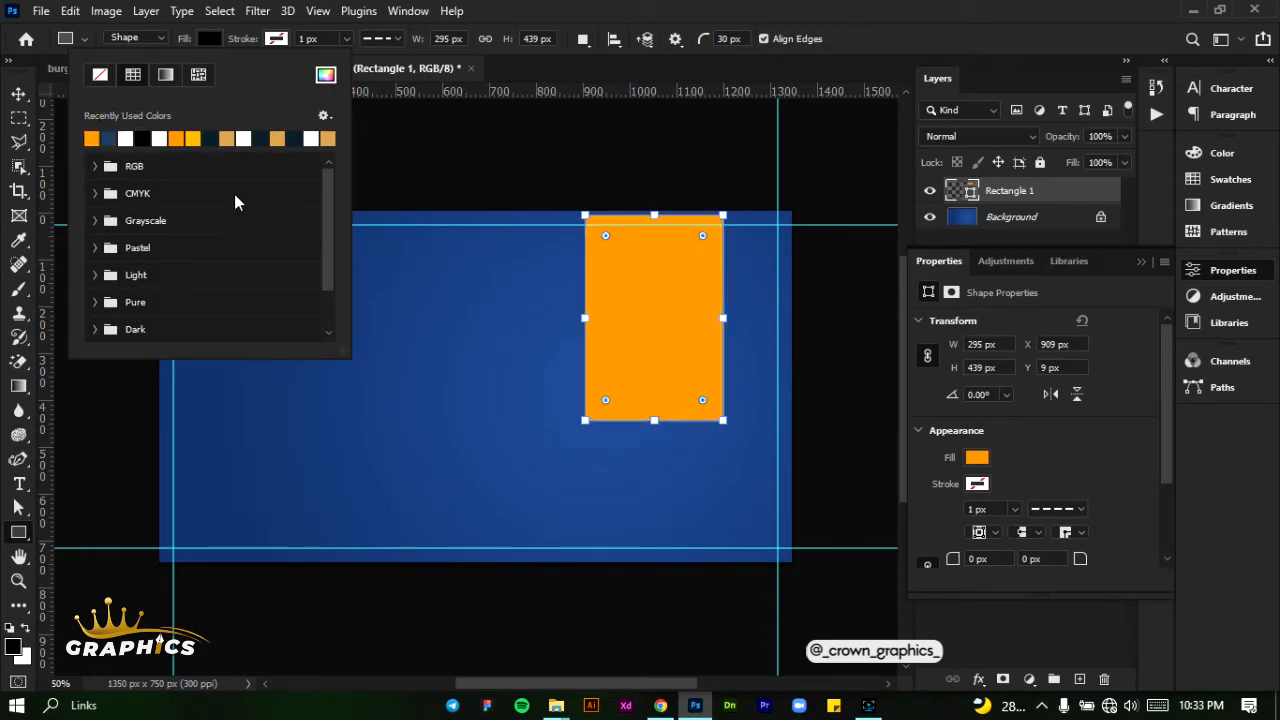
left_click(325, 76)
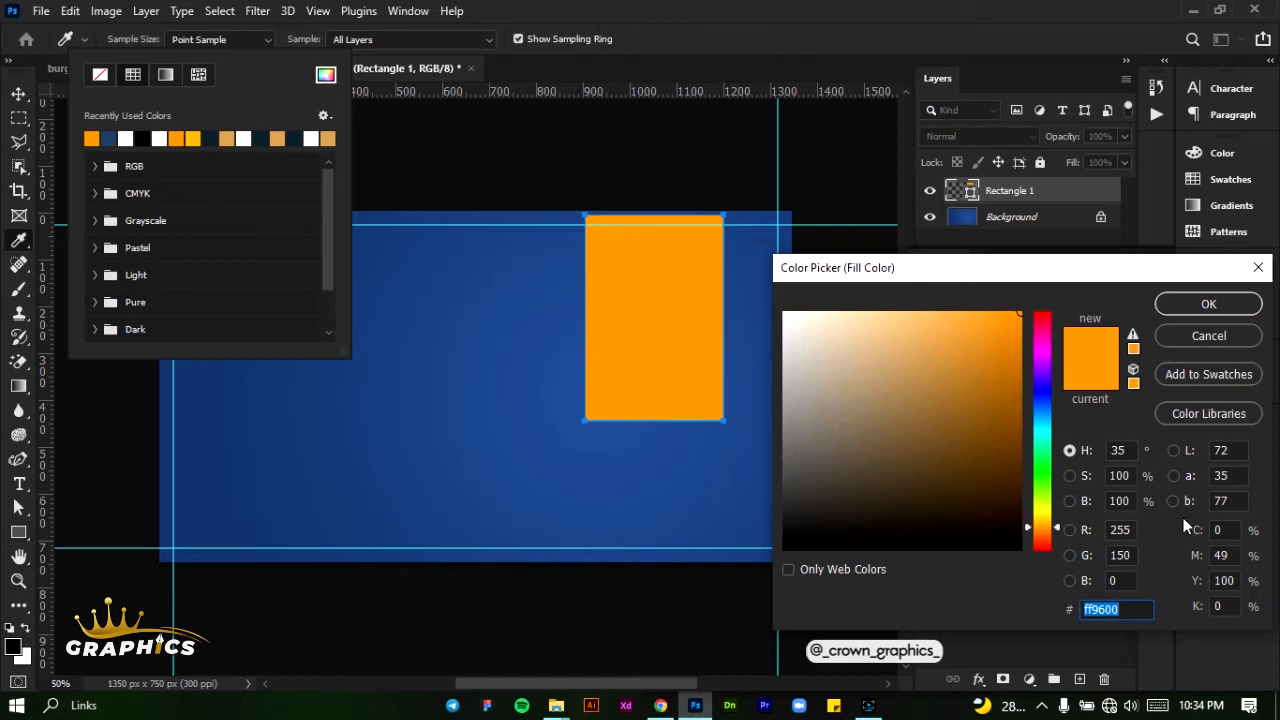
left_click(1200, 306)
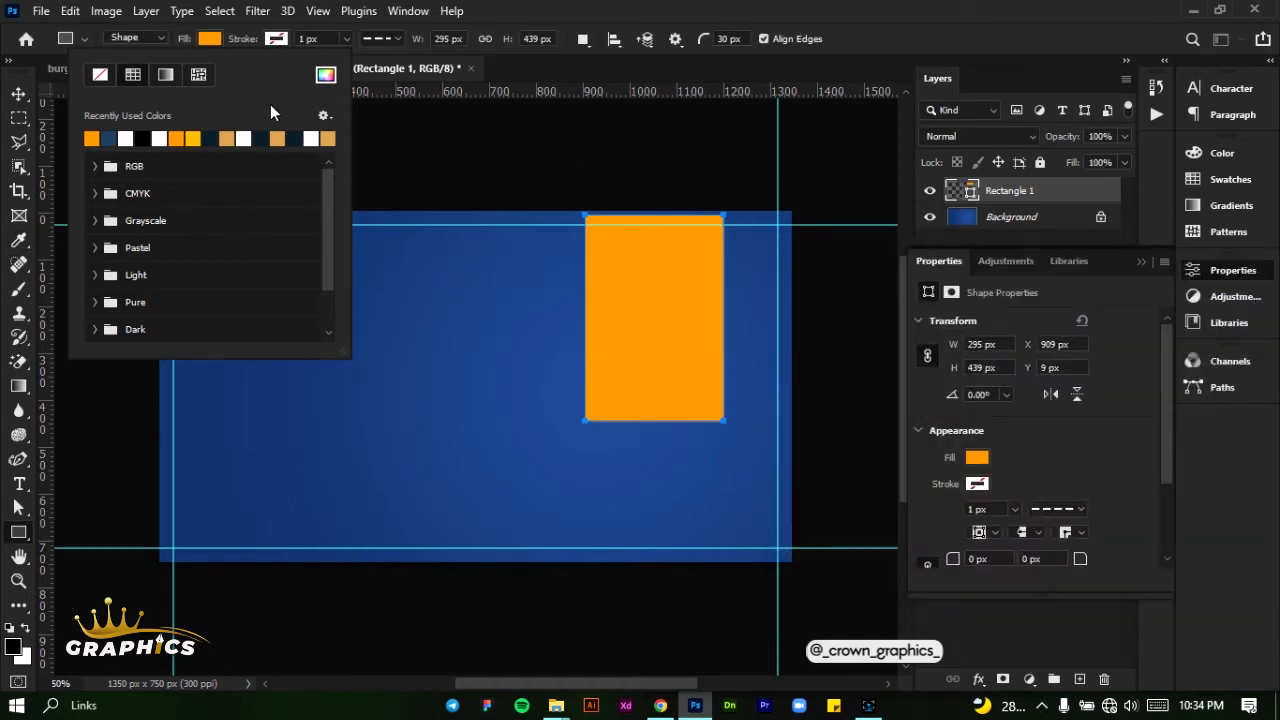
left_click(488, 22)
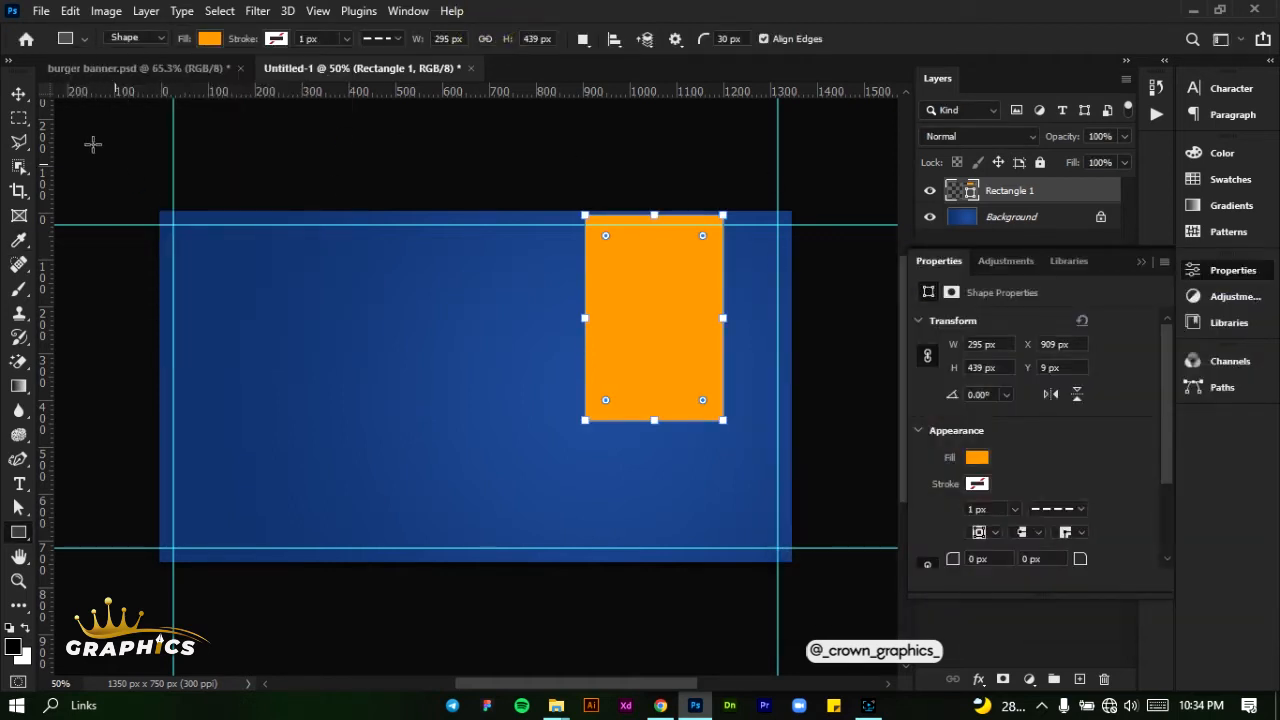
- Resize the orange rectangle to about 494 × 499 px, extending its upper edge beyond the canvas
left_click(19, 96)
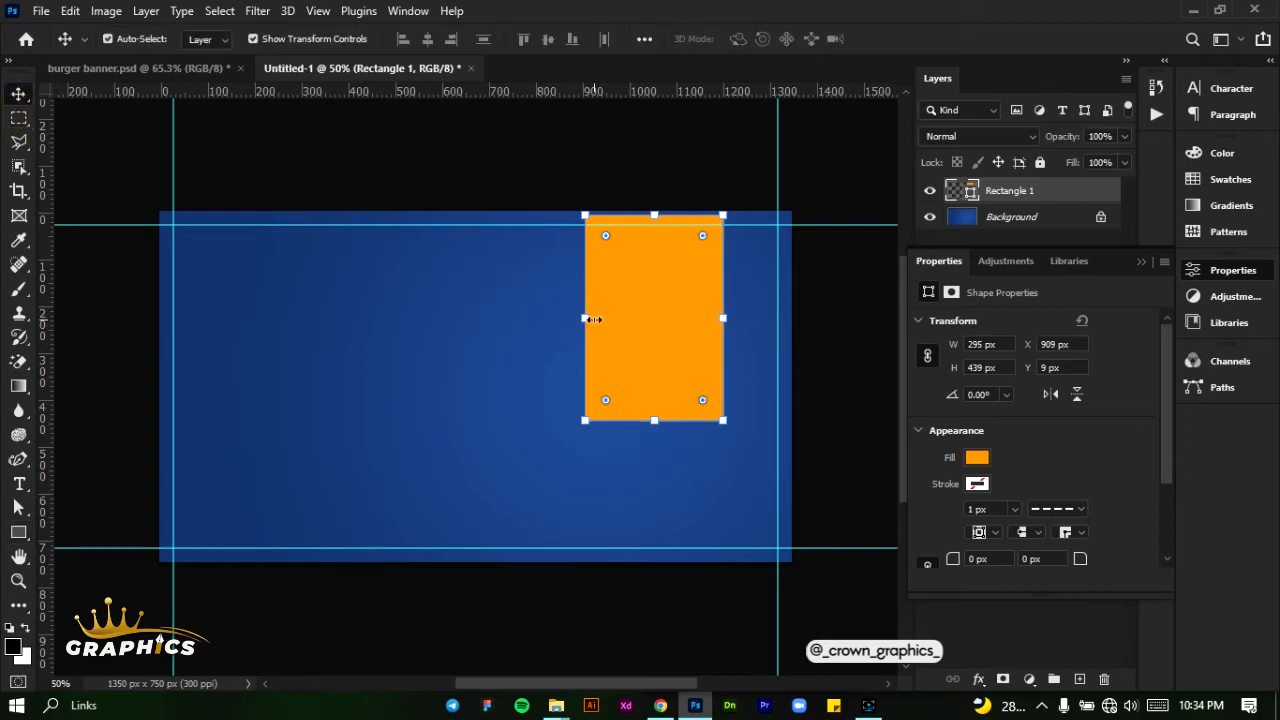
left_click_drag(592, 319, 577, 317)
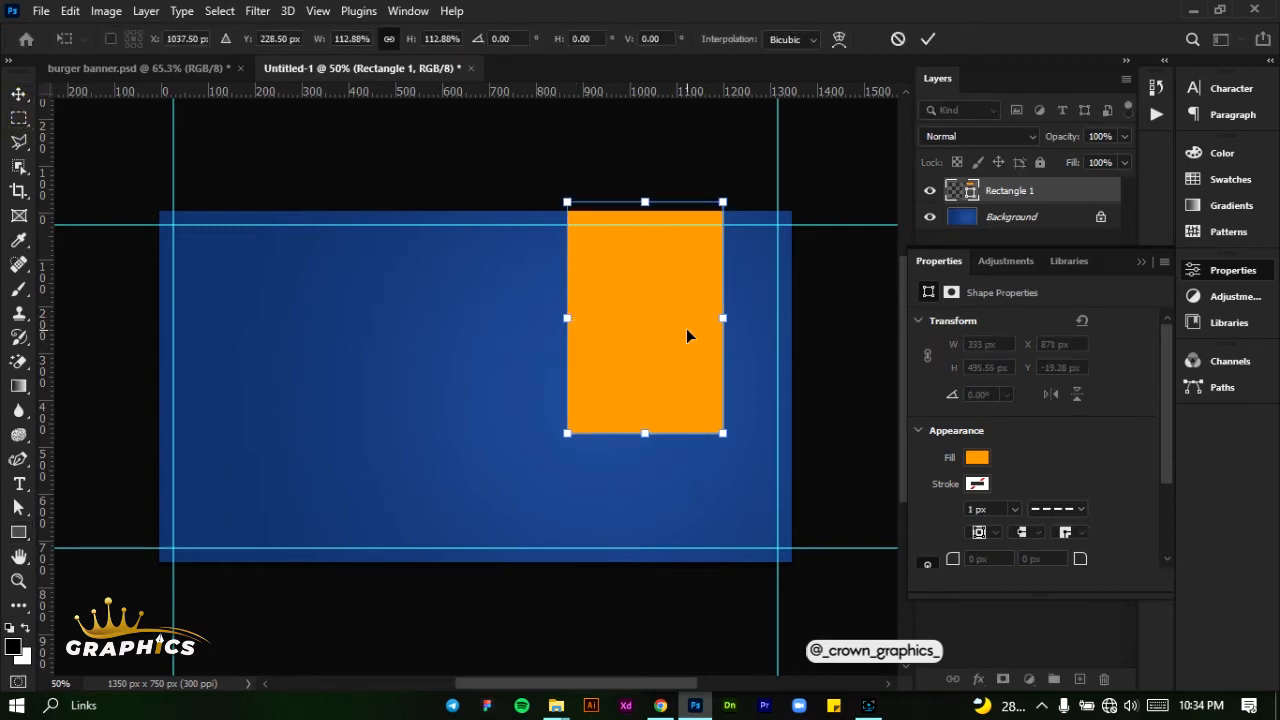
scroll(690, 332, "up", 2)
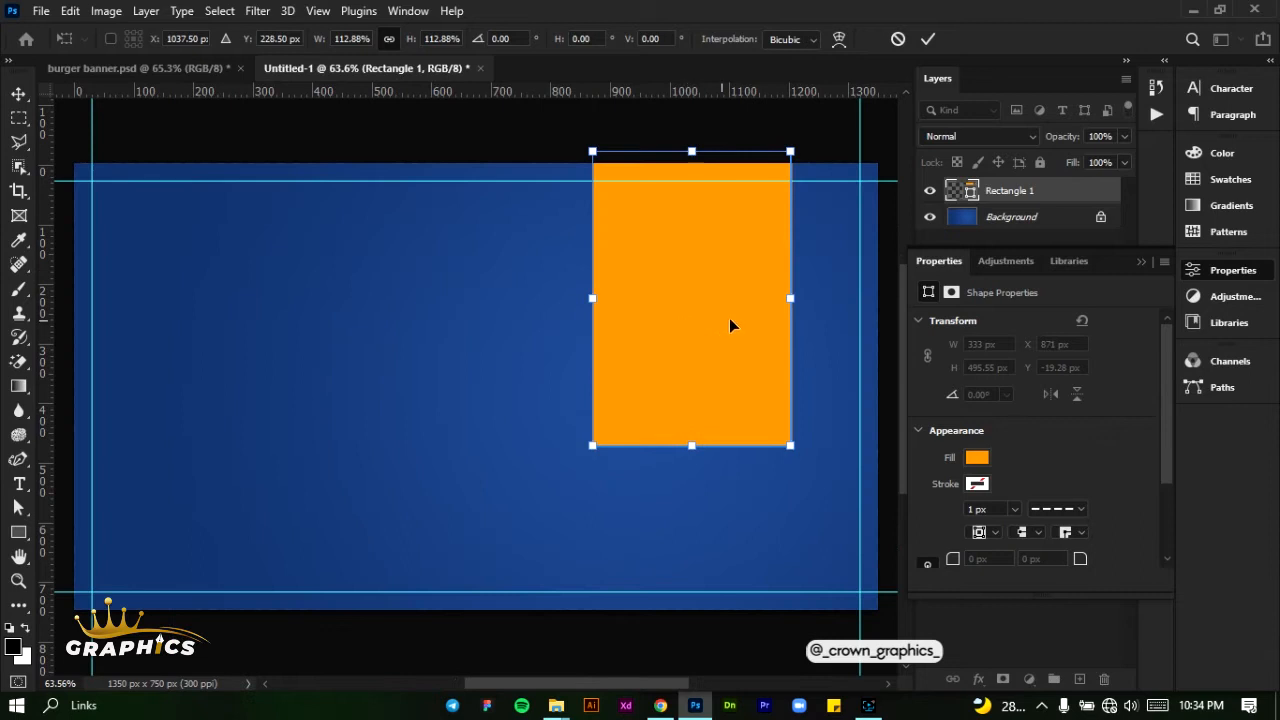
left_click_drag(791, 298, 824, 294)
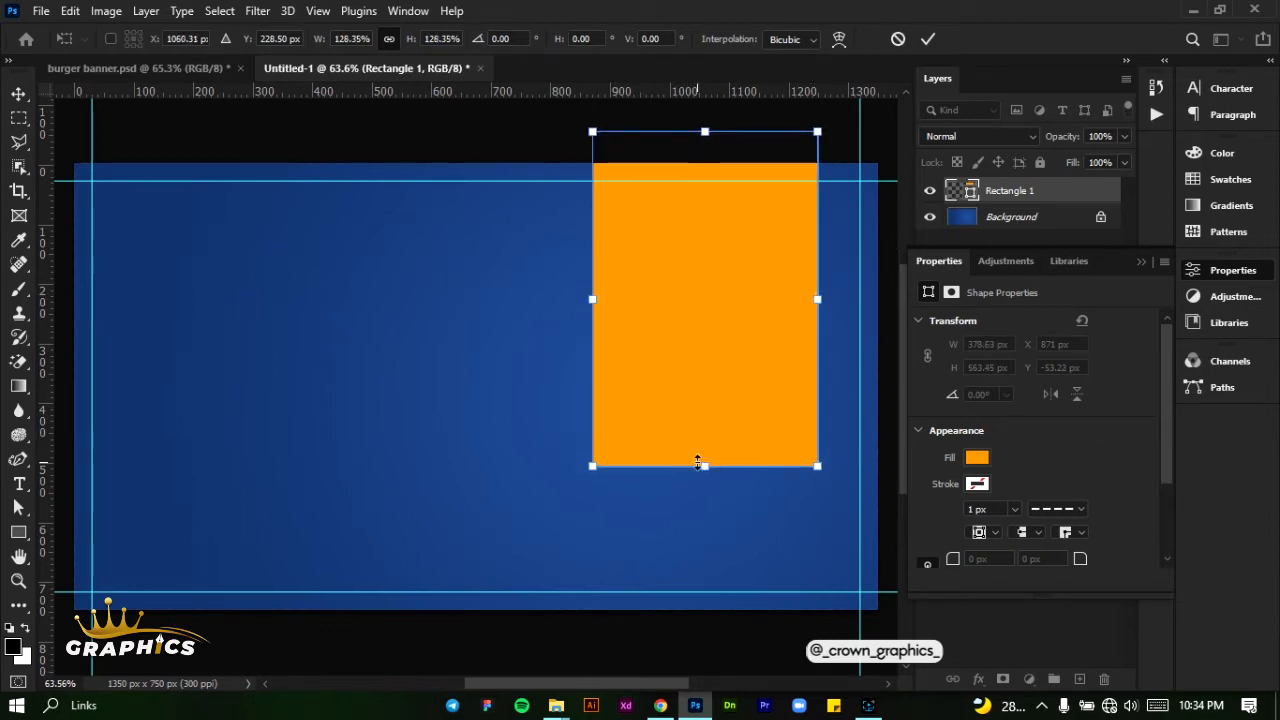
left_click_drag(698, 465, 693, 427)
left_click_drag(592, 280, 525, 282)
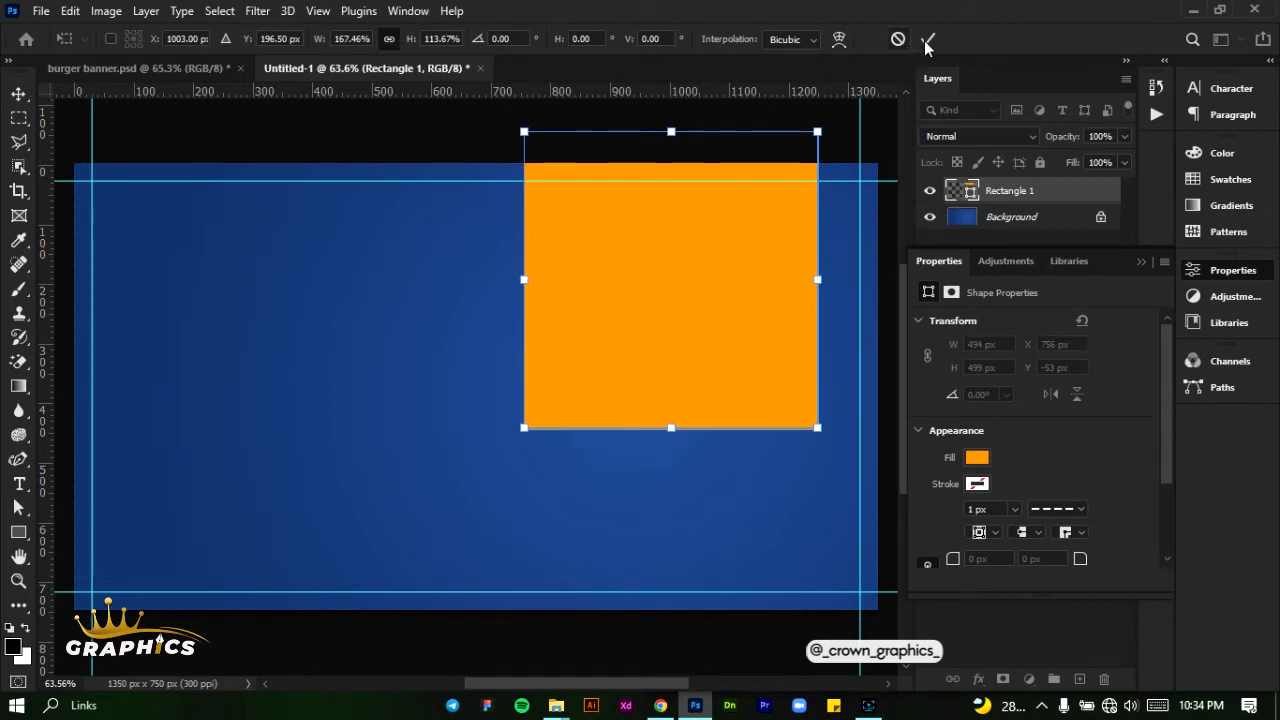
left_click(927, 42)
left_click(1141, 261)
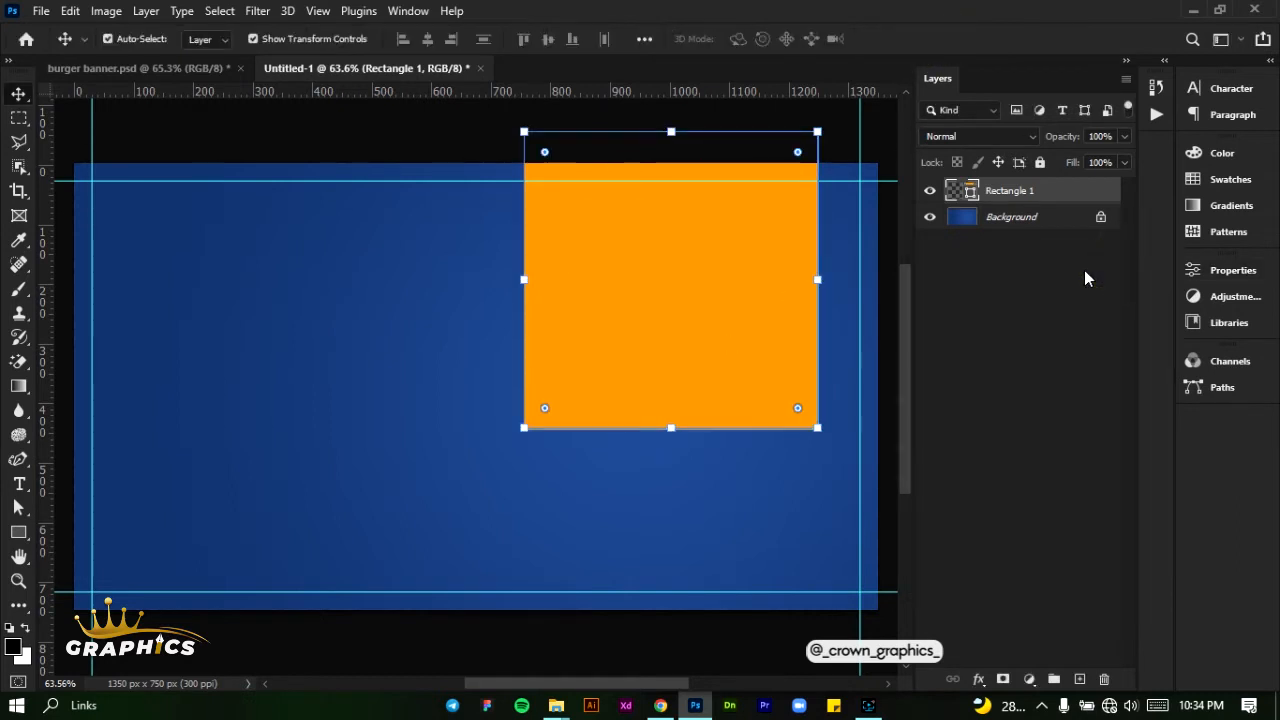
- Duplicate the orange rectangle, place the copy directly beneath the original, and shorten it to end at the canvas's lower edge
left_click_drag(1028, 200, 1081, 680)
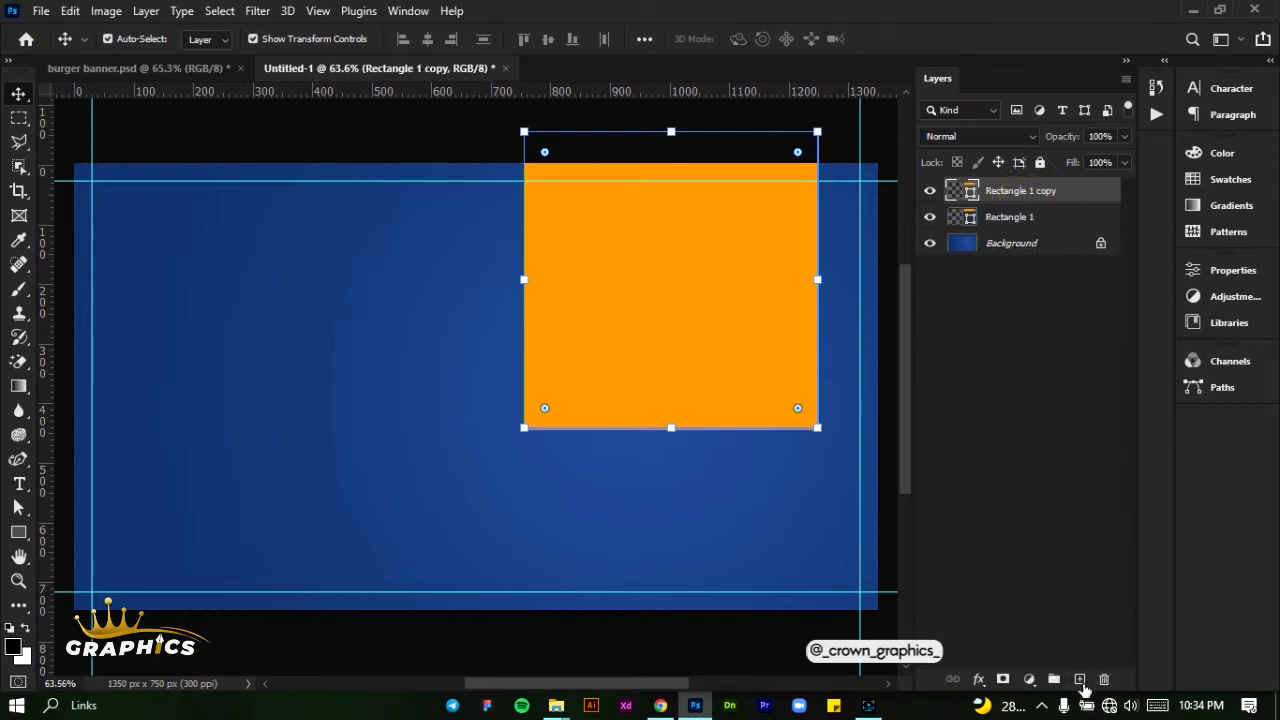
left_click_drag(725, 220, 699, 521)
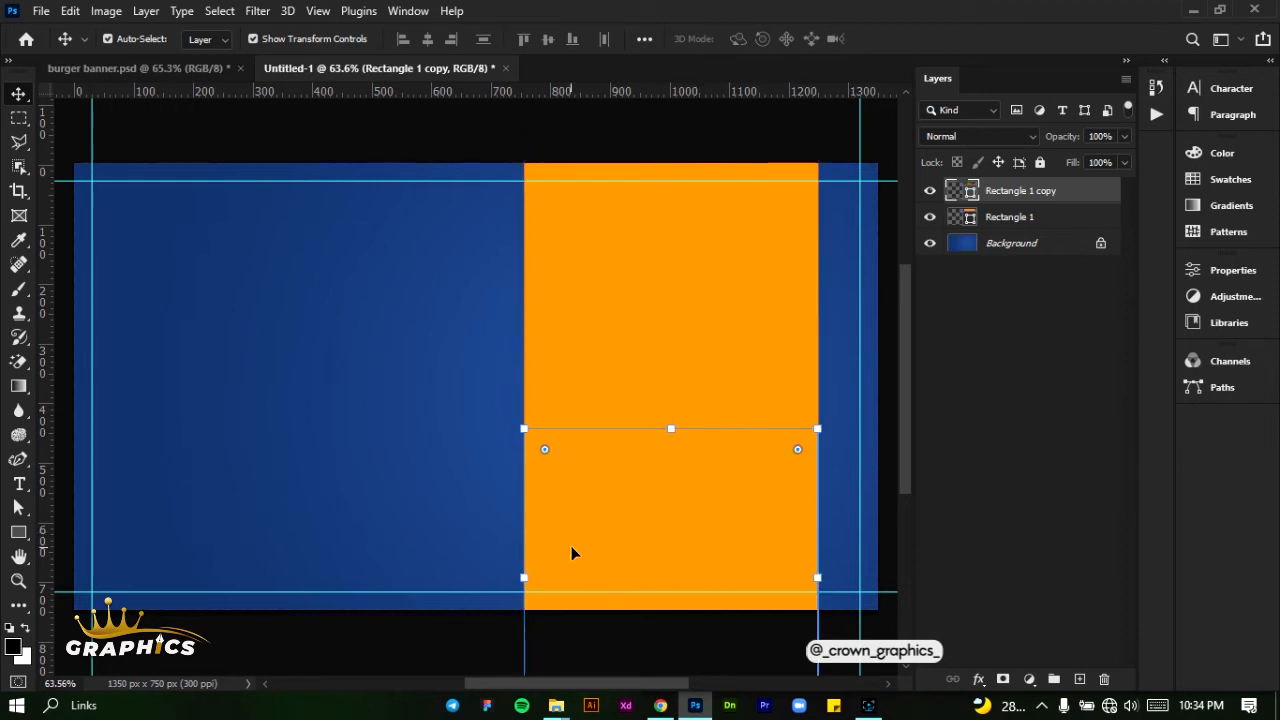
scroll(577, 543, "down", 2)
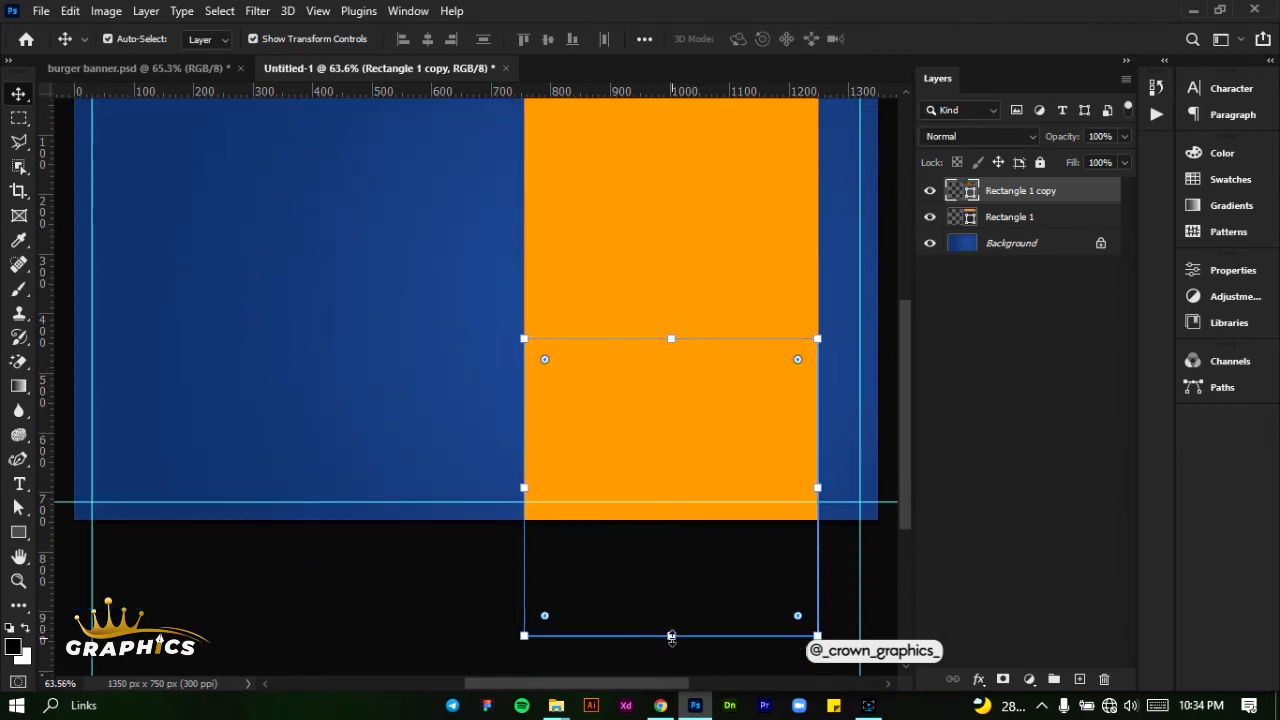
left_click_drag(671, 637, 671, 520)
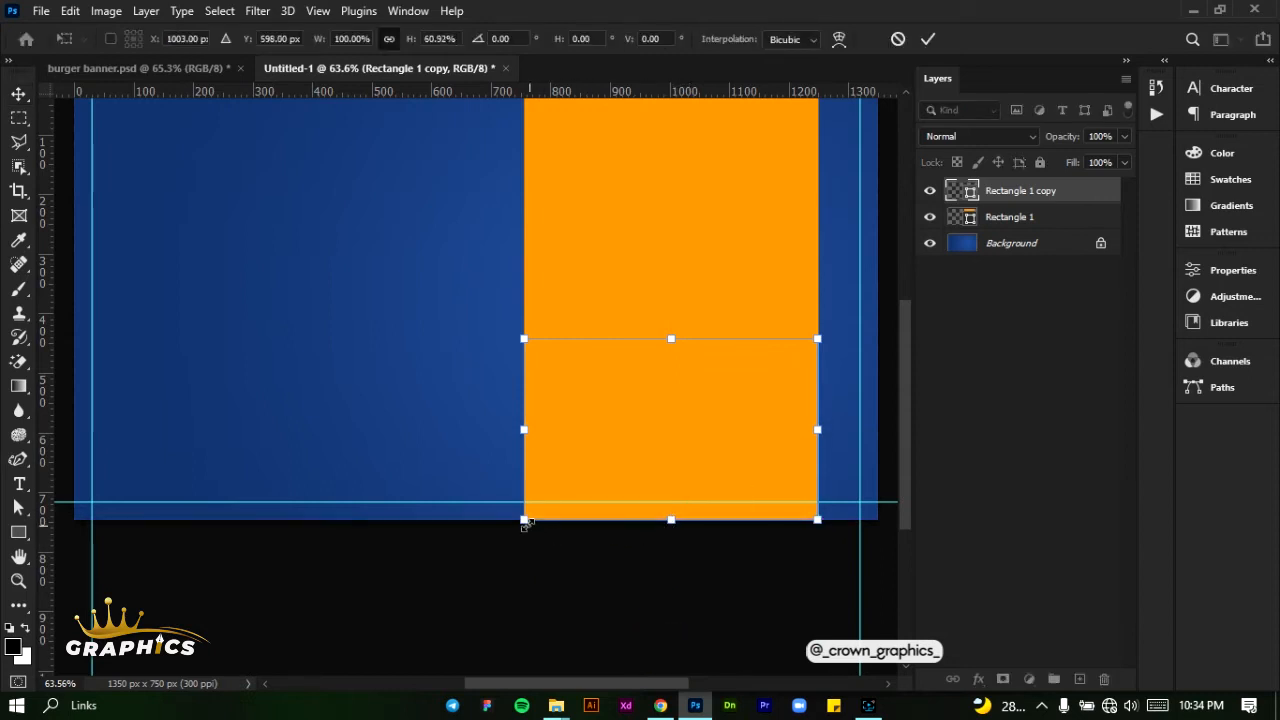
- Distort the lower rectangle into a trapezoid by pulling both bottom corners outward, the right one past the canvas edge
left_click_drag(523, 521, 459, 520)
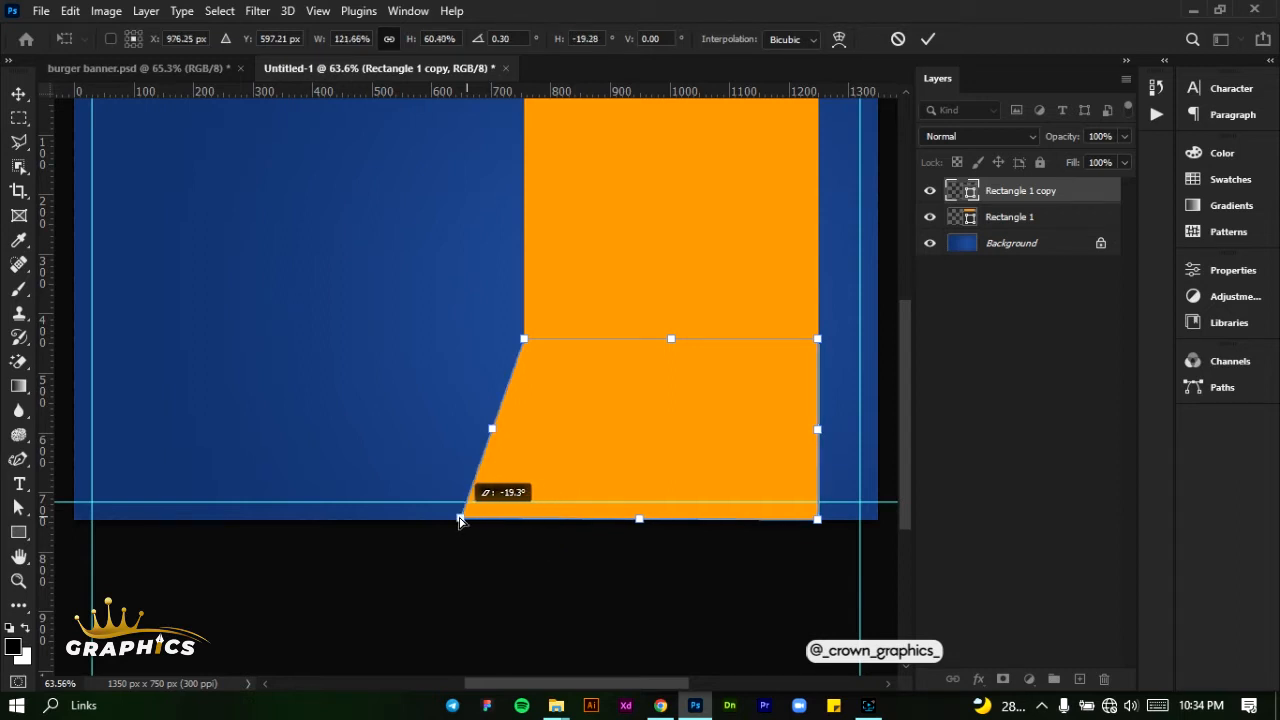
left_click_drag(459, 520, 459, 520)
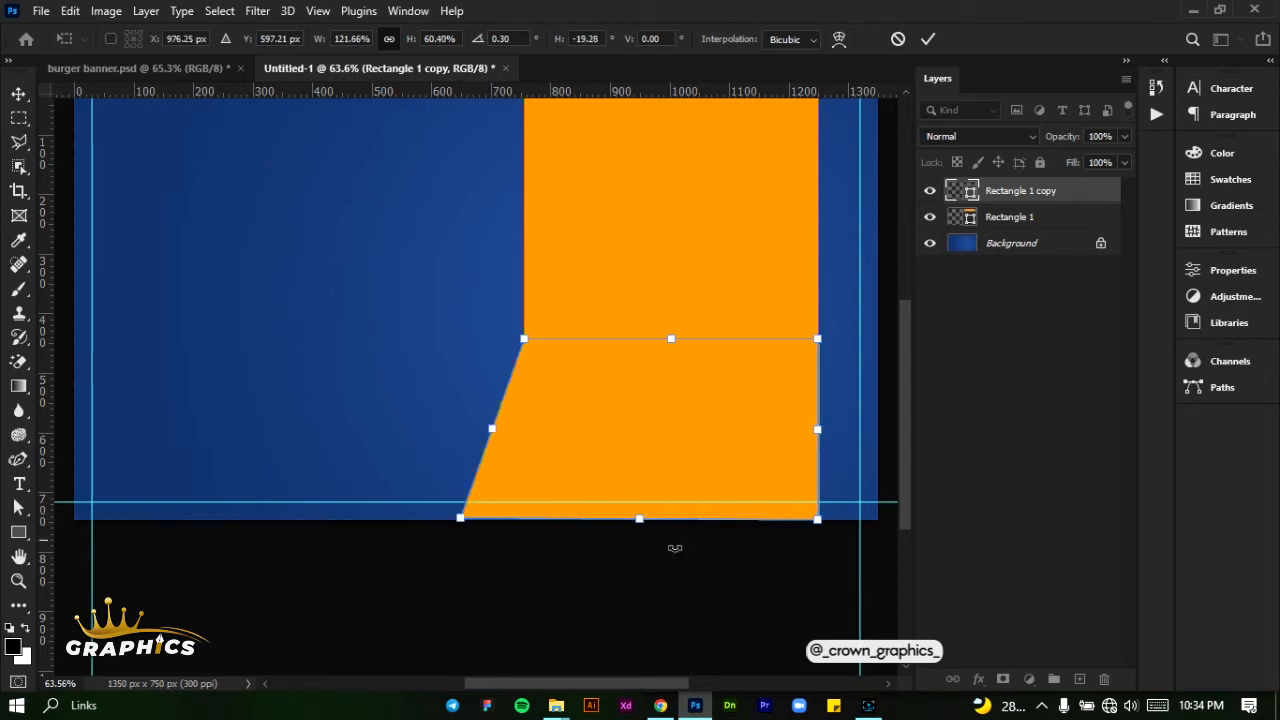
scroll(640, 537, "down", 2)
scroll(640, 567, "up", 1)
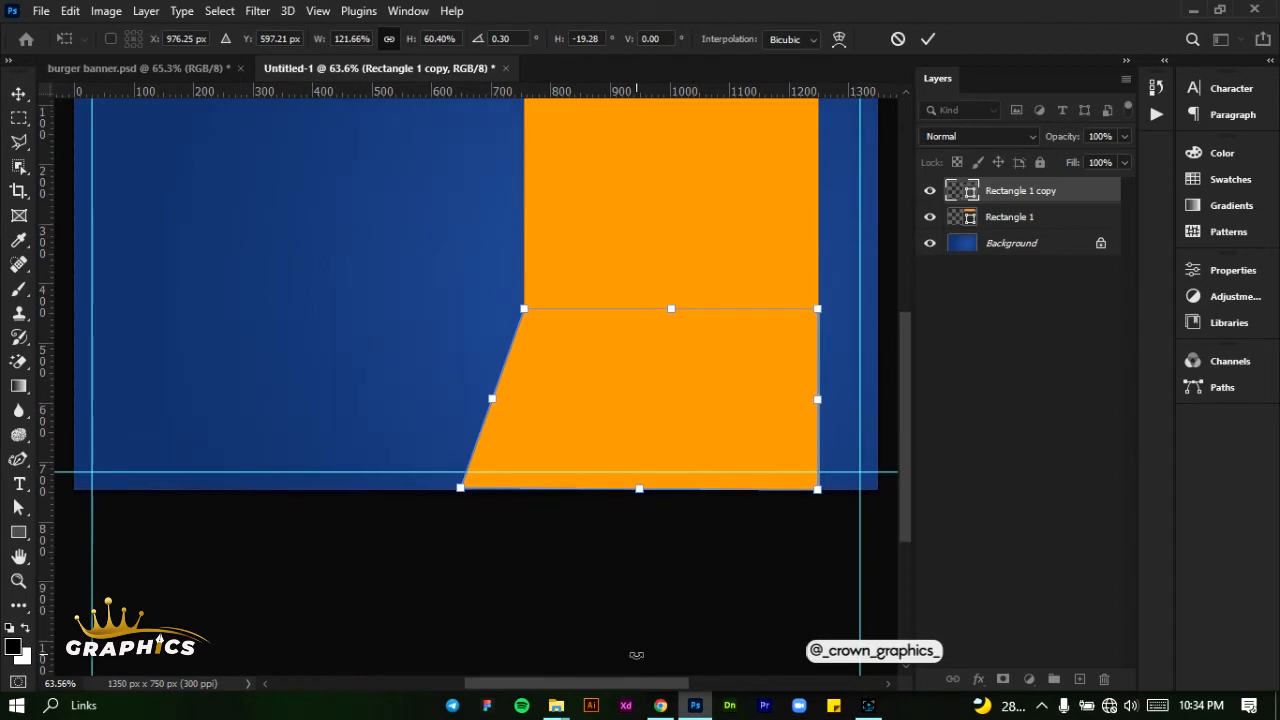
left_click_drag(625, 684, 663, 684)
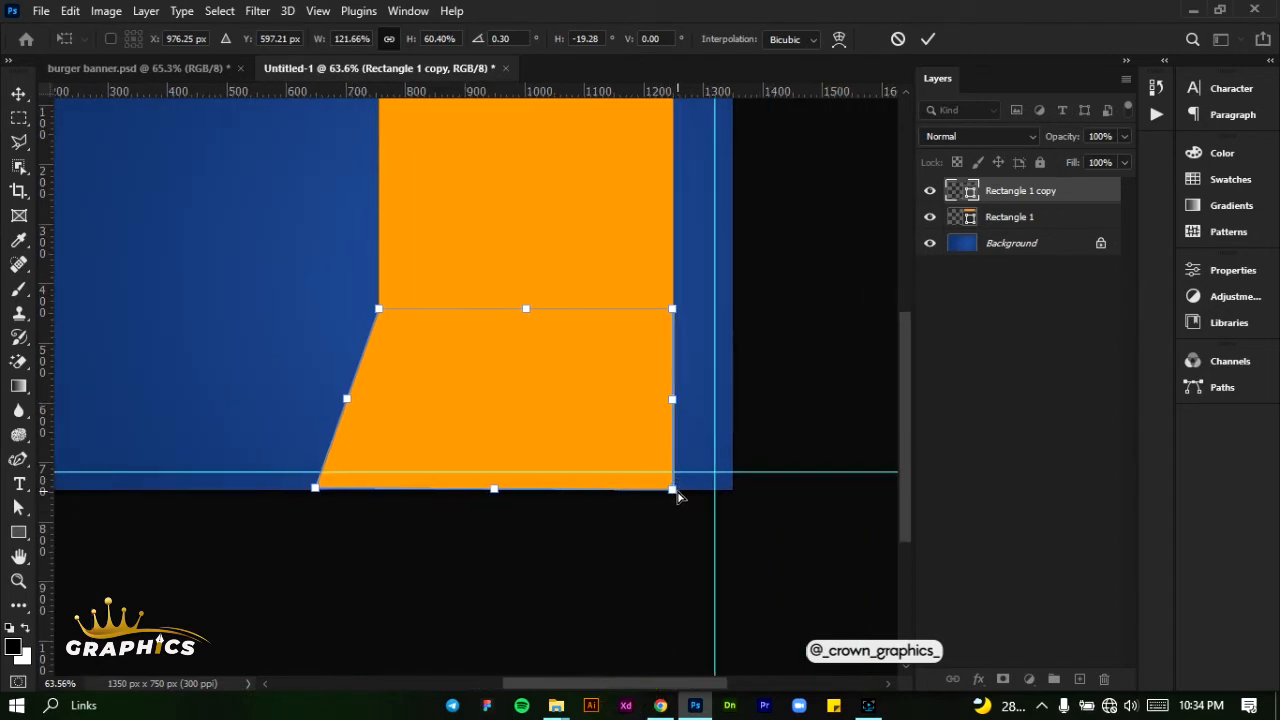
left_click_drag(677, 496, 762, 492)
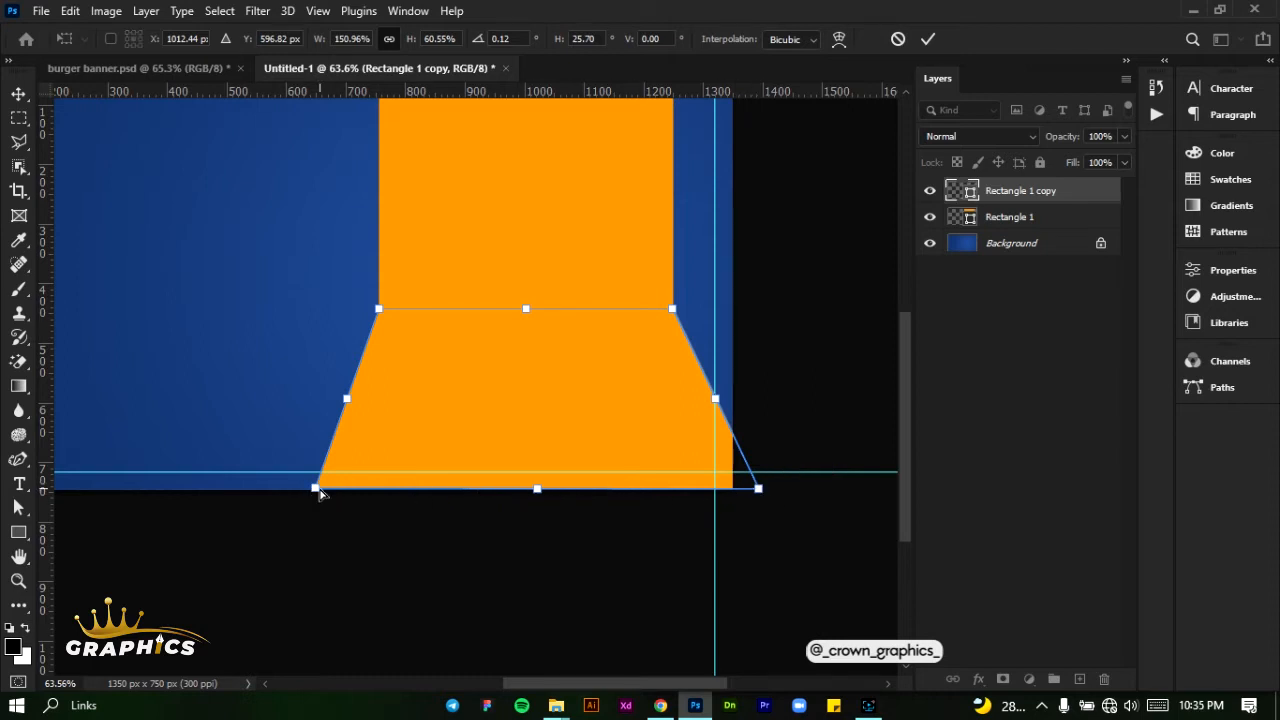
left_click_drag(318, 490, 312, 491)
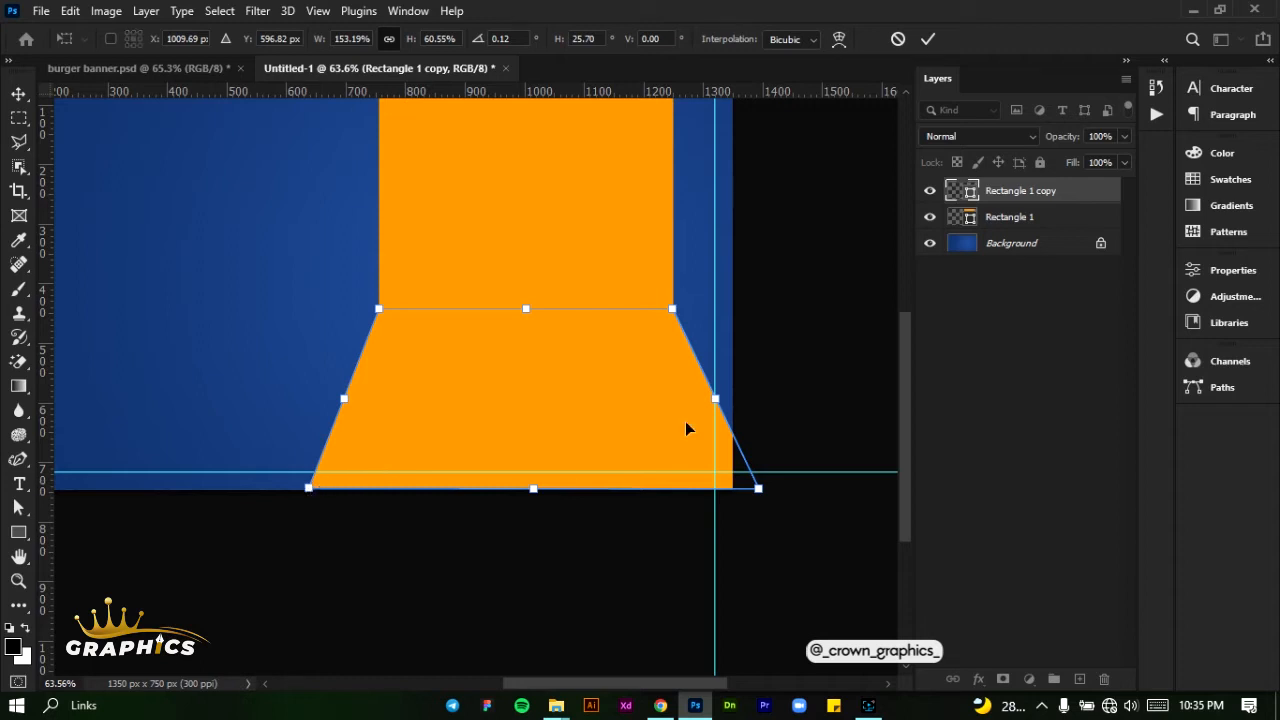
left_click(933, 30)
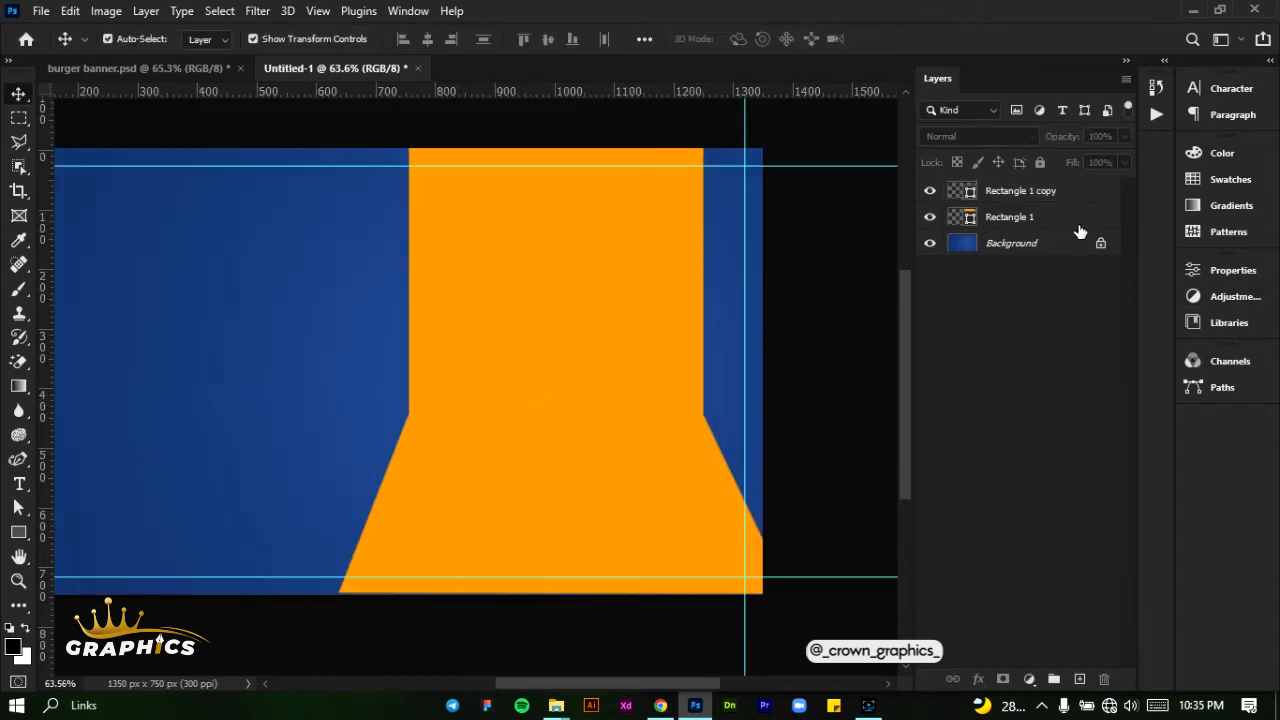
- Convert the two orange rectangle layers together into one smart object
left_click(1079, 229)
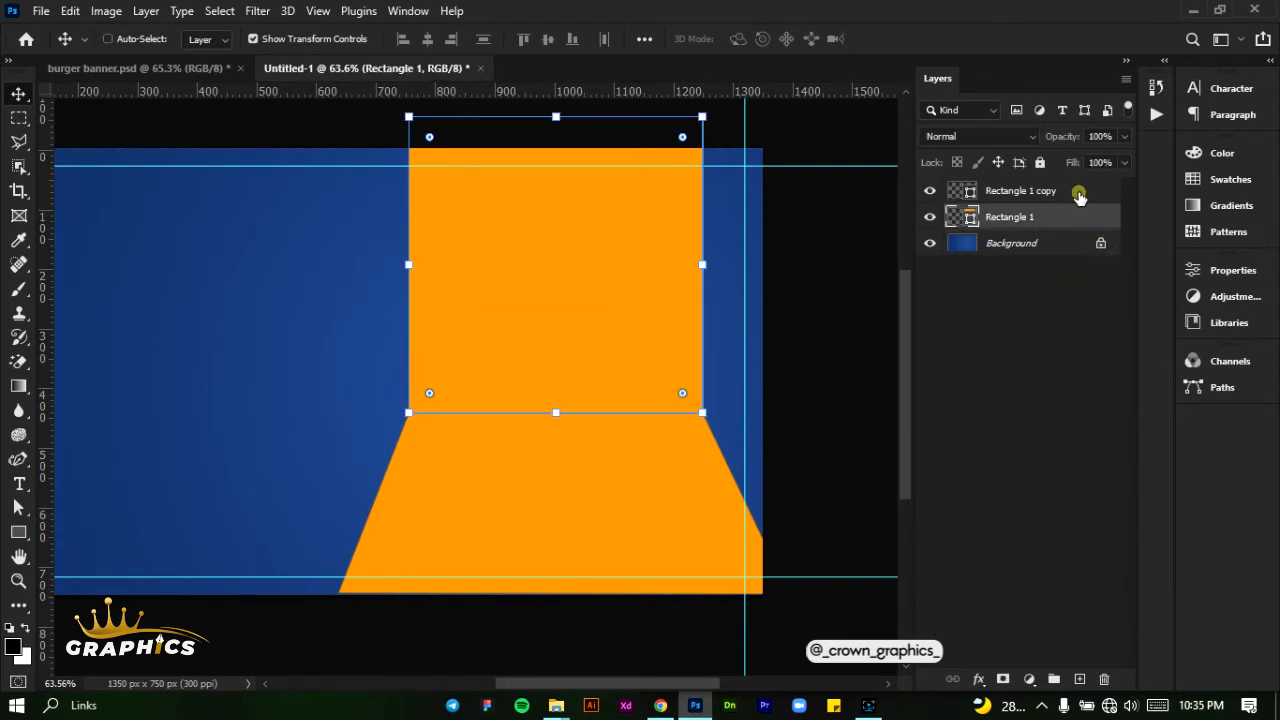
left_click(1079, 196, "ctrl")
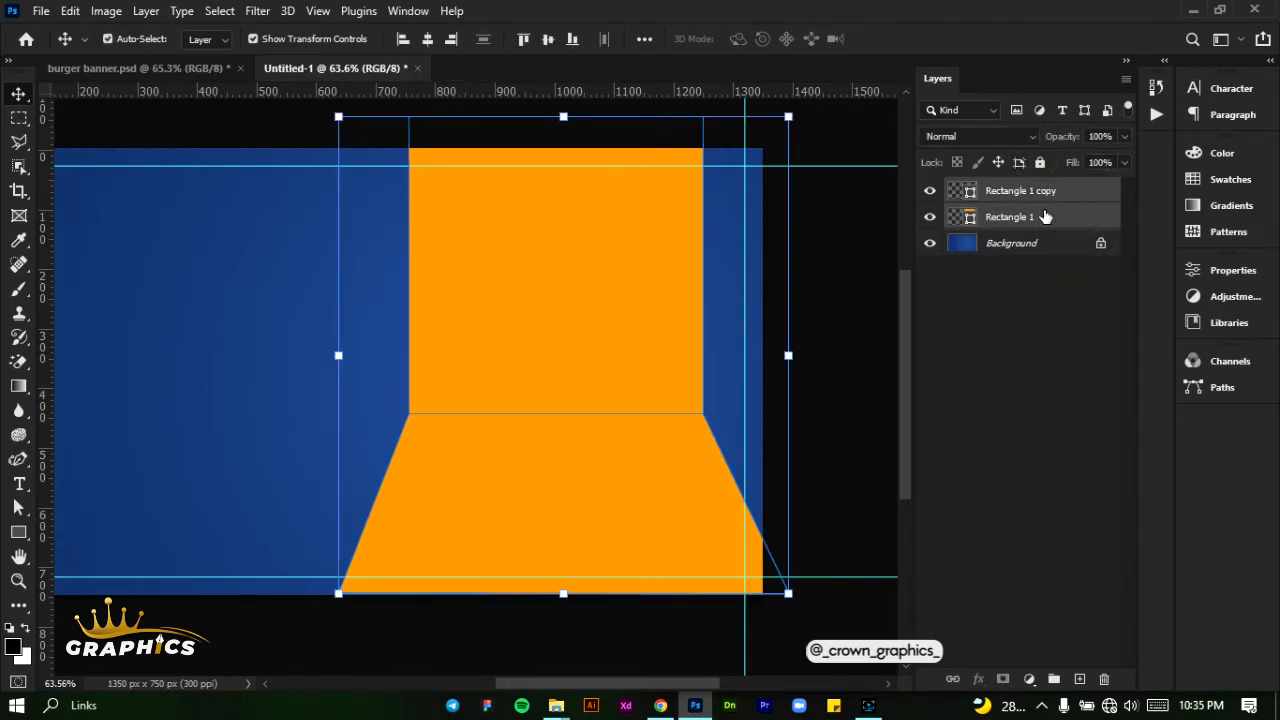
right_click(1044, 217)
left_click(858, 258)
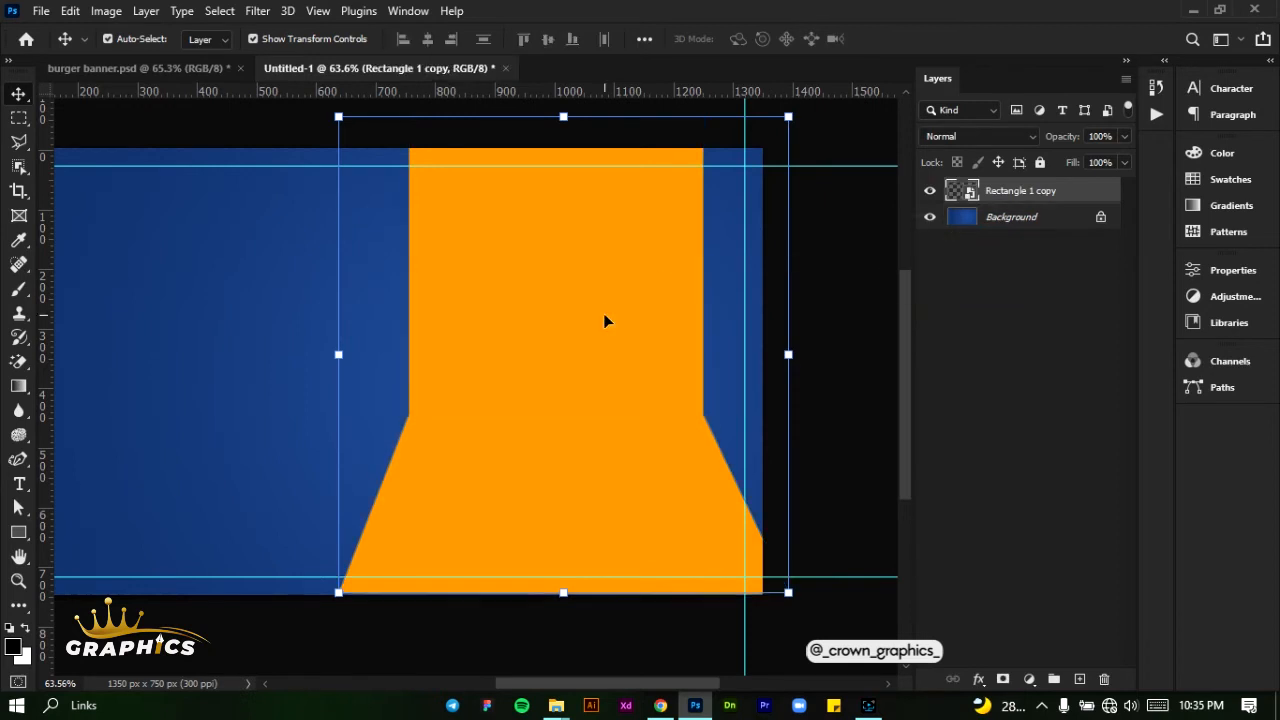
- Place the pngwing.com burger image from the BANNER PC folder, scaled to 13% over the left part of the orange shape
left_click_drag(572, 688, 567, 690)
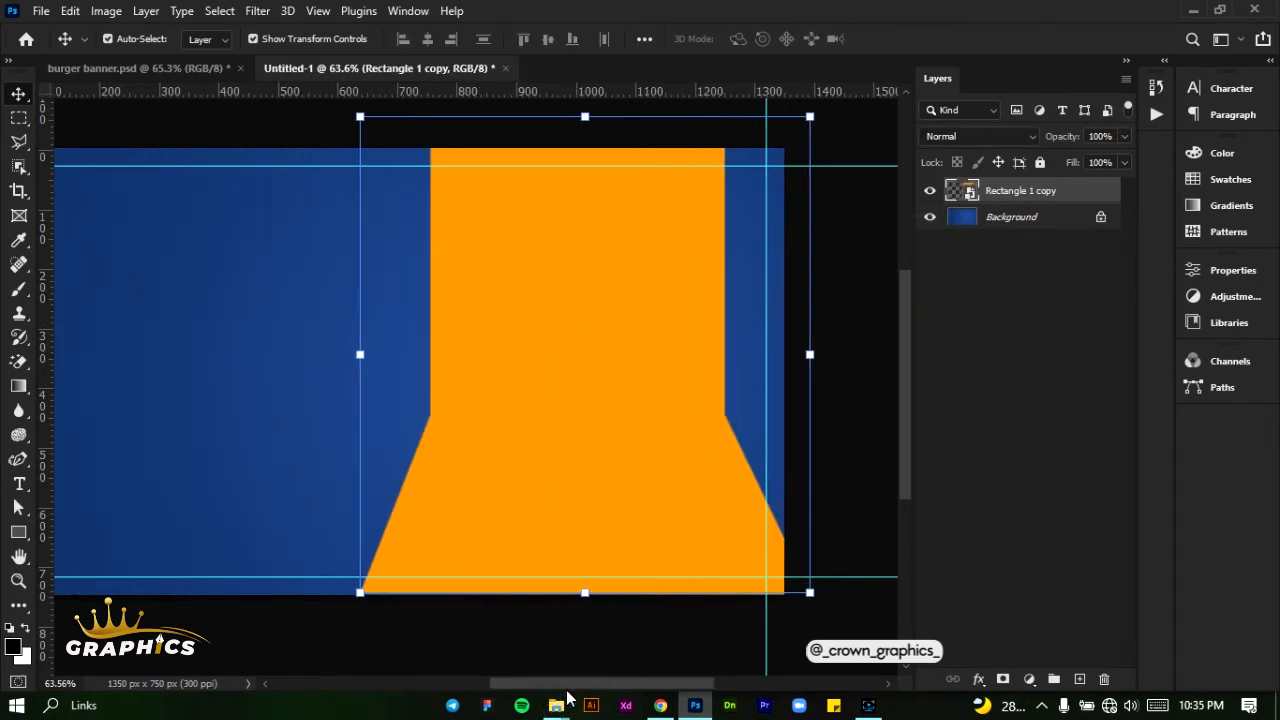
mouse_move(565, 700)
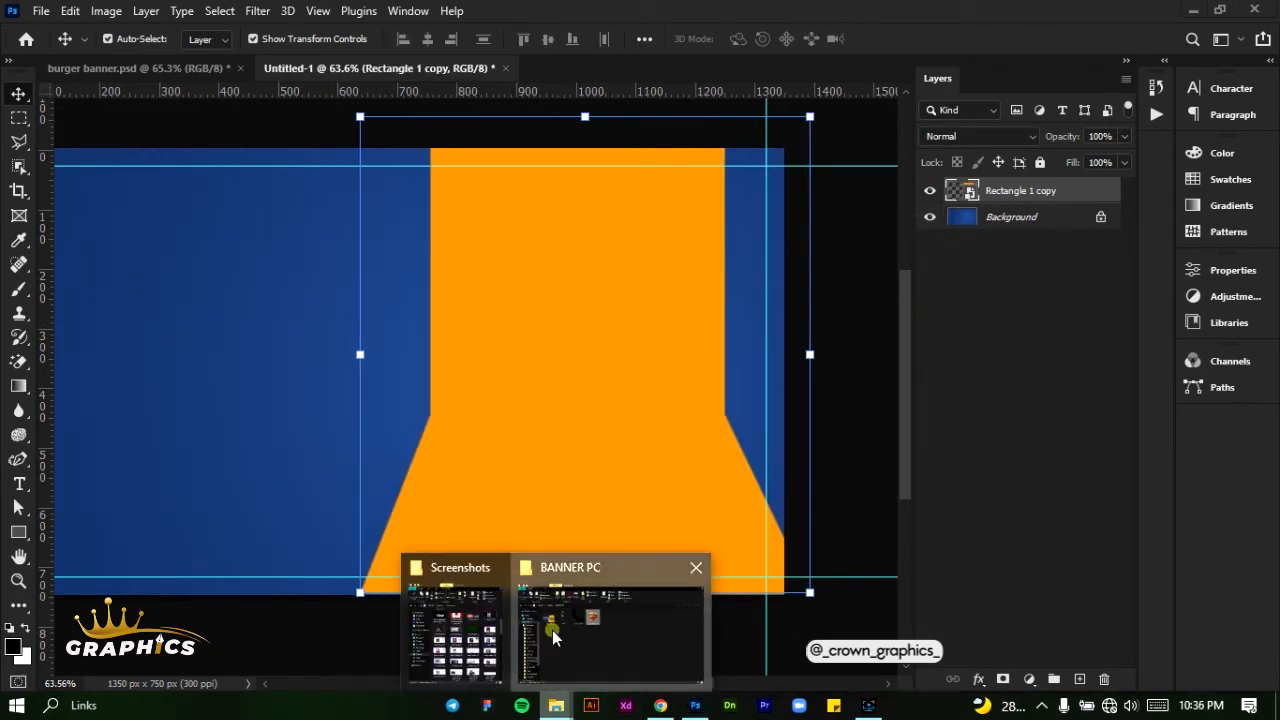
left_click(552, 540)
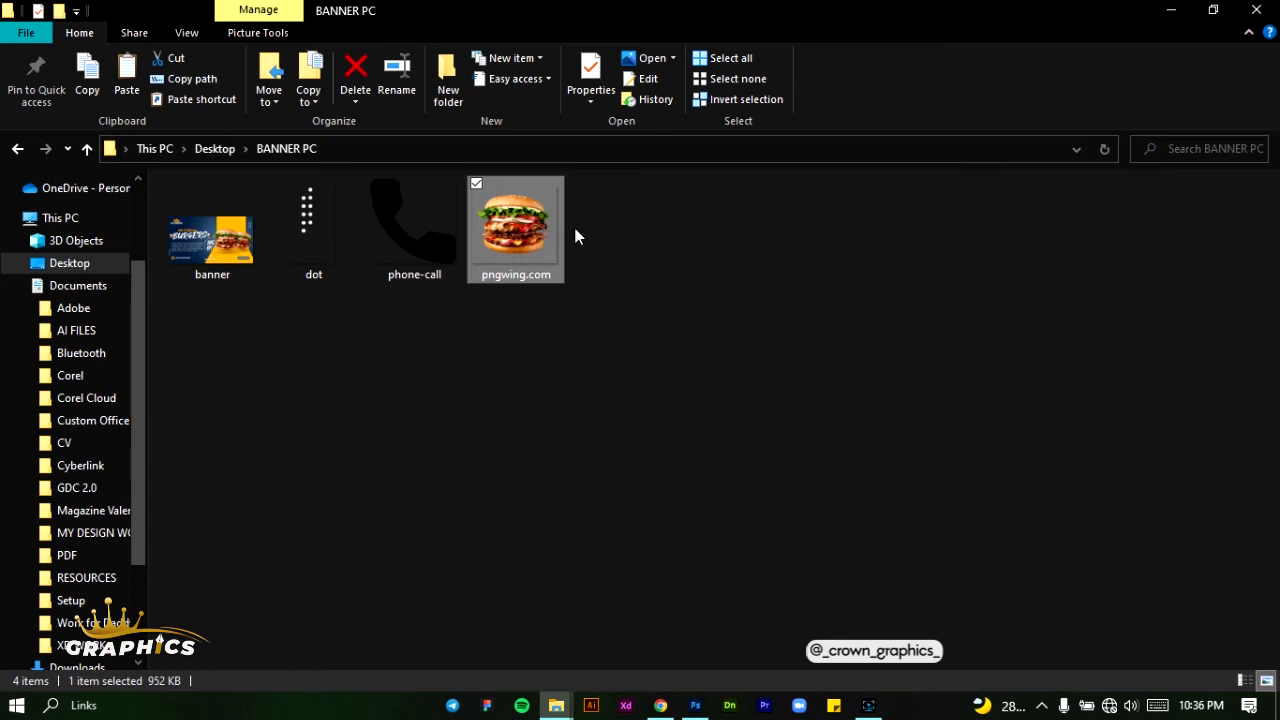
left_click_drag(505, 228, 478, 406)
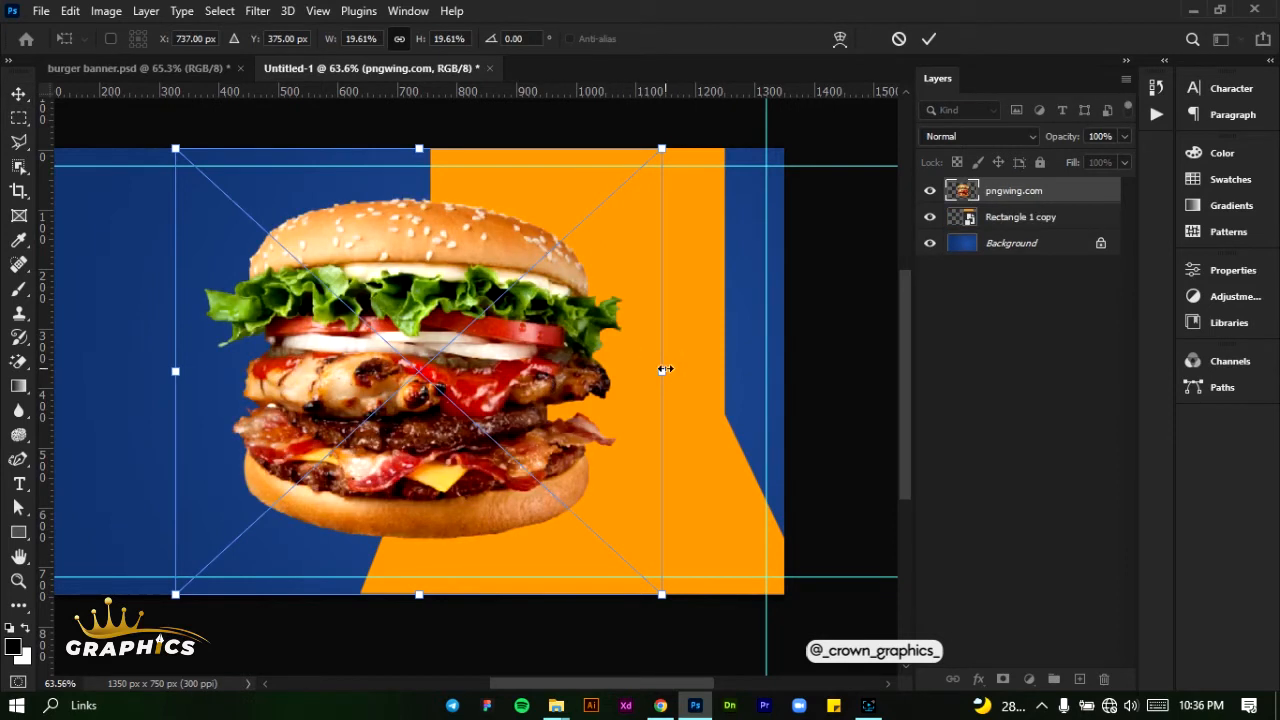
left_click_drag(662, 369, 553, 390)
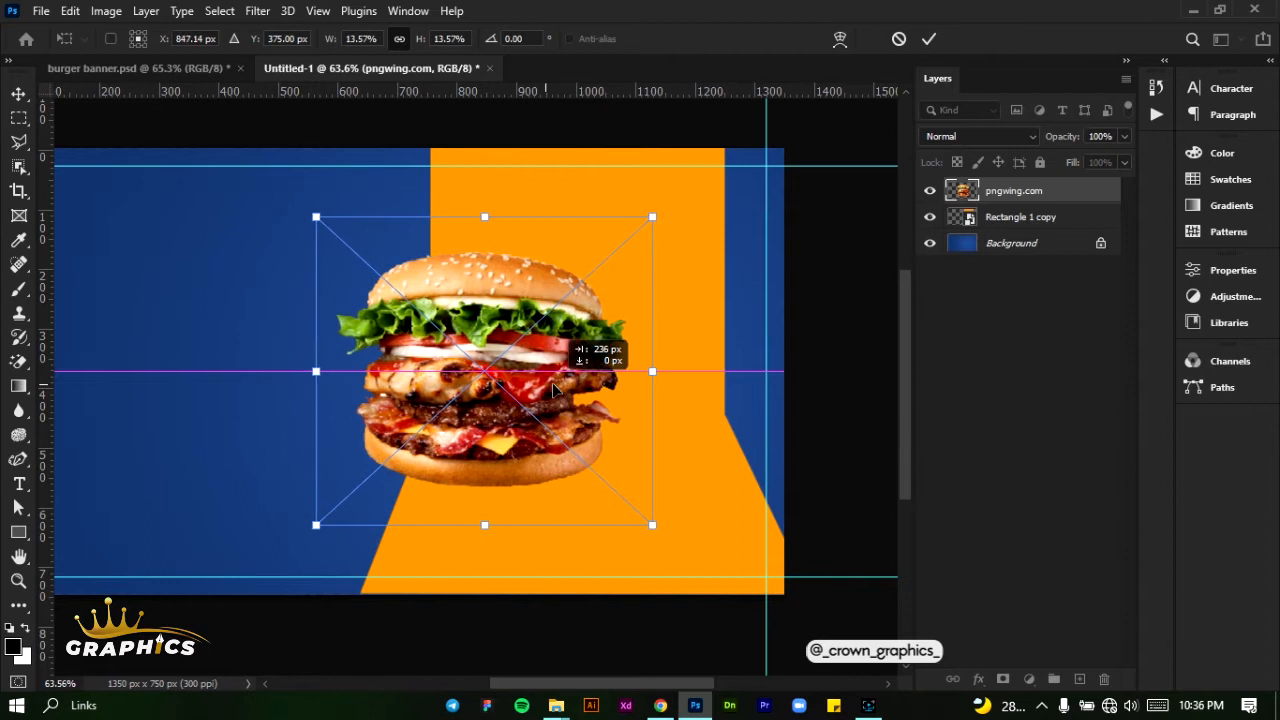
left_click_drag(652, 371, 638, 371)
left_click(930, 39)
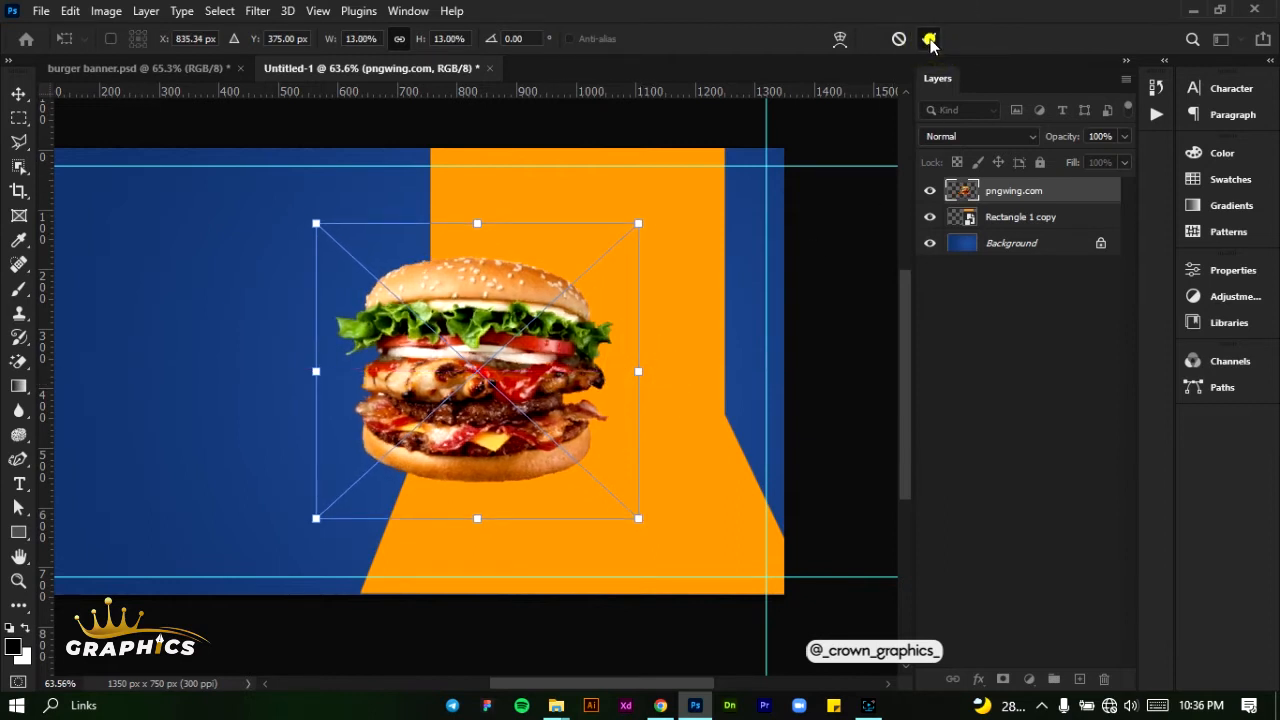
- Duplicate the burger layer, move the copy to the right of the original, and stack it behind
left_click_drag(1048, 191, 1079, 679)
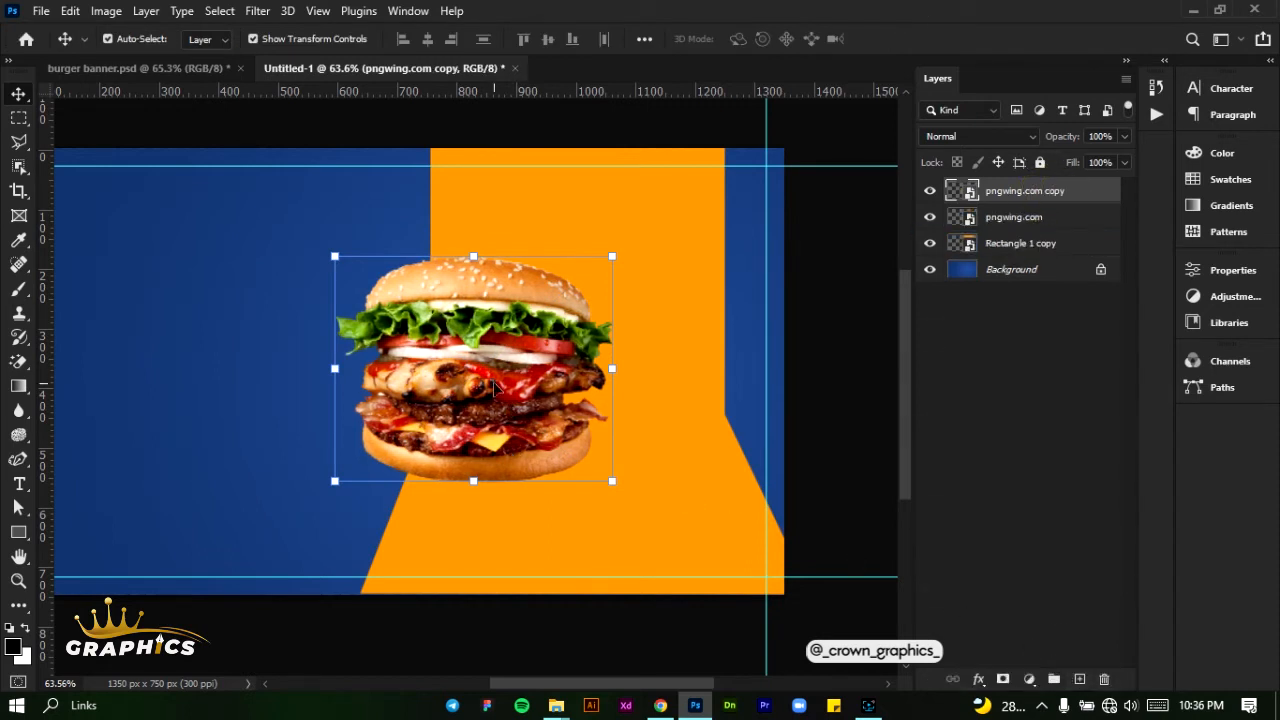
left_click_drag(511, 413, 623, 425)
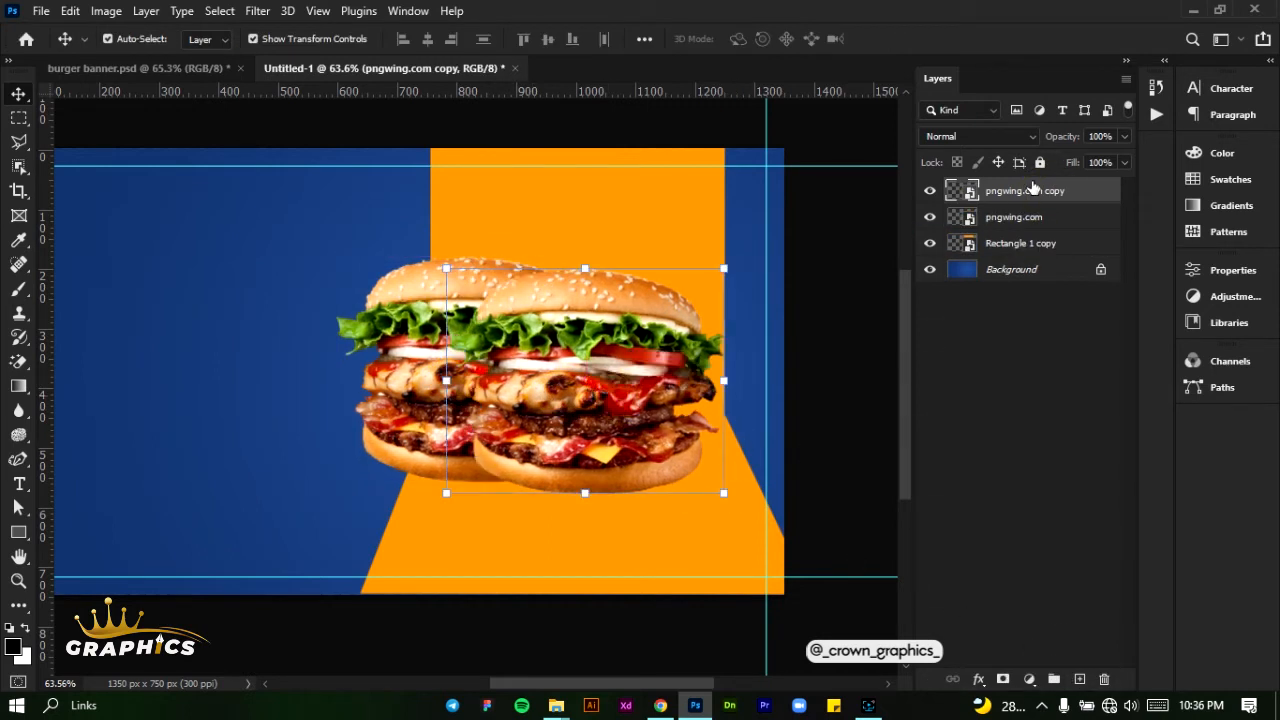
left_click_drag(1032, 194, 1034, 230)
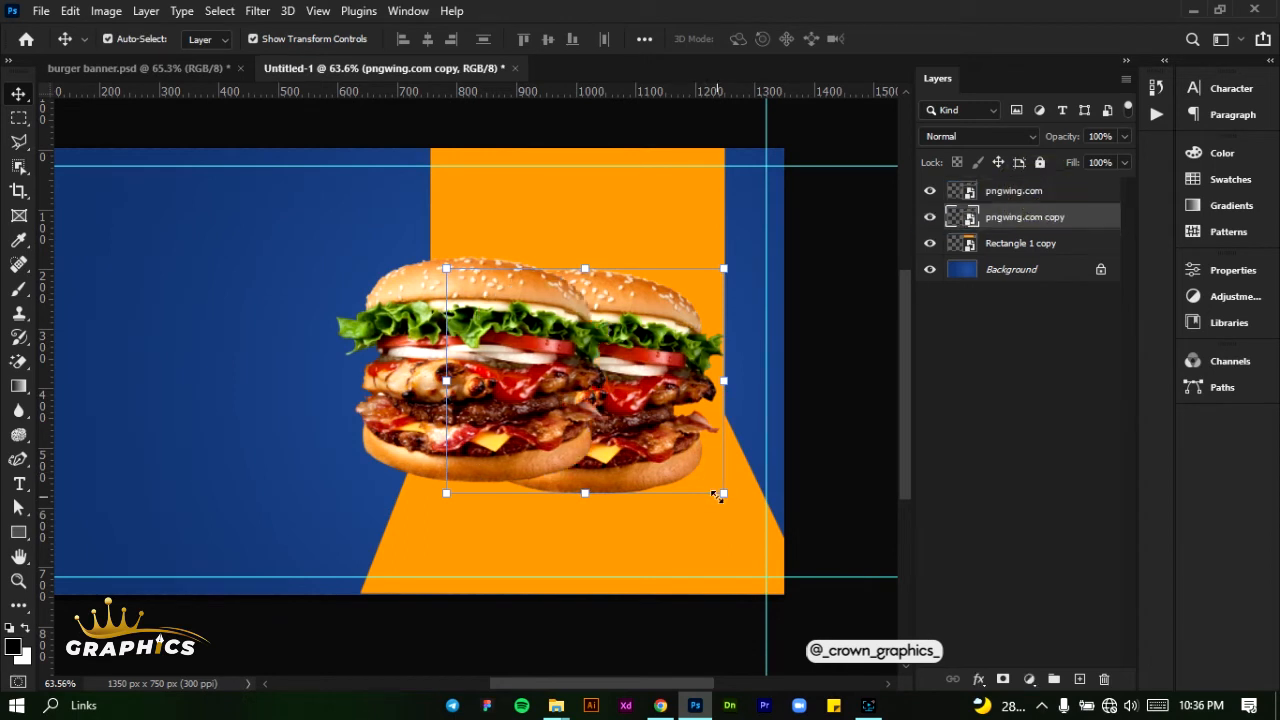
- Scale the rear burger to 10.90%, rotate it about 6.3° and set it lower right, then shift the front burger slightly right
left_click_drag(721, 495, 646, 495)
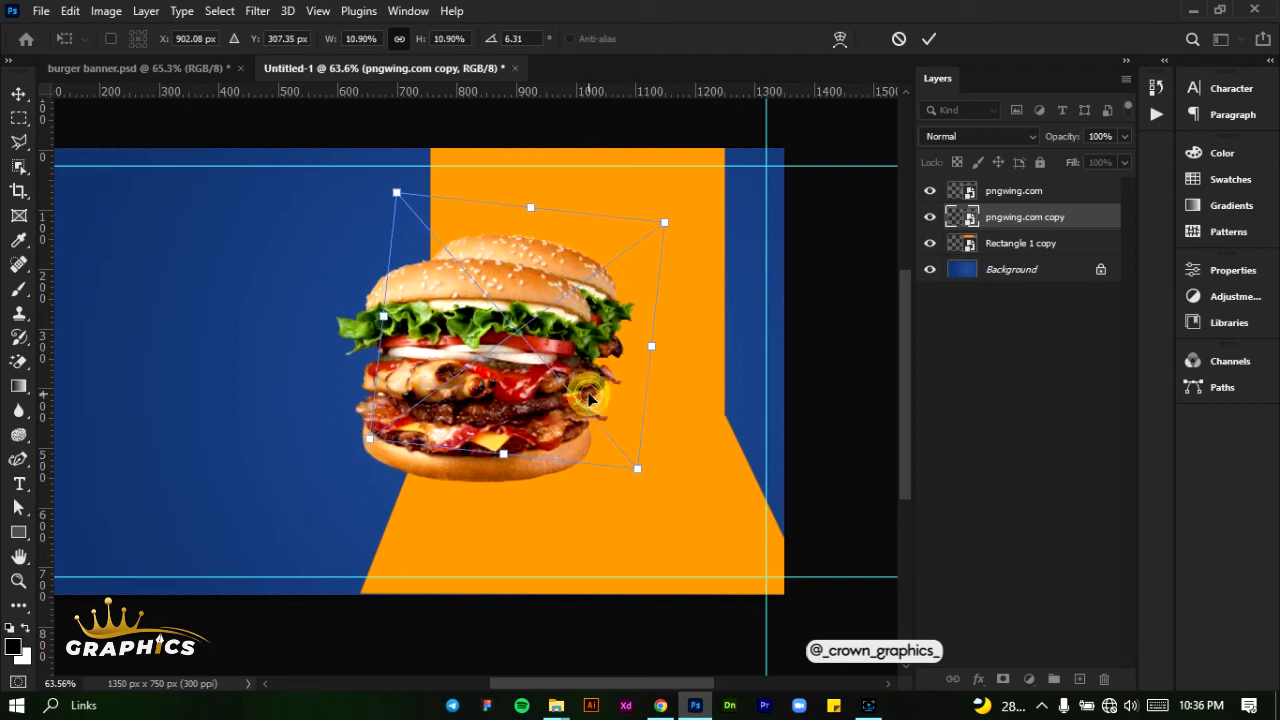
left_click_drag(621, 417, 704, 458)
left_click(929, 38)
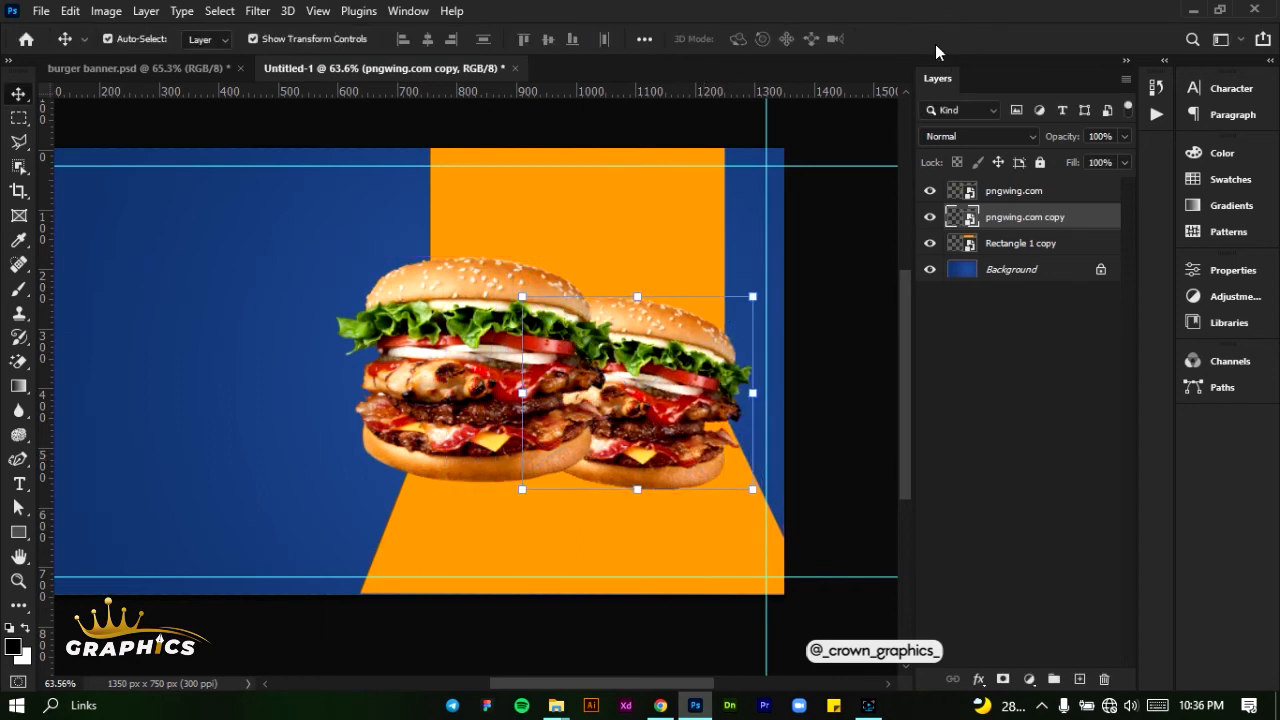
left_click_drag(488, 372, 513, 375)
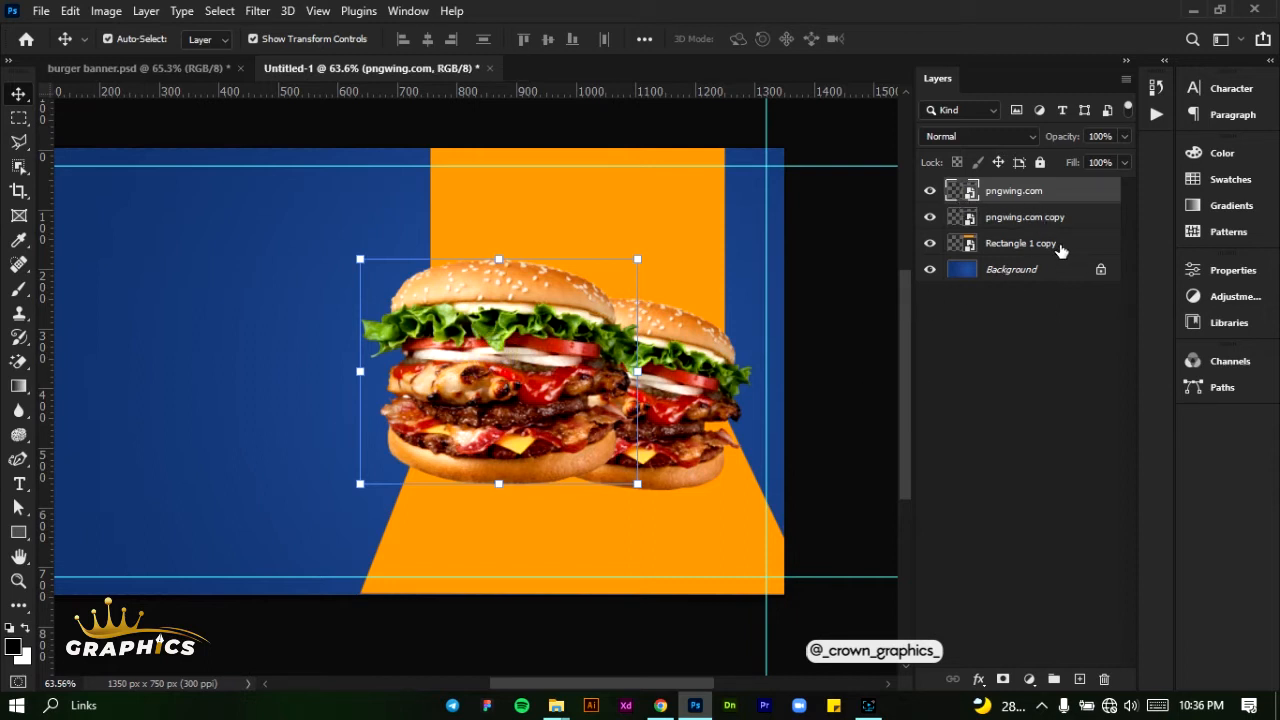
- Add two blank layers directly above the orange shape's layer, beneath both burgers
double_click(1058, 246)
left_click(1103, 240)
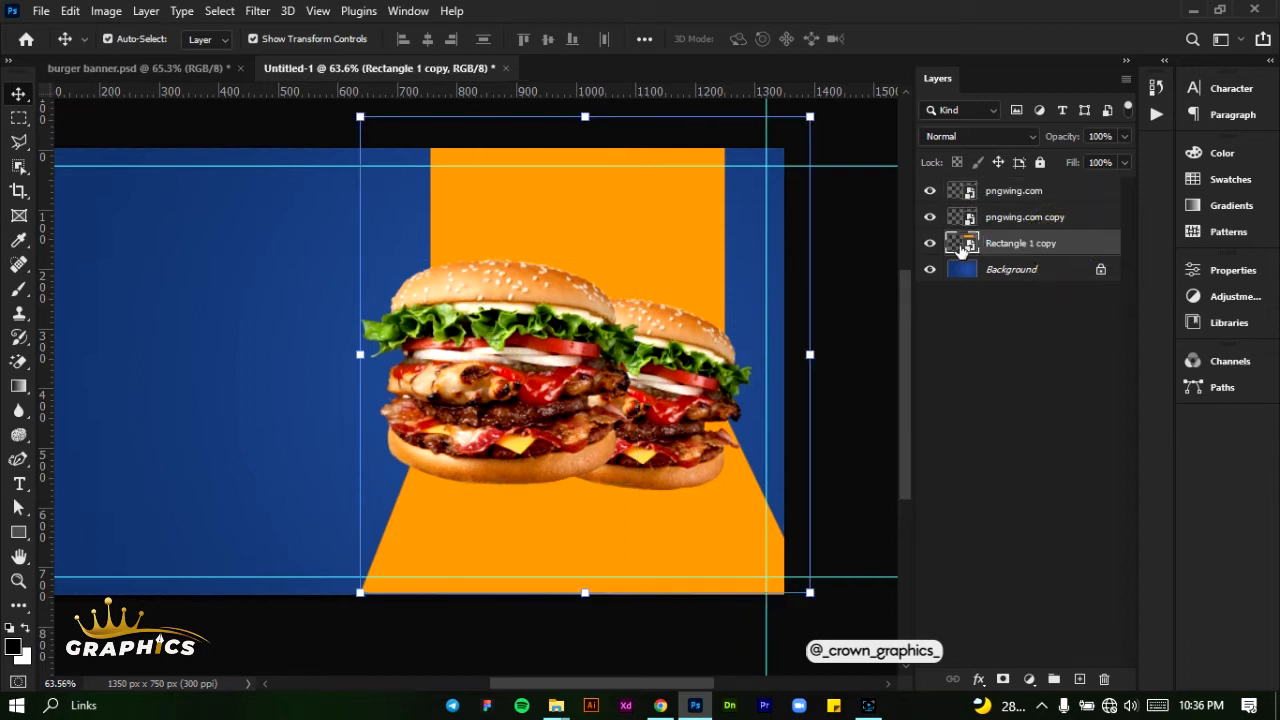
left_click(1075, 679)
left_click(1075, 679)
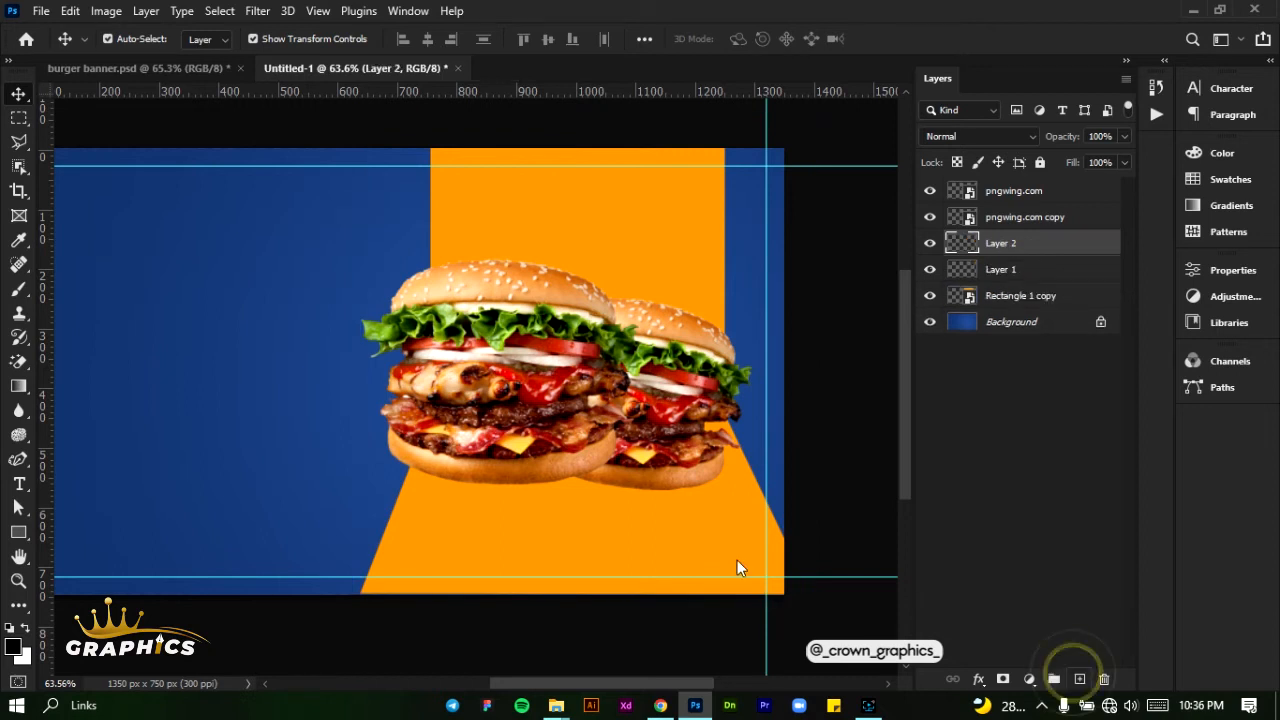
- Set up the Brush tool with a flattened elliptical soft tip, 300 px size, 0% hardness and 100% opacity
left_click(20, 290)
left_click(137, 45)
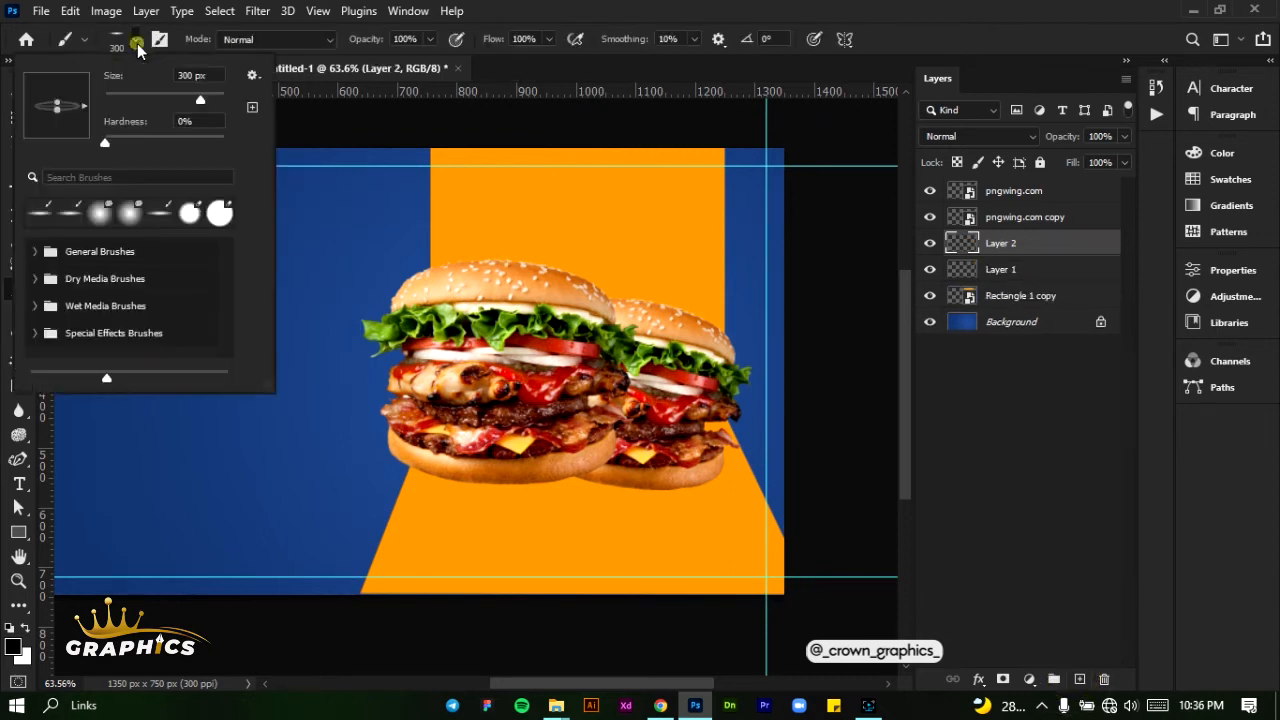
left_click(60, 106)
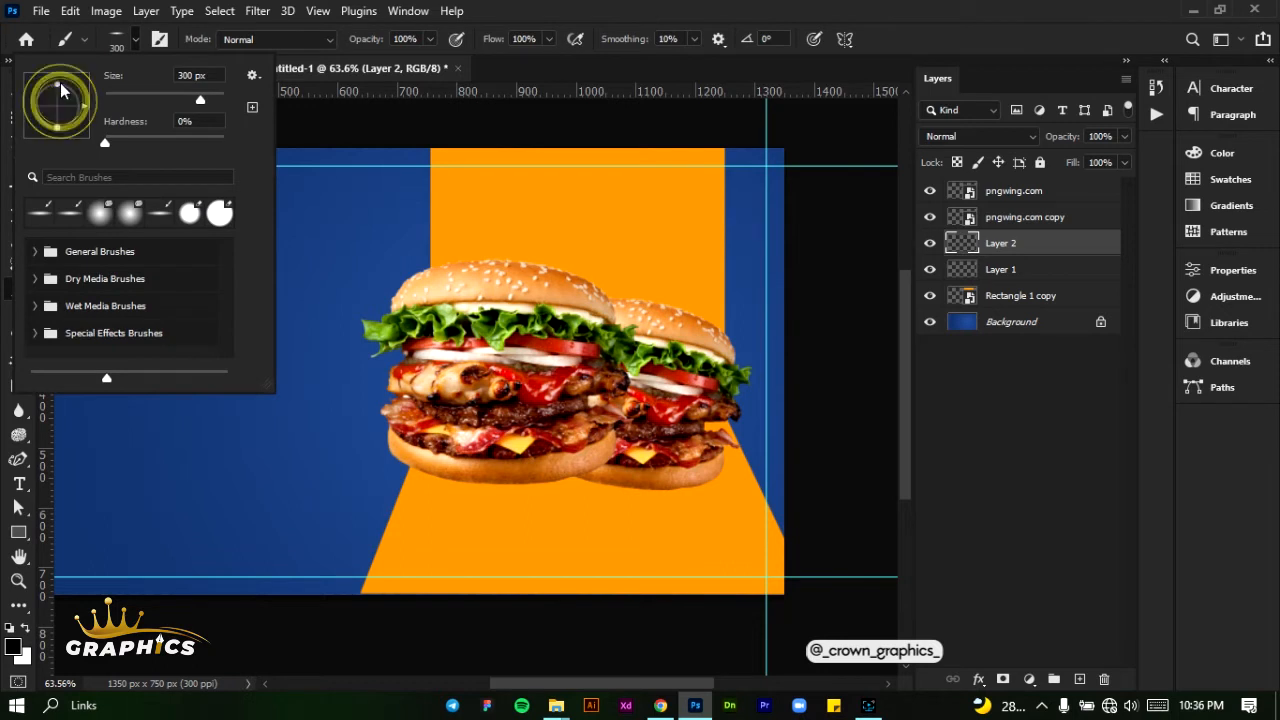
mouse_move(60, 105)
left_mouse_down()
mouse_move(59, 121)
mouse_move(60, 107)
left_mouse_up()
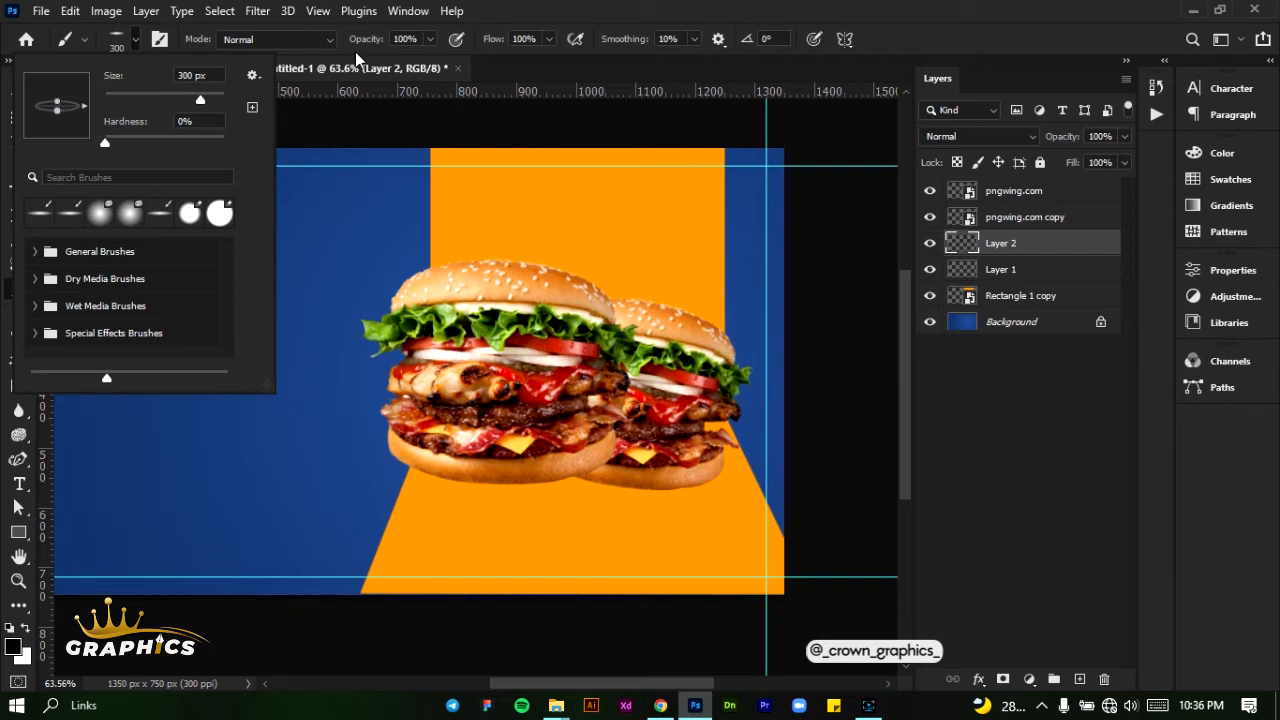
left_click(428, 40)
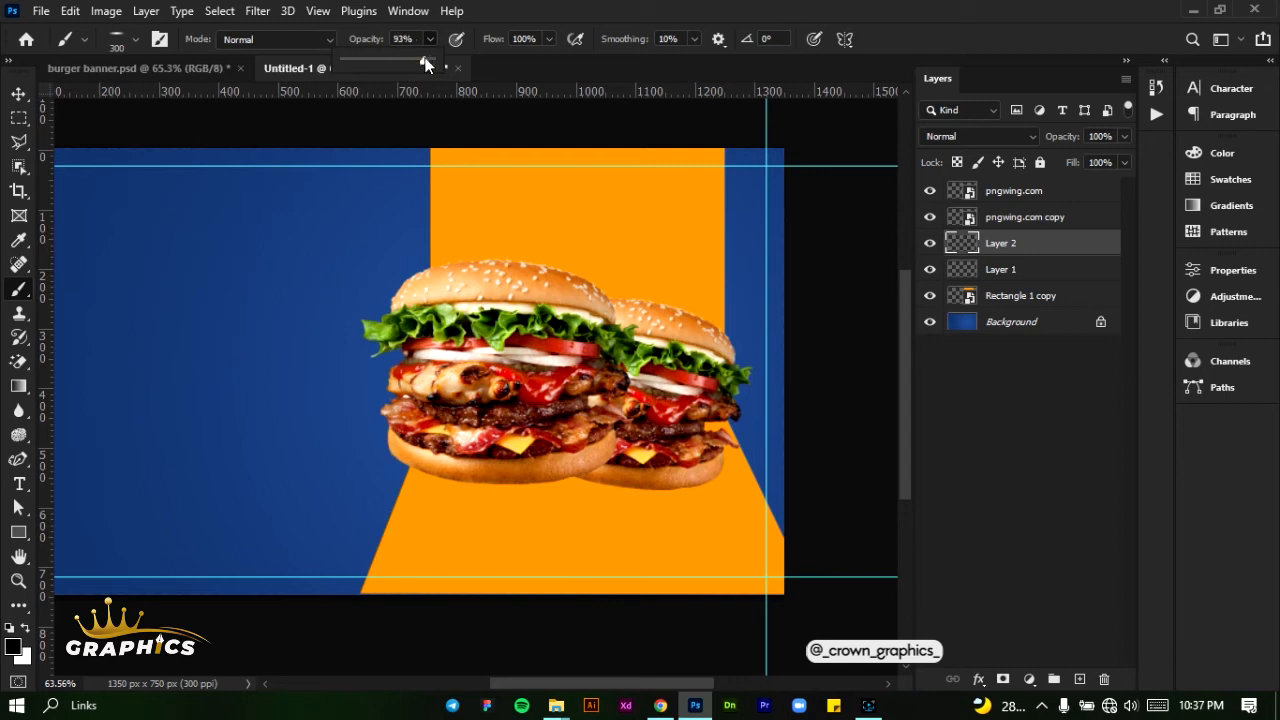
left_click_drag(425, 64, 431, 62)
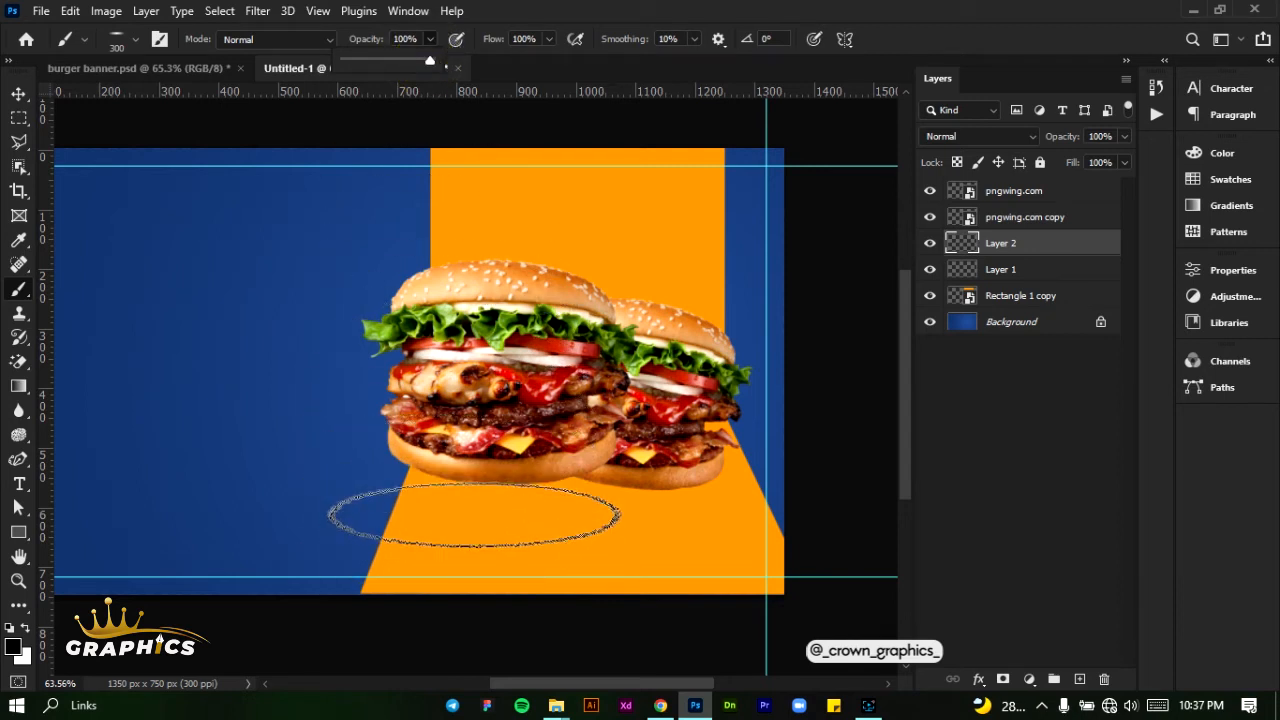
- Try a black shadow dab beneath the front burger with a 250 px brush and undo it
key("bracketleft")
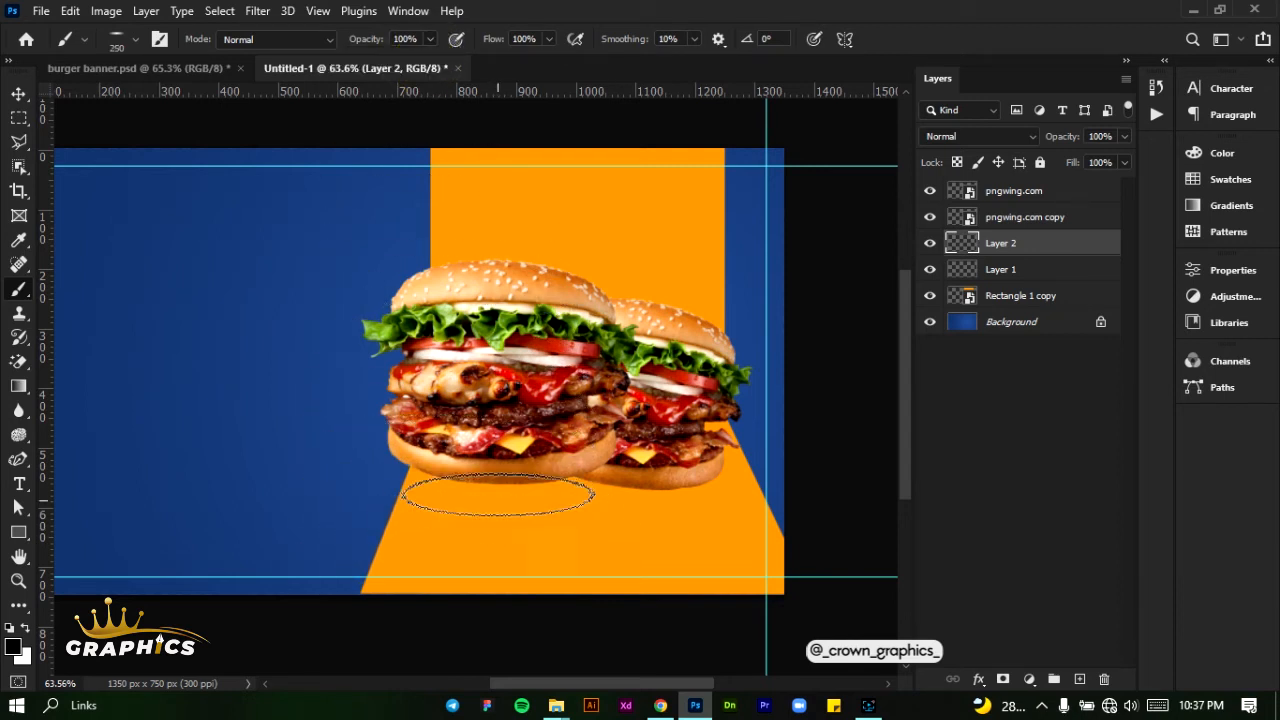
key("bracketleft")
key("bracketright")
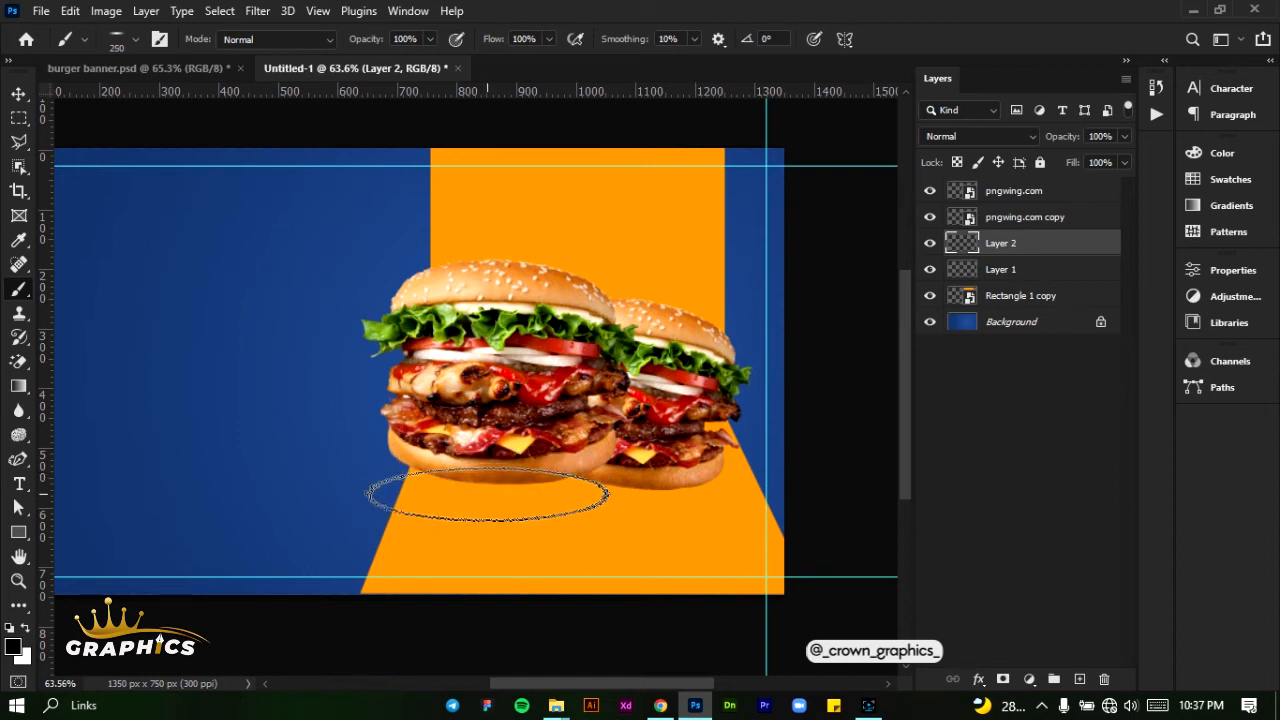
left_click(486, 492)
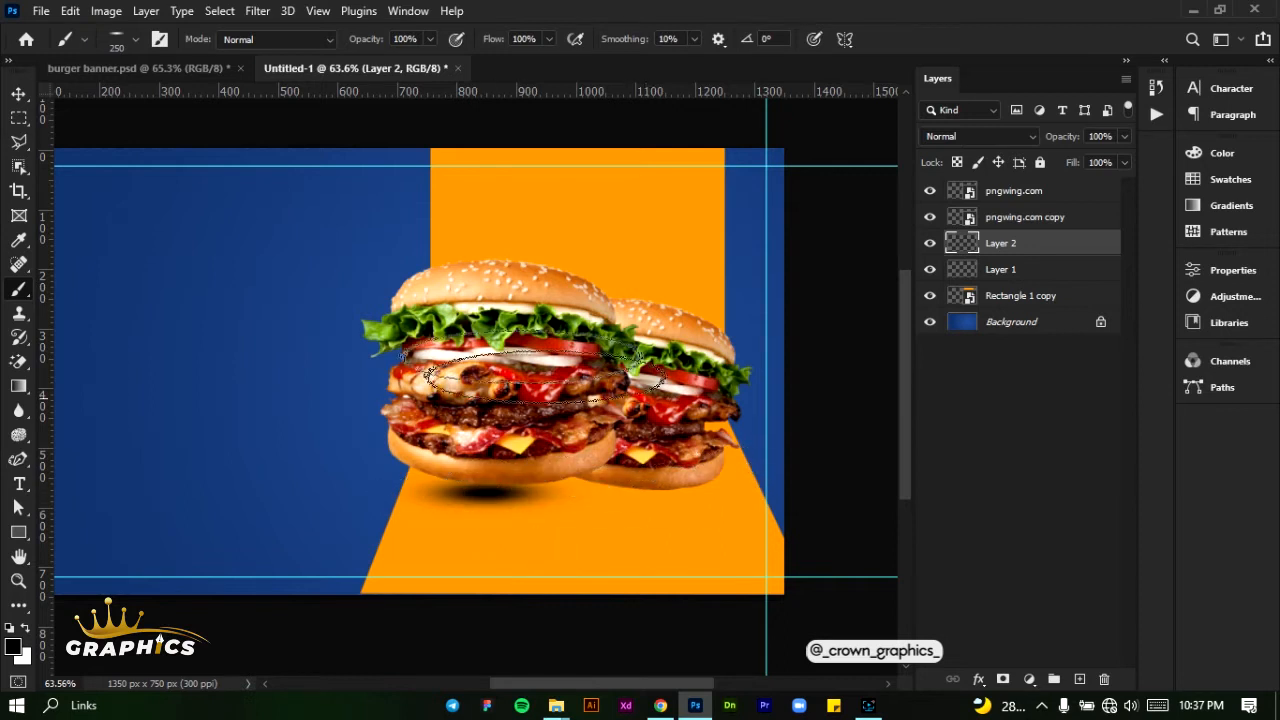
key("ctrl+z")
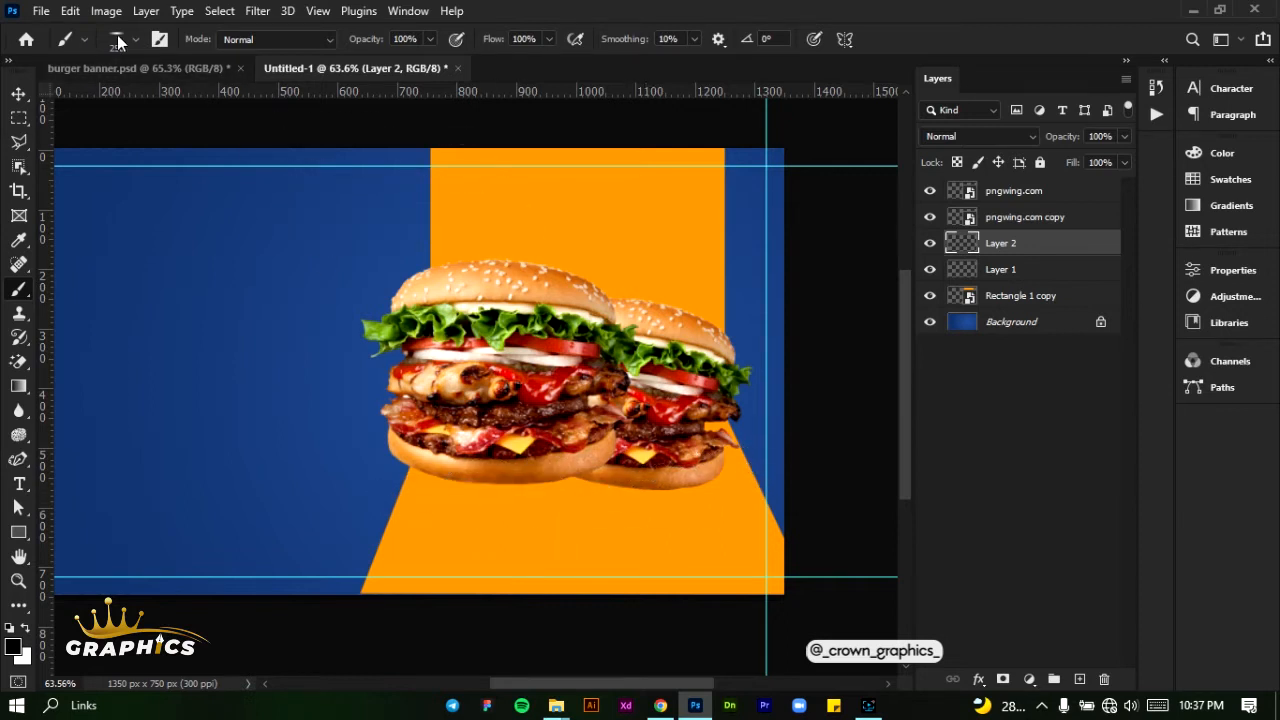
- Try a wider shadow beneath the front burger with a 500 px brush, undo it and shrink the brush to 250 px
left_click(135, 40)
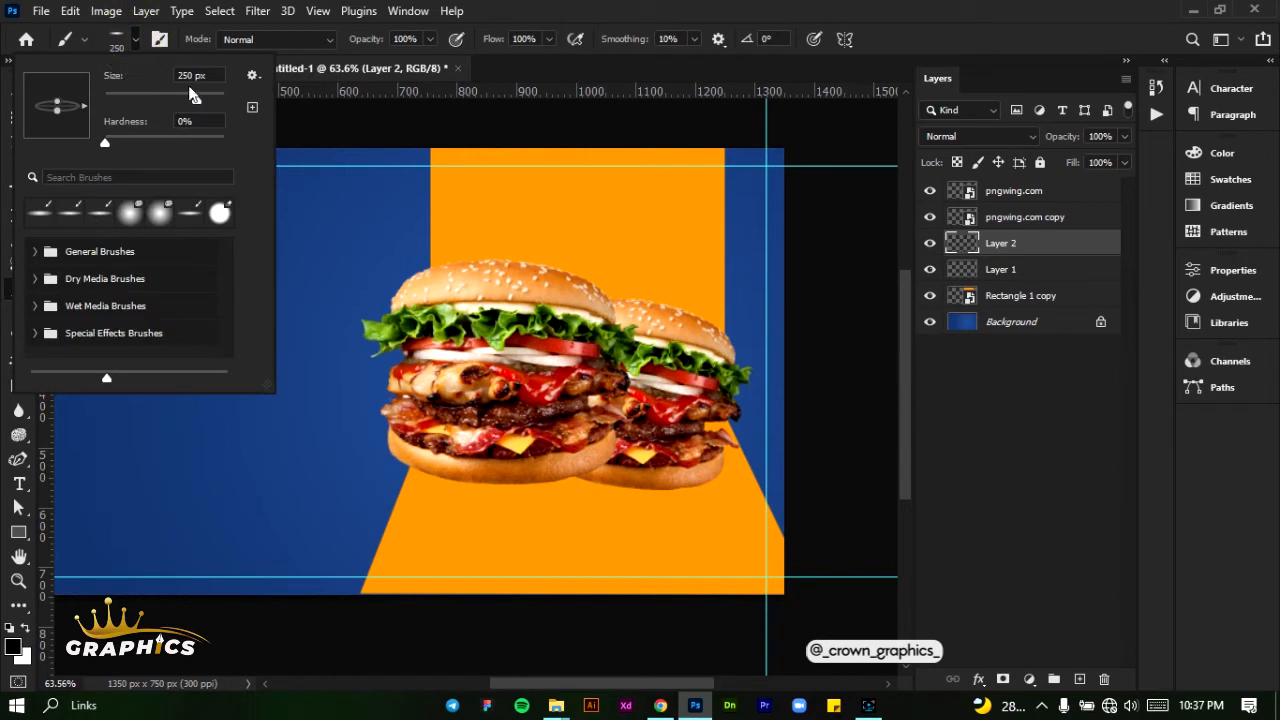
double_click(190, 78)
type("500")
key("Return")
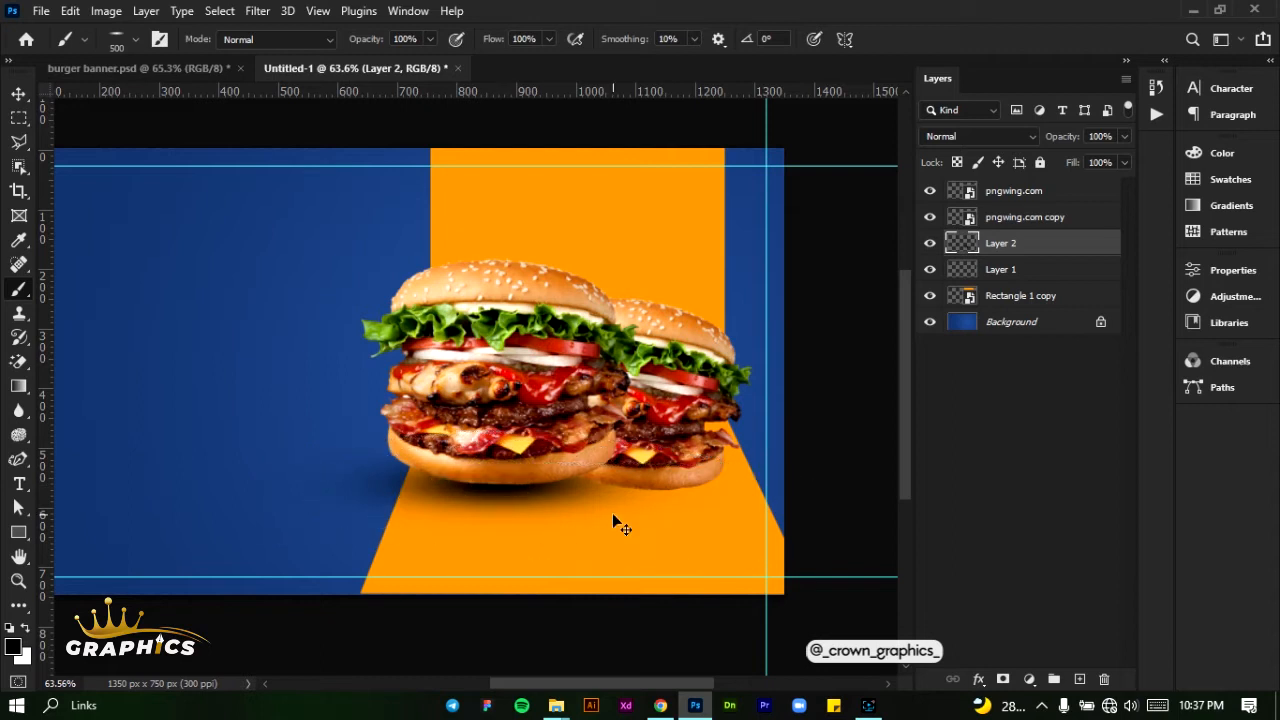
key("bracketleft")
key("bracketleft")
key("bracketleft")
key("bracketleft")
key("bracketleft")
key("bracketleft")
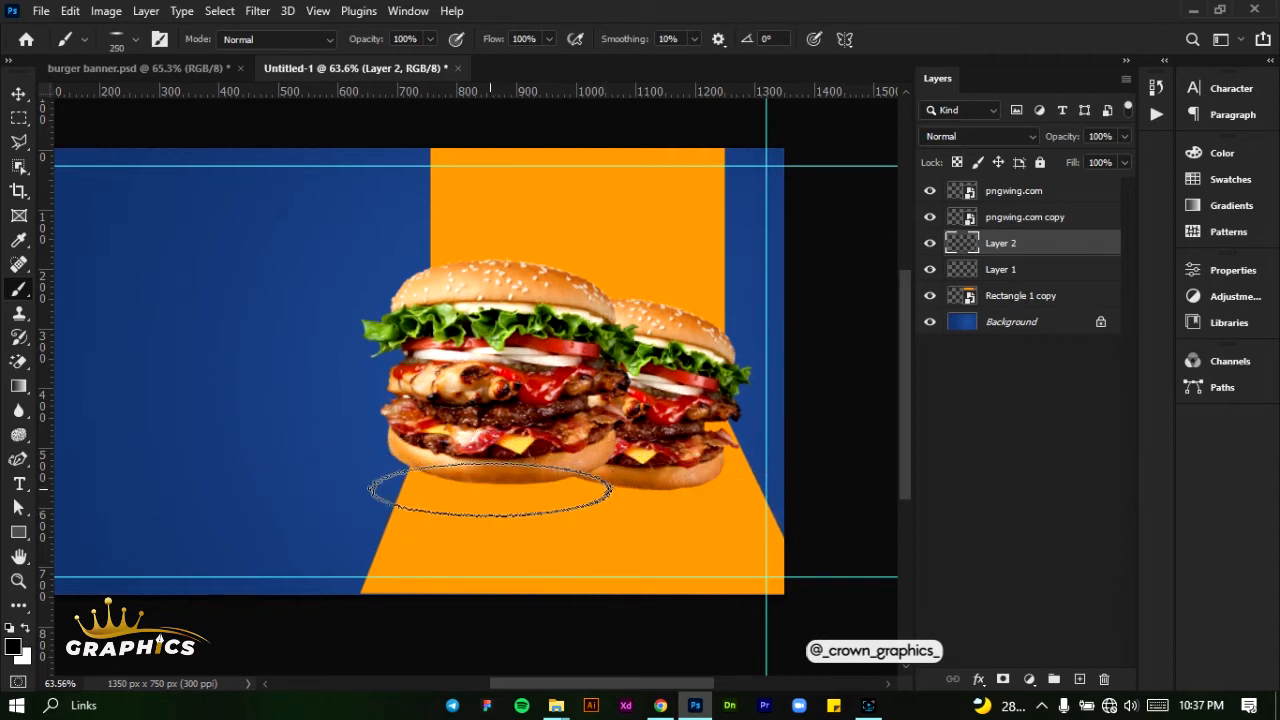
- Paint a soft black shadow on Layer 2 beneath the front burger at 300 px and another beneath the rear burger at 250 px
left_click(134, 39)
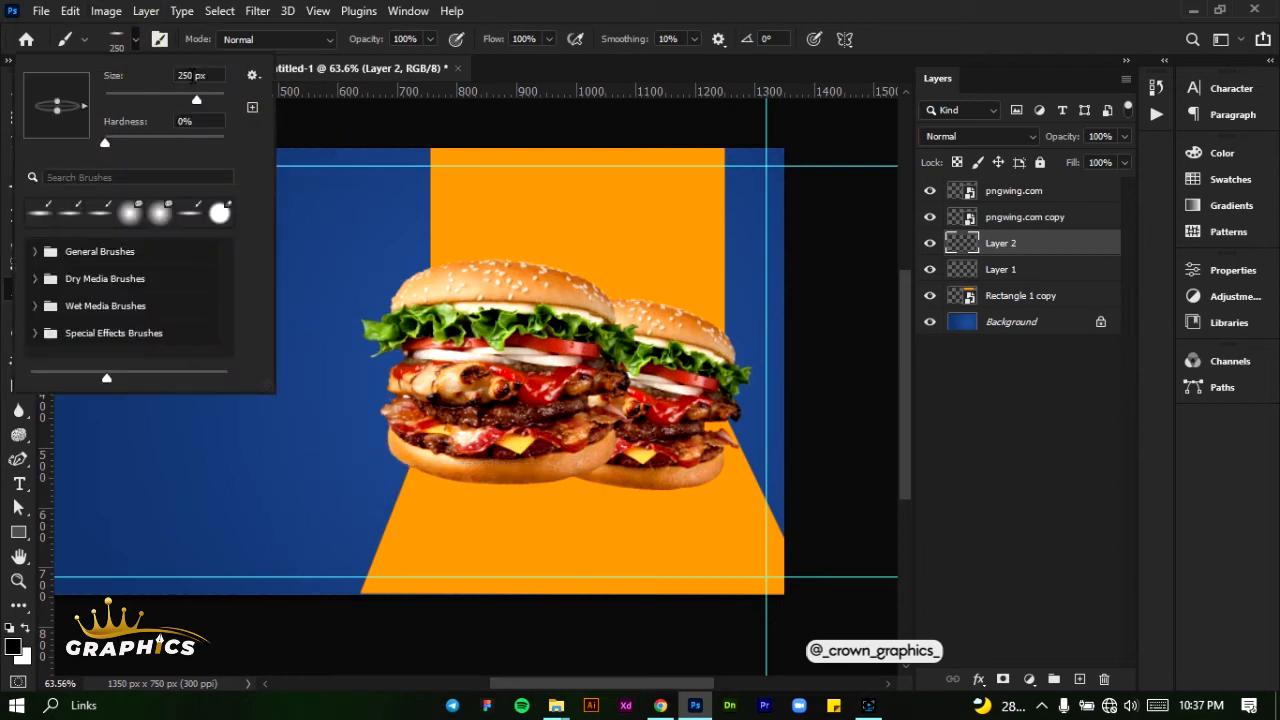
left_click(188, 75)
type("300")
key("Return")
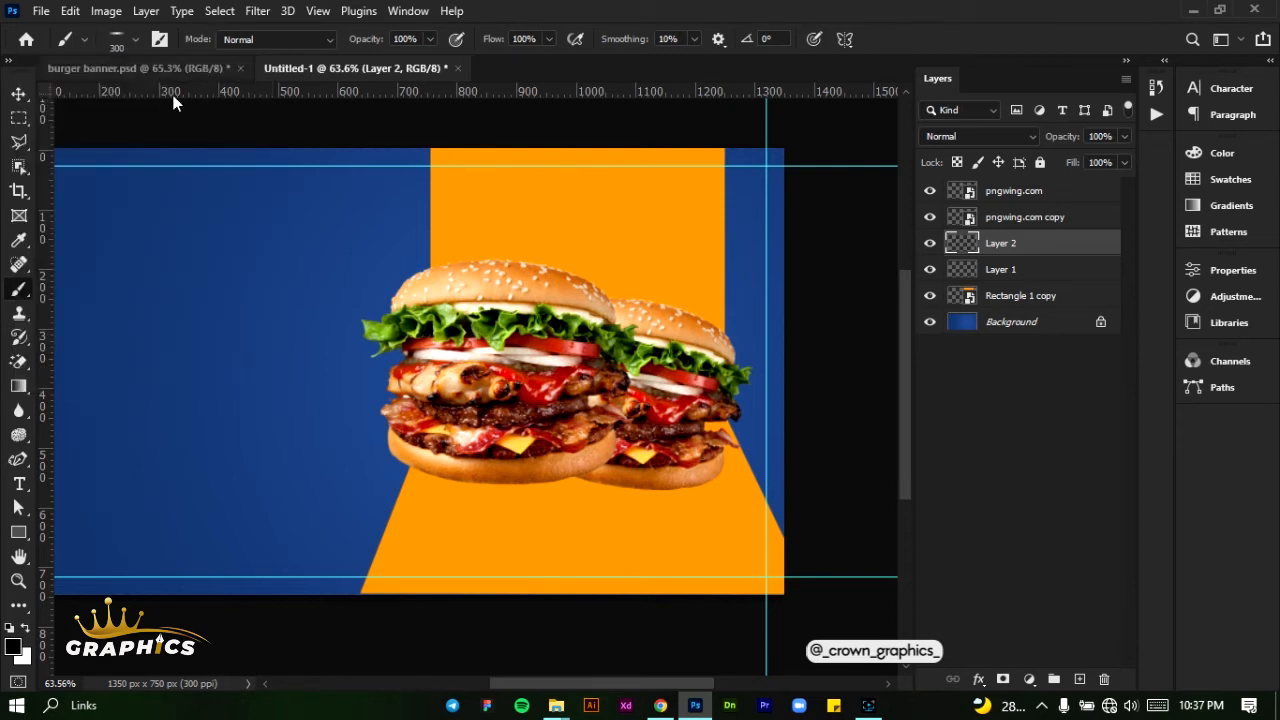
left_click(489, 487)
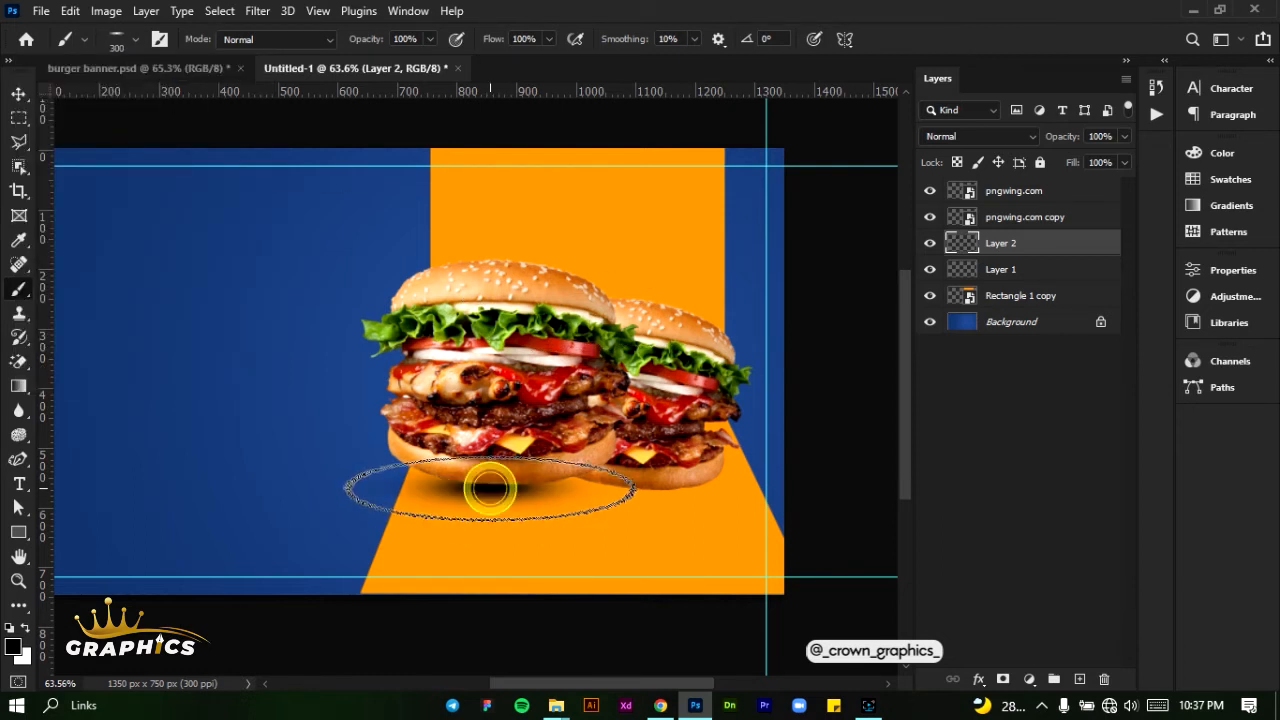
key("bracketleft")
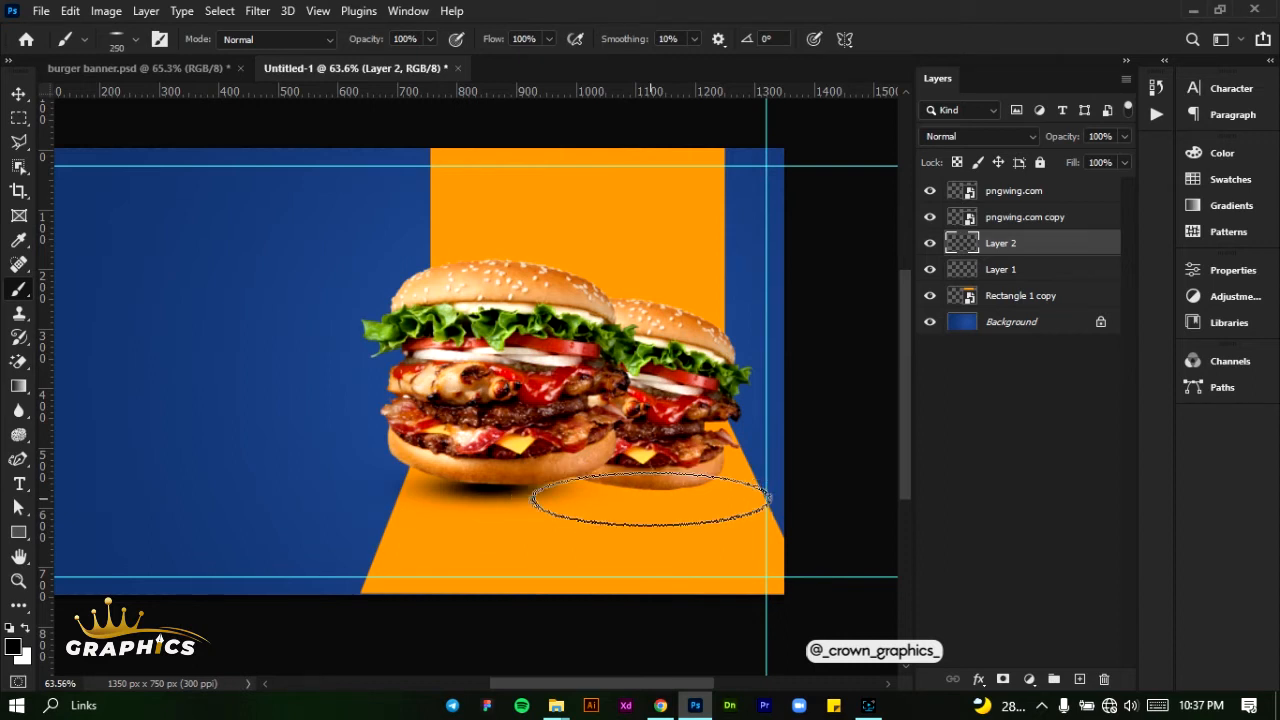
left_click(656, 491)
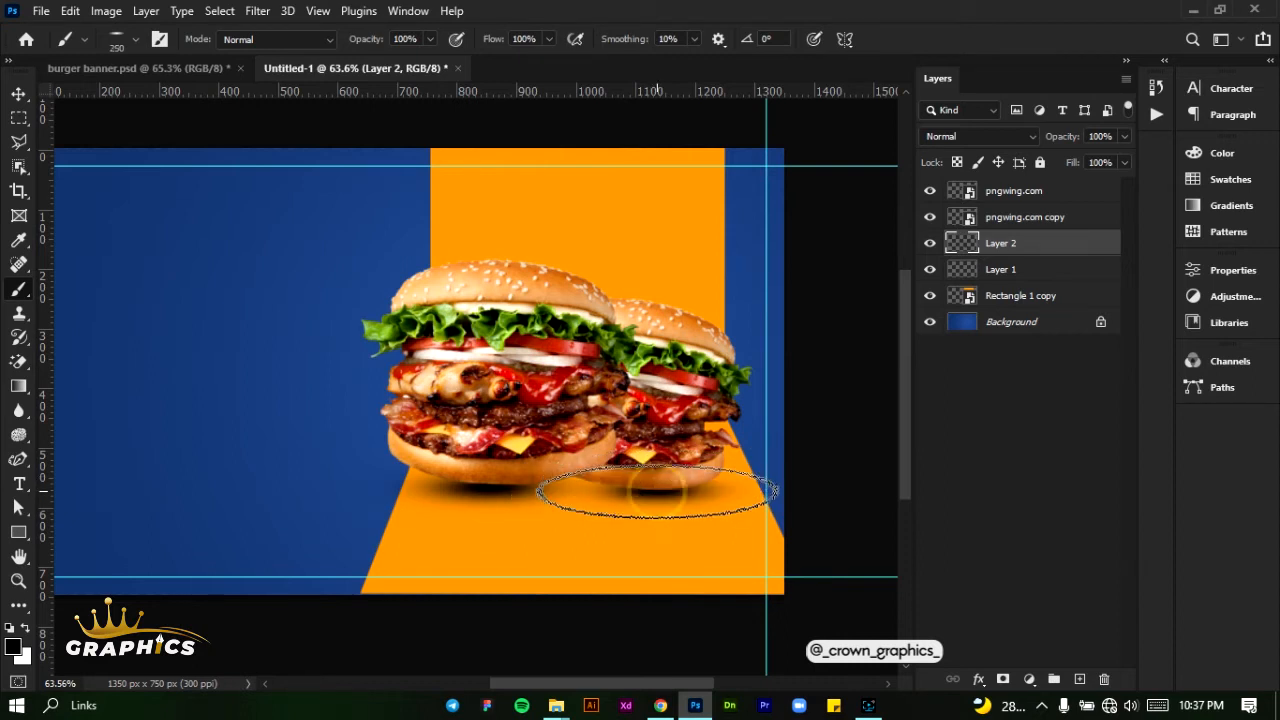
- Lower the opacity of the shadow layer, Layer 2, to 47% and nudge the shadows slightly down and right
left_click(19, 94)
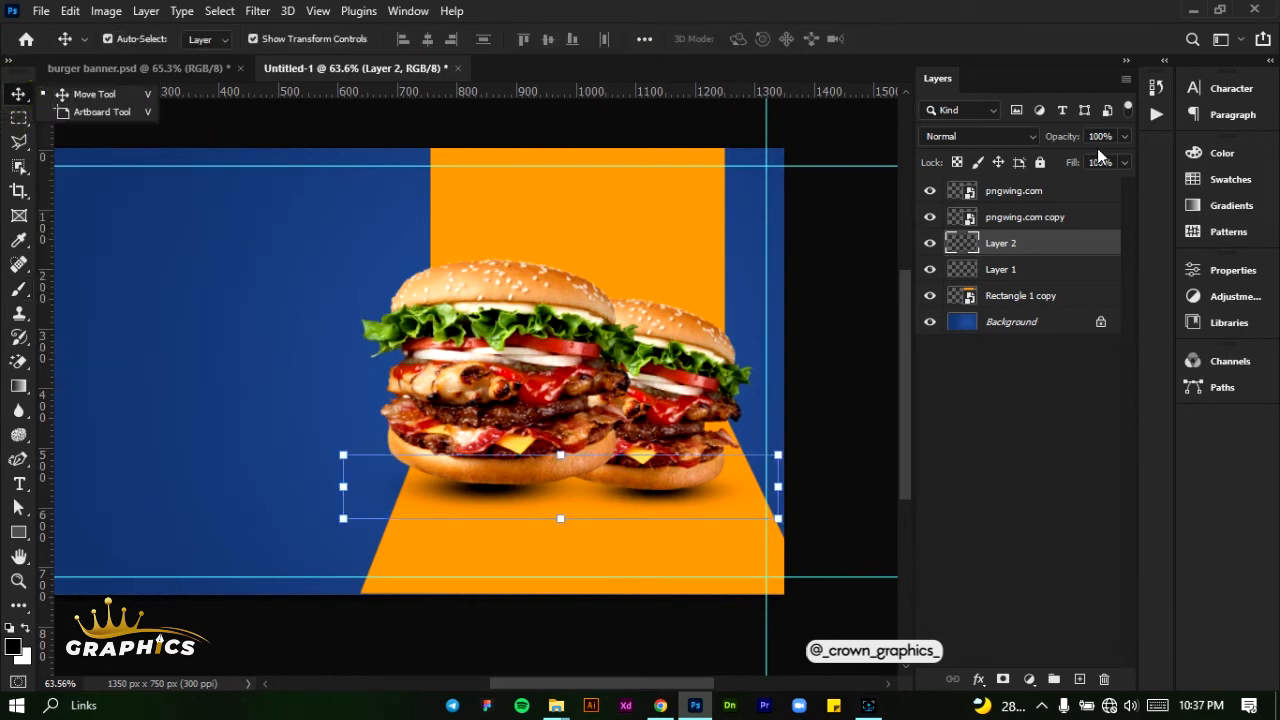
left_click(1126, 136)
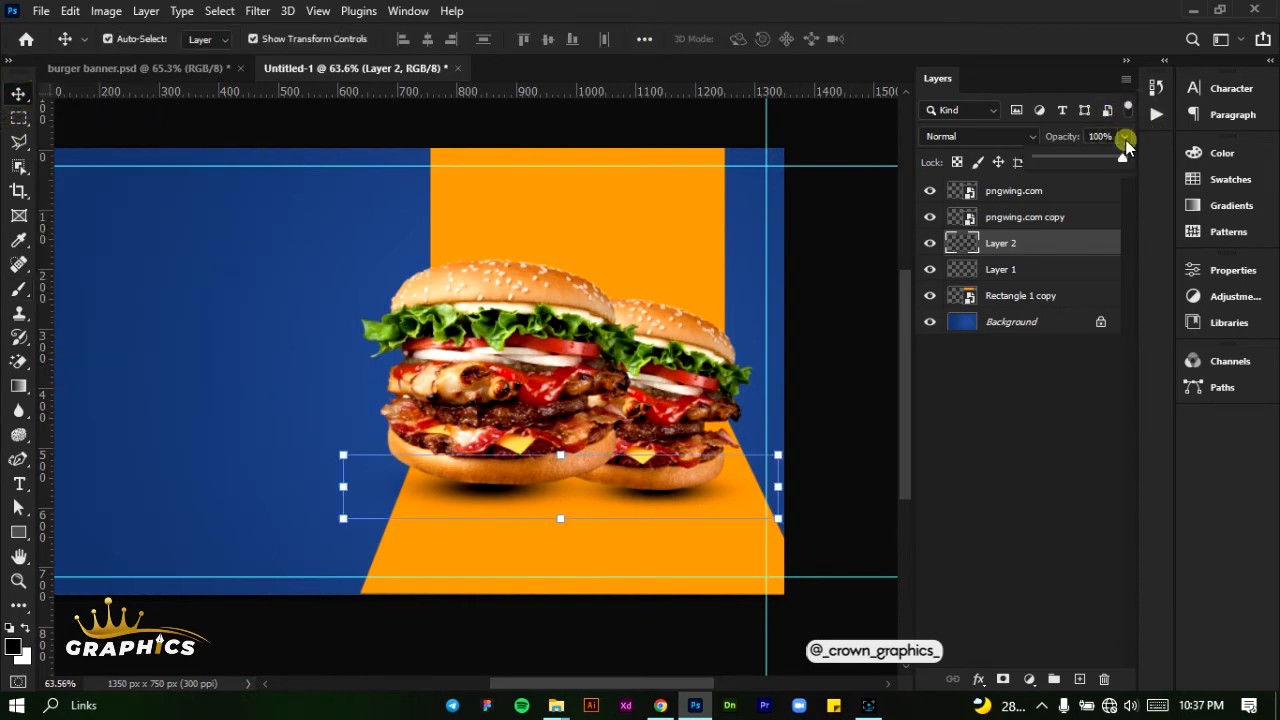
mouse_move(1083, 158)
left_mouse_down()
mouse_move(1086, 145)
mouse_move(1077, 163)
left_mouse_up()
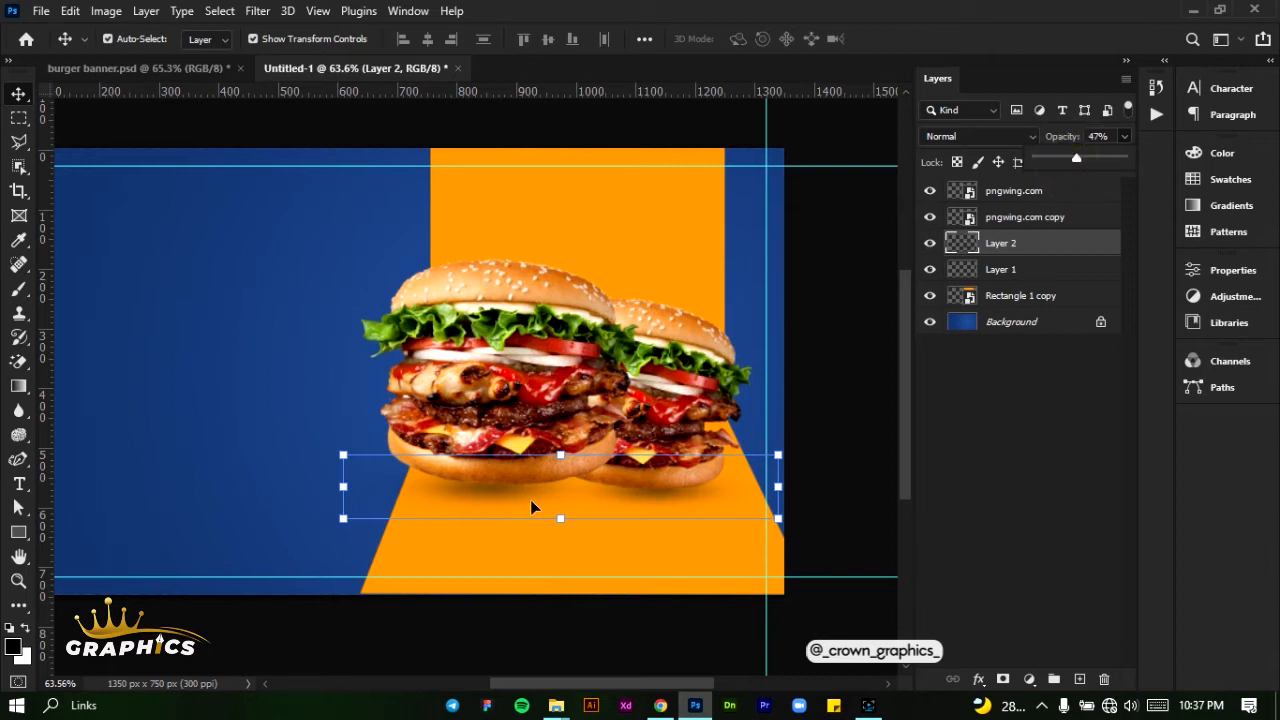
left_click(524, 500)
left_click_drag(524, 500, 531, 505)
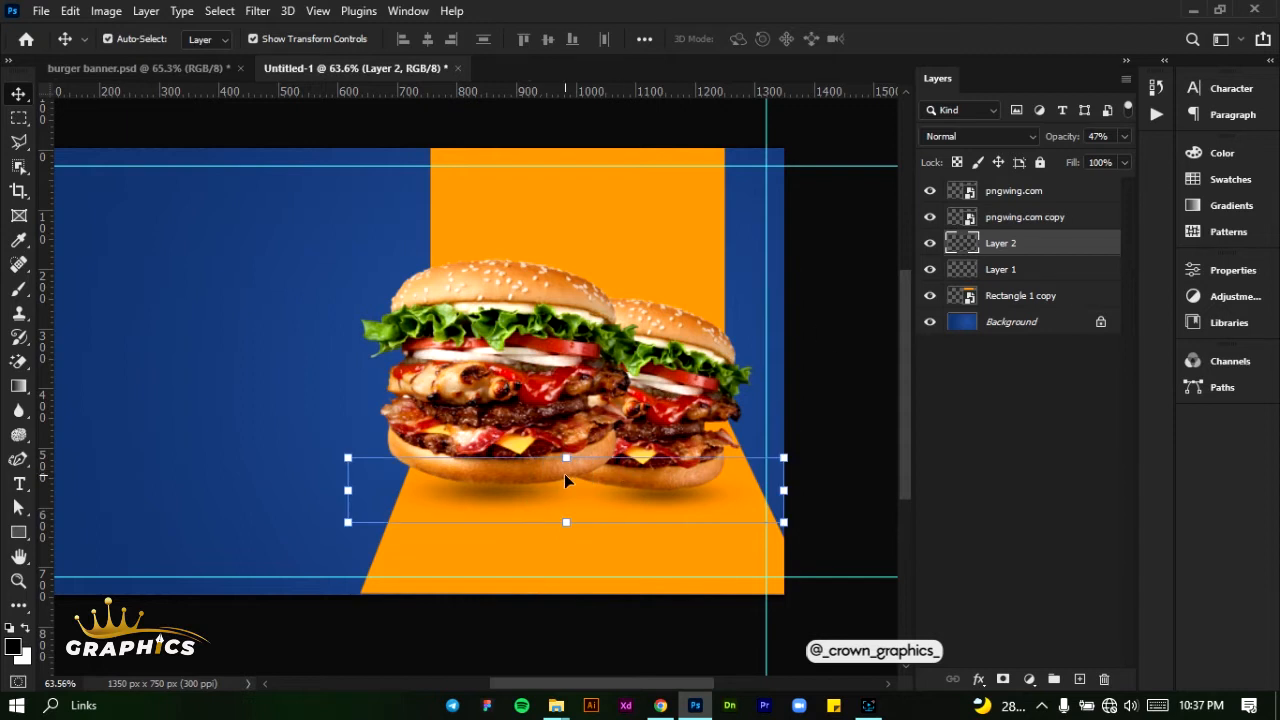
- Scale the burger shadows down to 88.46% and set their layer's opacity to 35%
mouse_move(560, 458)
left_mouse_down()
mouse_move(565, 427)
mouse_move(564, 487)
mouse_move(565, 467)
left_mouse_up()
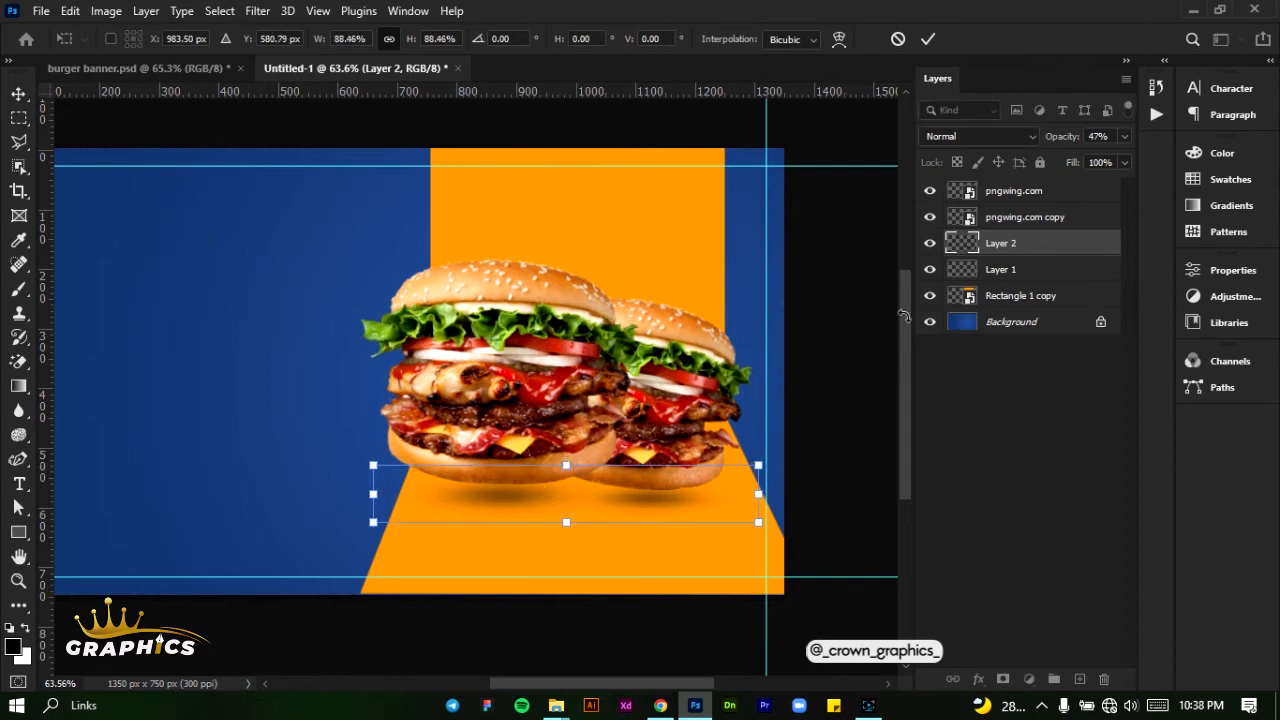
left_click(937, 39)
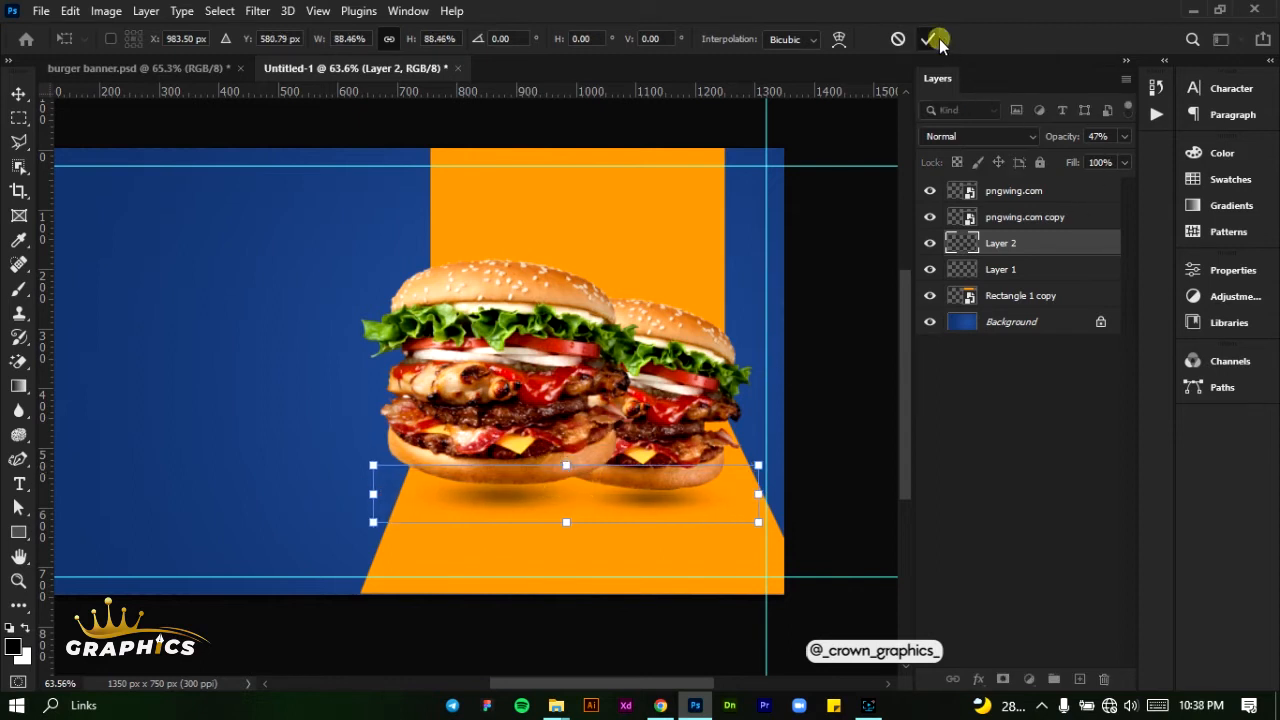
left_click(1124, 136)
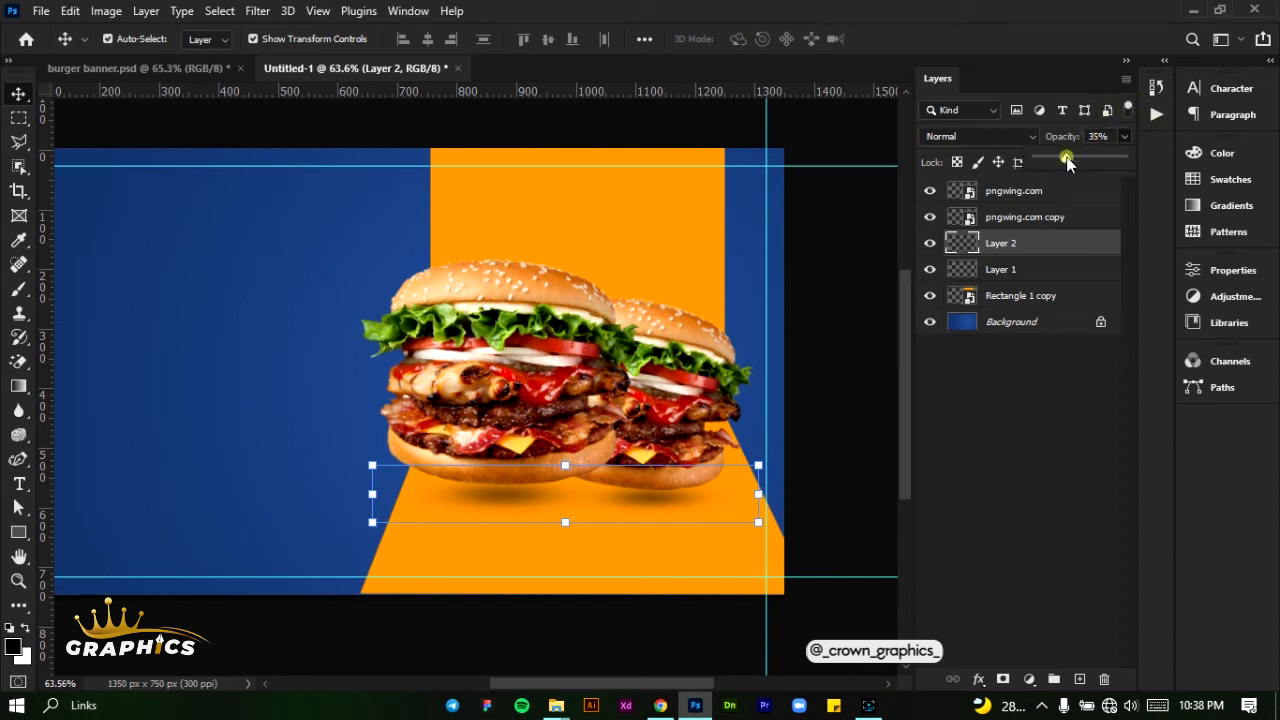
left_click(852, 285)
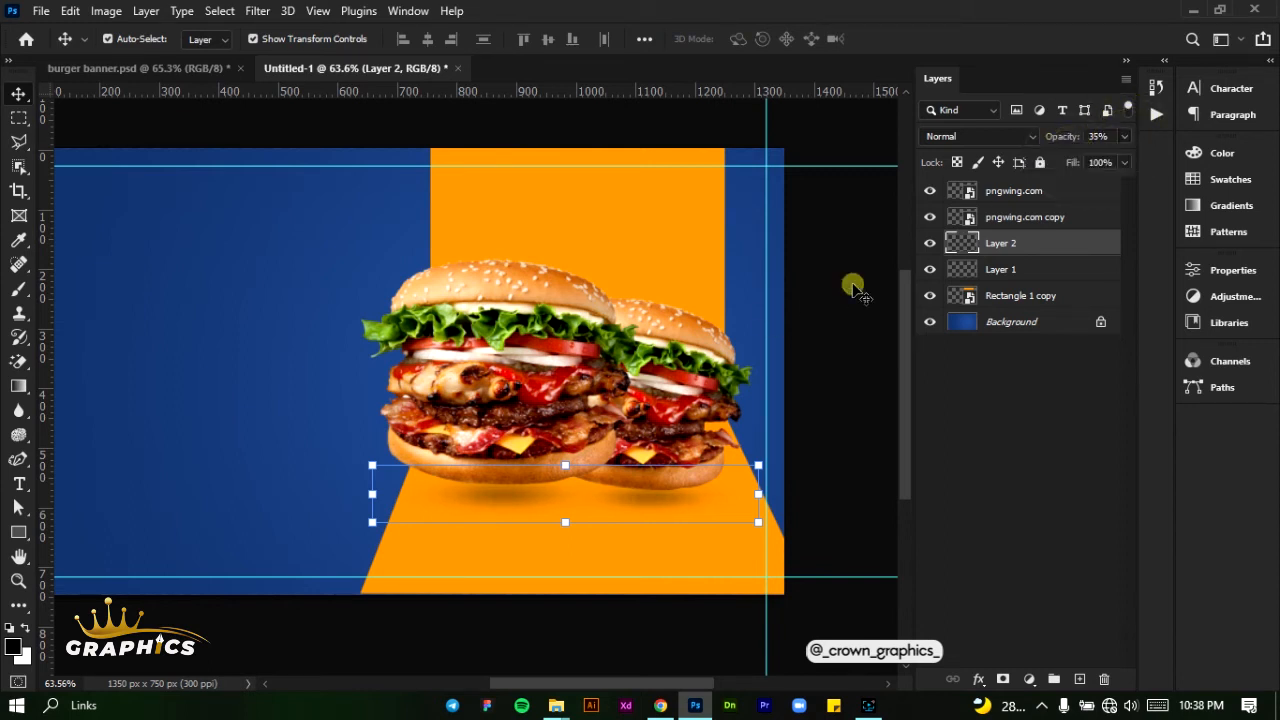
- Fully lock Layer 1, Layer 2 and both burger image layers
left_click(1070, 269)
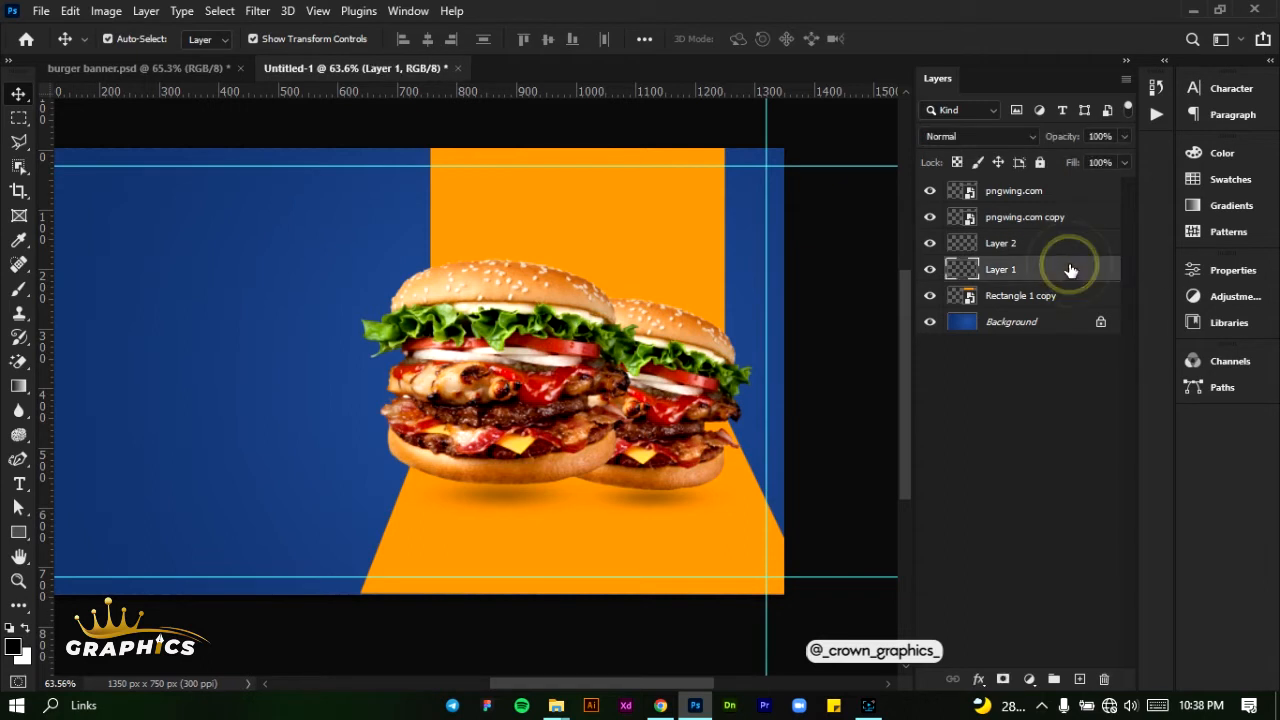
left_click(1040, 162)
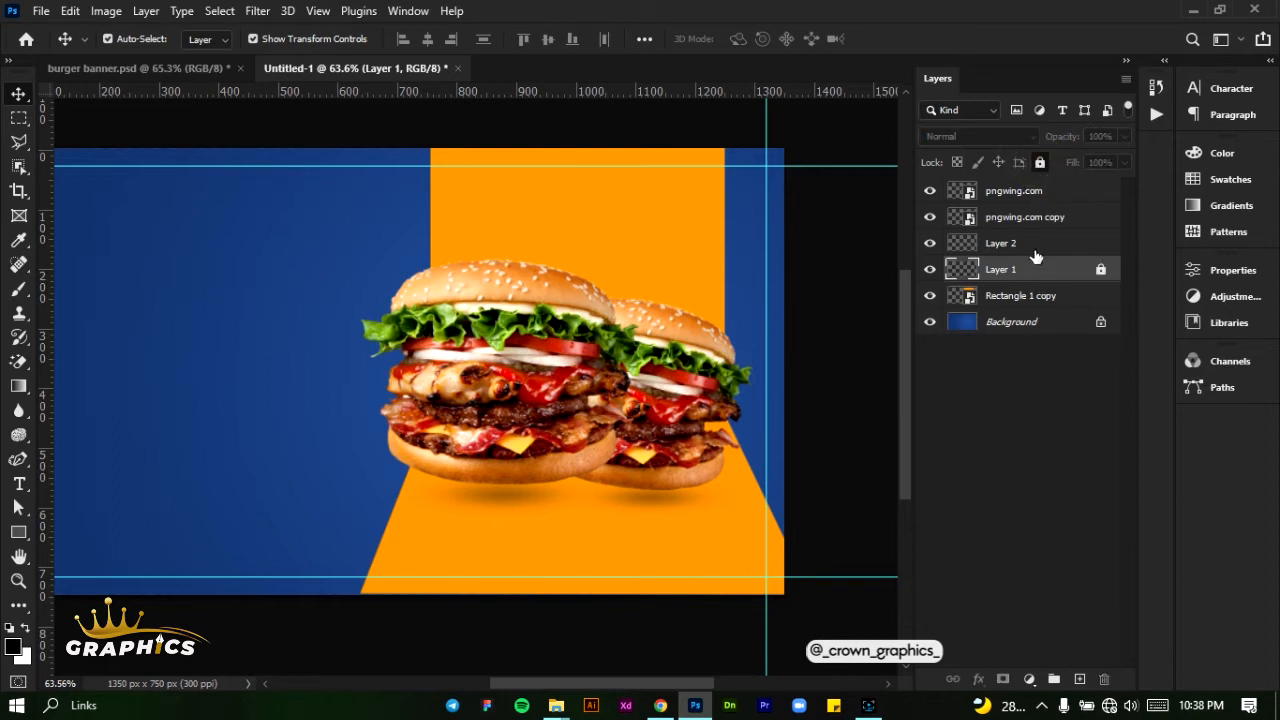
left_click(1035, 245)
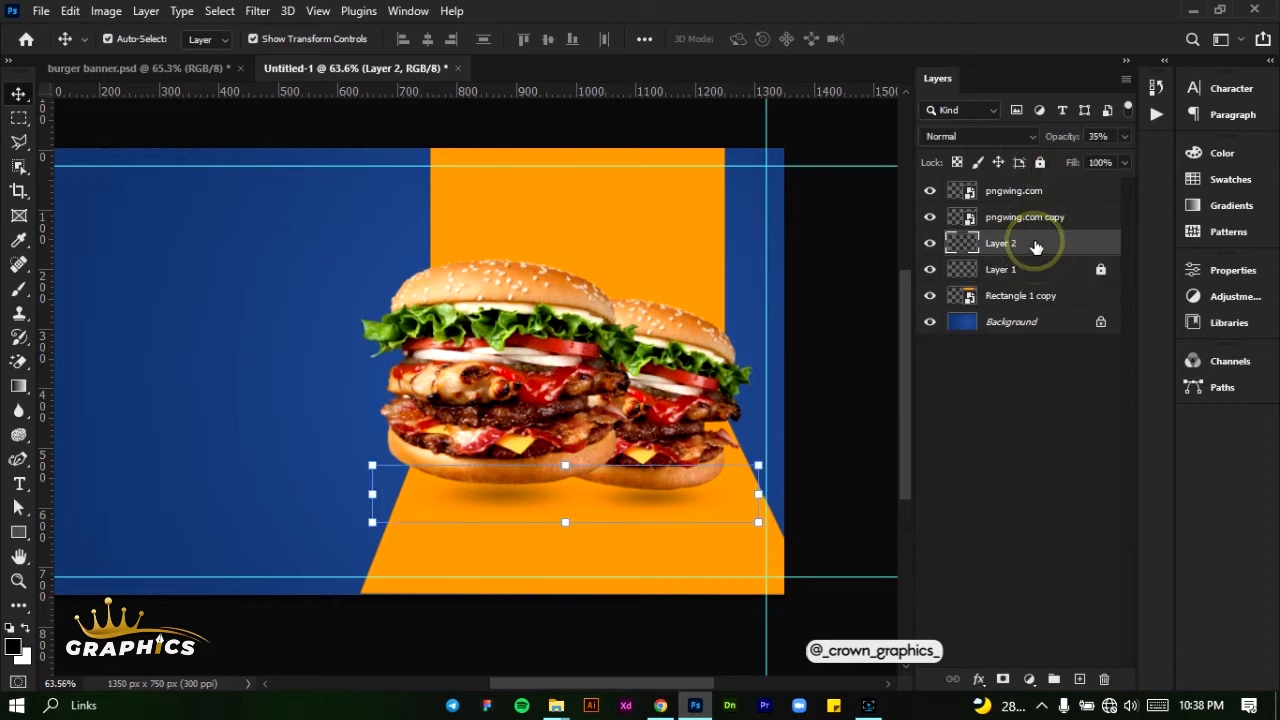
left_click(1040, 162)
left_click(1036, 217)
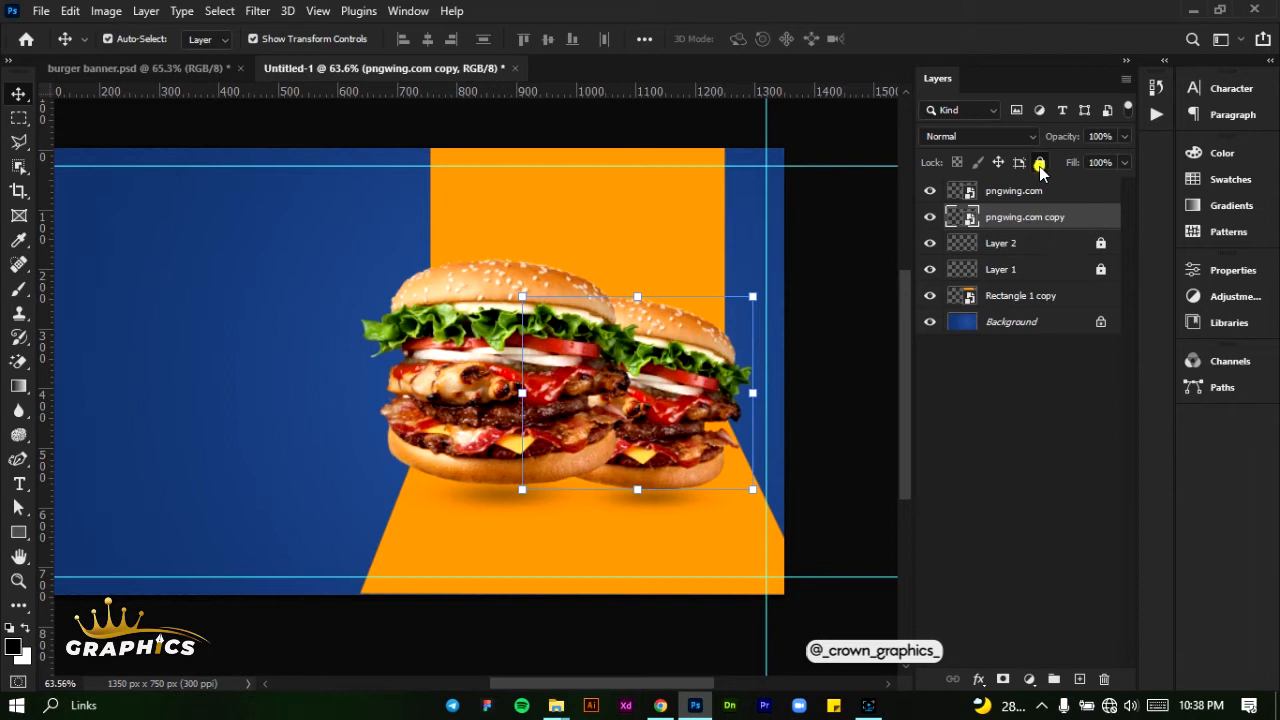
left_click(1040, 162)
left_click(1038, 190)
left_click(1040, 162)
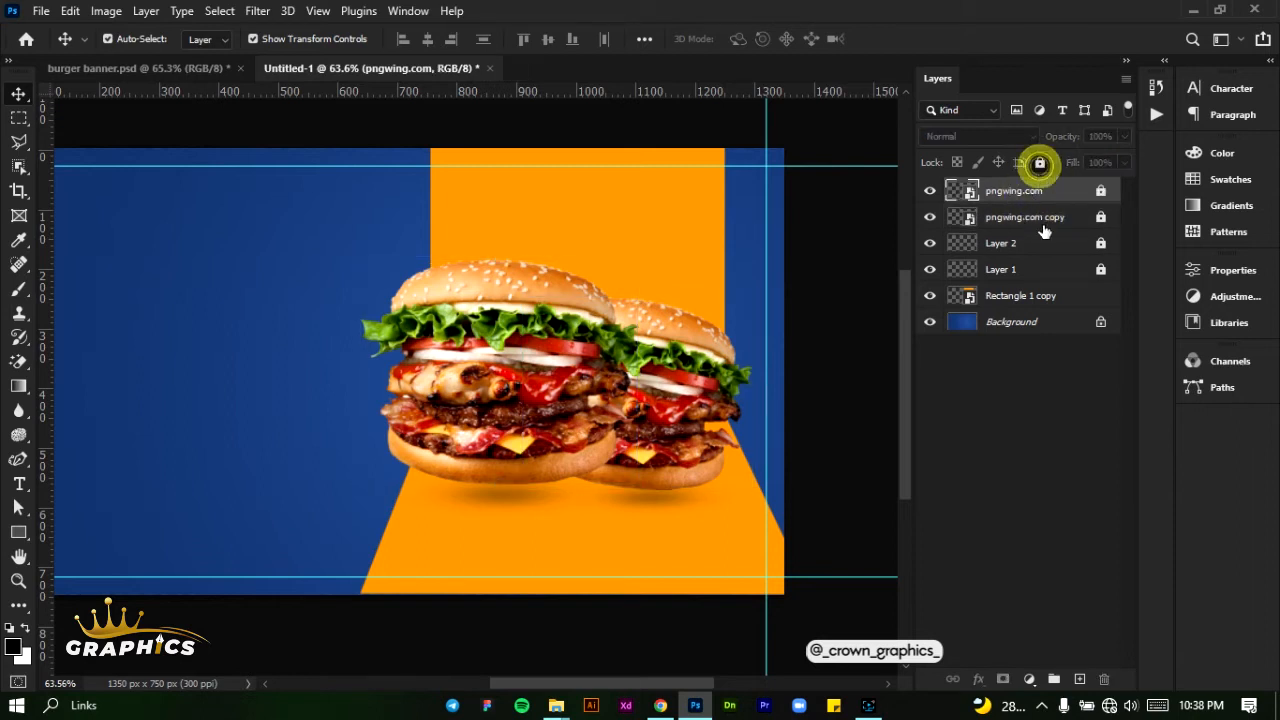
- Group the two burger image layers and name the group "burger"
left_click(1038, 217, "ctrl")
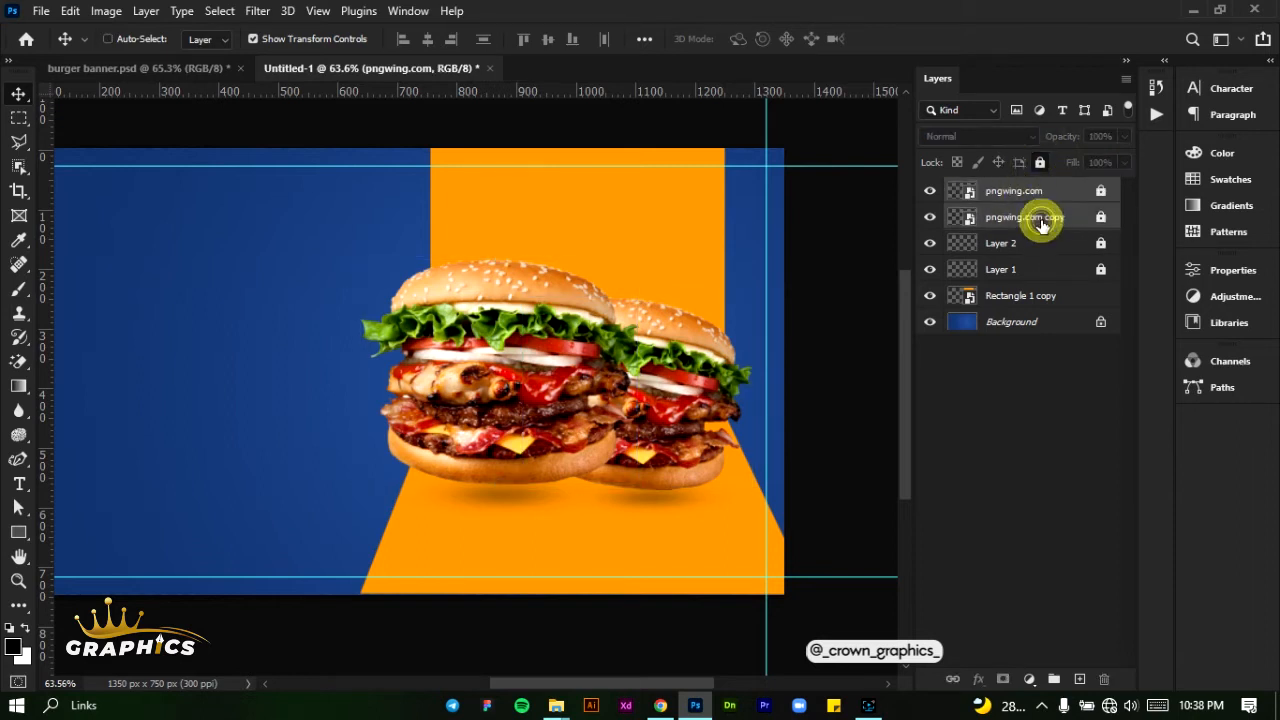
left_click(1052, 678)
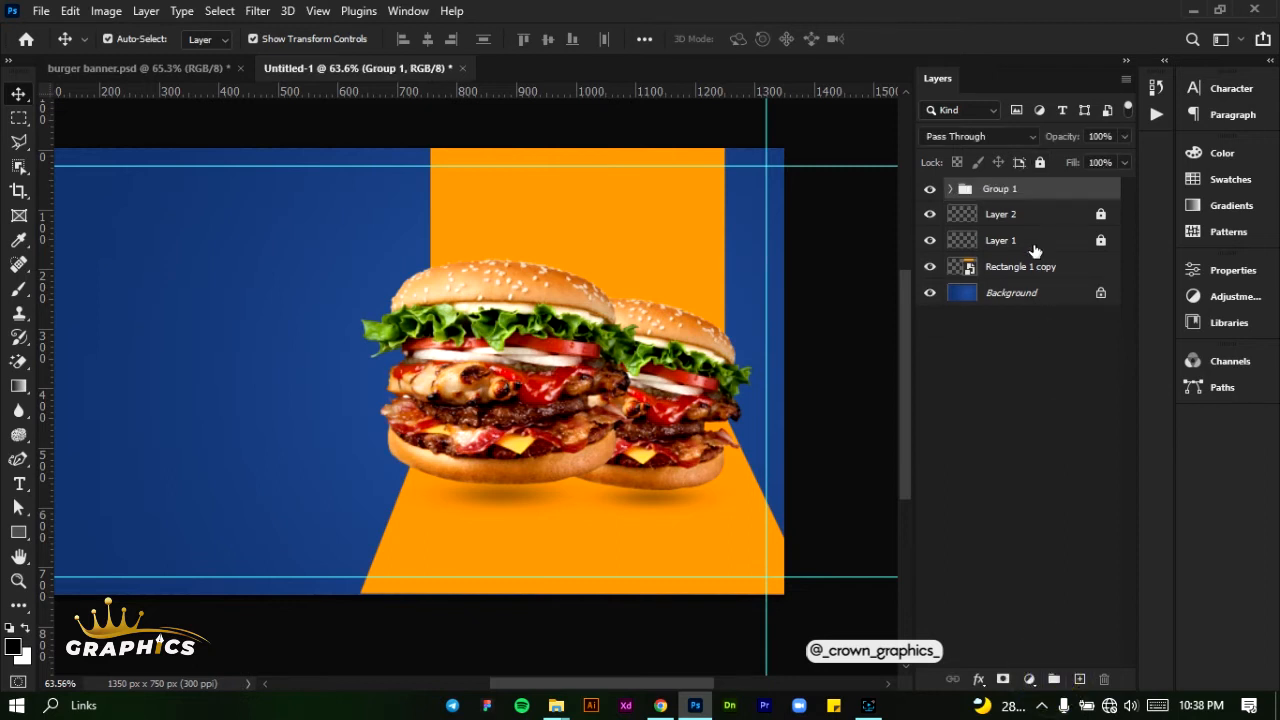
double_click(1013, 192)
type("burger")
key("Return")
- Unlock Layer 1, the blank layer above the orange shape
left_click(1024, 241)
left_click(1099, 241)
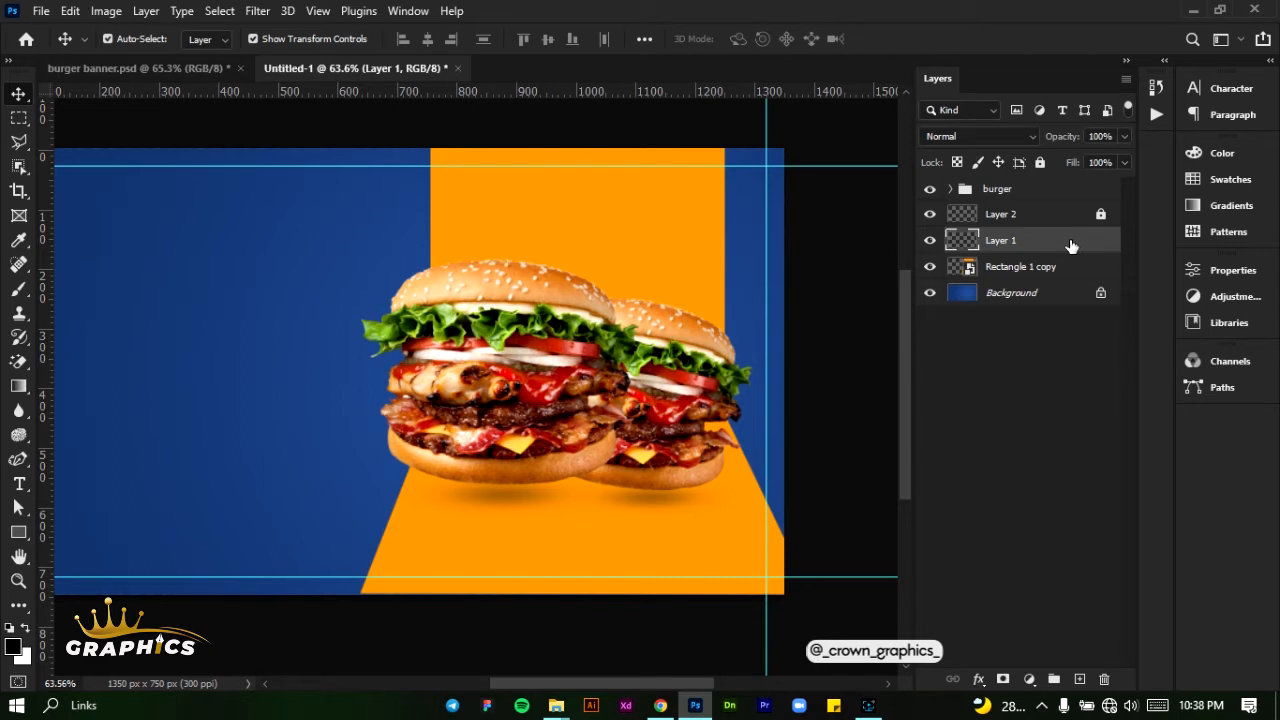
double_click(1031, 244)
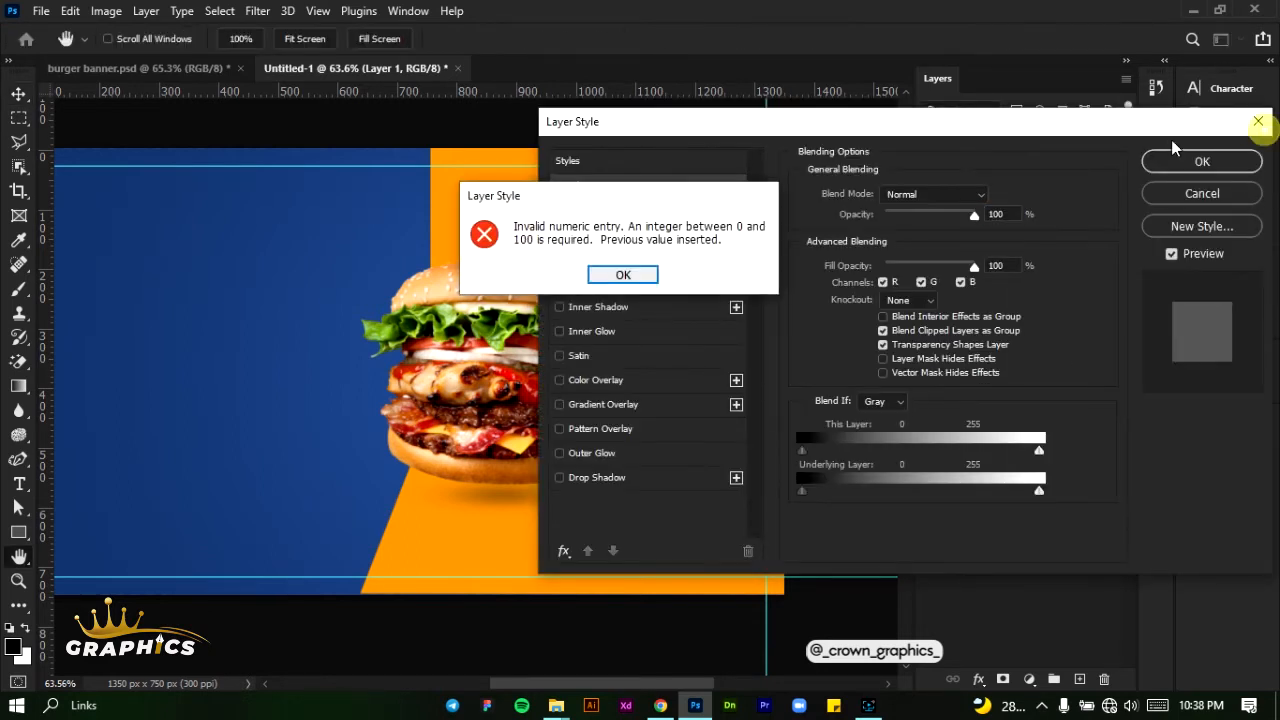
left_click(632, 271)
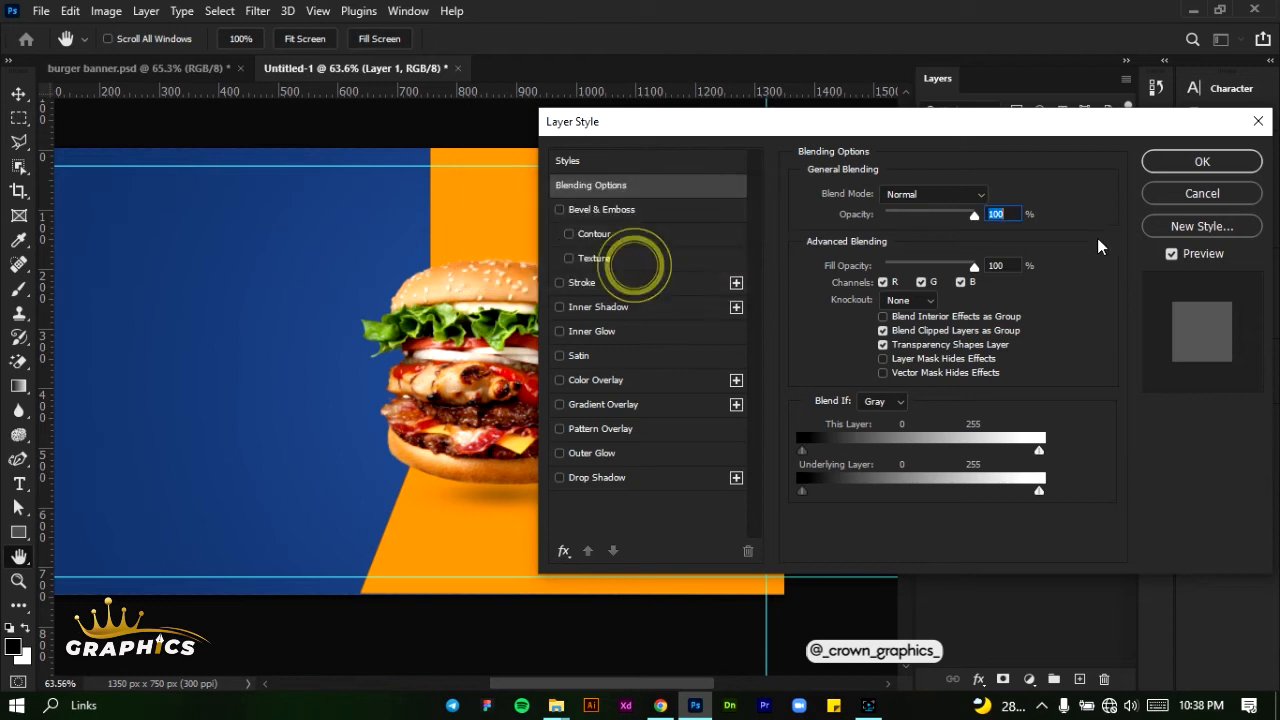
left_click(1258, 124)
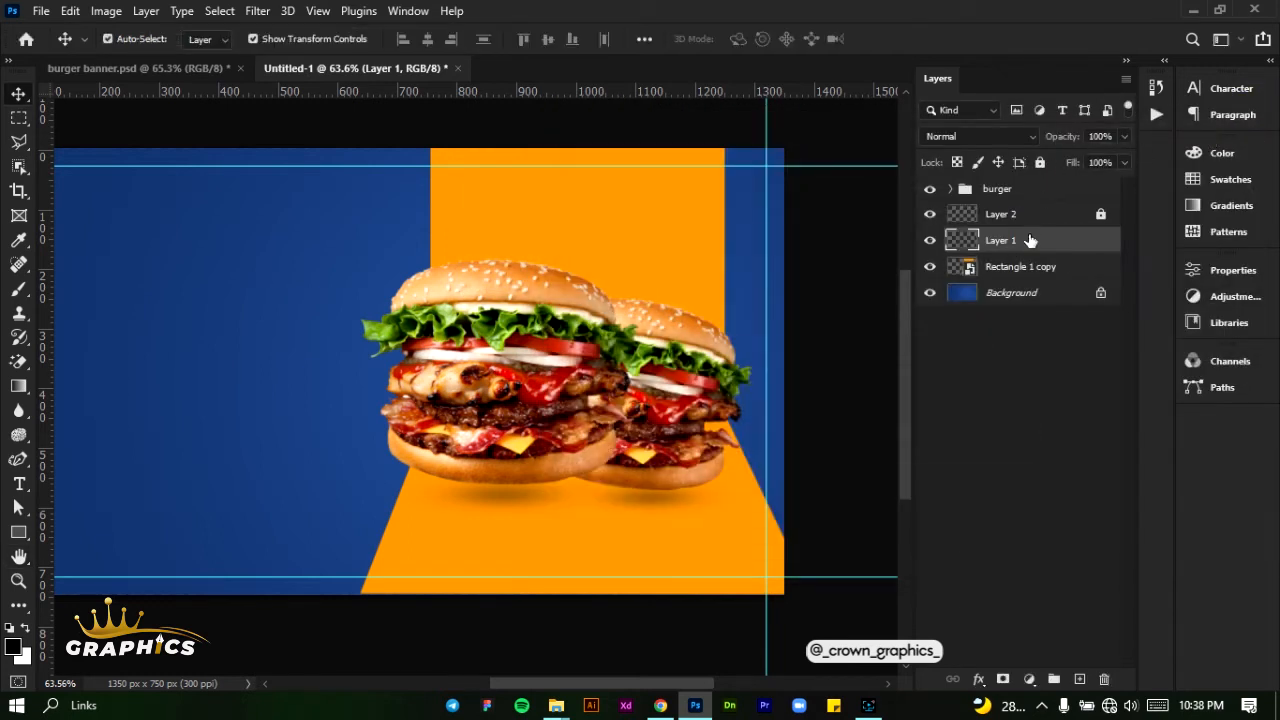
- Delete the blank Layer 1
key("Delete")
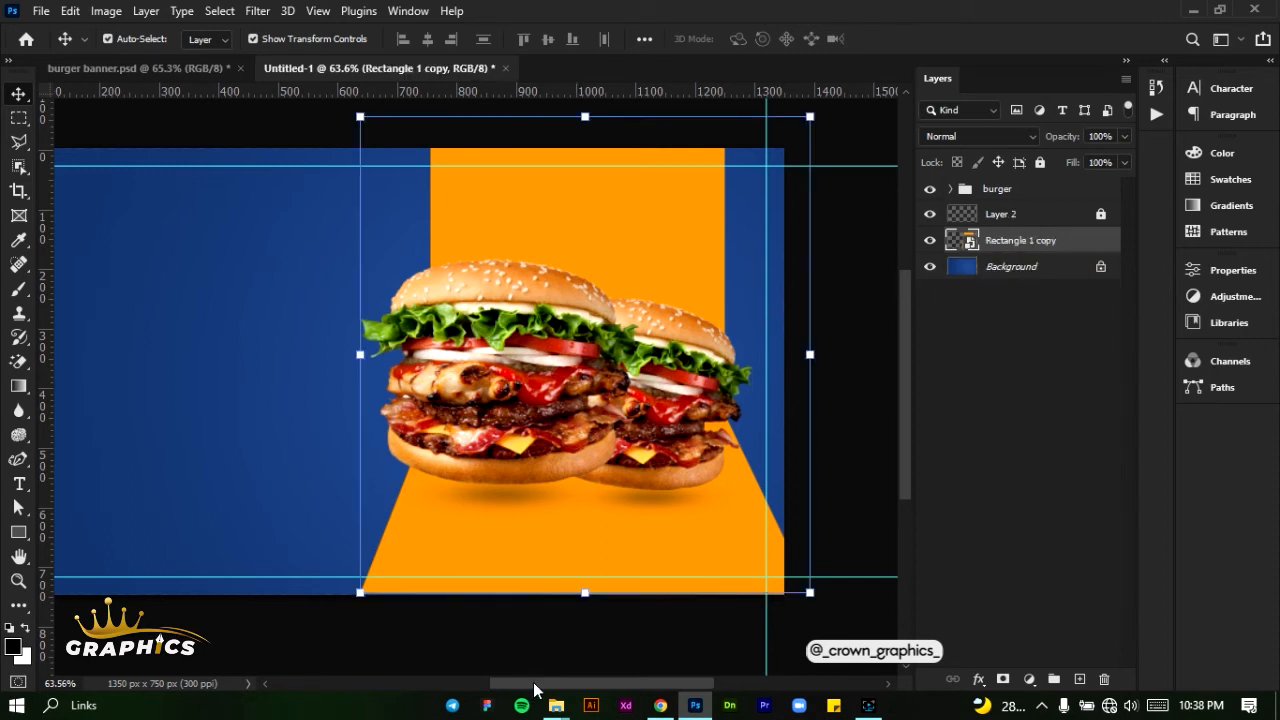
- Add the white text "BURGERS" in the Hey August font and place it in the middle of the blue area
left_click_drag(534, 690, 489, 691)
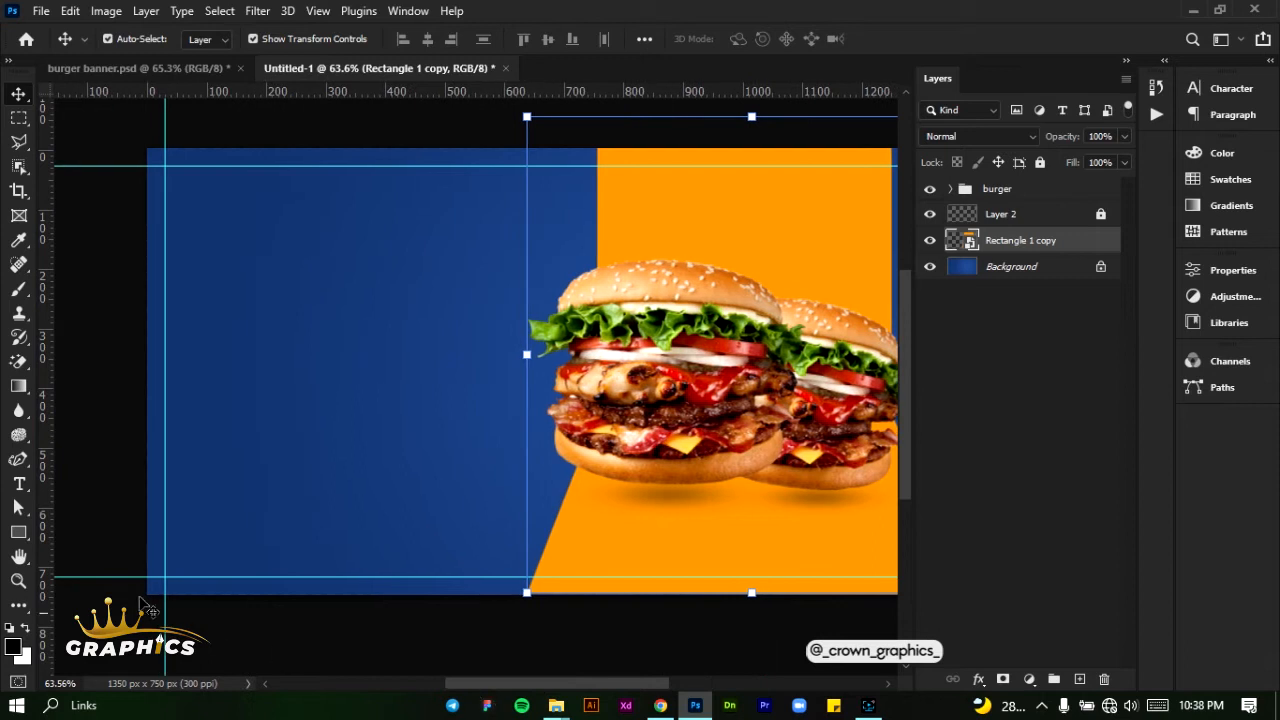
left_click(18, 484)
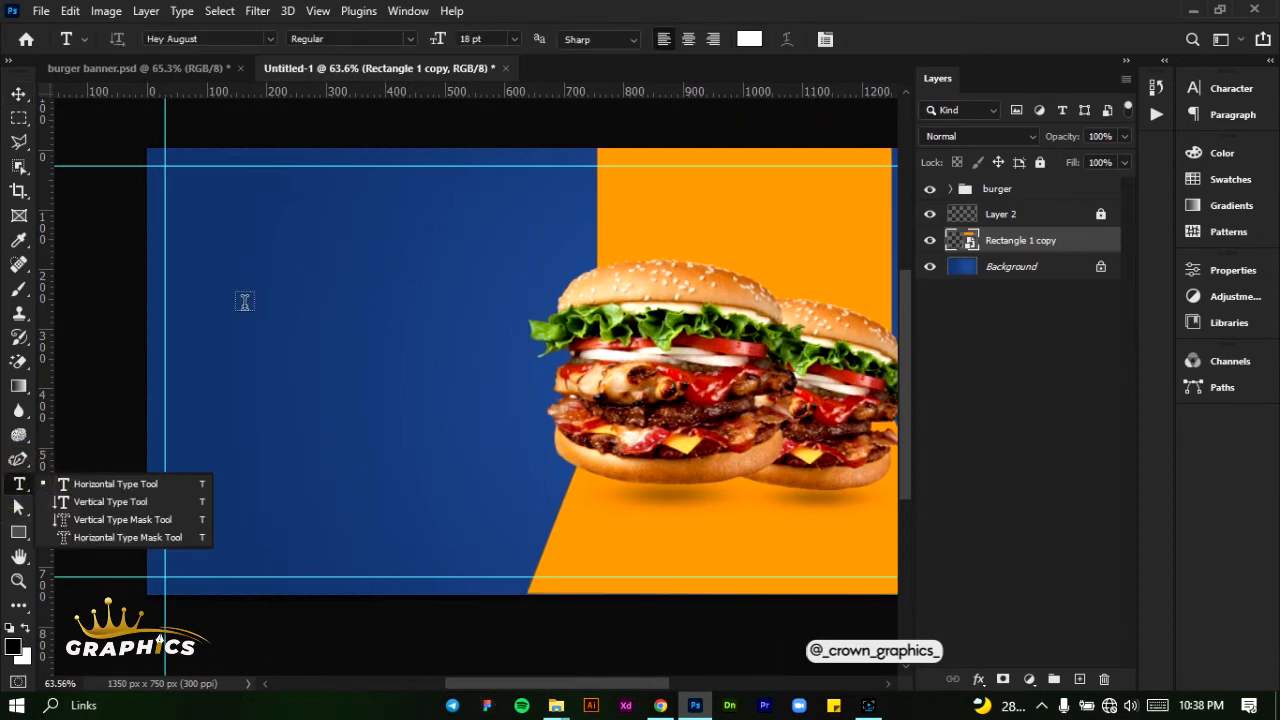
left_click(213, 314)
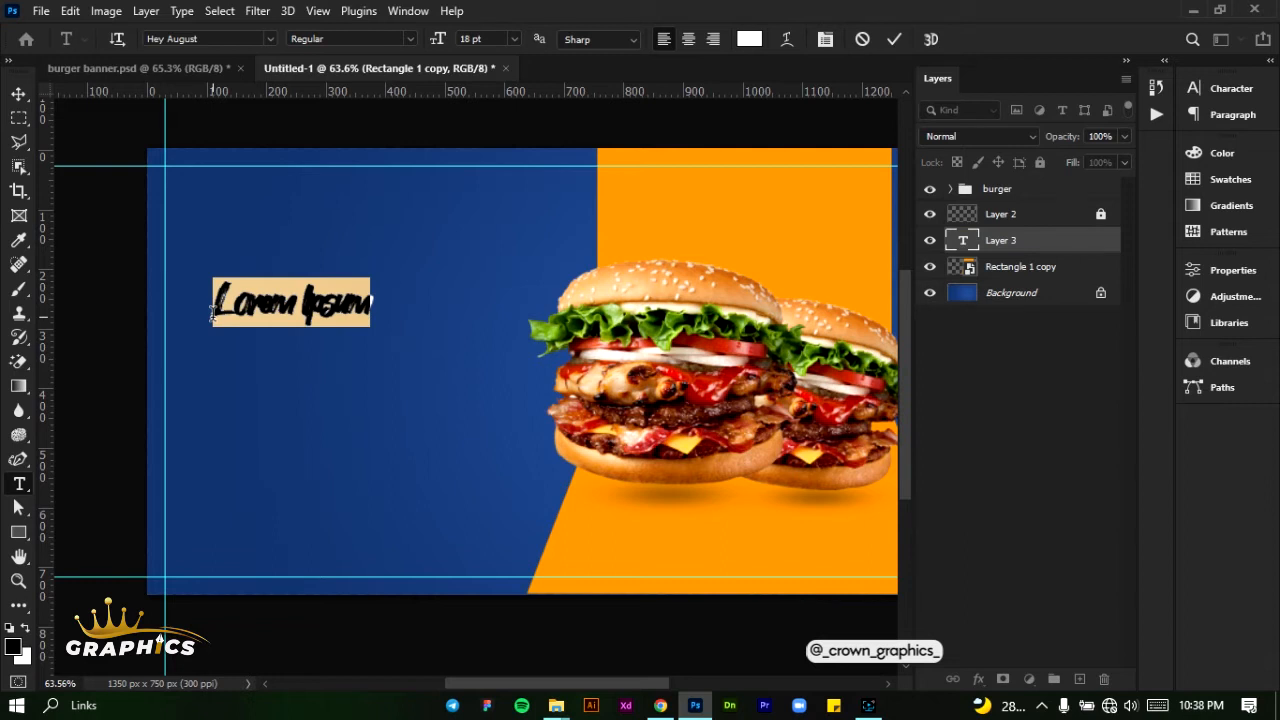
type("De")
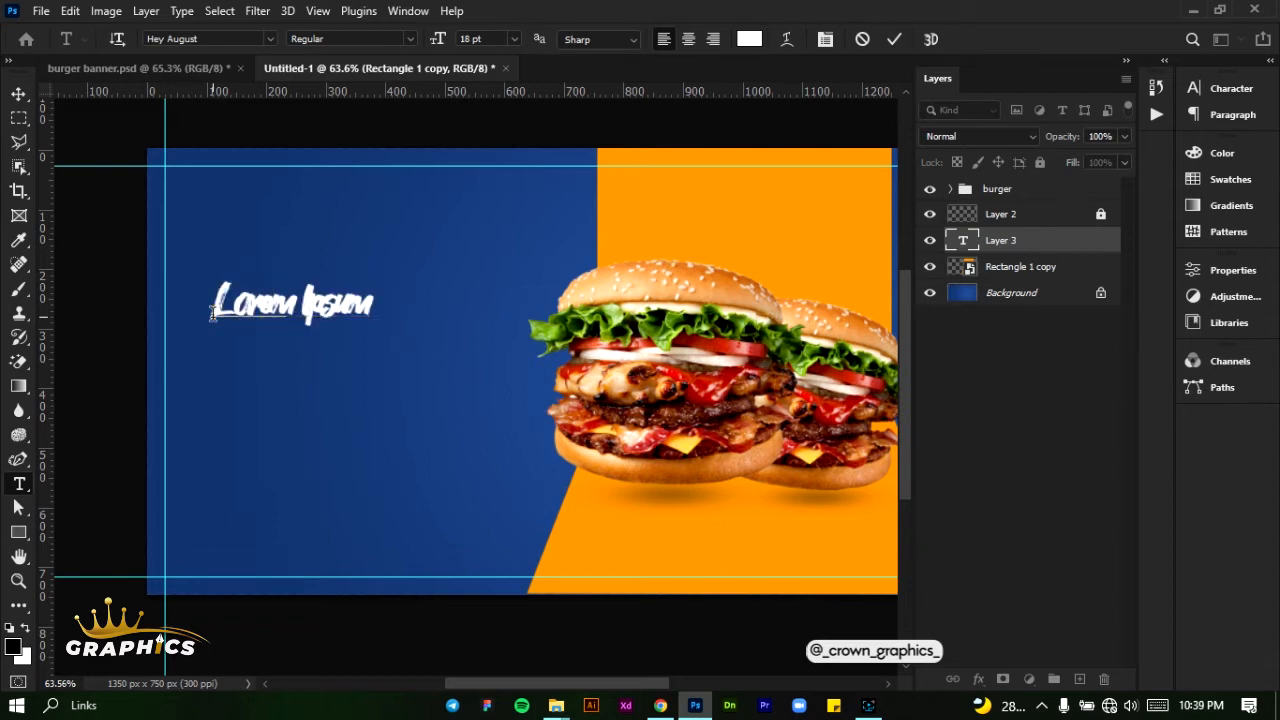
type("urgers")
key("ctrl+a")
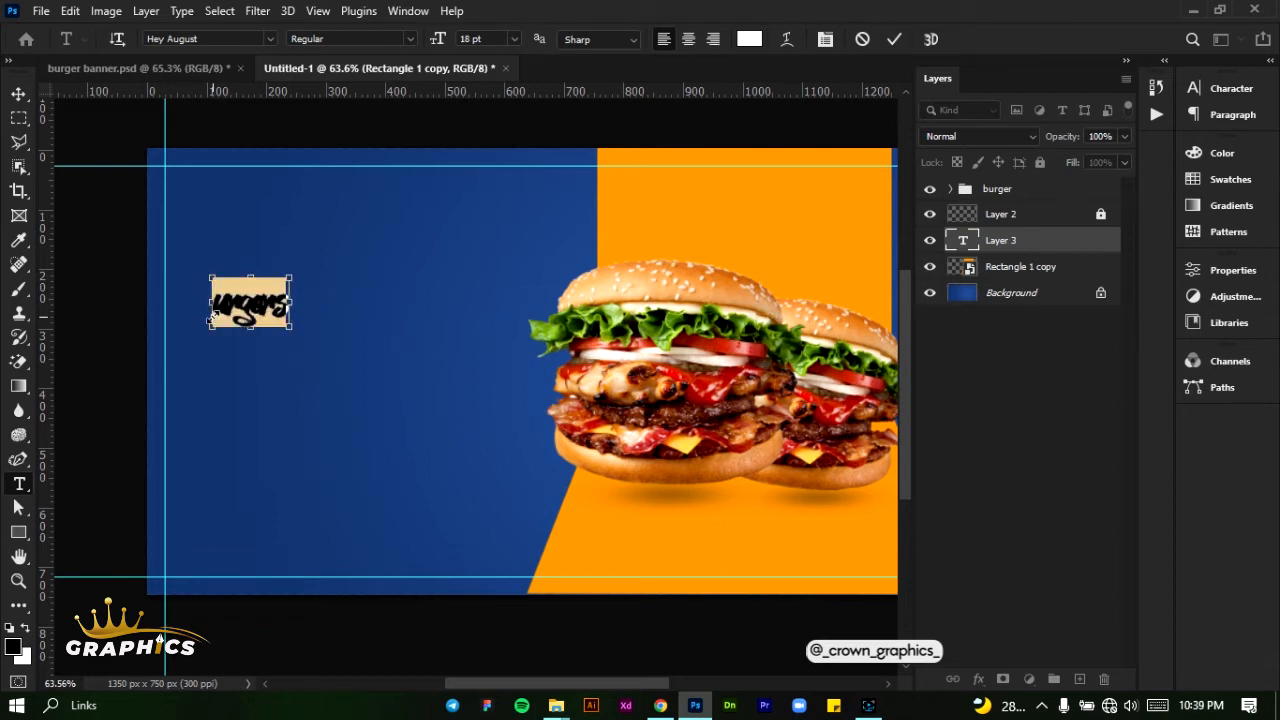
type("Burgers")
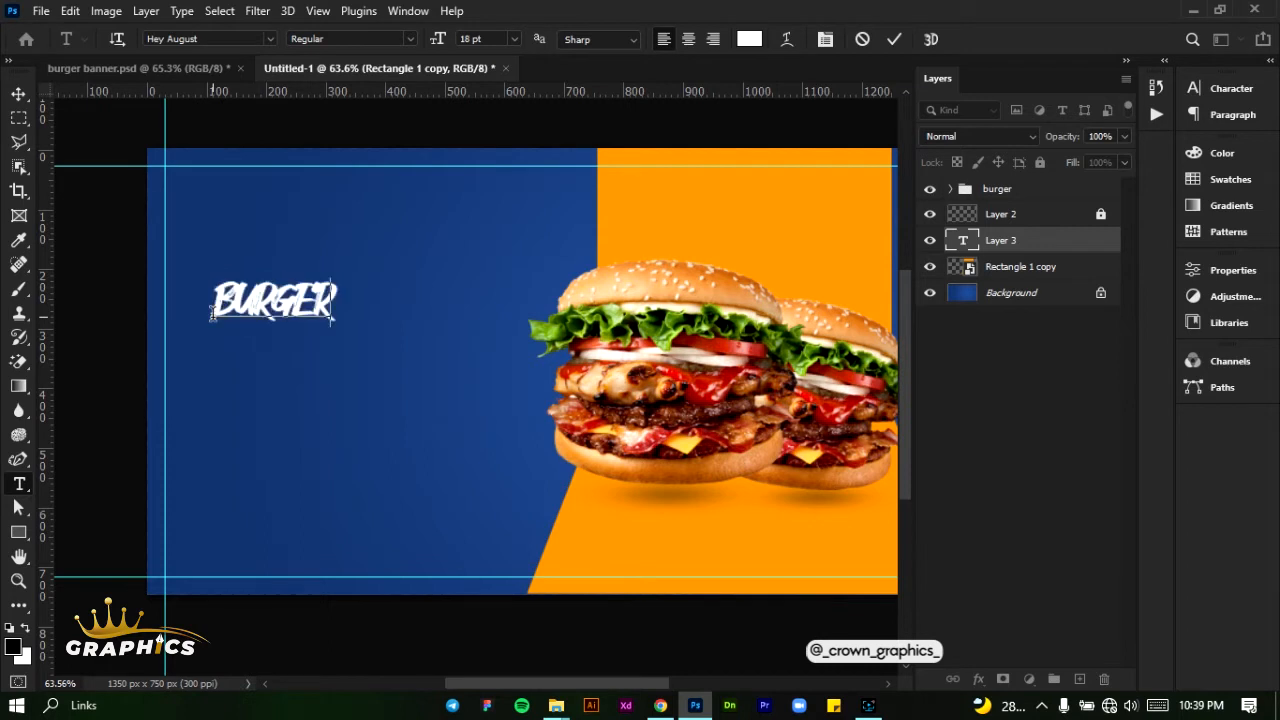
left_click(893, 40)
left_click(19, 94)
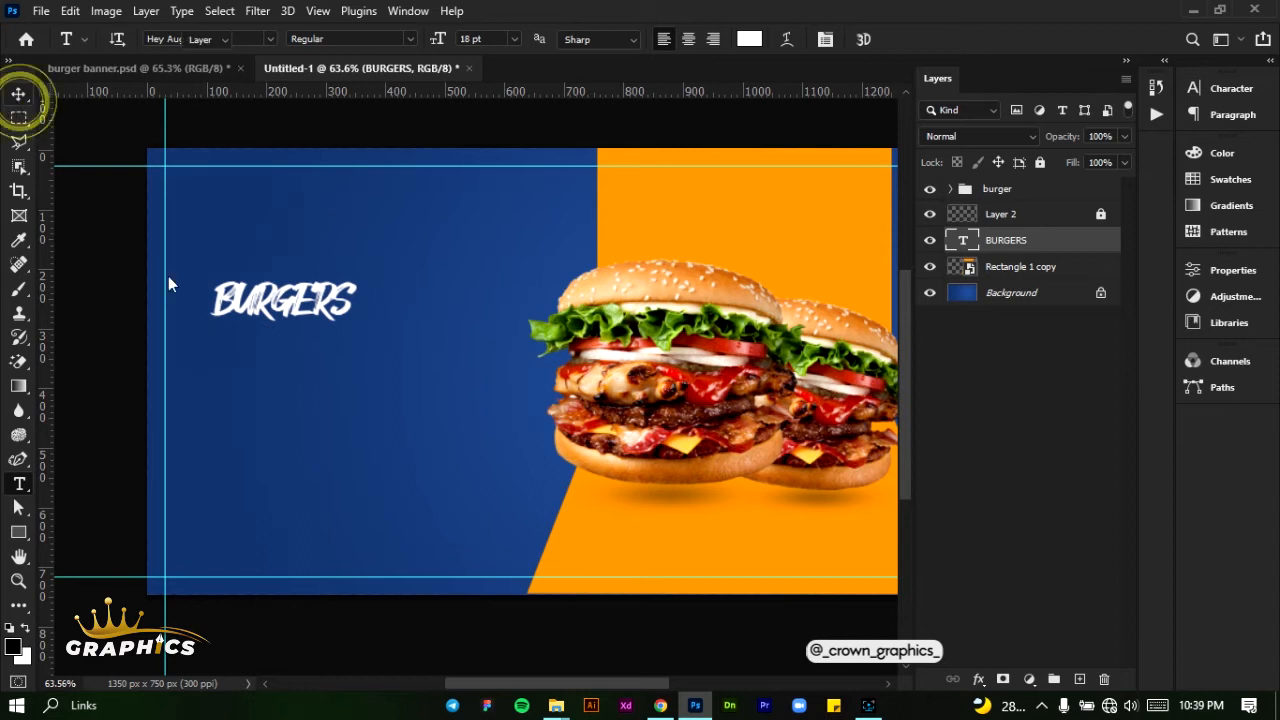
left_click_drag(268, 305, 337, 322)
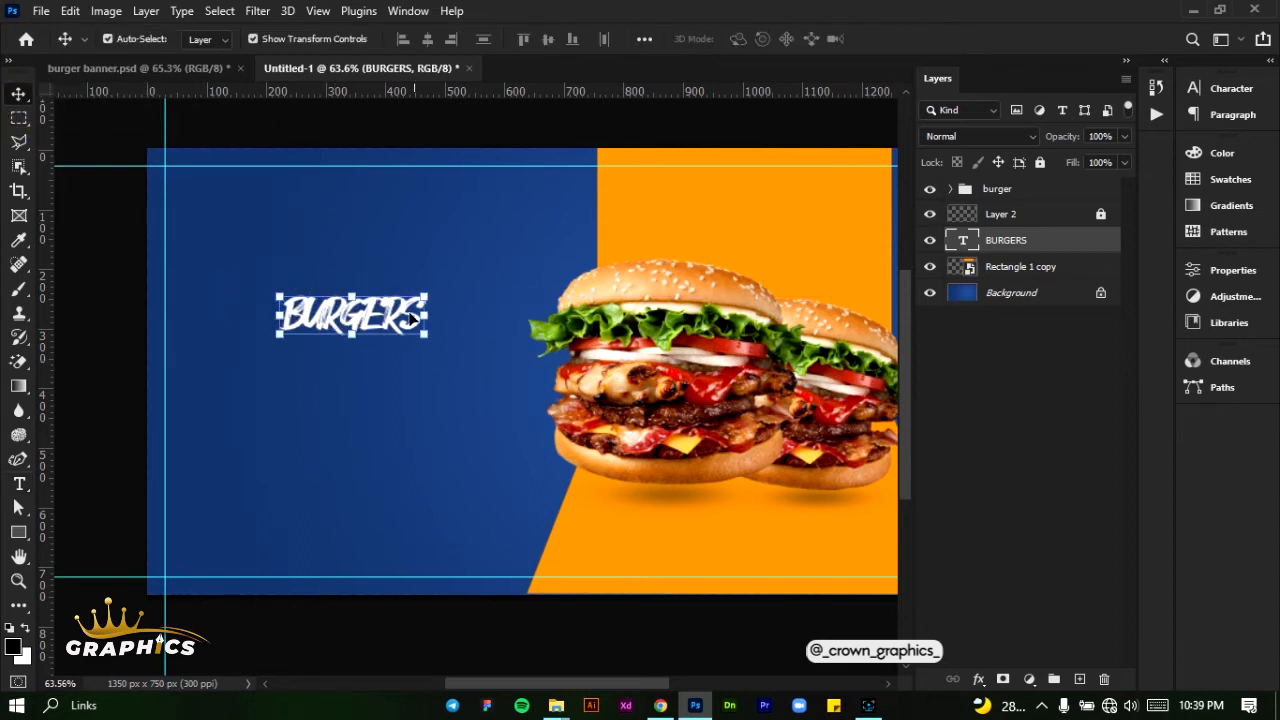
- Set the BURGERS text size to 36 pt and move it down and left, clear of the burgers
left_click(1236, 90)
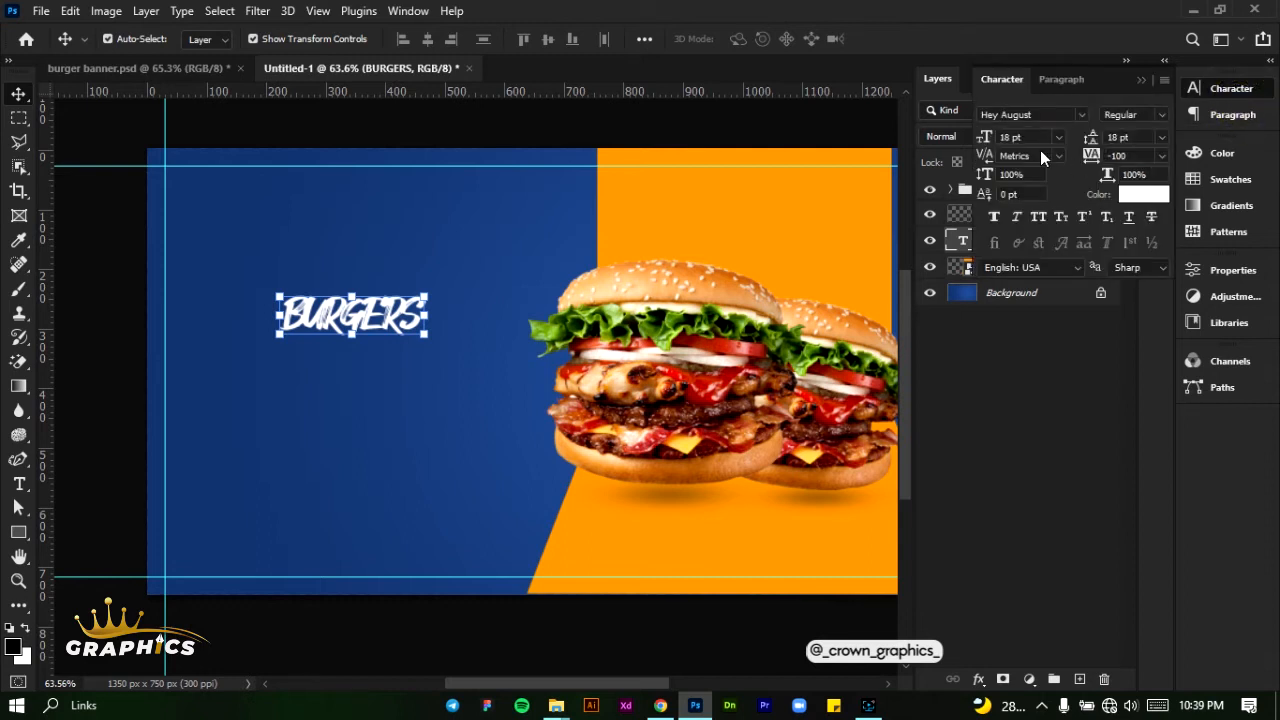
left_click(1059, 140)
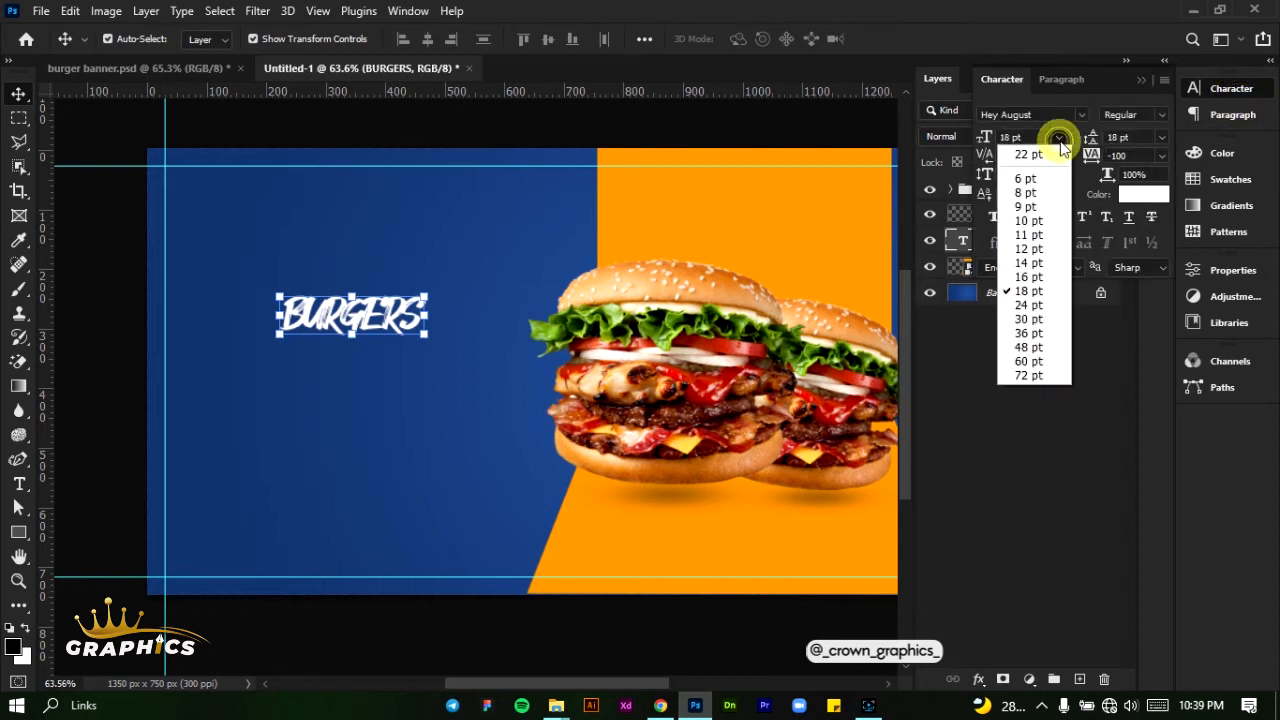
left_click(1033, 332)
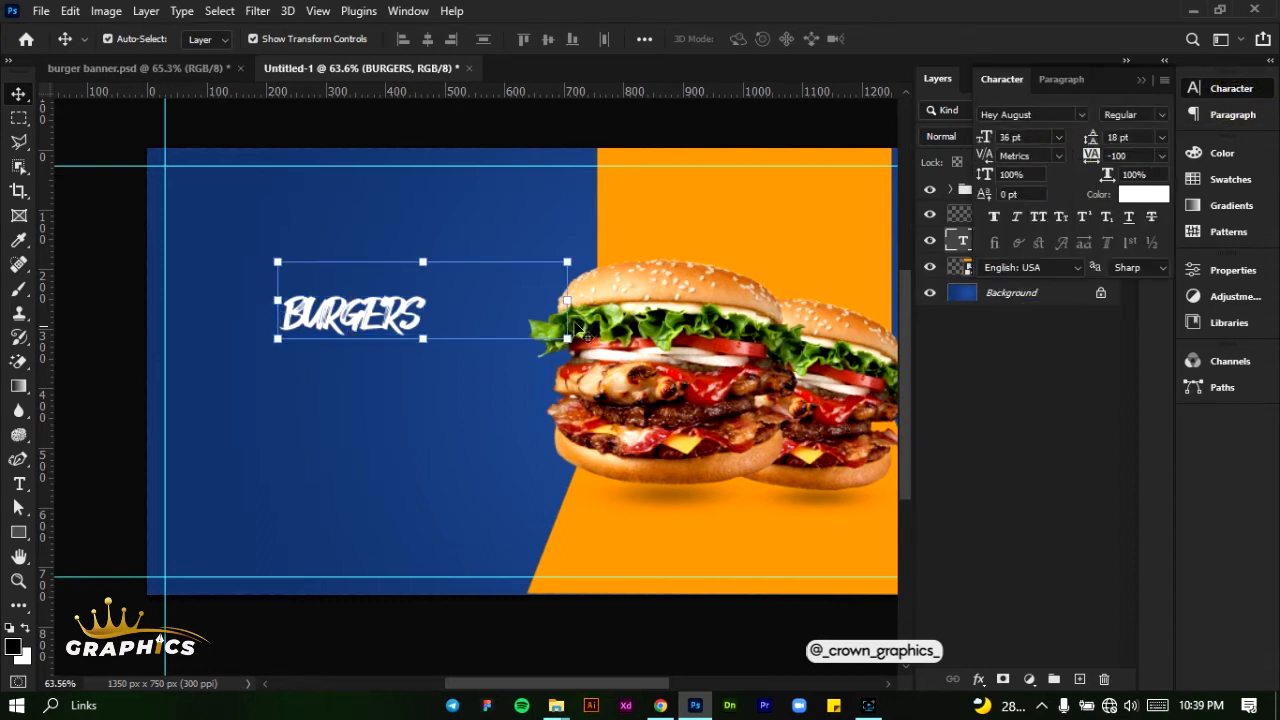
left_click_drag(408, 300, 338, 353)
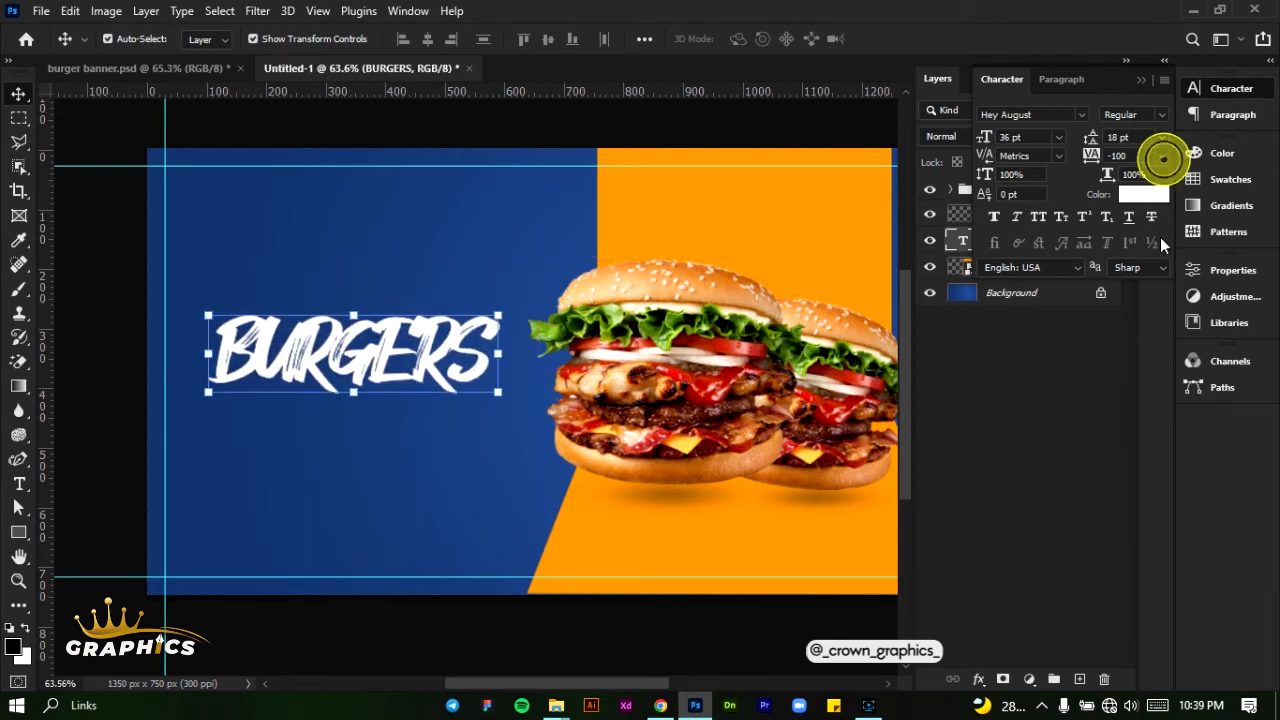
- Set the BURGERS text tracking to 10 and shift the word left towards the vertical guide
left_click(1162, 156)
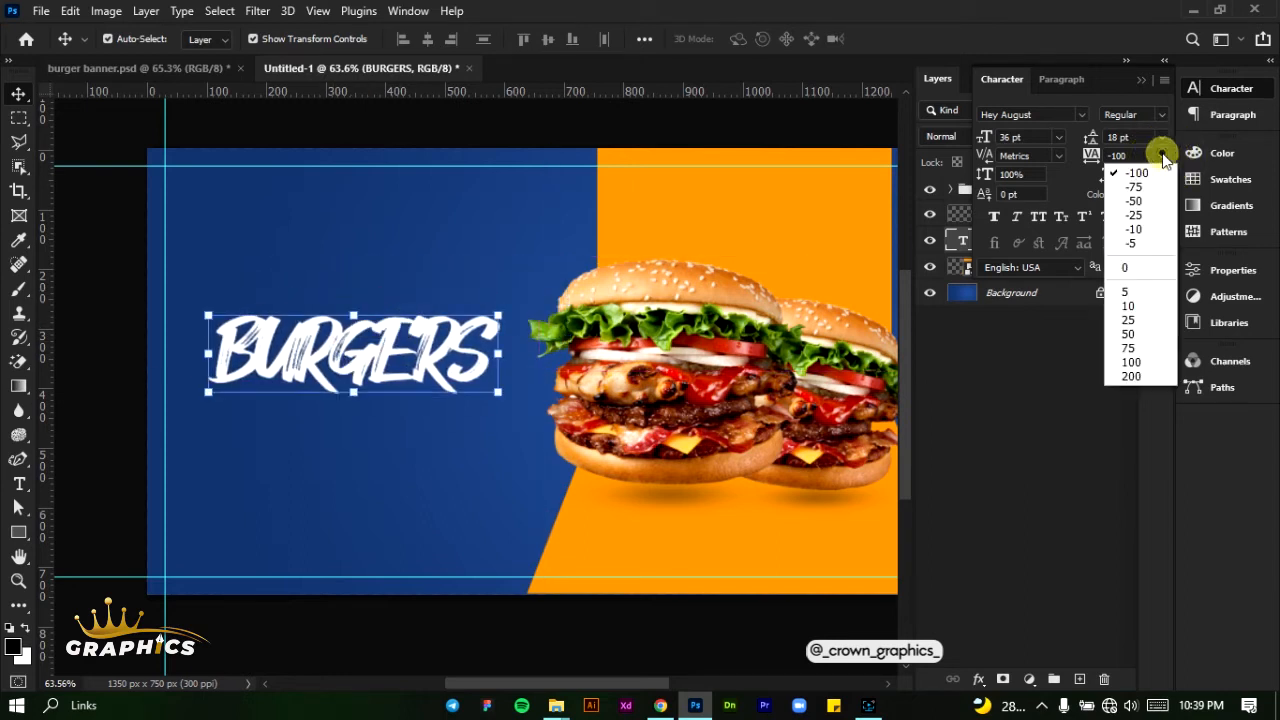
left_click(1130, 320)
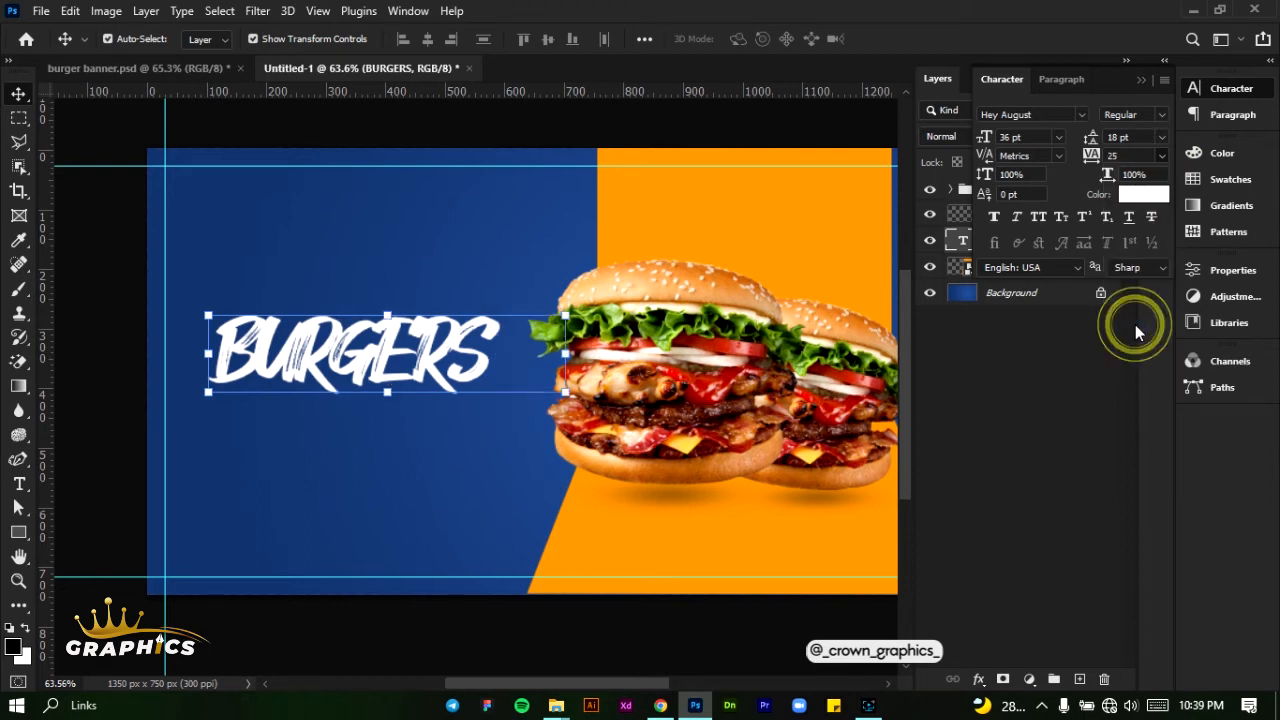
left_click(1162, 156)
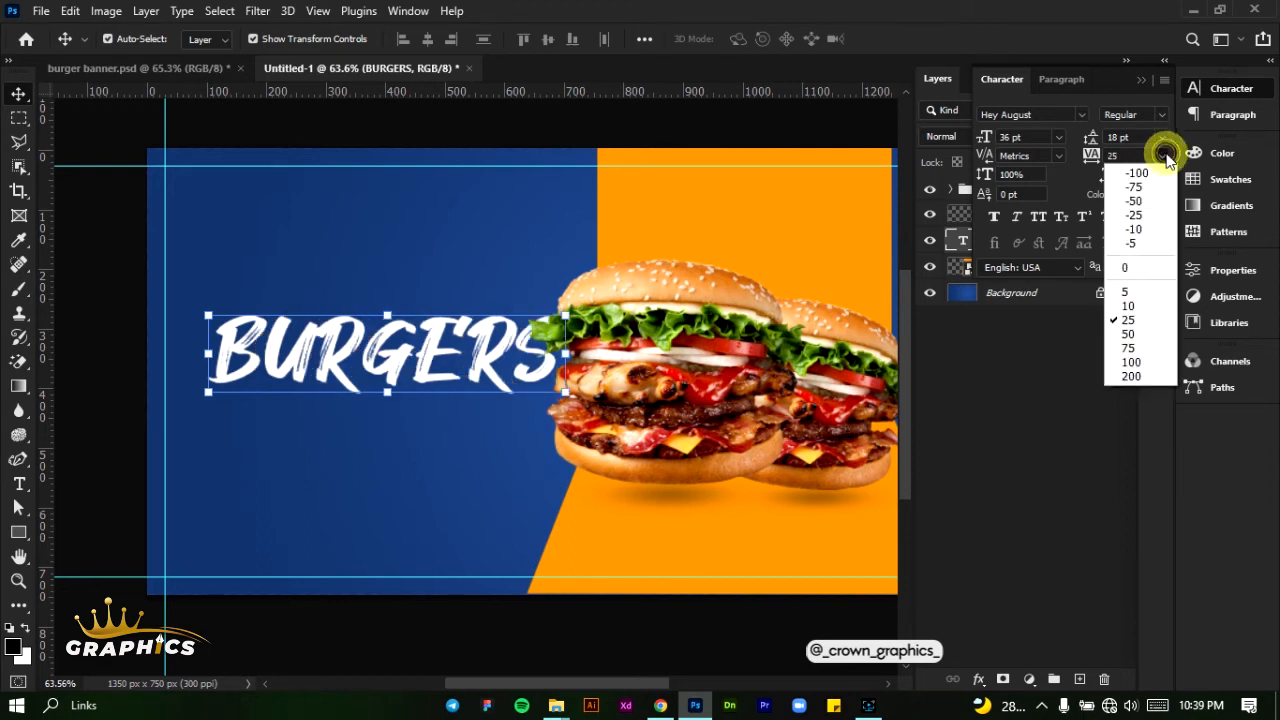
left_click(1128, 304)
left_click_drag(474, 379, 442, 382)
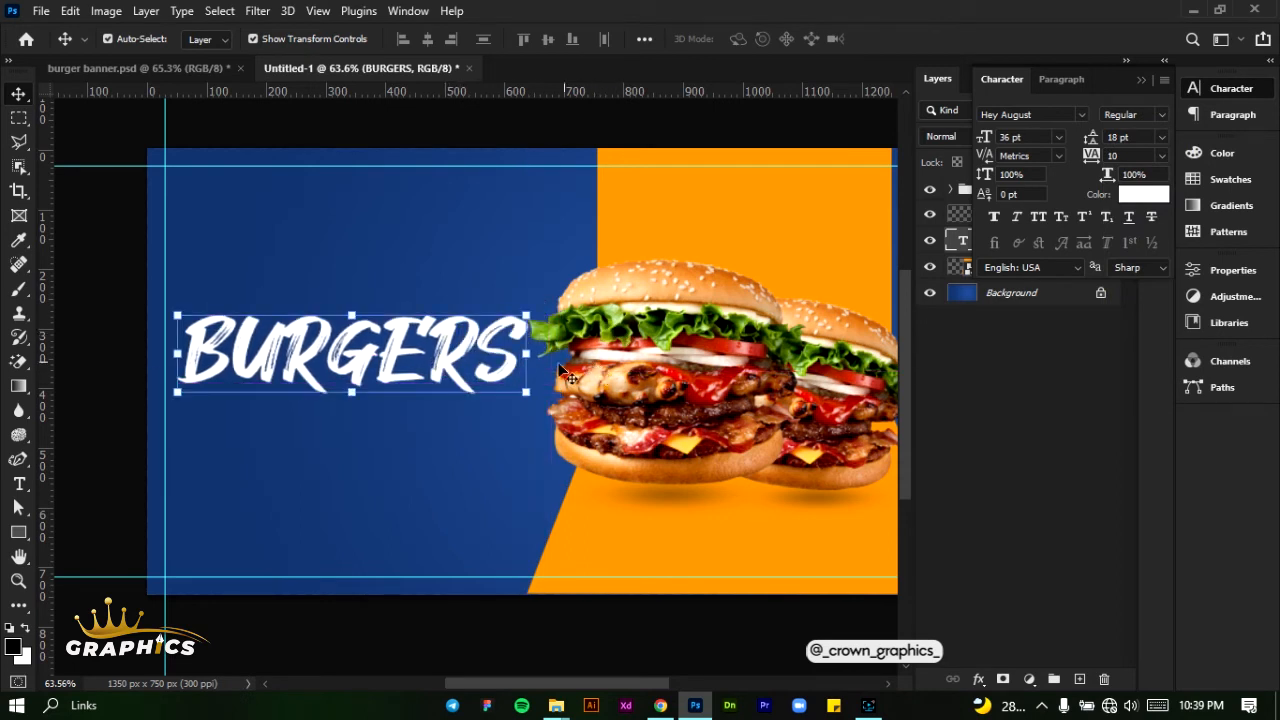
- Skew the BURGERS text vertically by -3.67° so that it slopes upward to the right
mouse_move(524, 344)
left_mouse_down()
mouse_move(527, 330)
mouse_move(529, 341)
left_mouse_up()
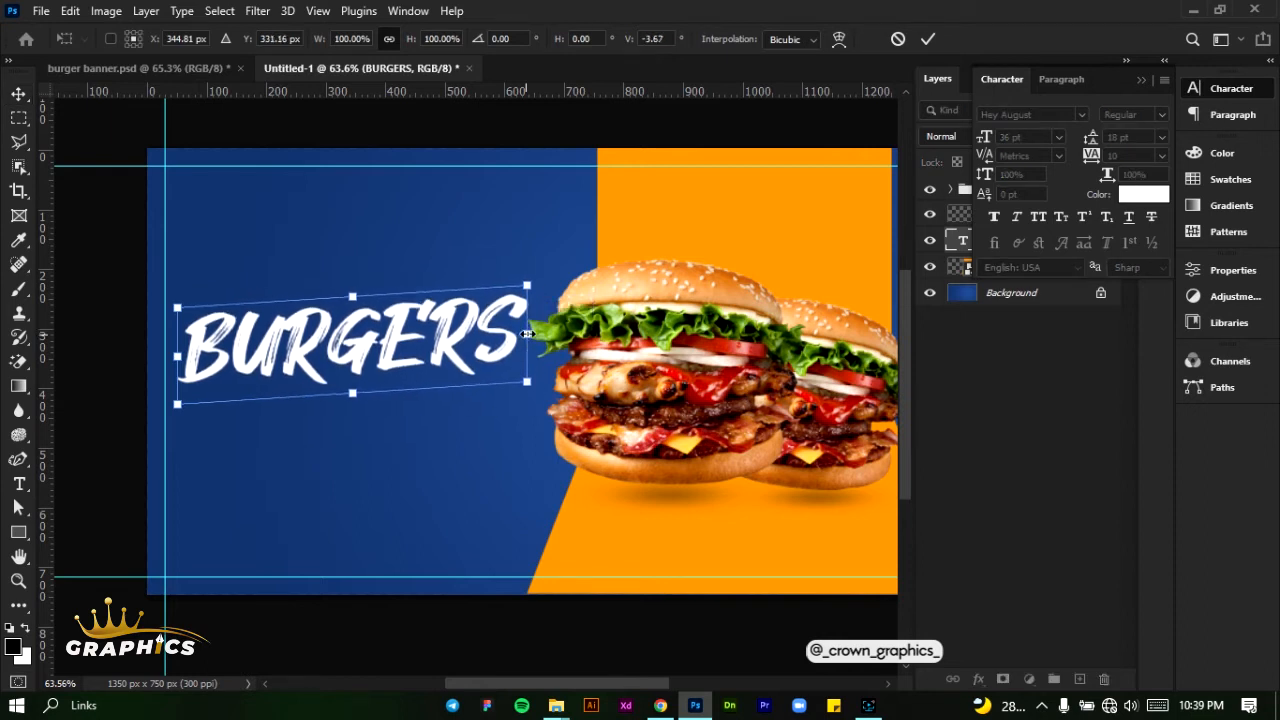
left_click(936, 38)
key("Return")
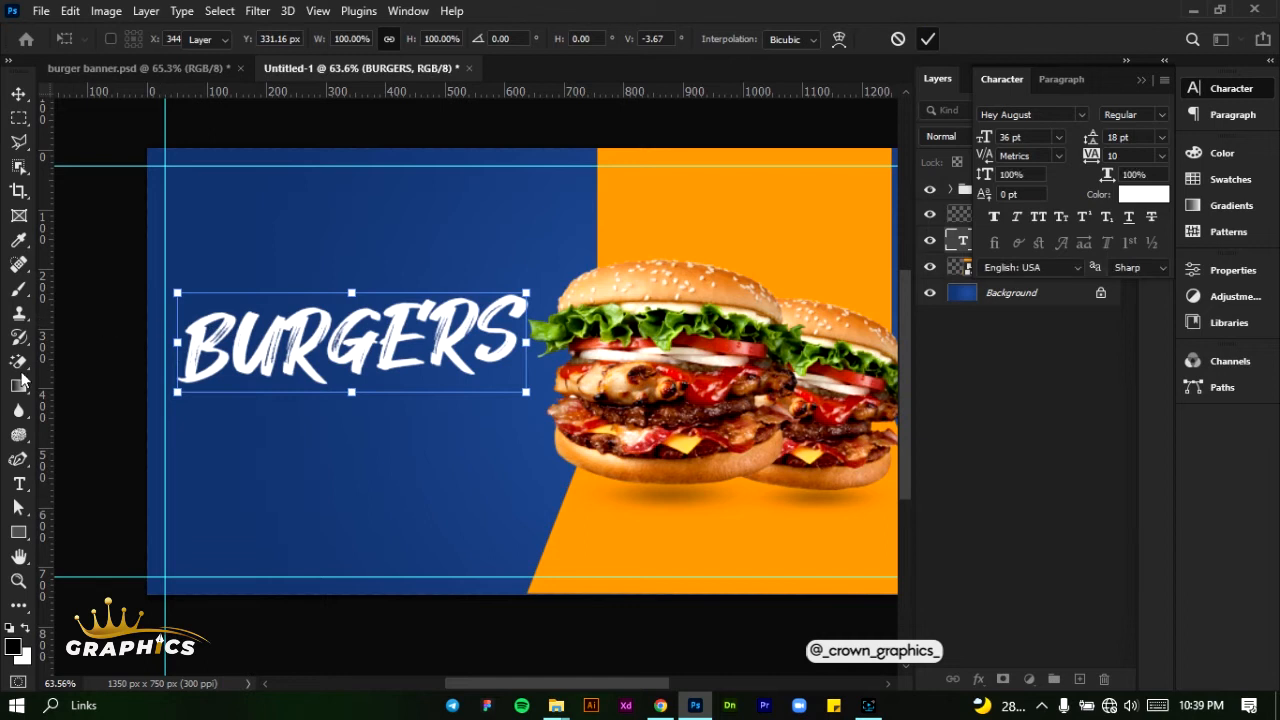
- Add a separate text layer reading "Hot and Delicious" above the BURGERS text
left_click(19, 484)
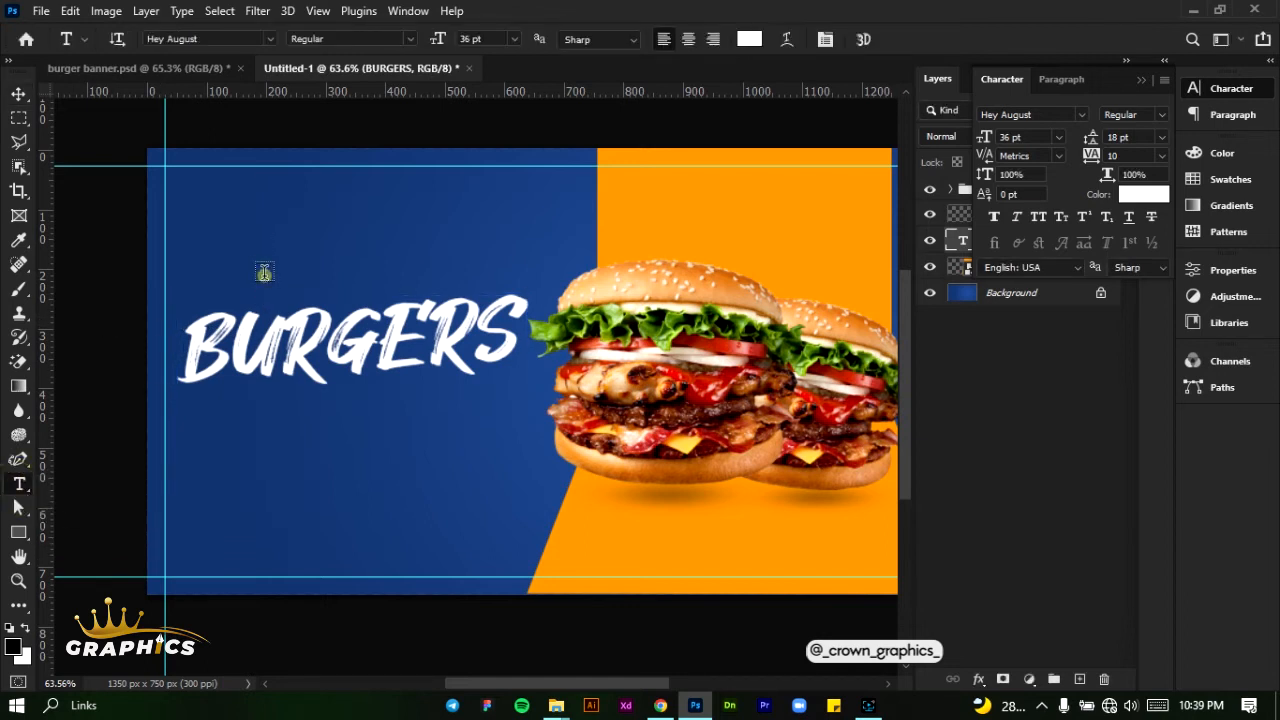
left_click(264, 272)
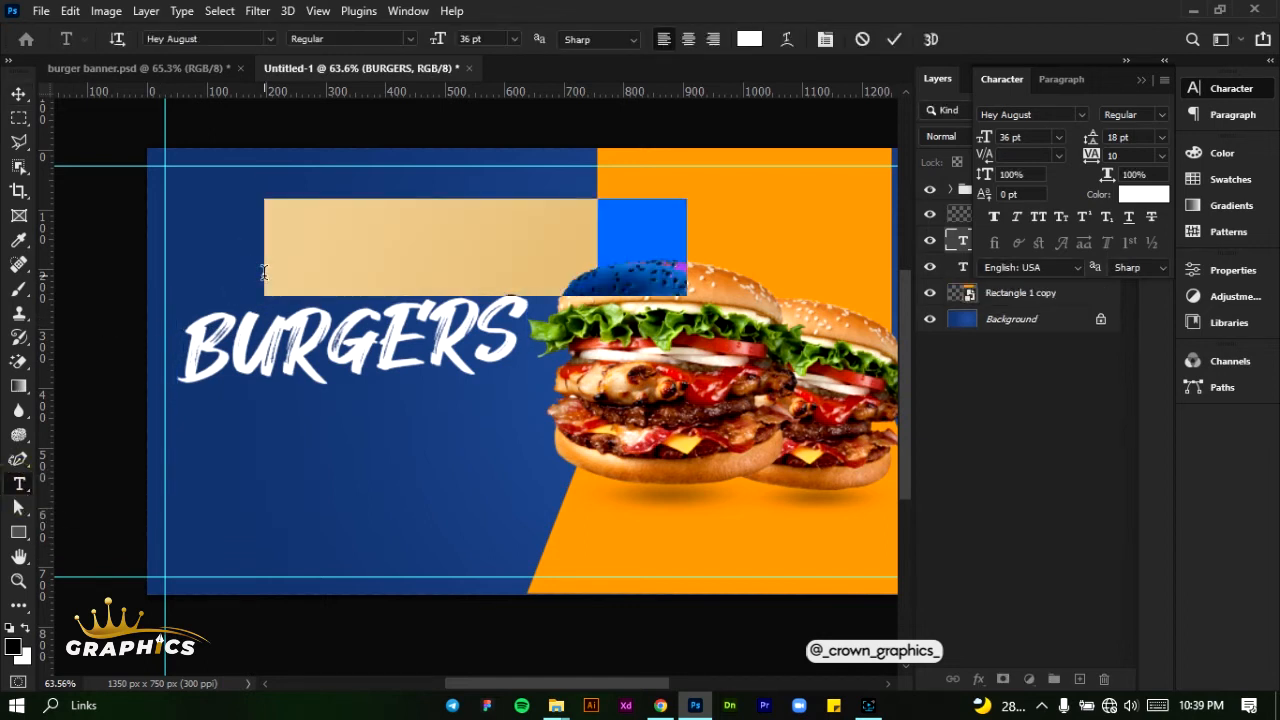
key("BackSpace")
type("Hot and De")
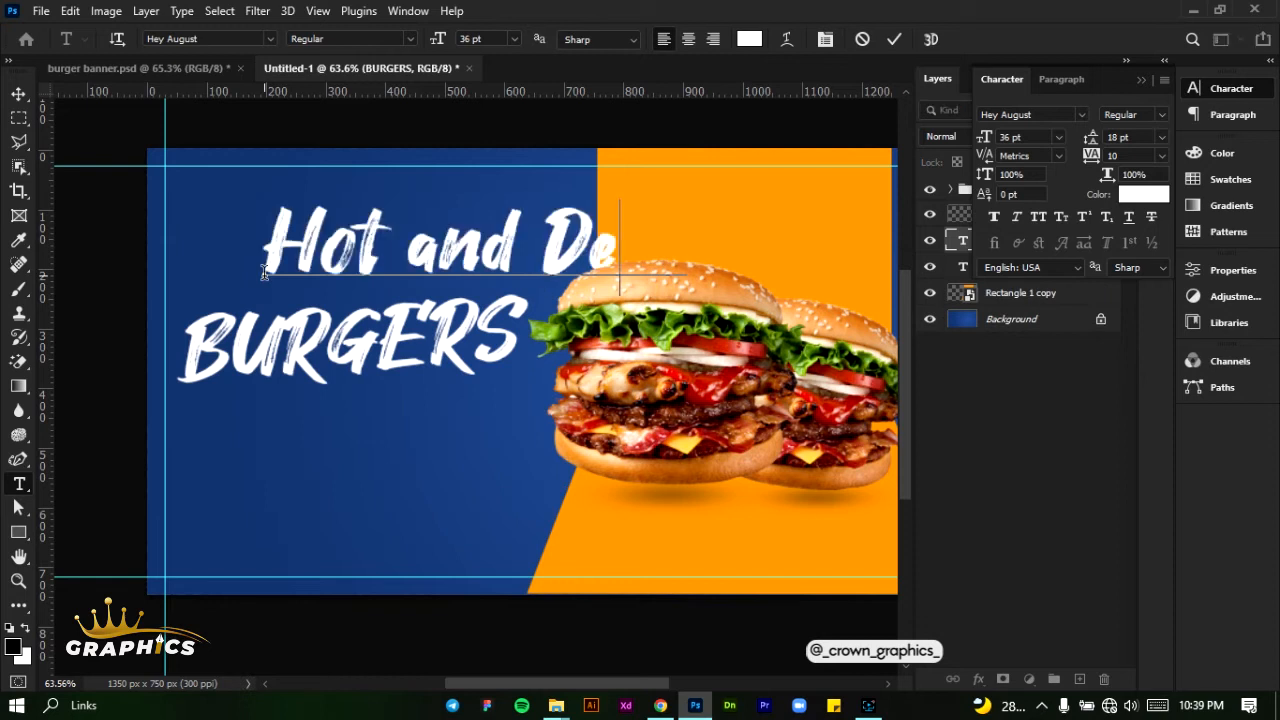
type("licious")
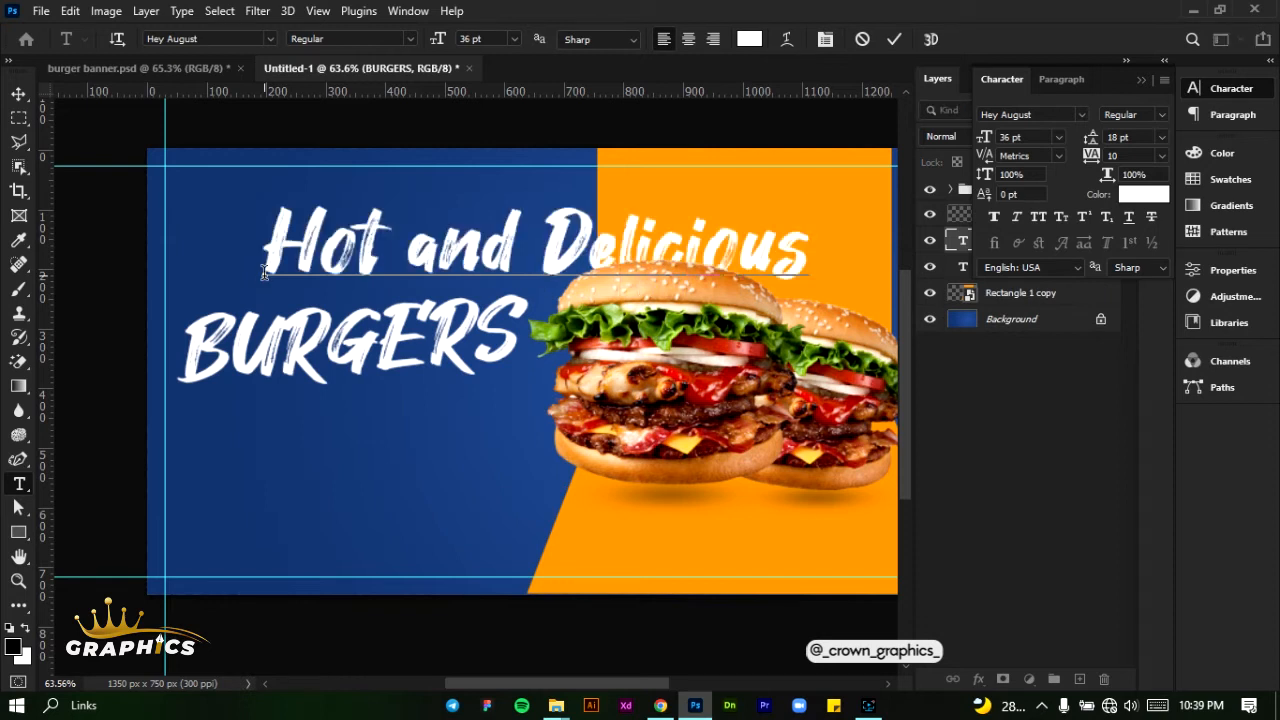
left_click(892, 40)
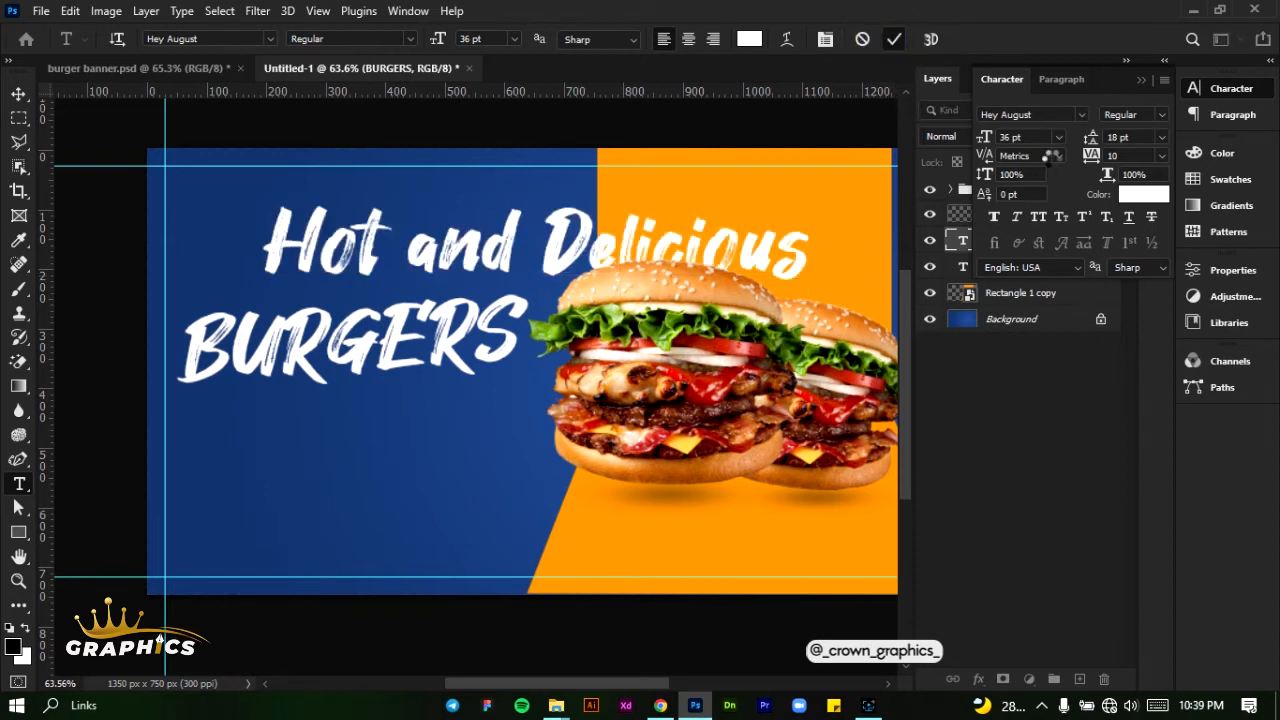
- Set the "Hot and Delicious" text size to 14 pt and position it directly above BURGERS
left_click(1057, 143)
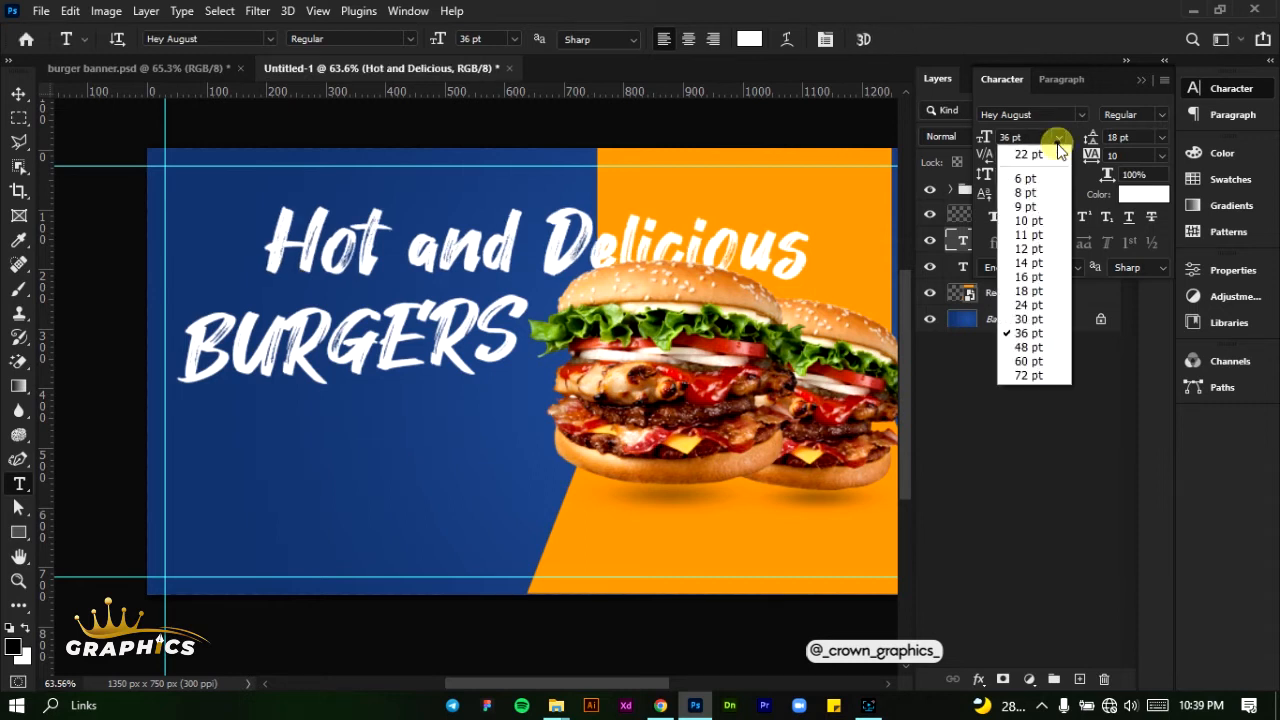
left_click(1018, 267)
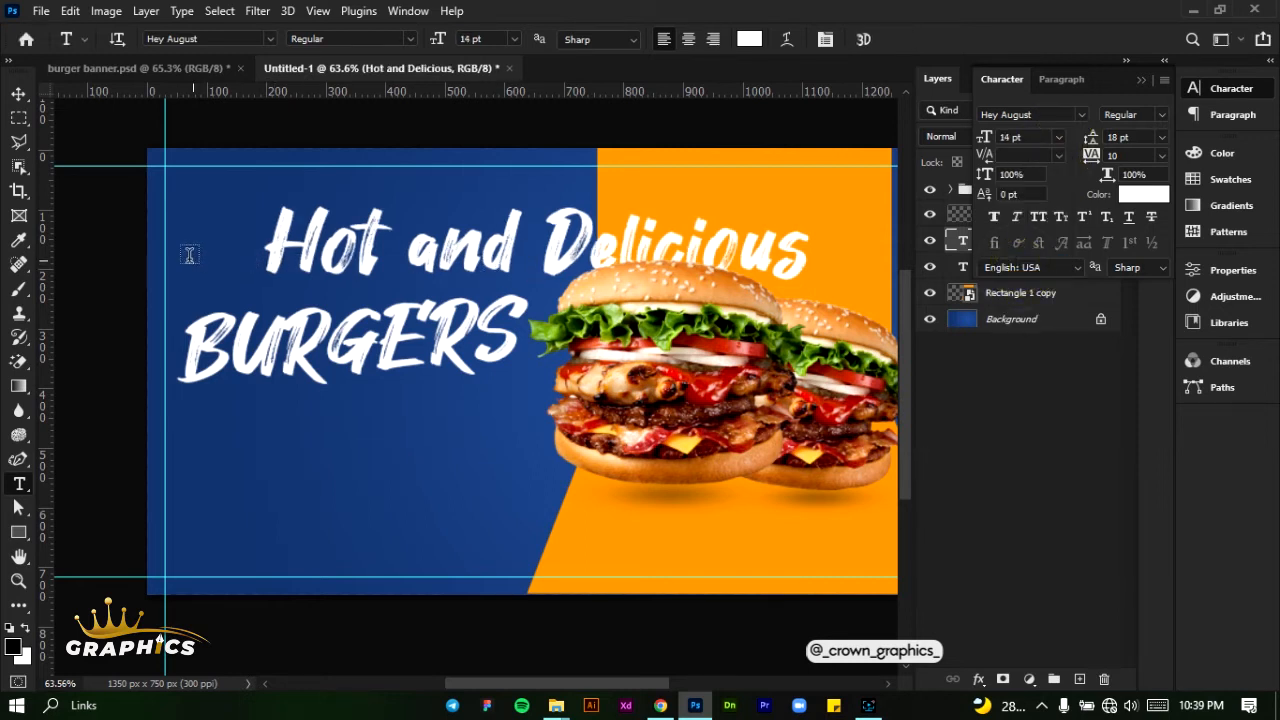
left_click(19, 93)
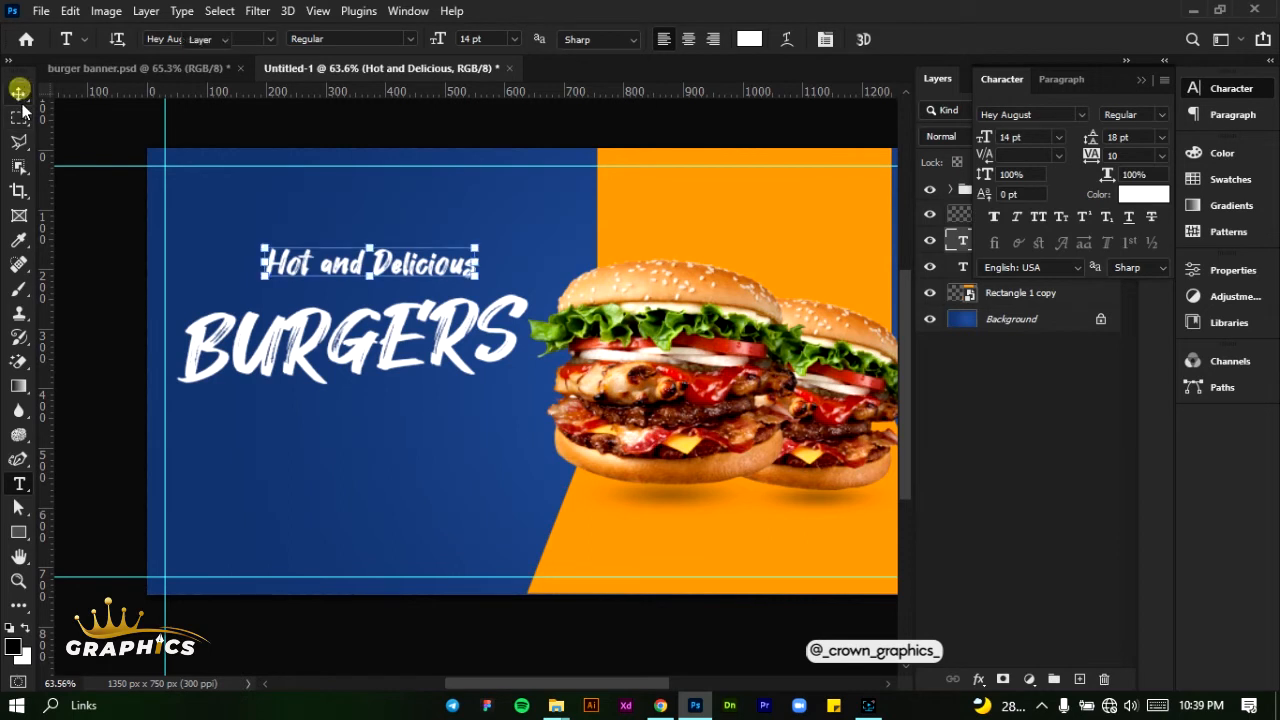
left_click_drag(335, 272, 296, 298)
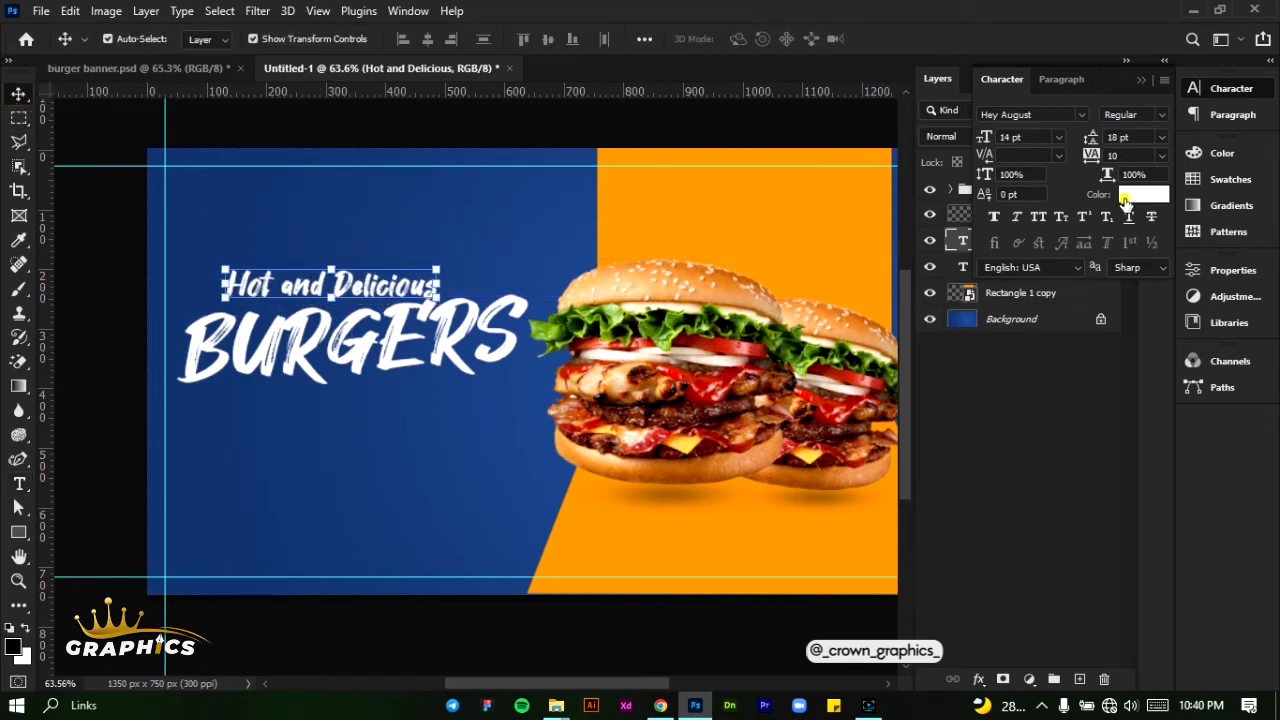
- Color the "Hot and Delicious" text orange #ff6600 and move it slightly down, closer to BURGERS
left_click(1125, 196)
left_click(681, 213)
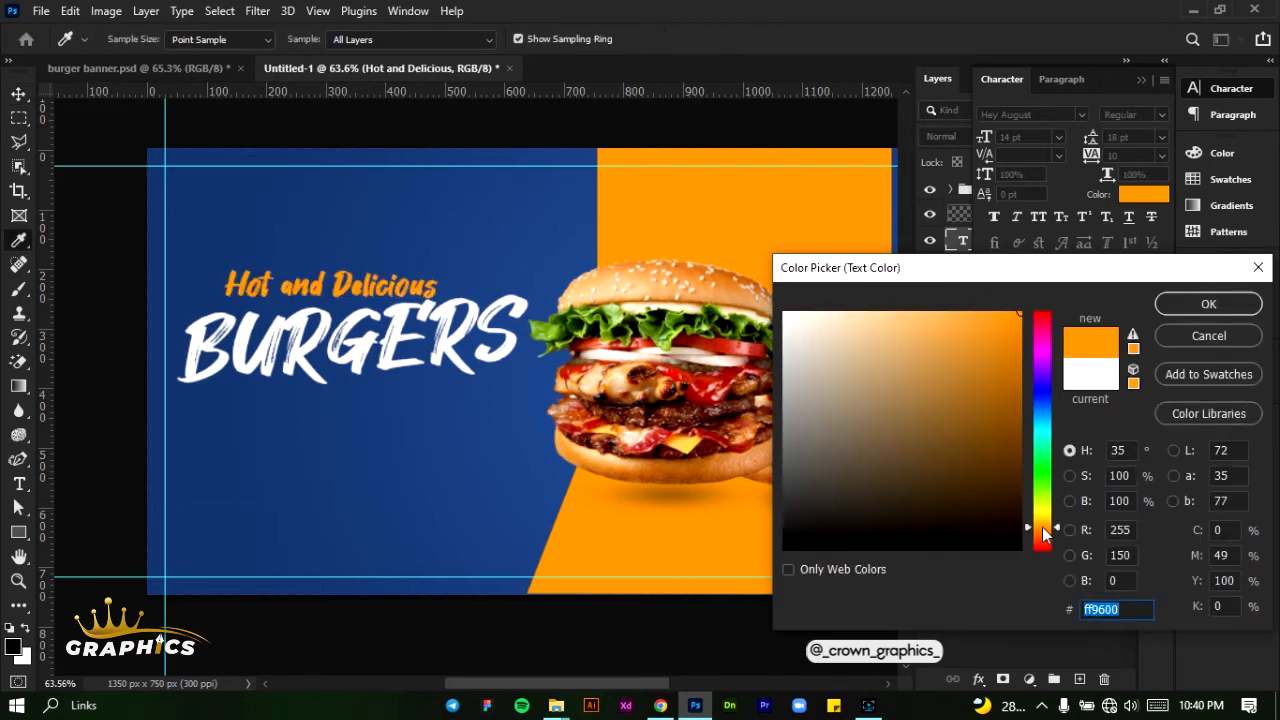
left_click_drag(1043, 545, 1045, 541)
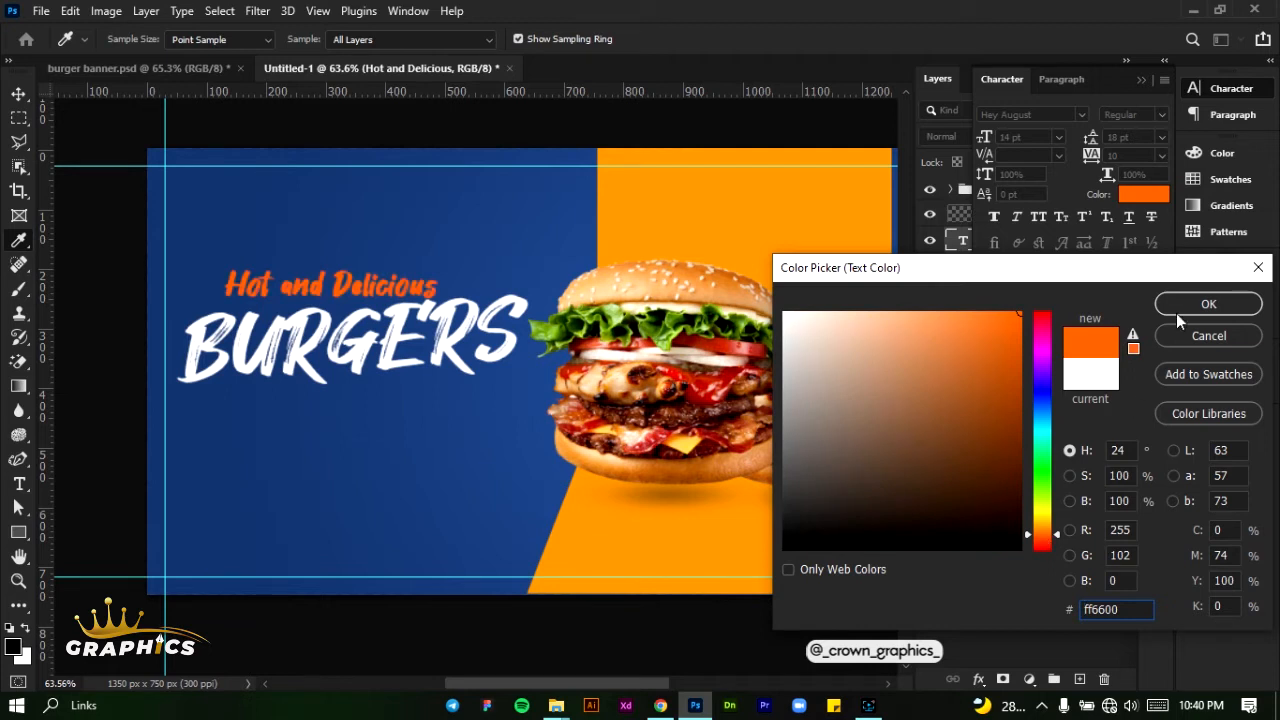
left_click(1199, 303)
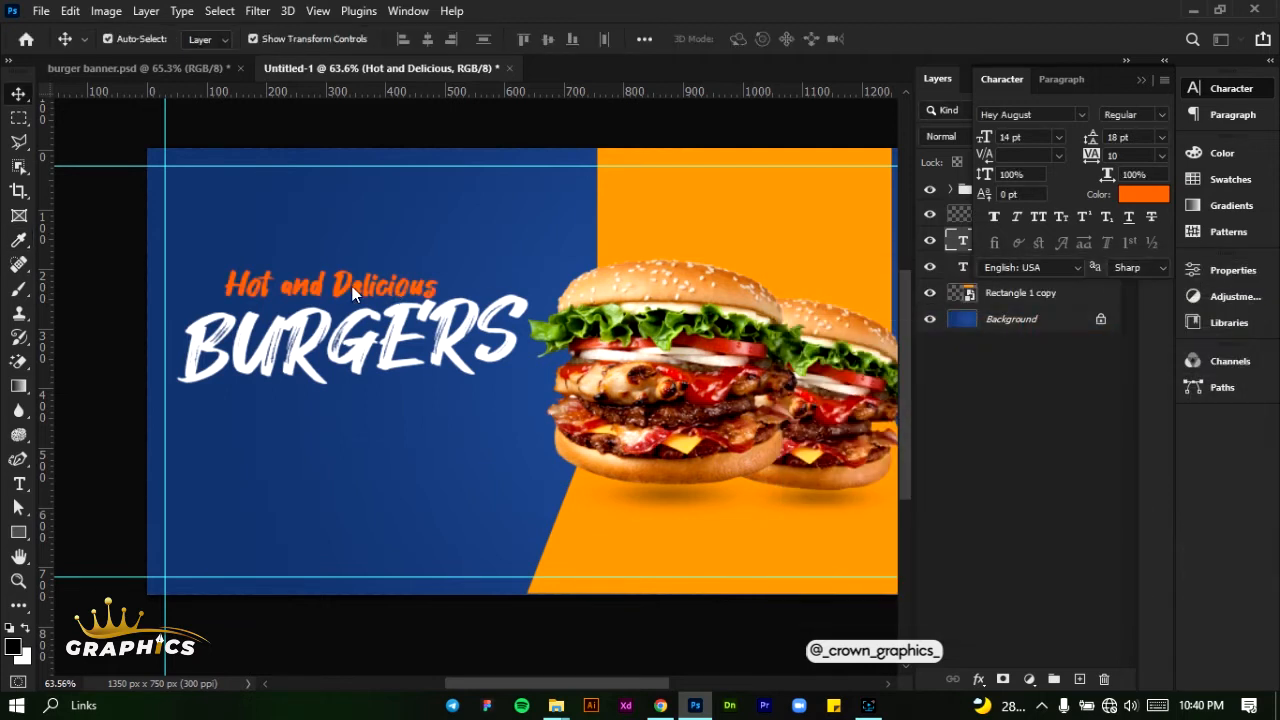
left_click_drag(350, 287, 352, 294)
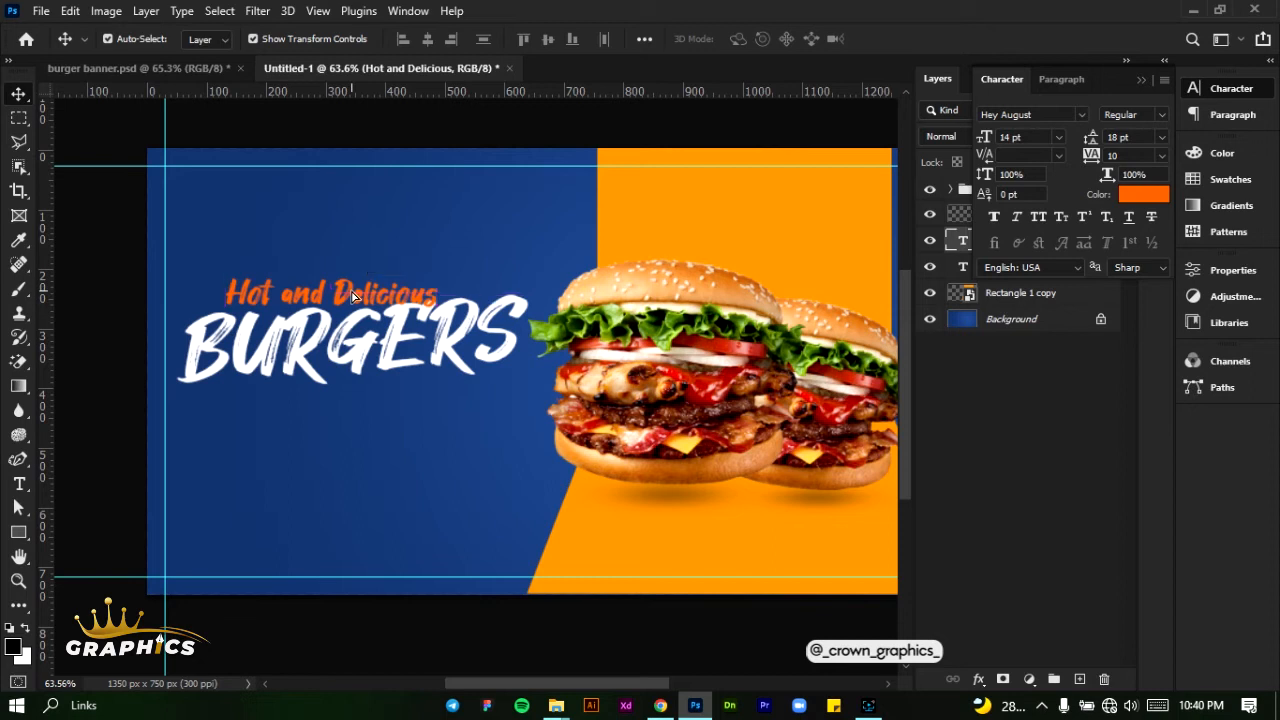
- Scale both text layers together to 95.98% and shift them 30 px right and 10 px down
left_click_drag(190, 270, 511, 340)
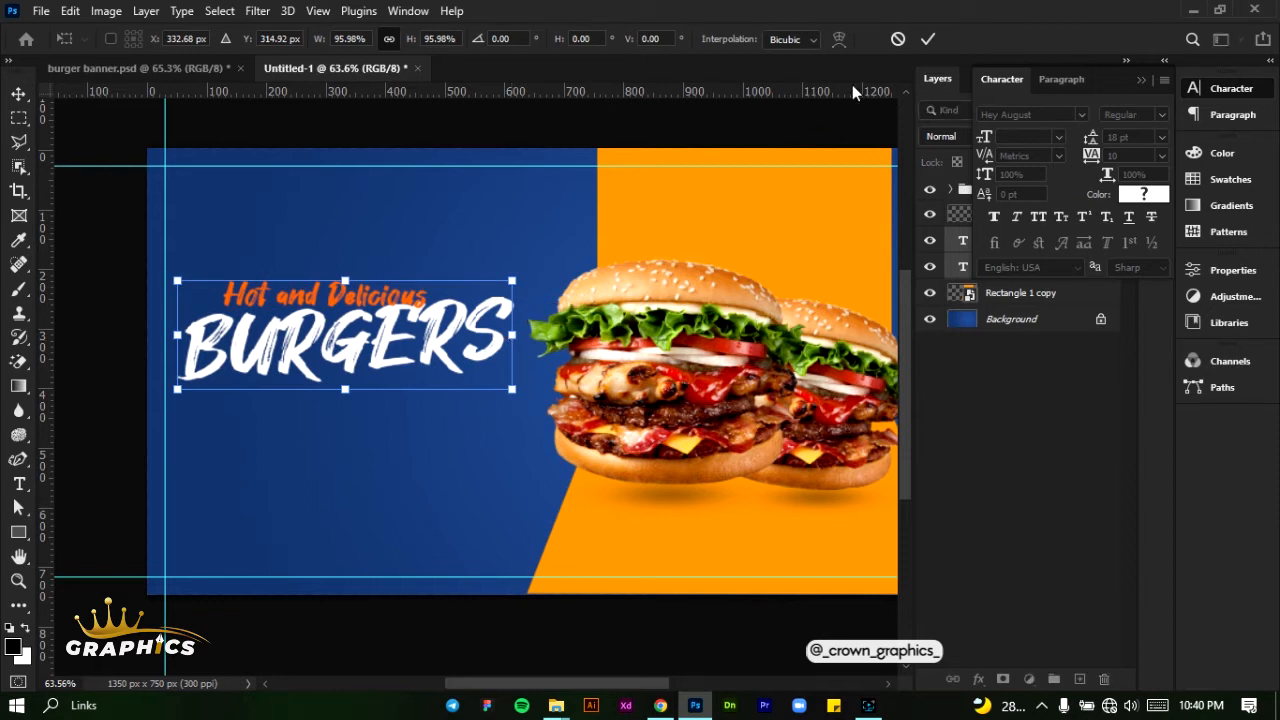
left_click(928, 38)
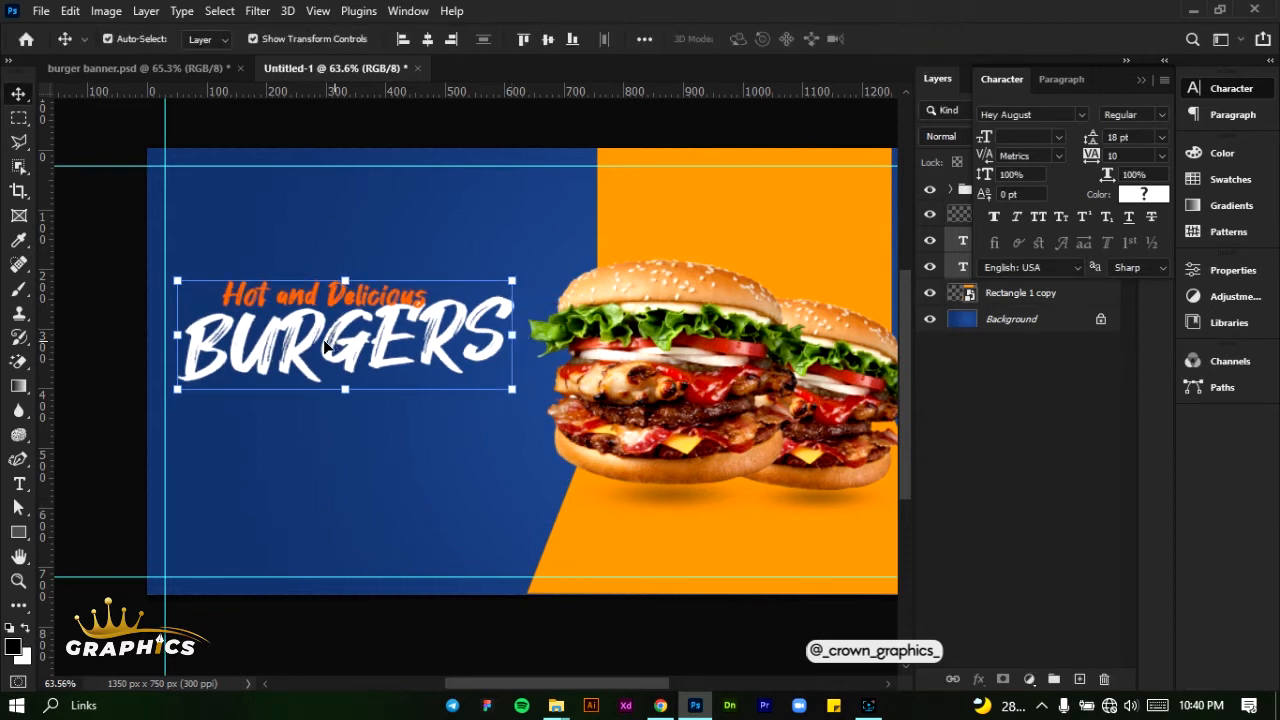
key("shift+Right")
key("shift+Right")
key("shift+Right")
key("shift+Down")
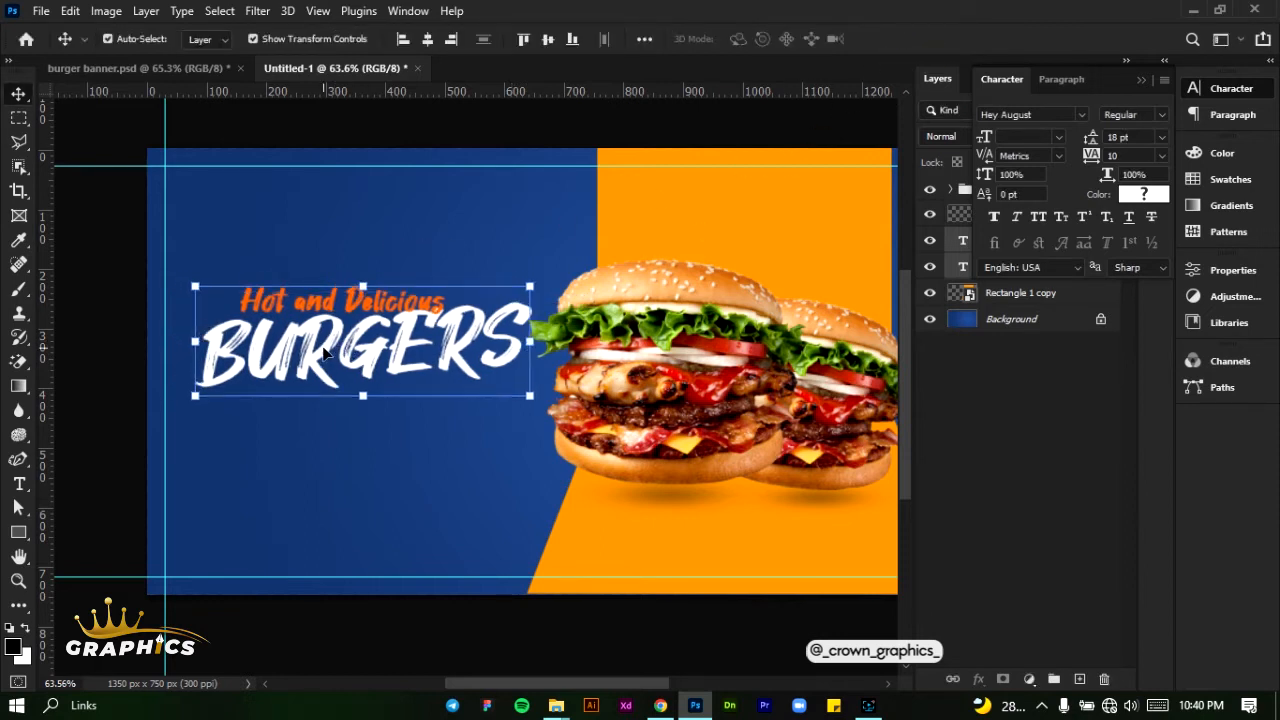
- Nudge both headline text layers 10 px down and add a placeholder lorem ipsum paragraph box beneath BURGERS
key("shift+Down")
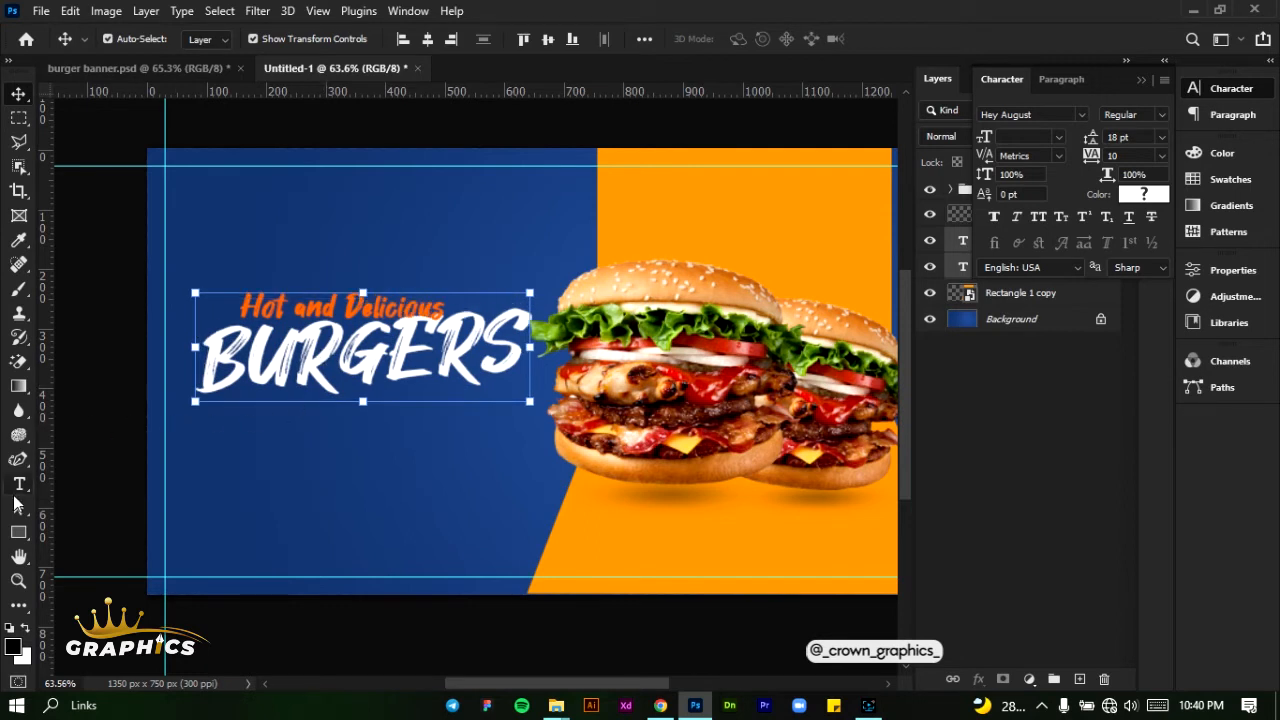
left_click(19, 484)
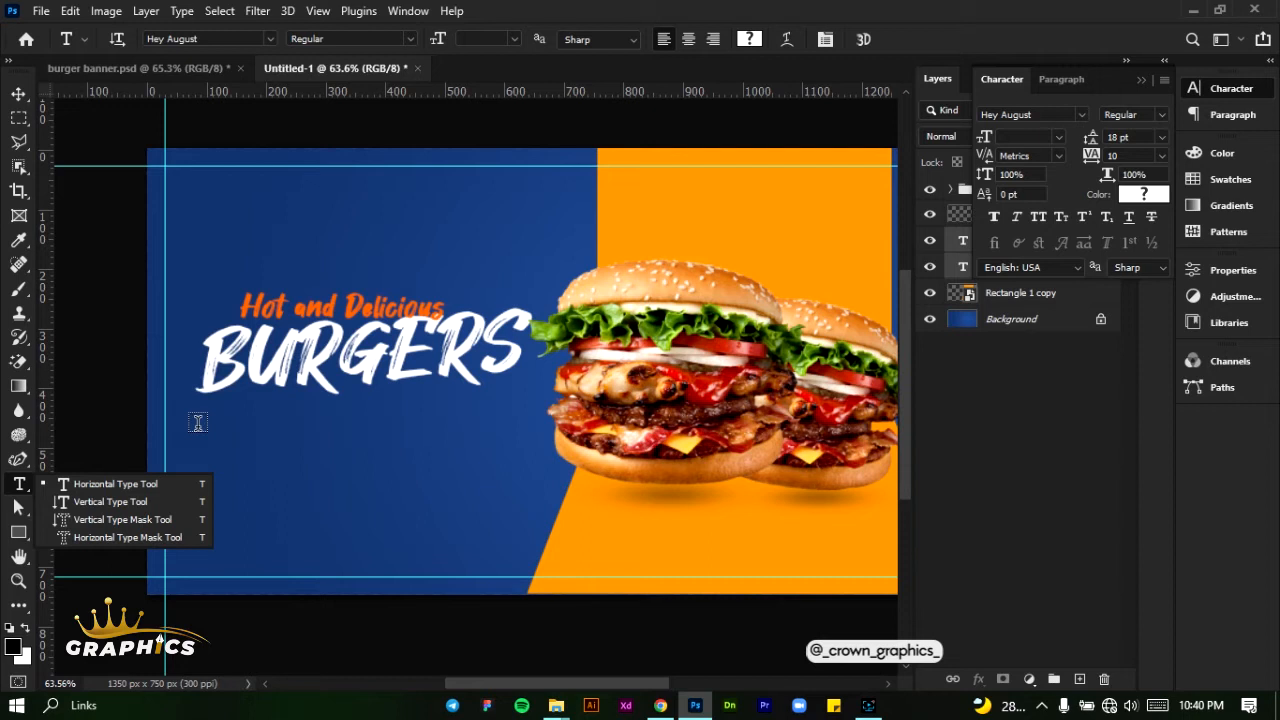
left_click_drag(194, 417, 523, 506)
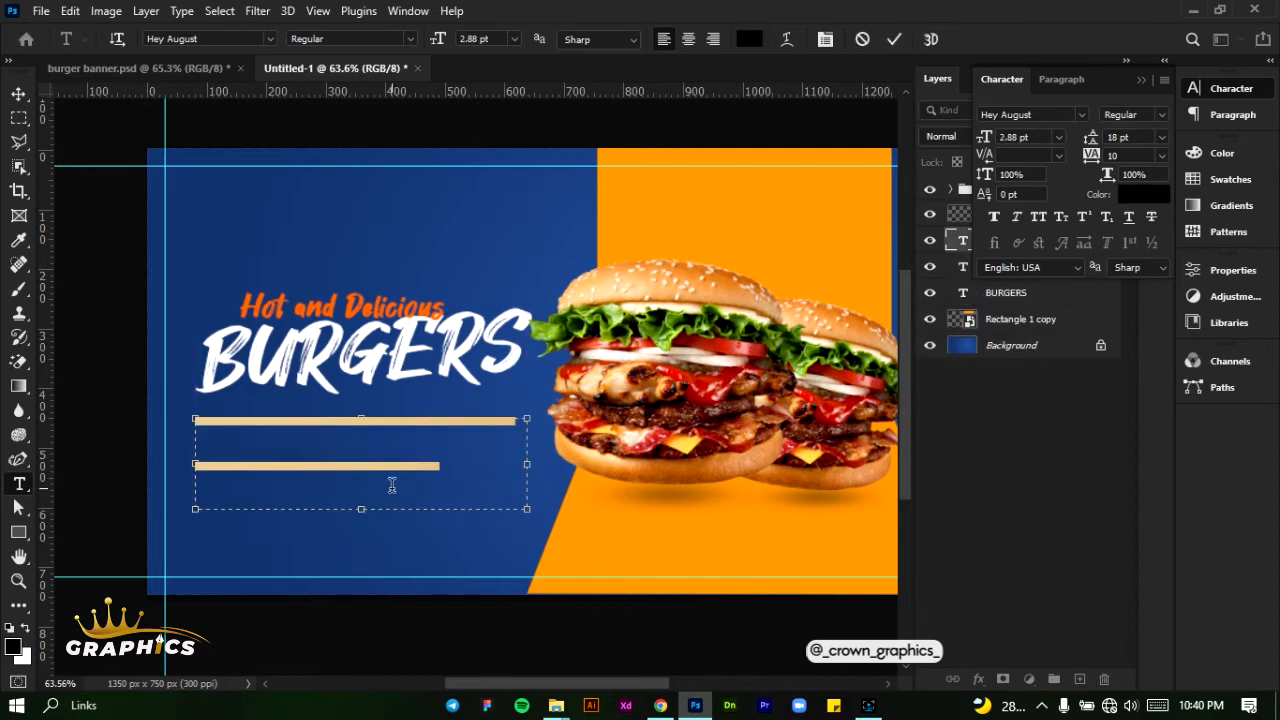
- Set the placeholder paragraph's font to Montserrat Regular with Auto leading
left_click(1035, 113)
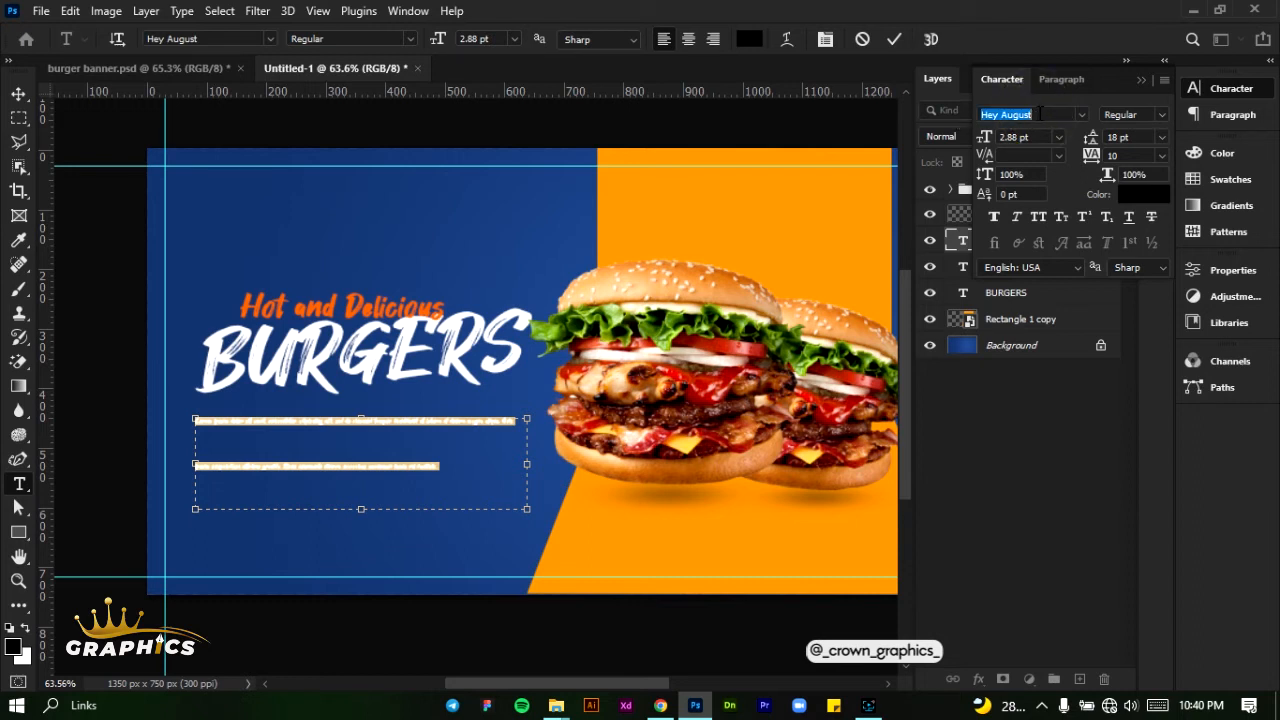
type("mont")
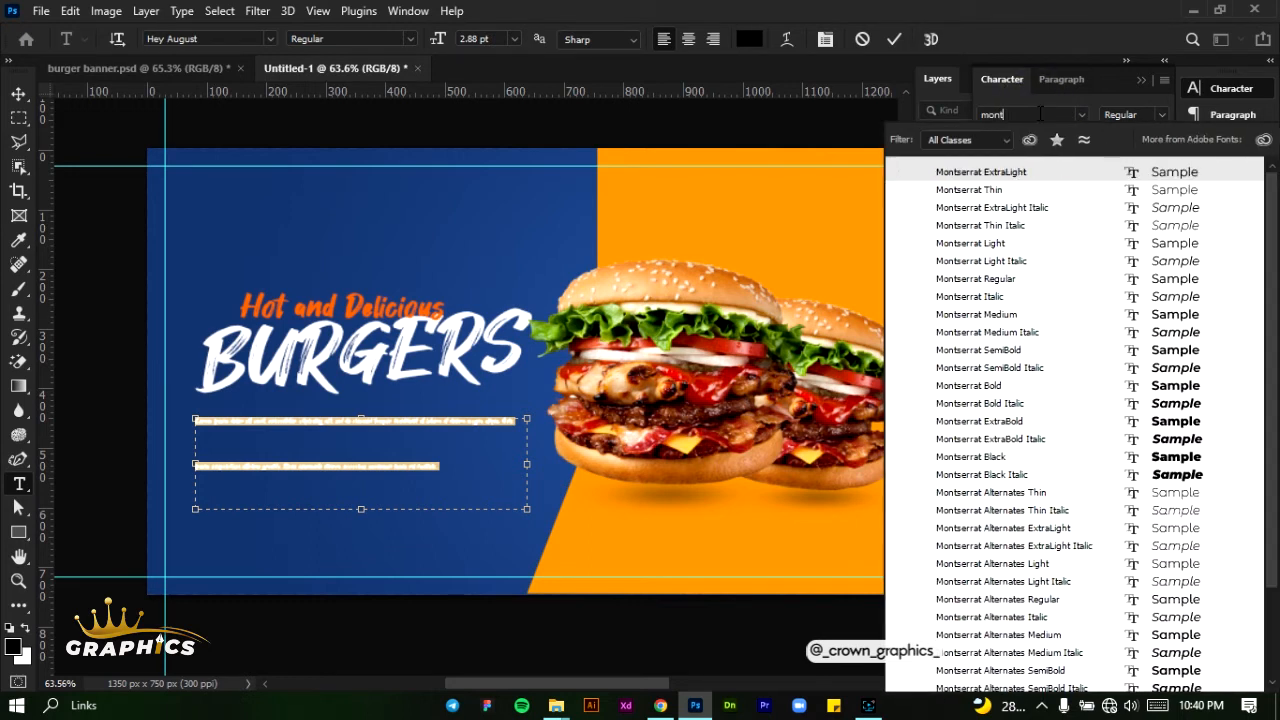
left_click(1016, 279)
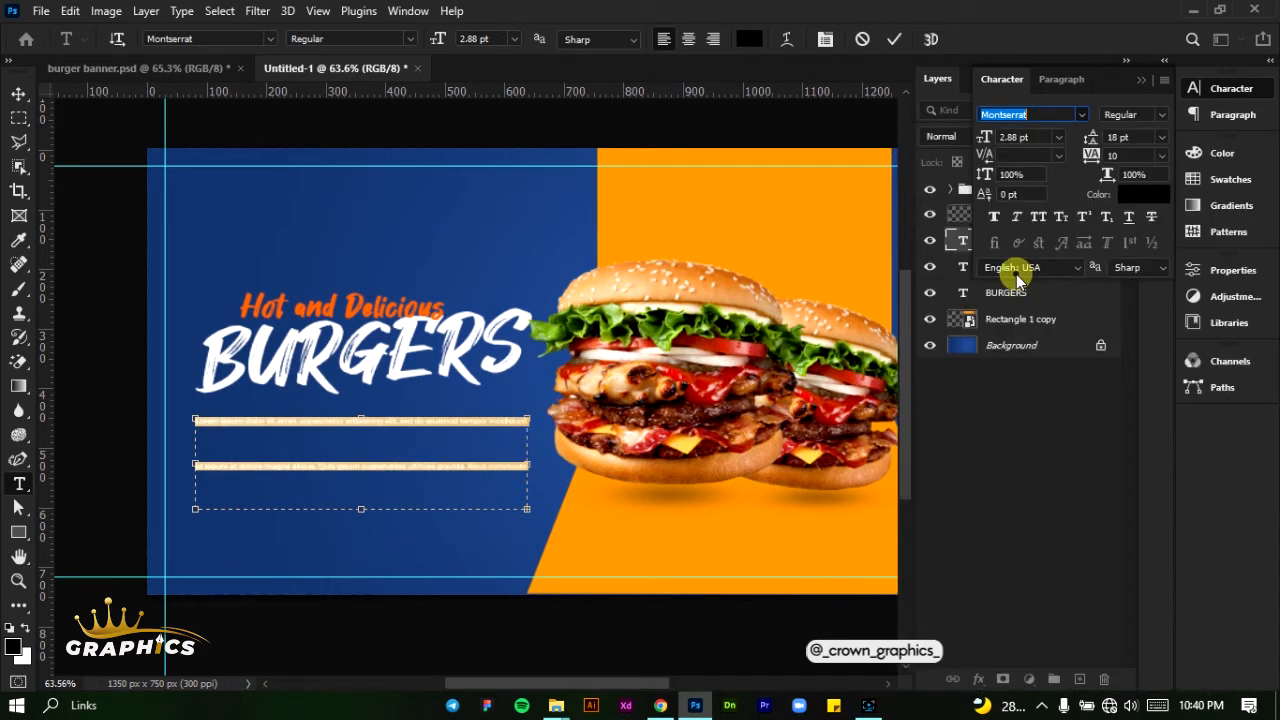
left_click(1163, 134)
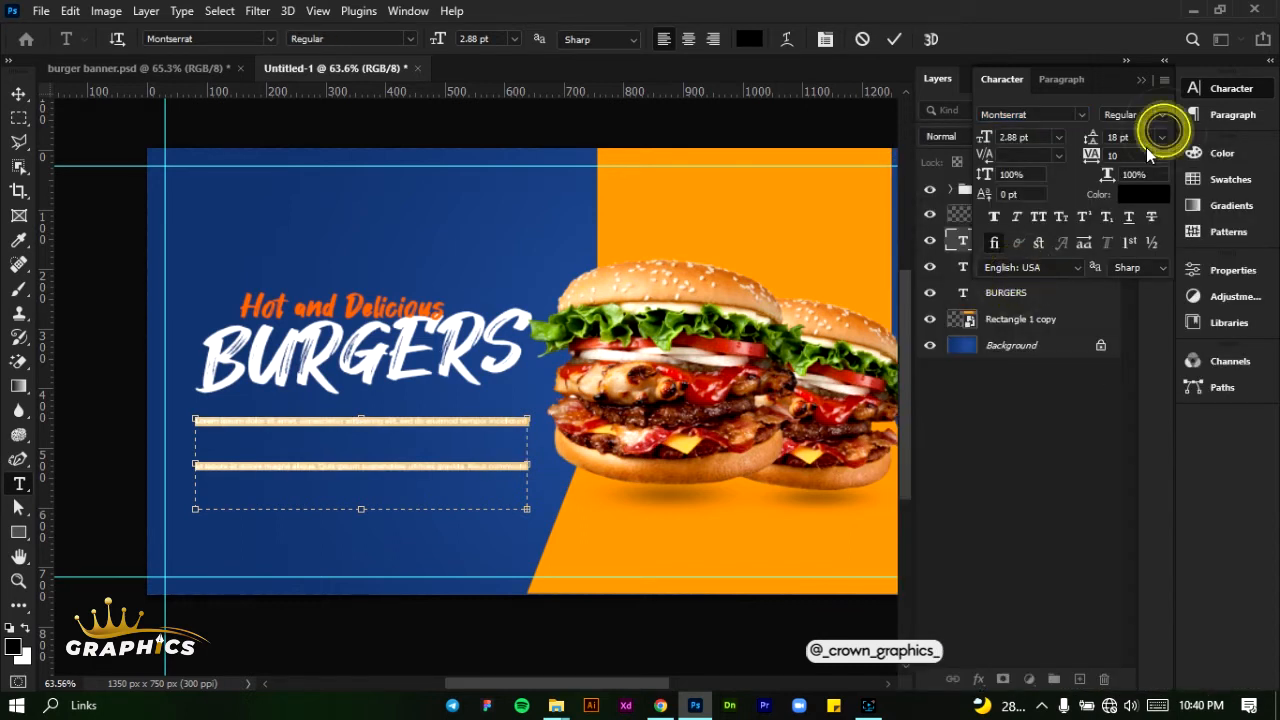
left_click(1138, 154)
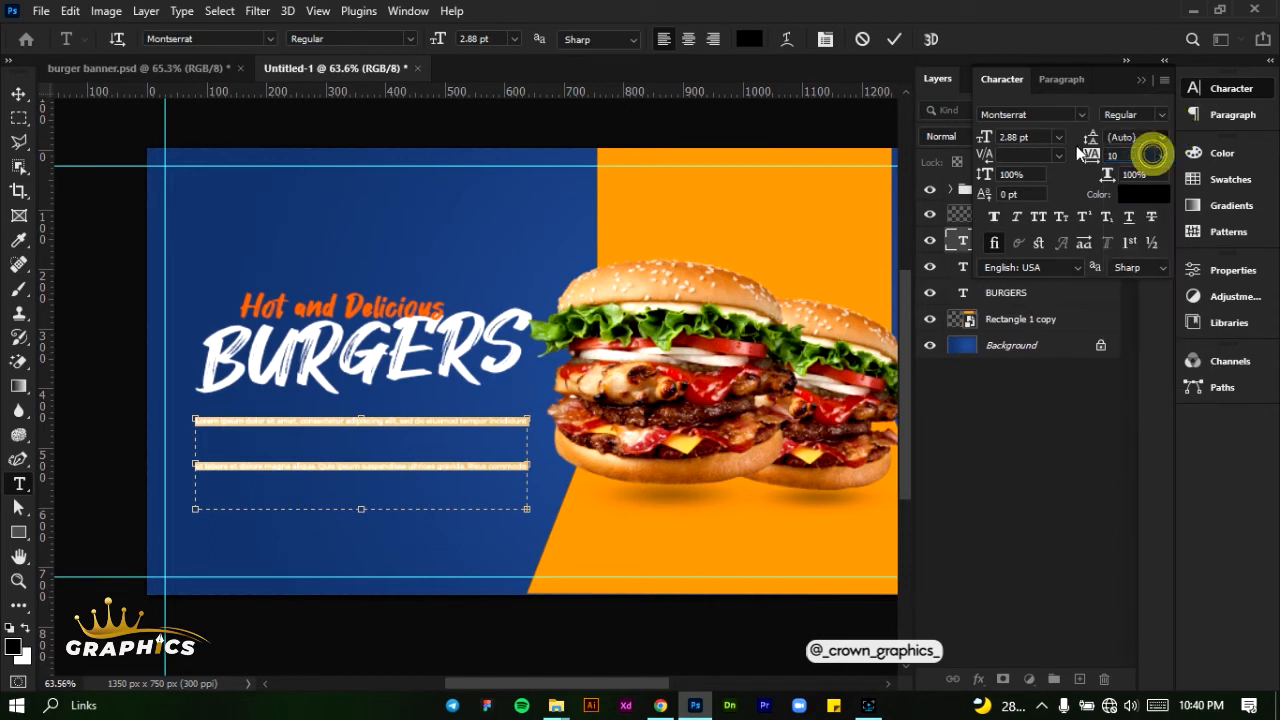
- Set the paragraph's text size to 6 pt and narrow its text box slightly so it ends at "Risus commodo viverra"
left_click(1060, 137)
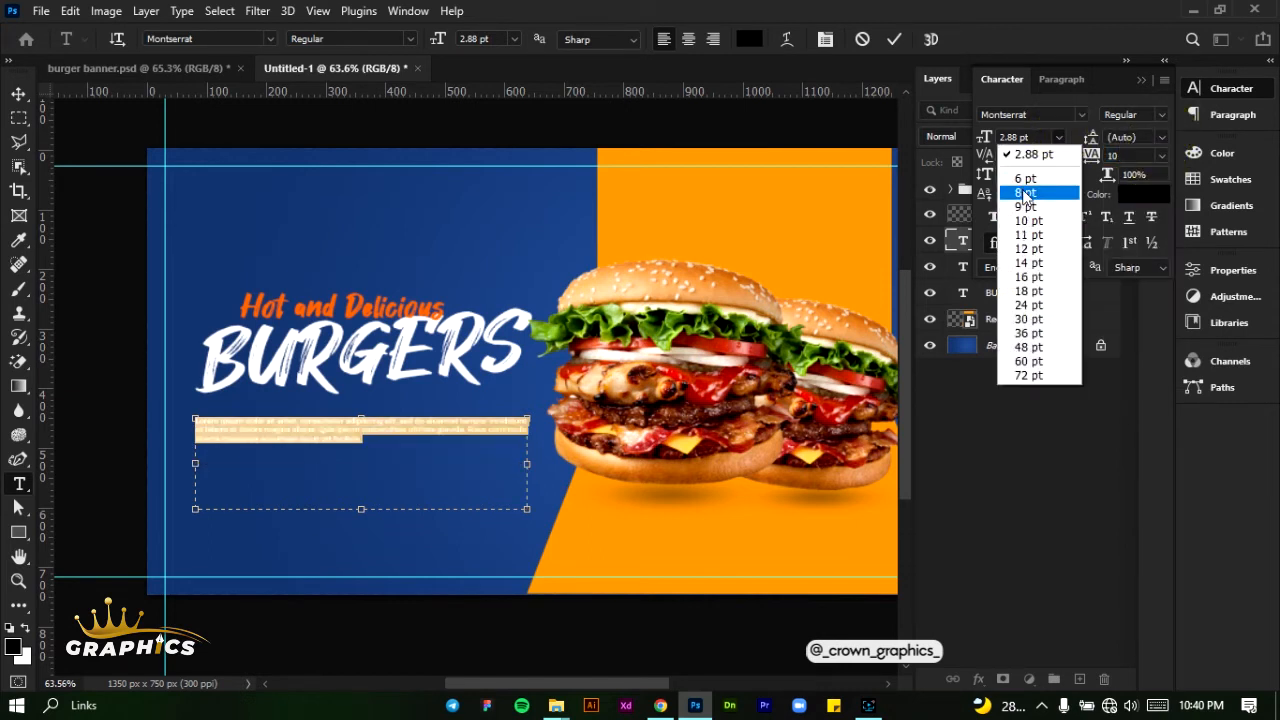
left_click(1025, 192)
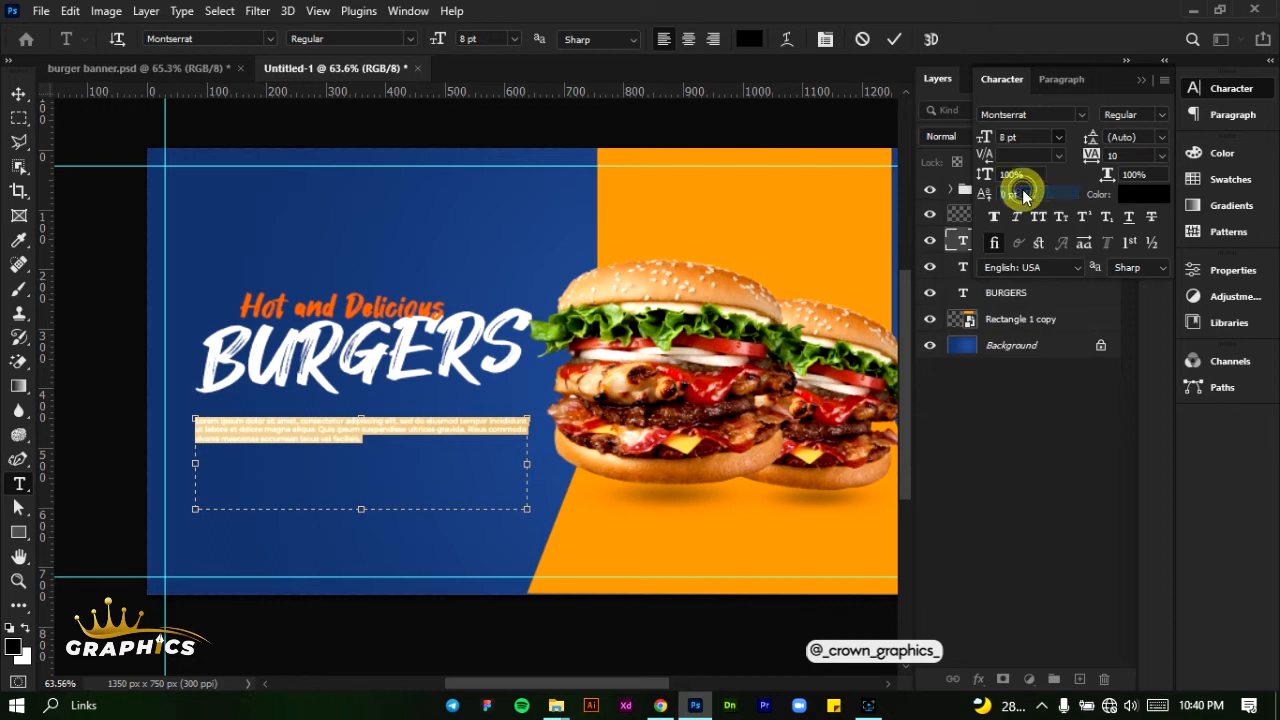
left_click(1055, 140)
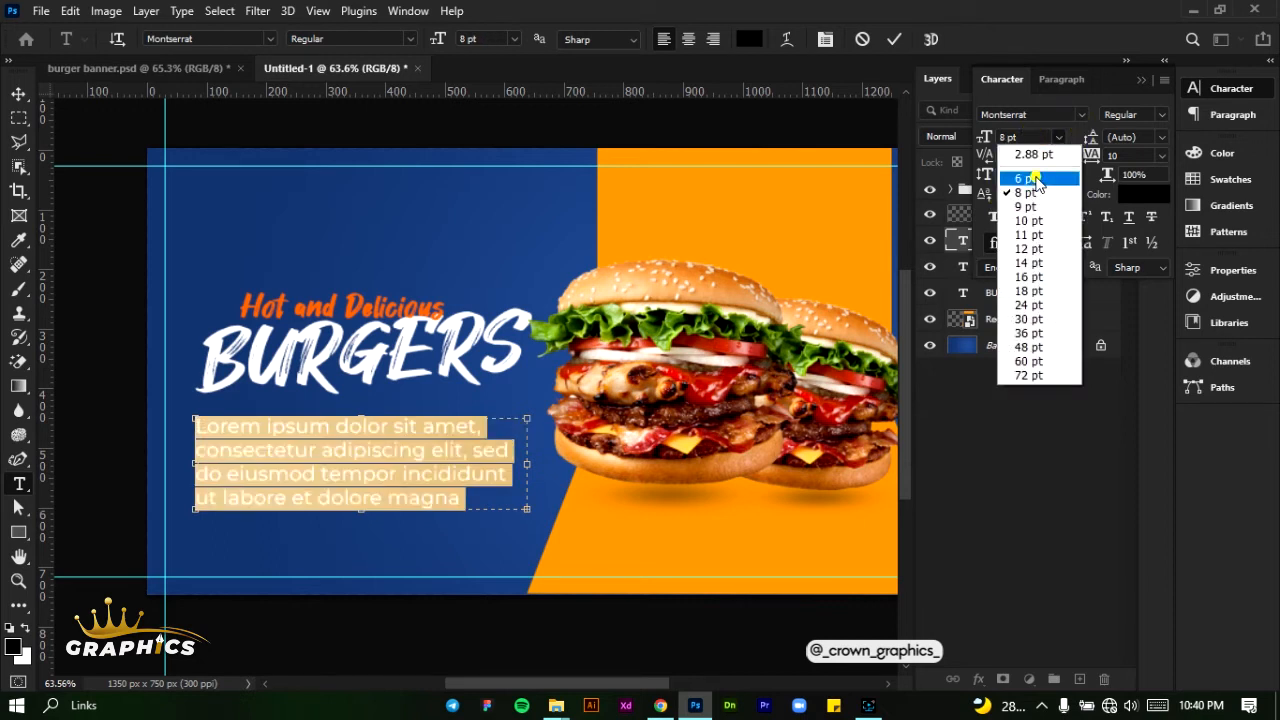
left_click(1033, 175)
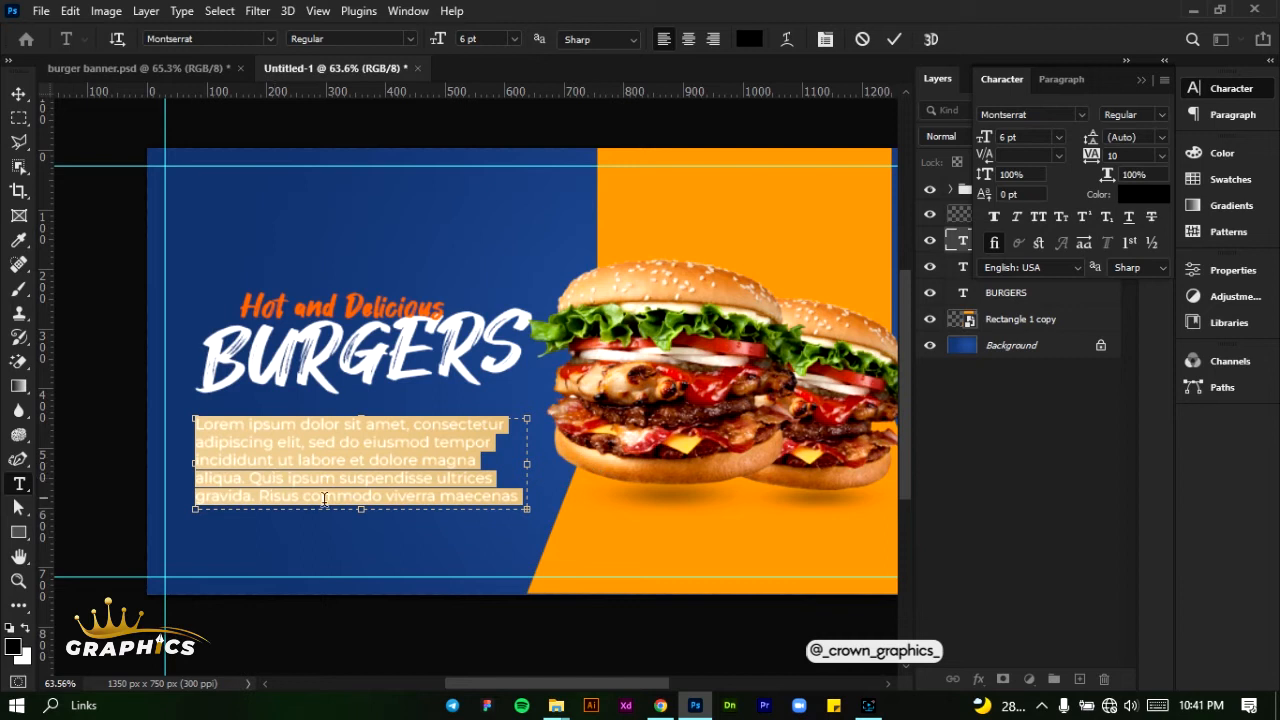
mouse_move(360, 515)
left_mouse_down()
mouse_move(359, 487)
mouse_move(360, 508)
left_mouse_up()
left_click_drag(534, 476, 518, 456)
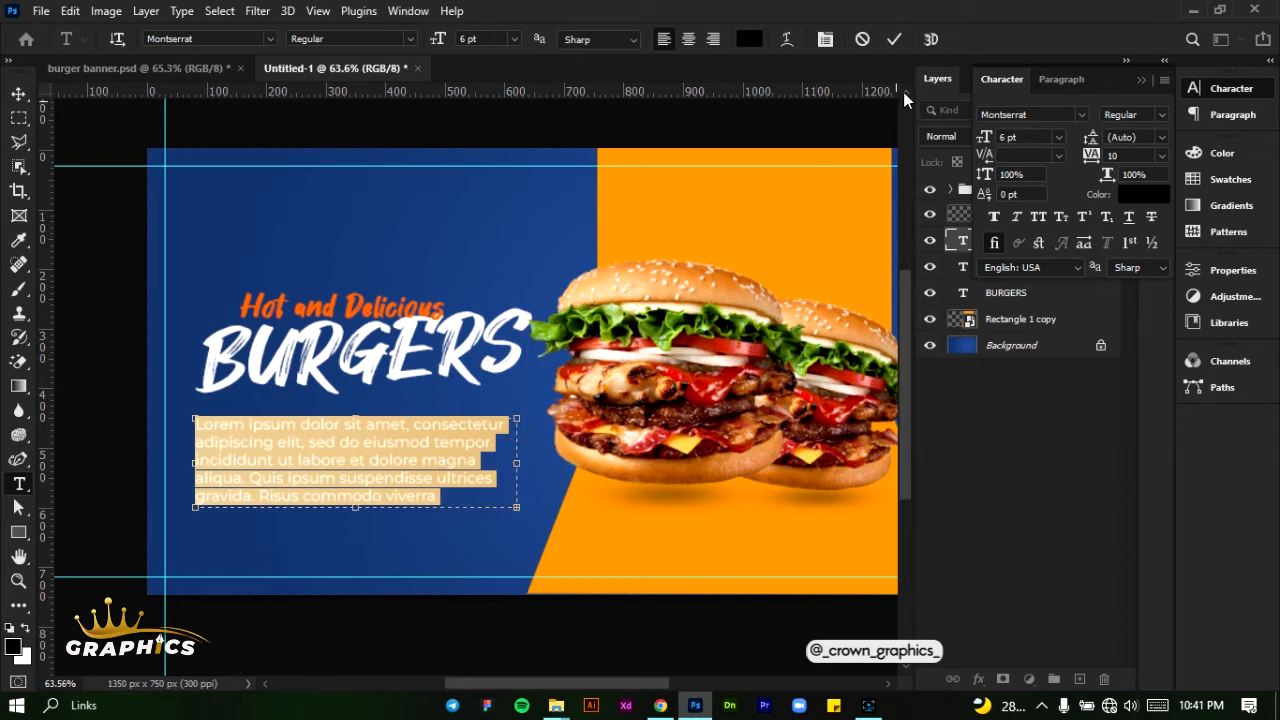
left_click(900, 39)
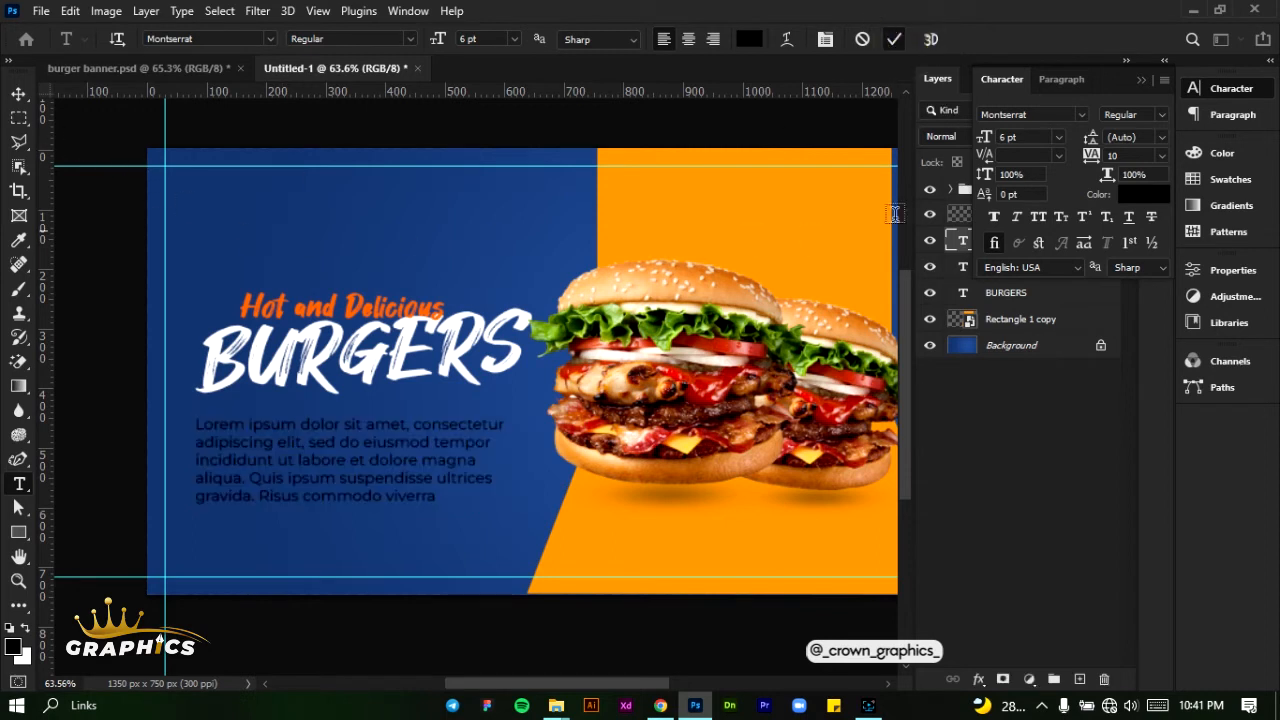
- Color the lorem ipsum paragraph white #ffffff
left_click(1147, 195)
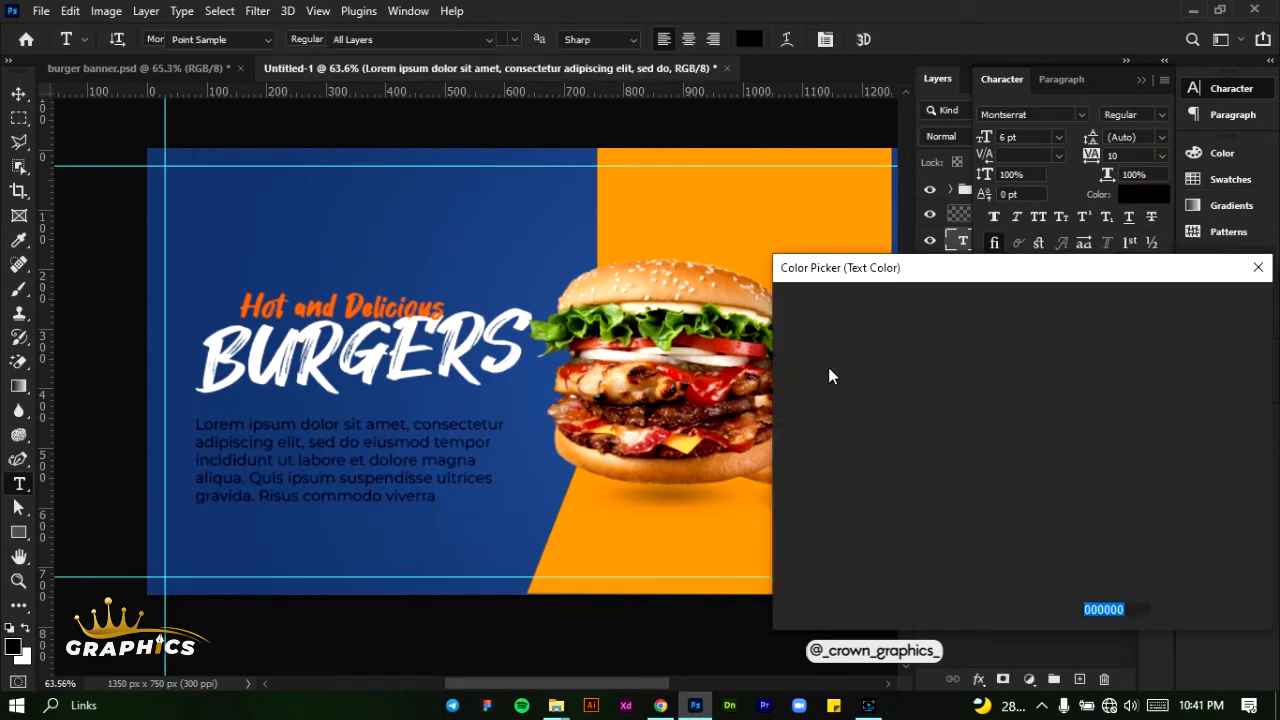
left_click(815, 373)
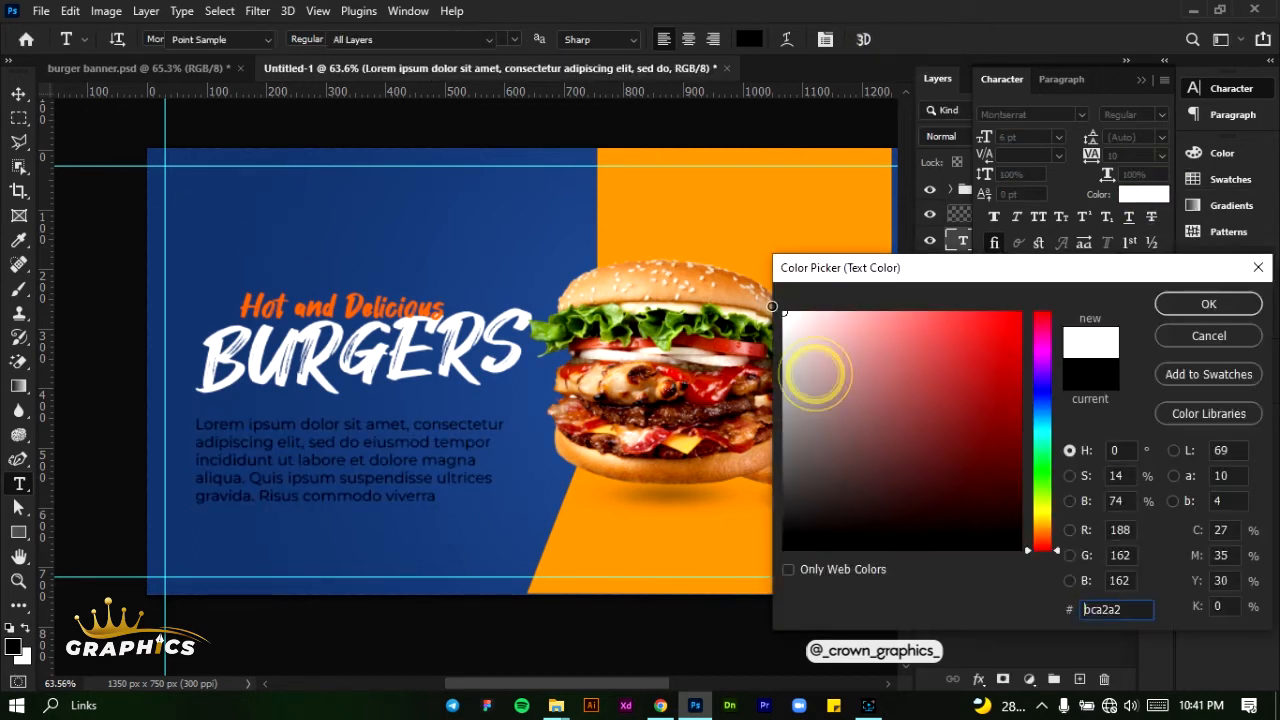
left_click(1206, 304)
key("t")
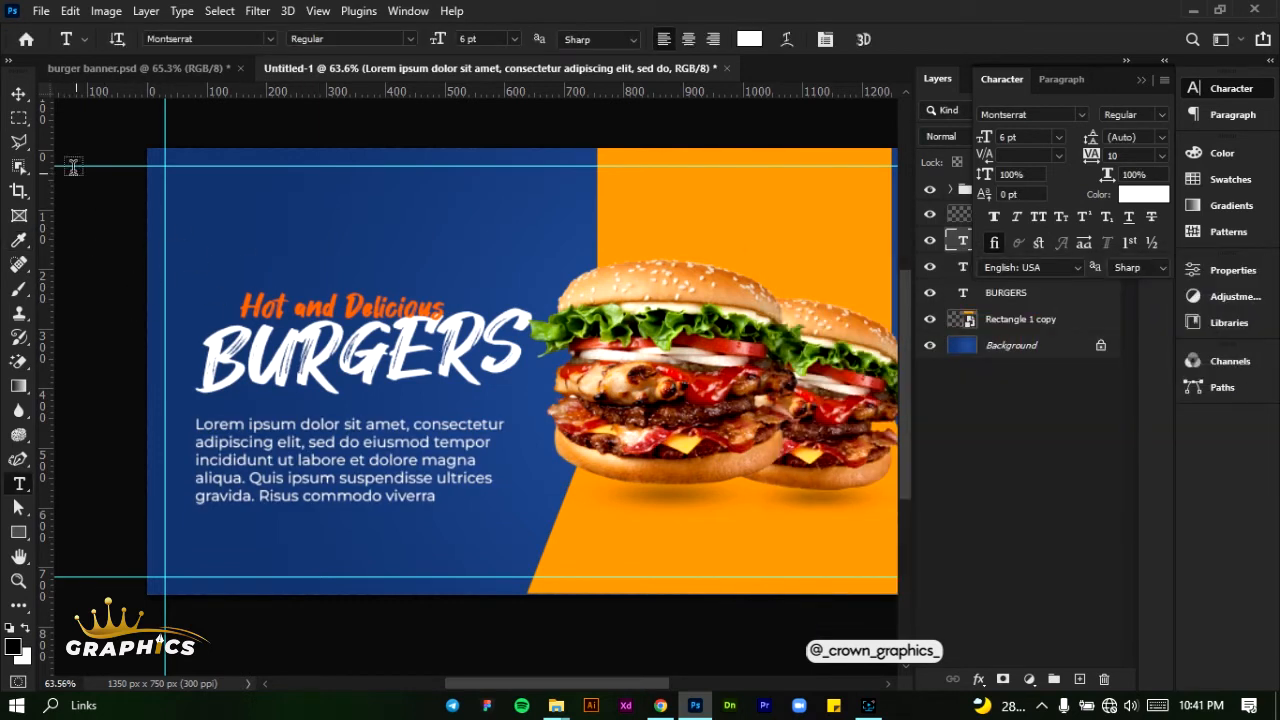
- Move "Hot and Delicious" up and shift BURGERS slightly up and left to leave more room above the paragraph
left_click(19, 93)
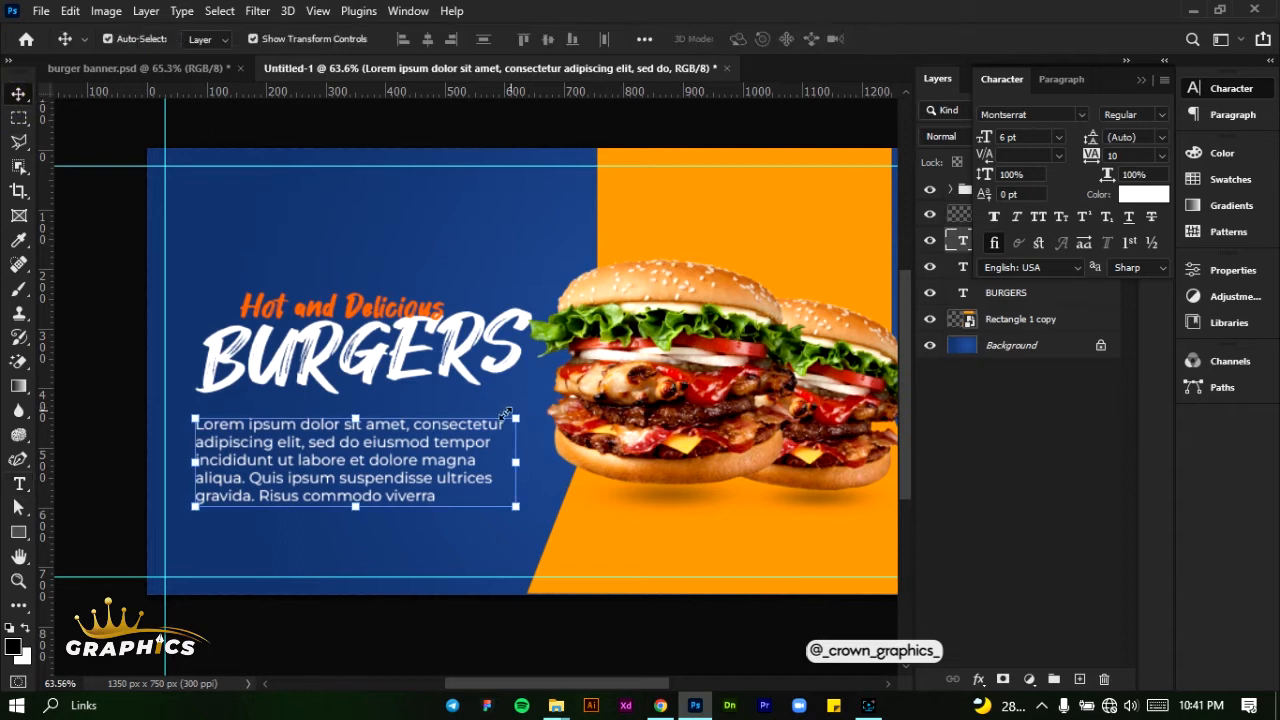
left_click_drag(364, 323, 362, 301)
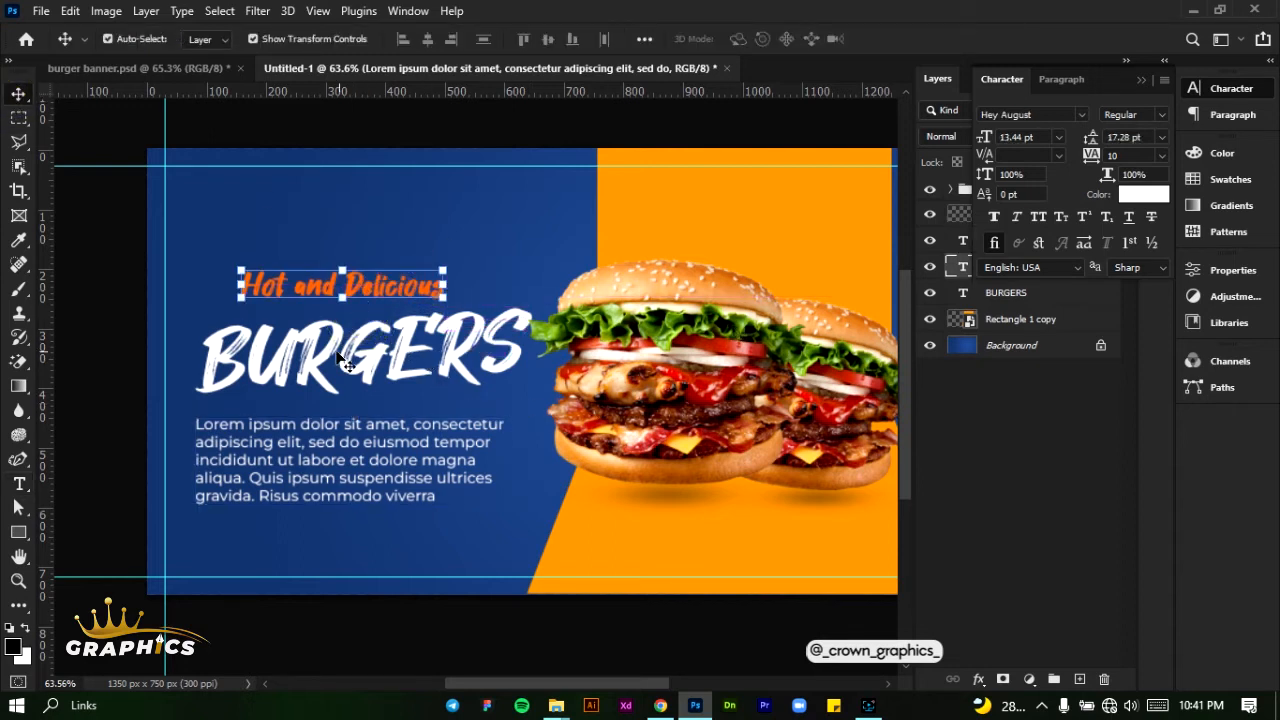
left_click_drag(340, 365, 332, 352)
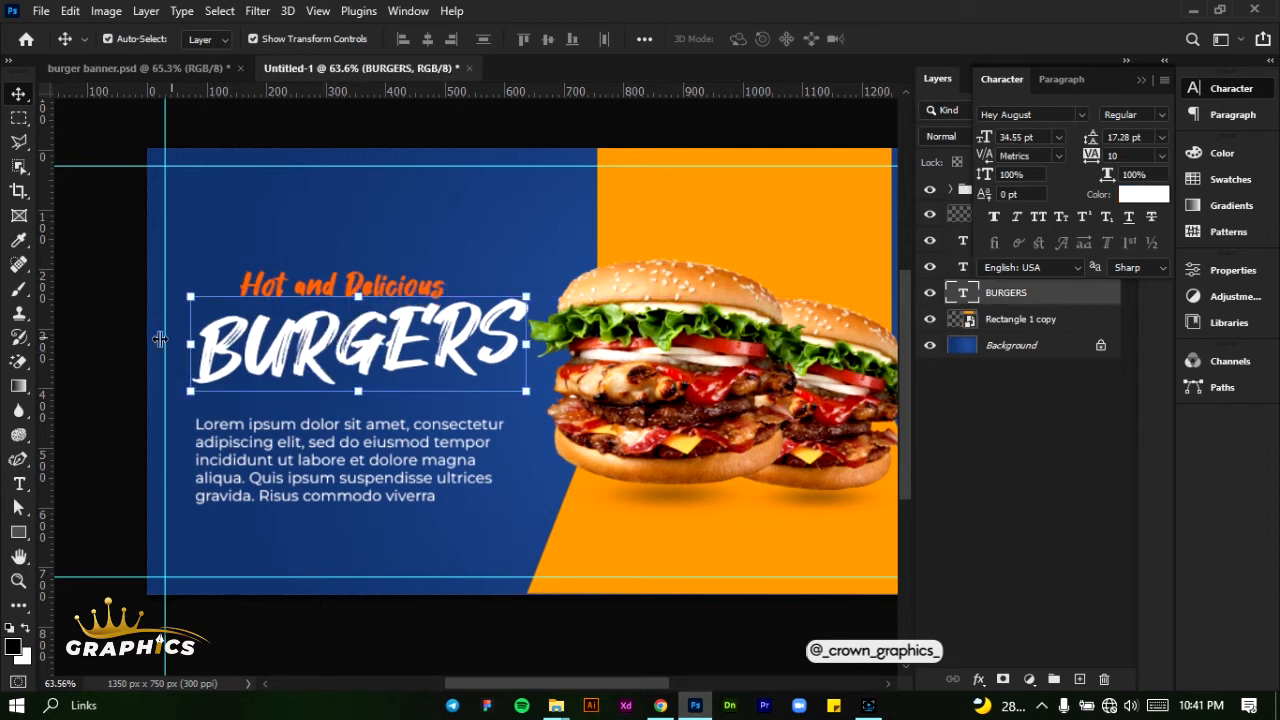
- Draw a closed rounded three-point shape about 89 × 71 px above the headline with the Curvature Pen tool
left_click(18, 459)
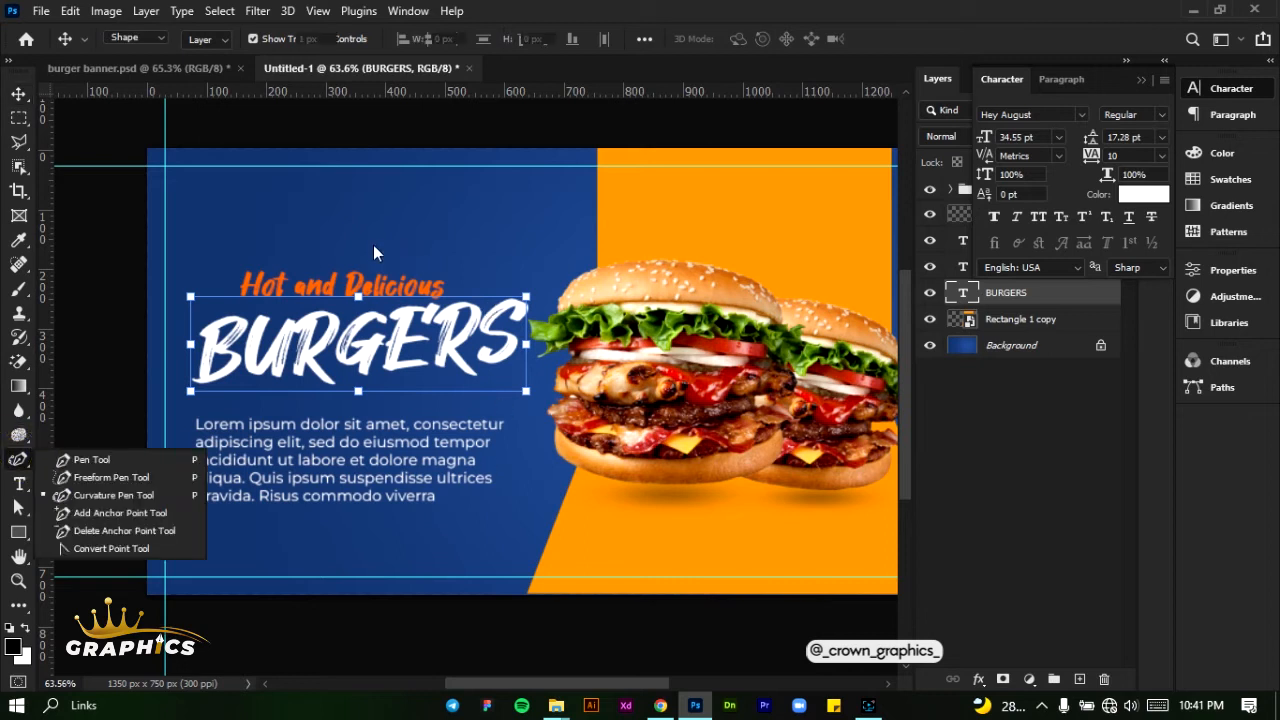
scroll(325, 178, "up", 5)
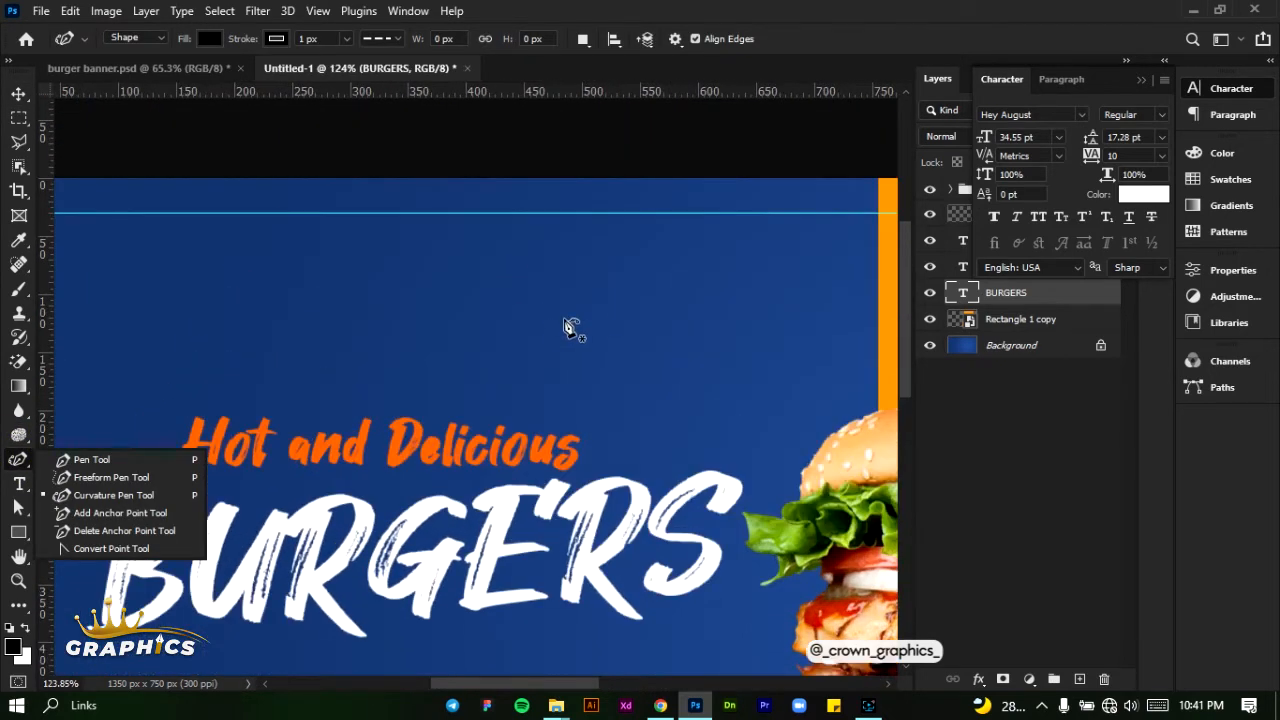
left_click(545, 329)
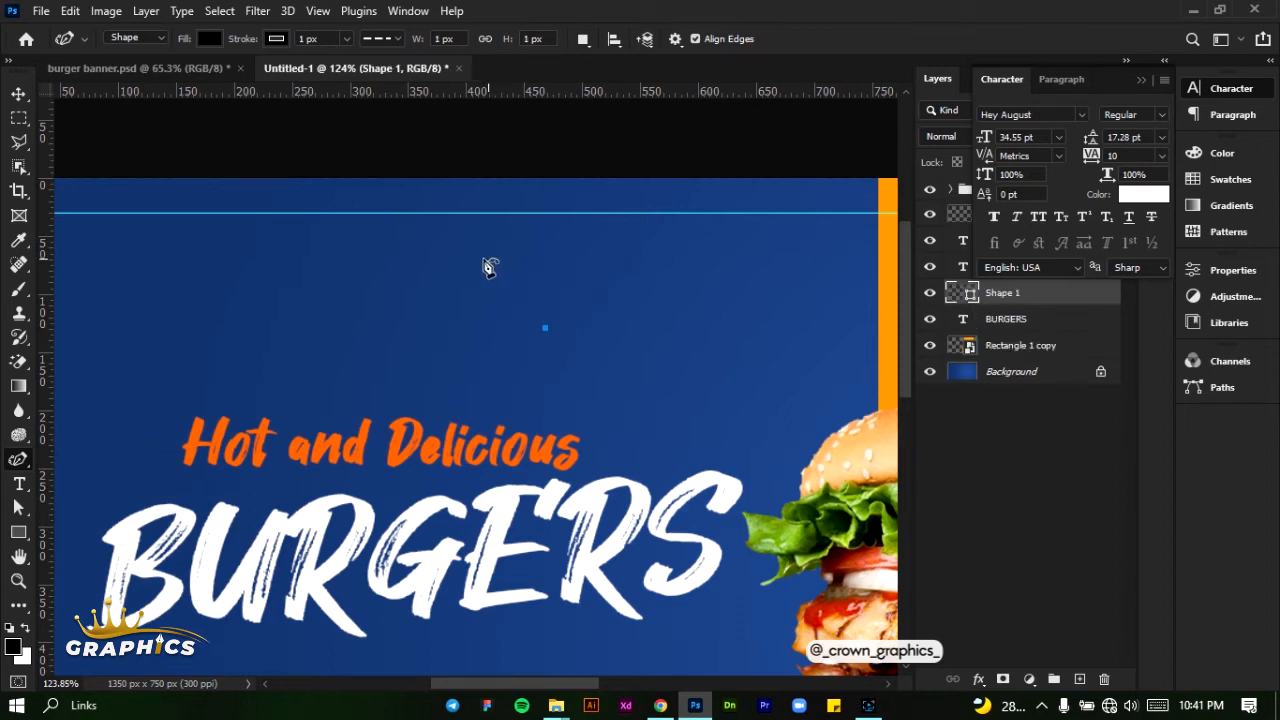
left_click(447, 323)
left_click_drag(515, 264, 509, 323)
left_click(550, 329)
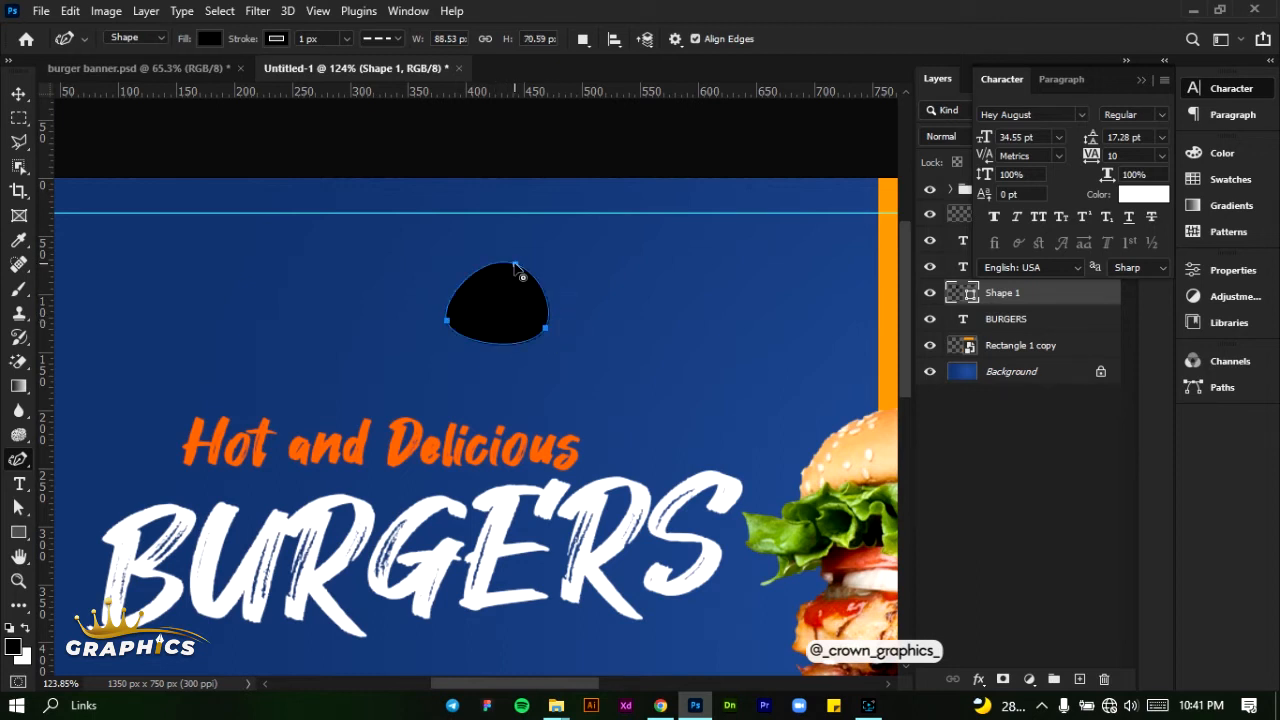
- Reshape the curve's anchor points into a tapered drop about 104 × 62 px, adding a bottom point that bends the lower edge inward
left_click(514, 264)
mouse_move(448, 328)
left_mouse_down()
mouse_move(443, 317)
mouse_move(430, 336)
left_mouse_up()
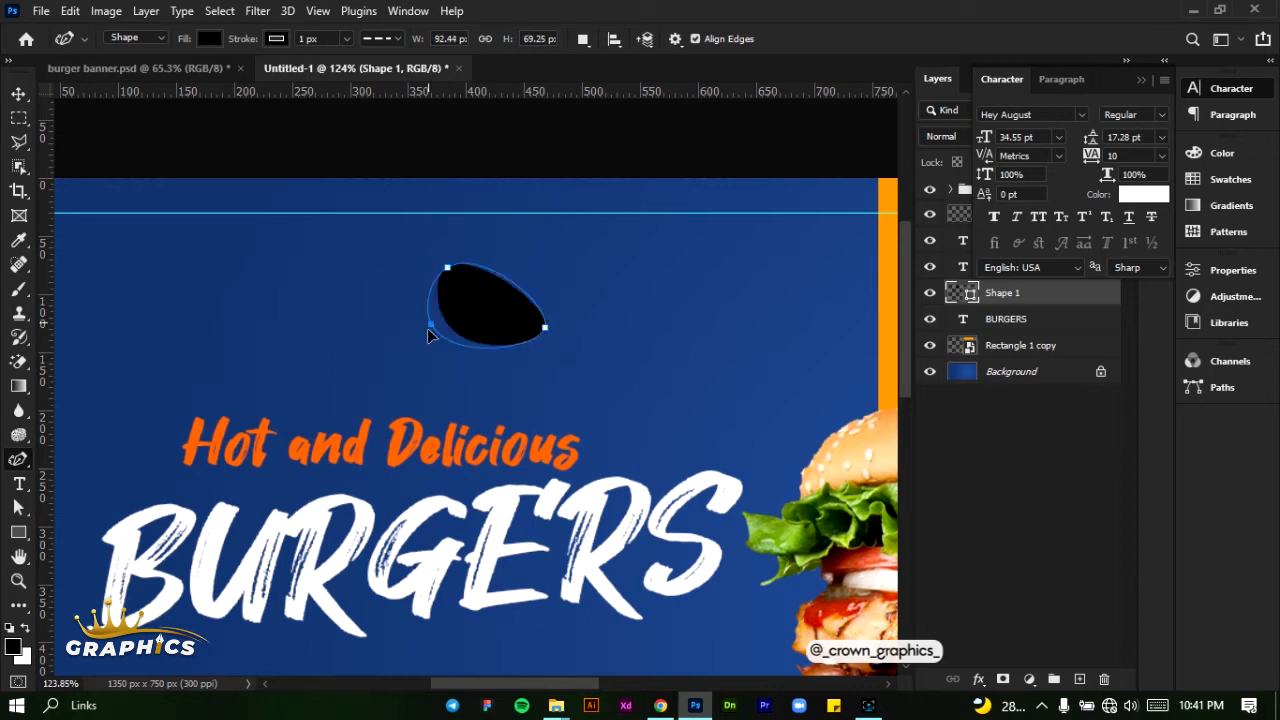
left_click(493, 355)
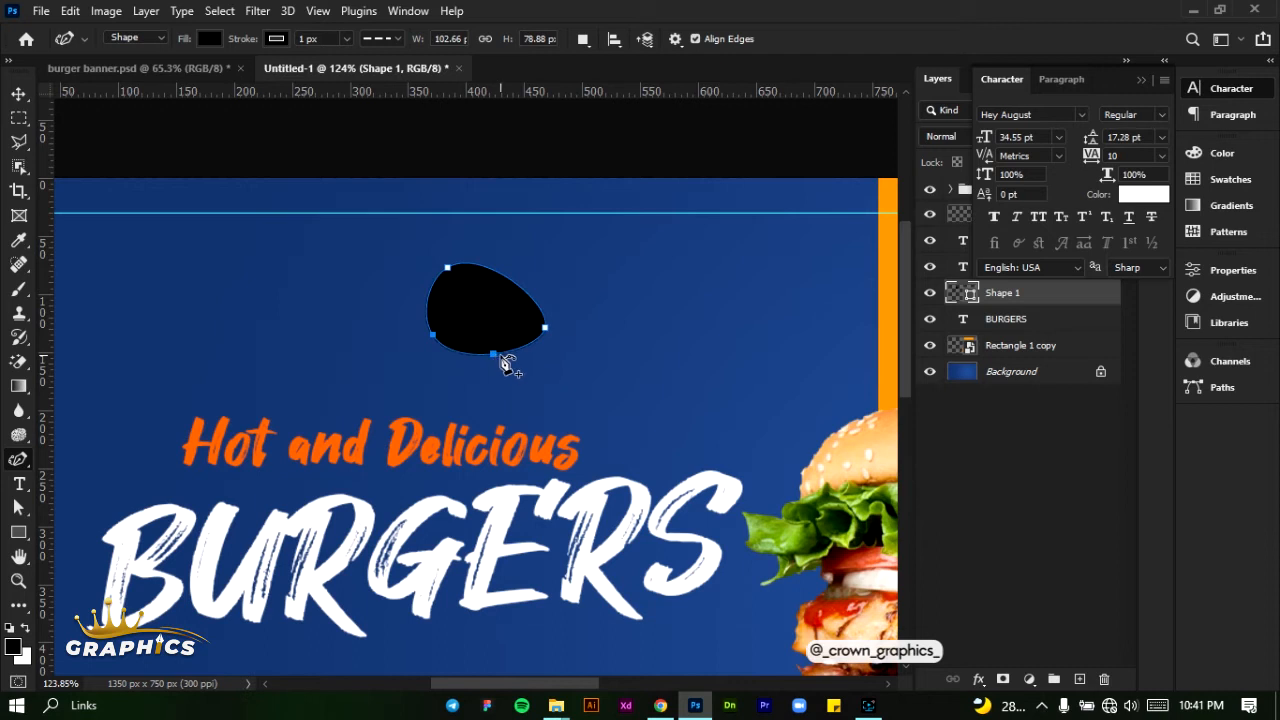
left_click(494, 355)
left_click(495, 356)
left_click_drag(495, 356, 502, 322)
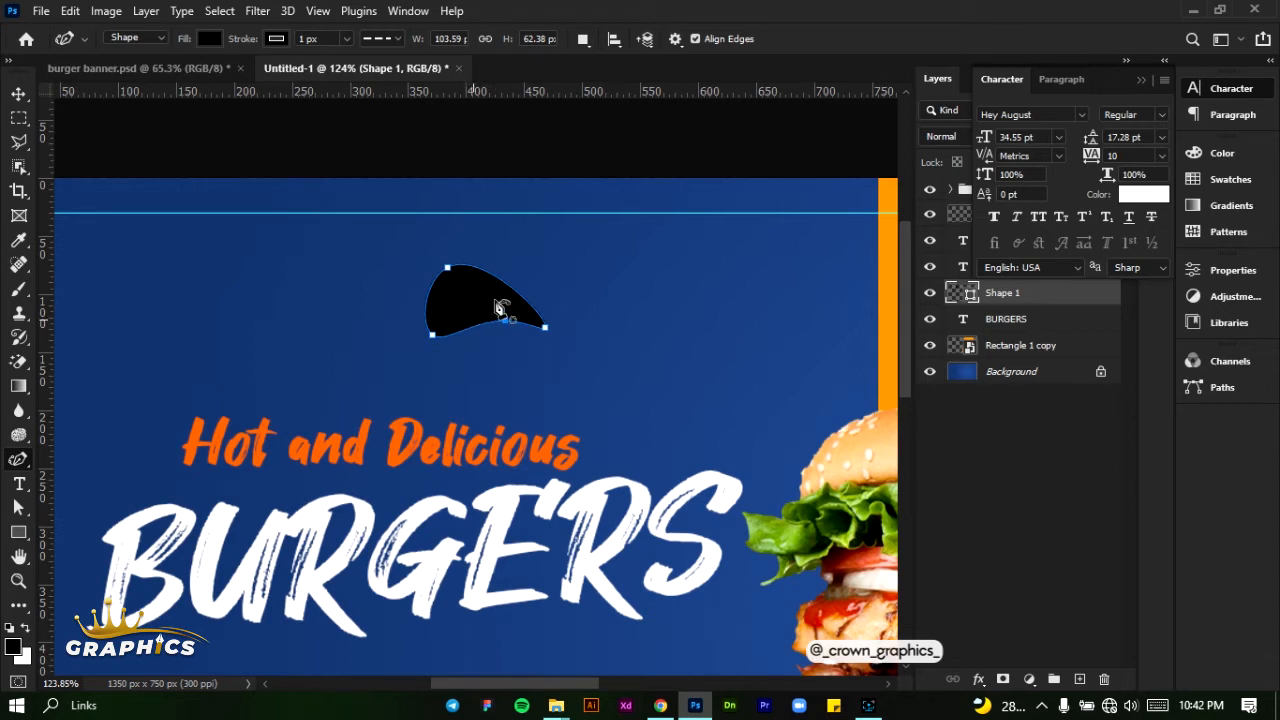
- Remove the drop shape's stroke and fill it with white
left_click(285, 39)
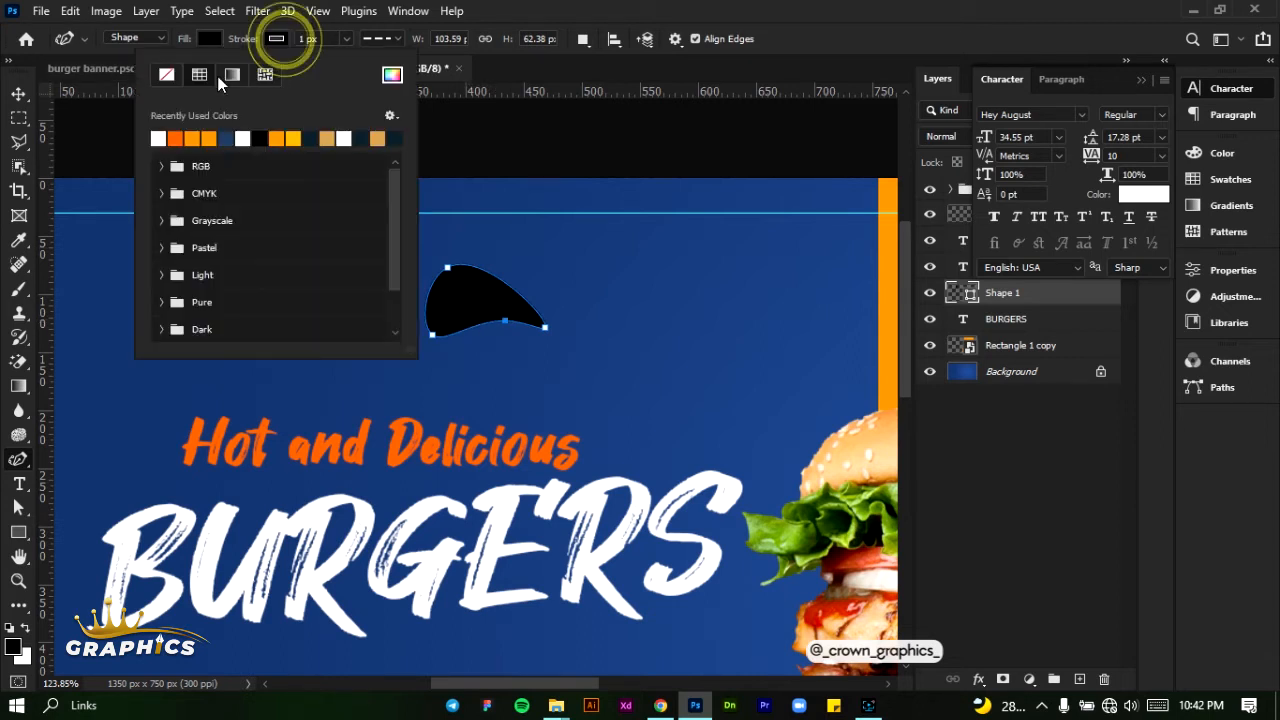
left_click(166, 74)
left_click(207, 37)
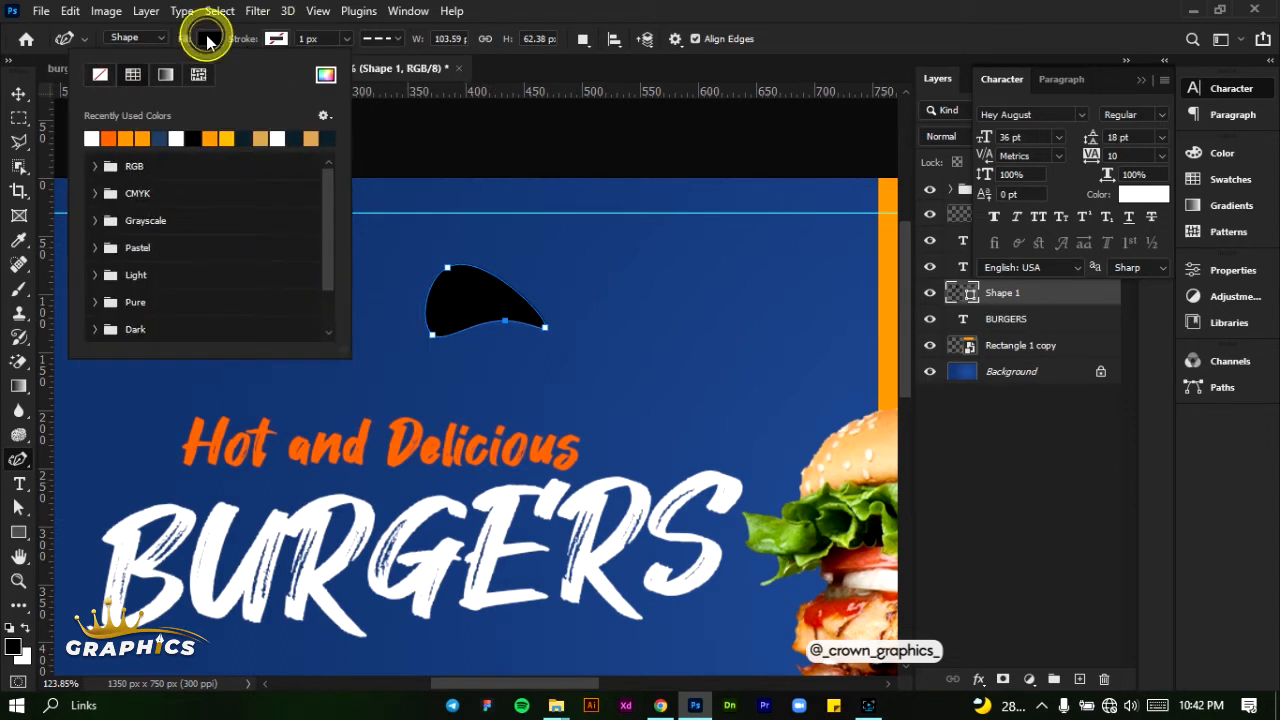
left_click(93, 136)
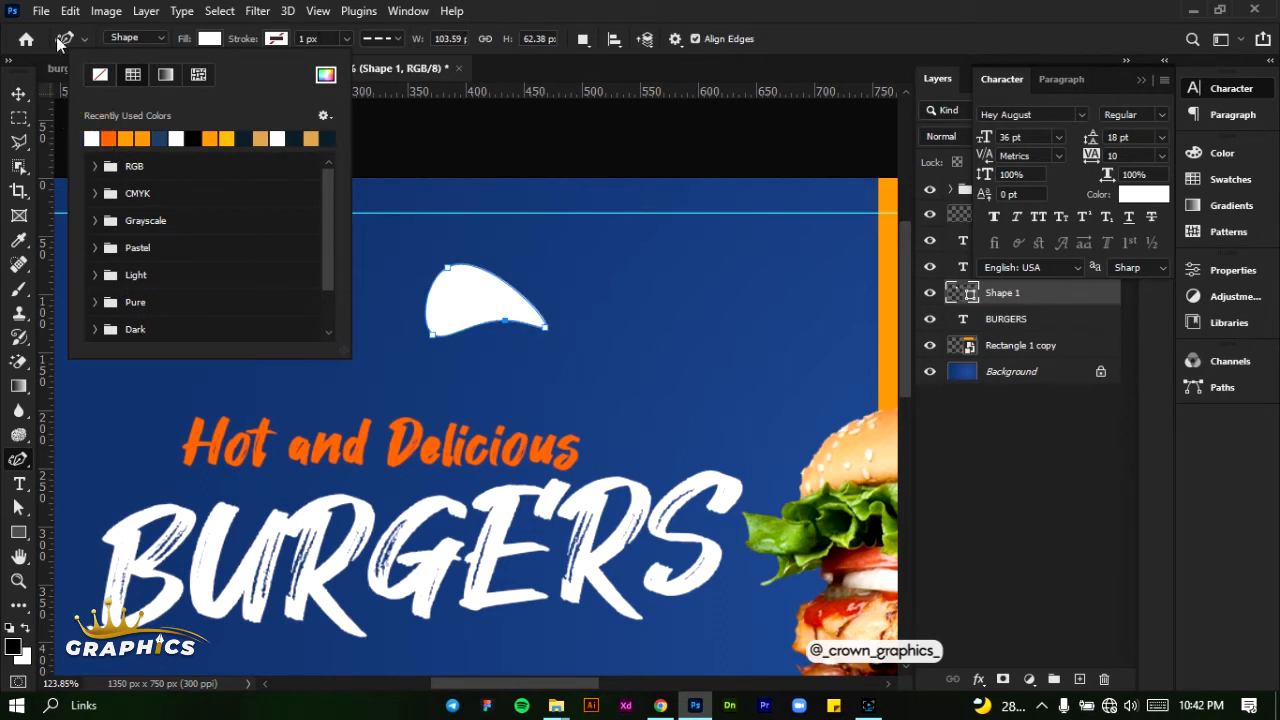
- Scale the white drop shape to 61.86% and place it just left of the B in BURGERS
left_click(18, 95)
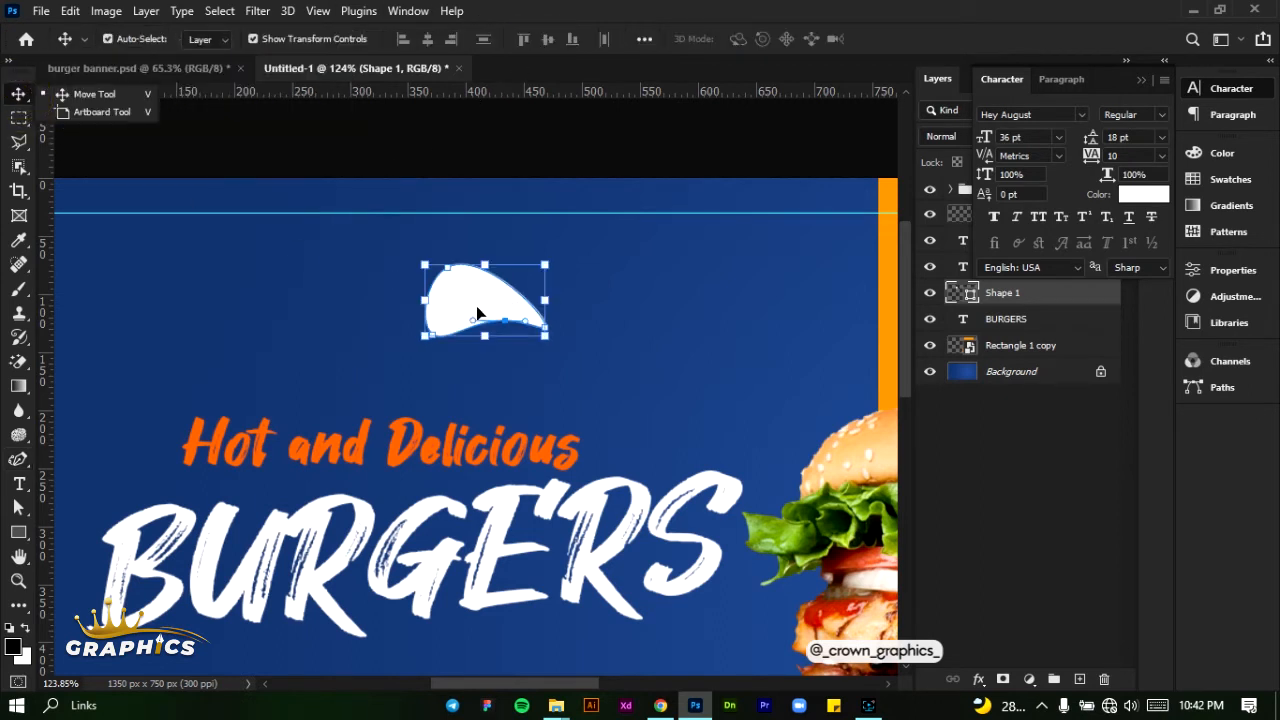
left_click_drag(466, 288, 168, 385)
key("ctrl")
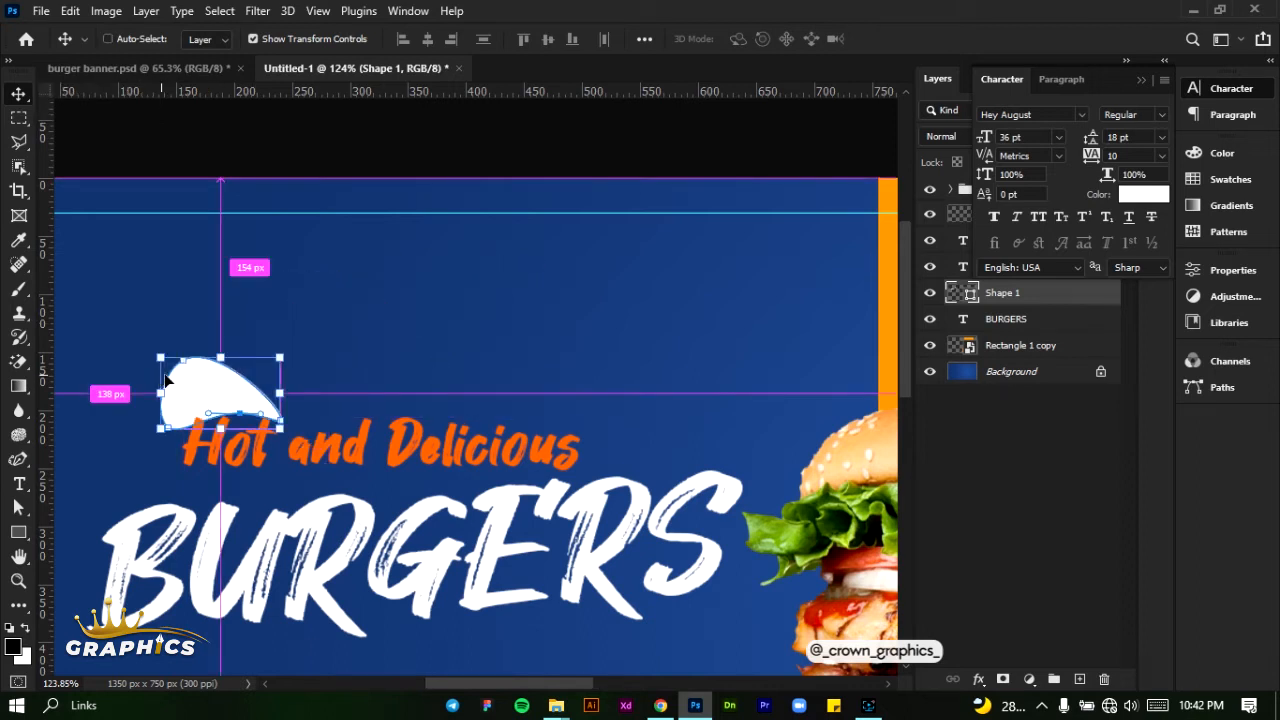
scroll(165, 378, "left", 3)
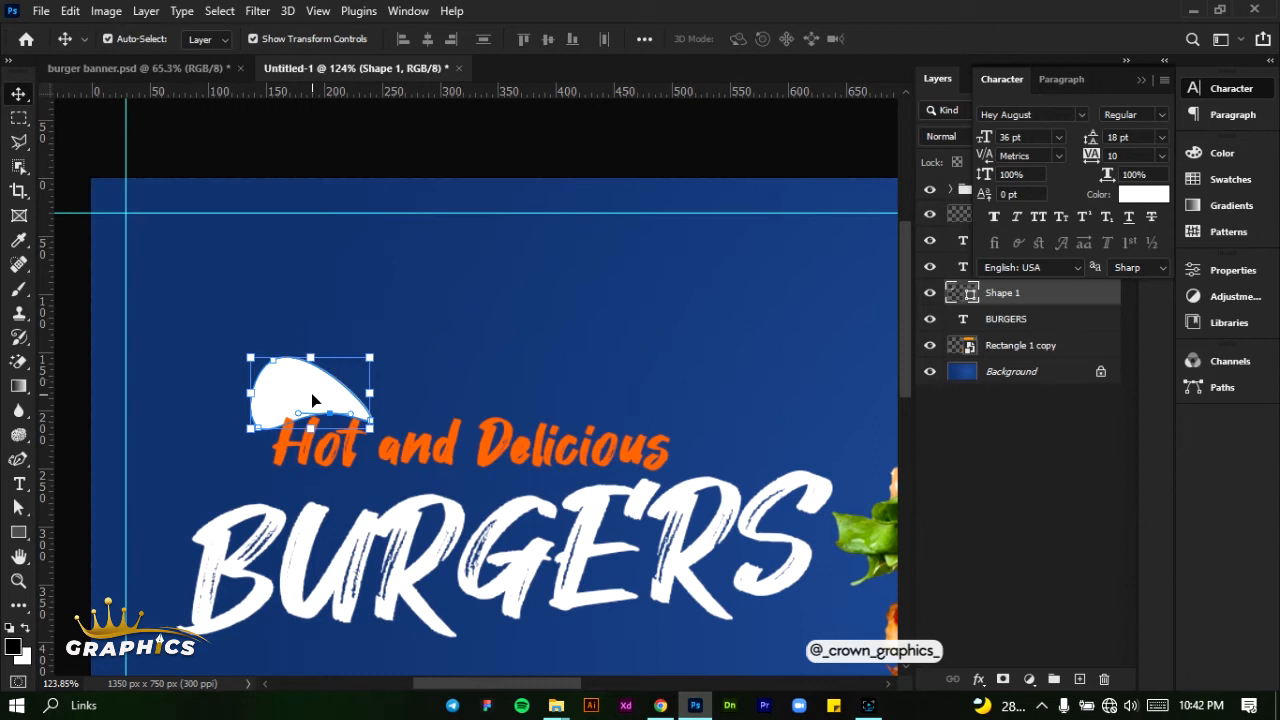
left_click_drag(370, 428, 151, 563)
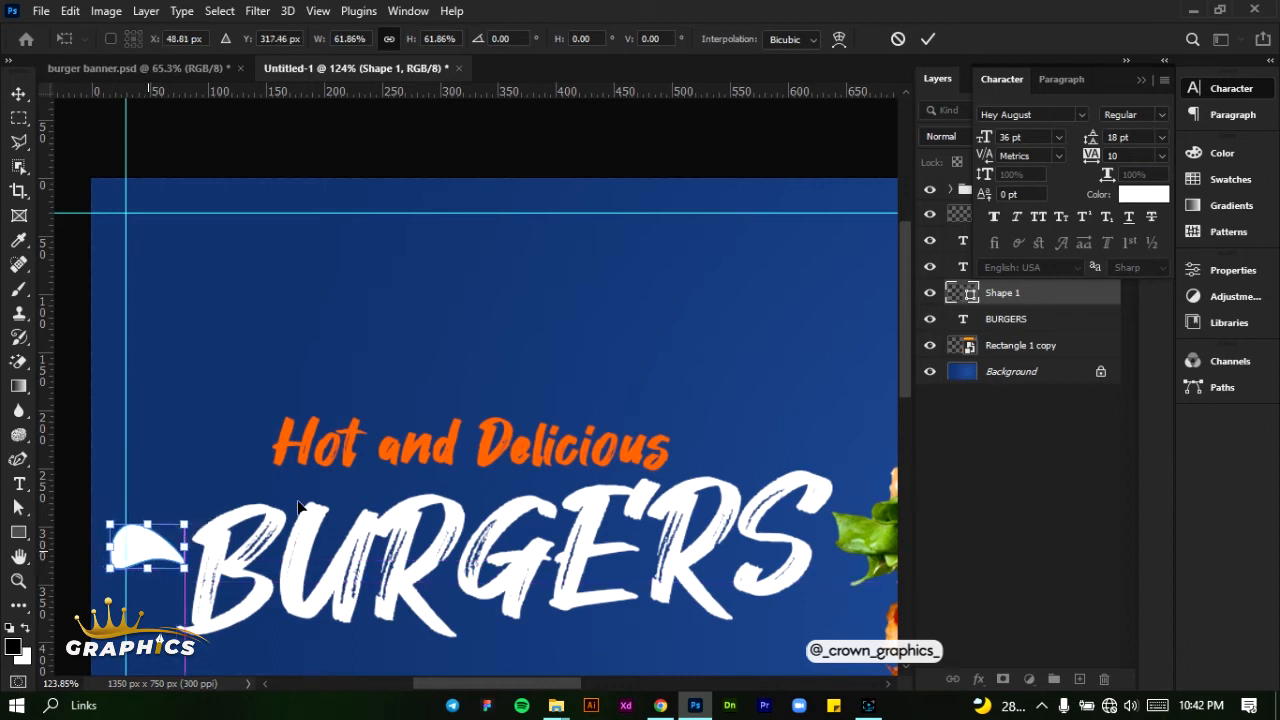
left_click(929, 40)
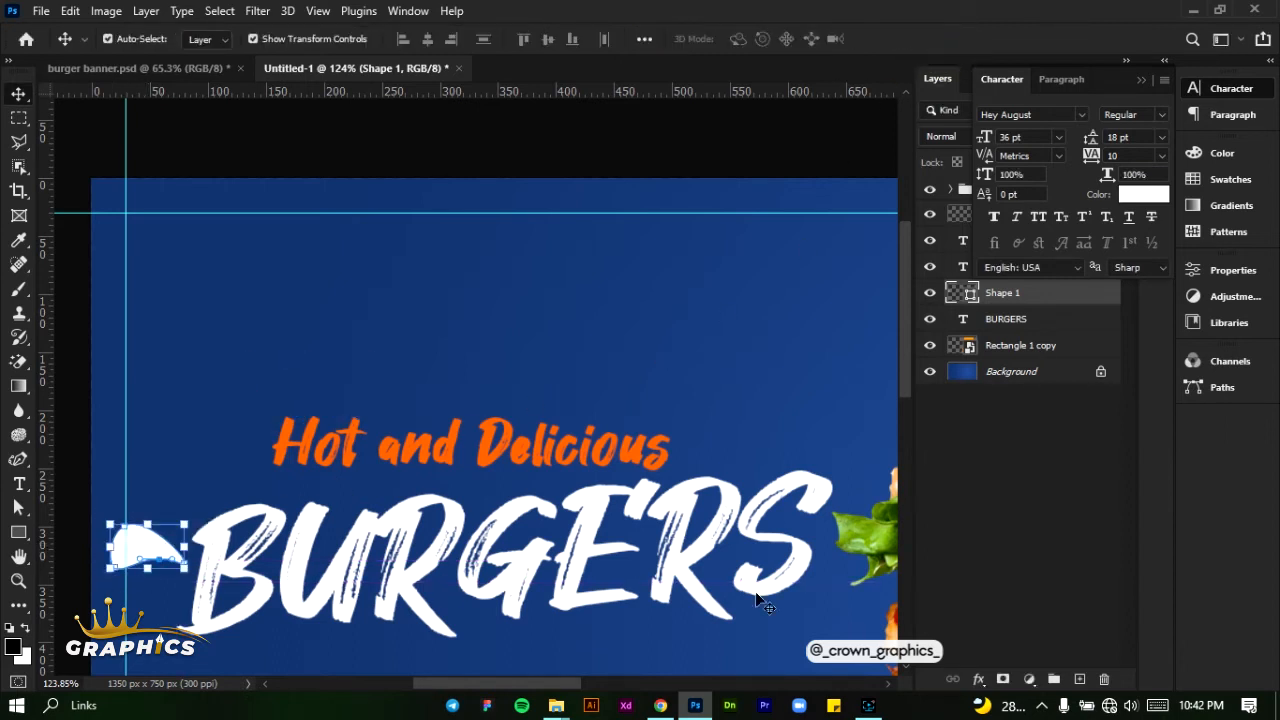
- Duplicate the white drop and arrange the pair beside the B of BURGERS, with the lower drop flipped vertically beneath the upper one
left_click(1140, 88)
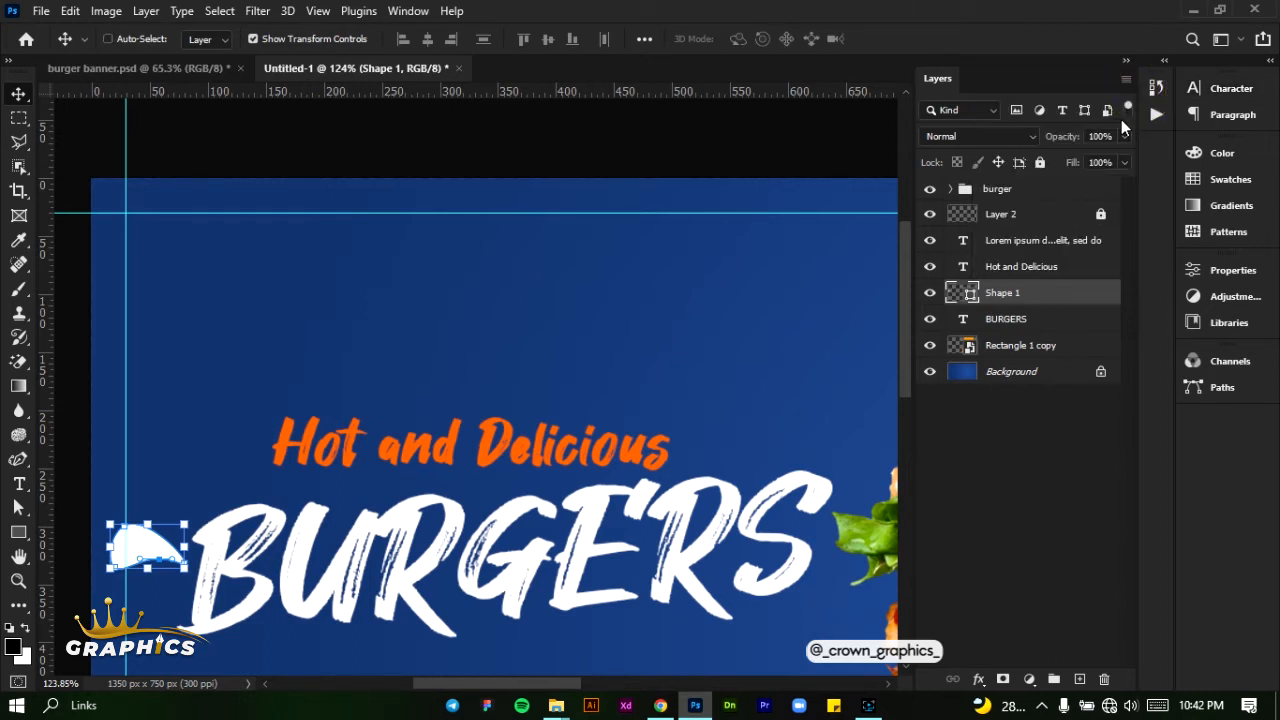
key("ctrl+j")
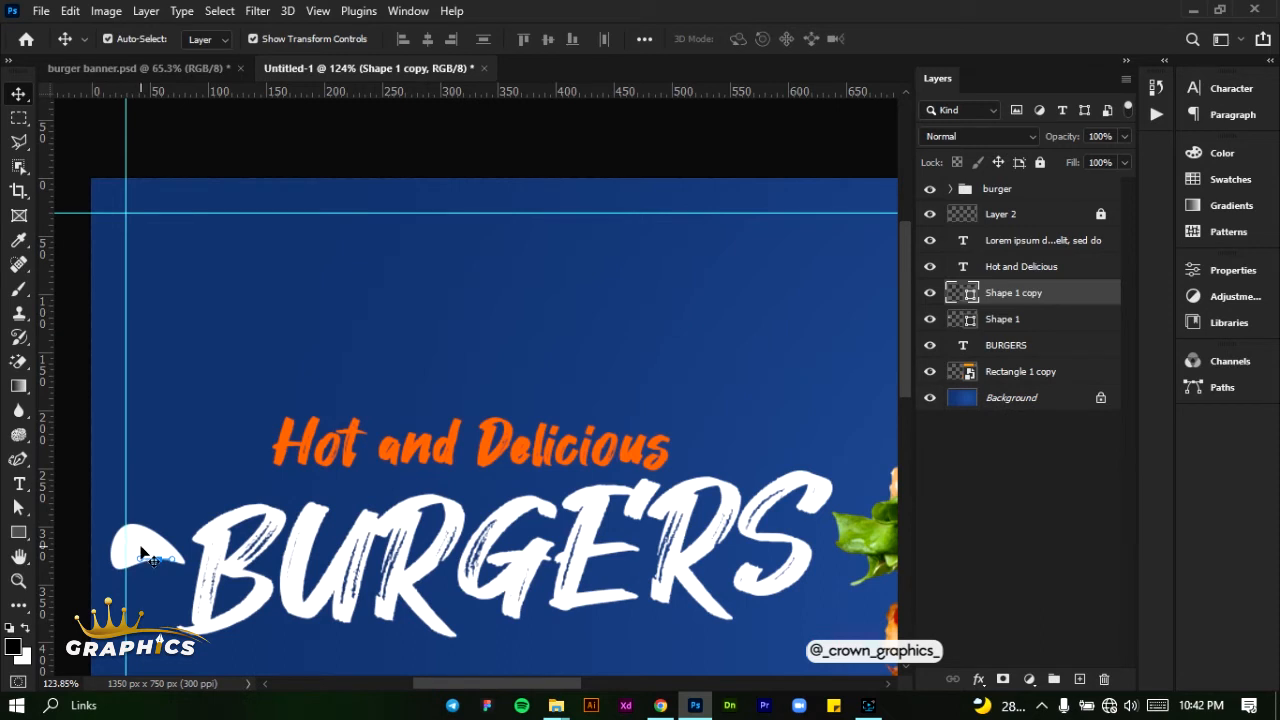
left_click_drag(141, 547, 141, 581)
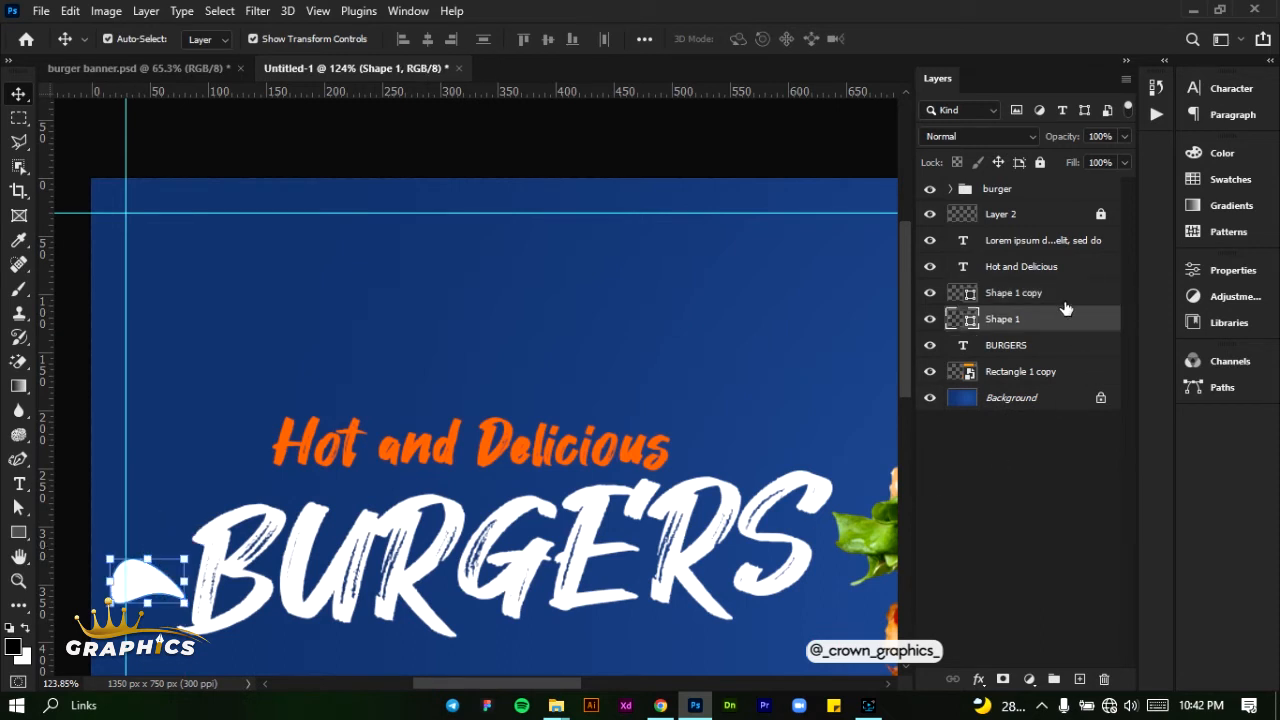
key("ctrl+j")
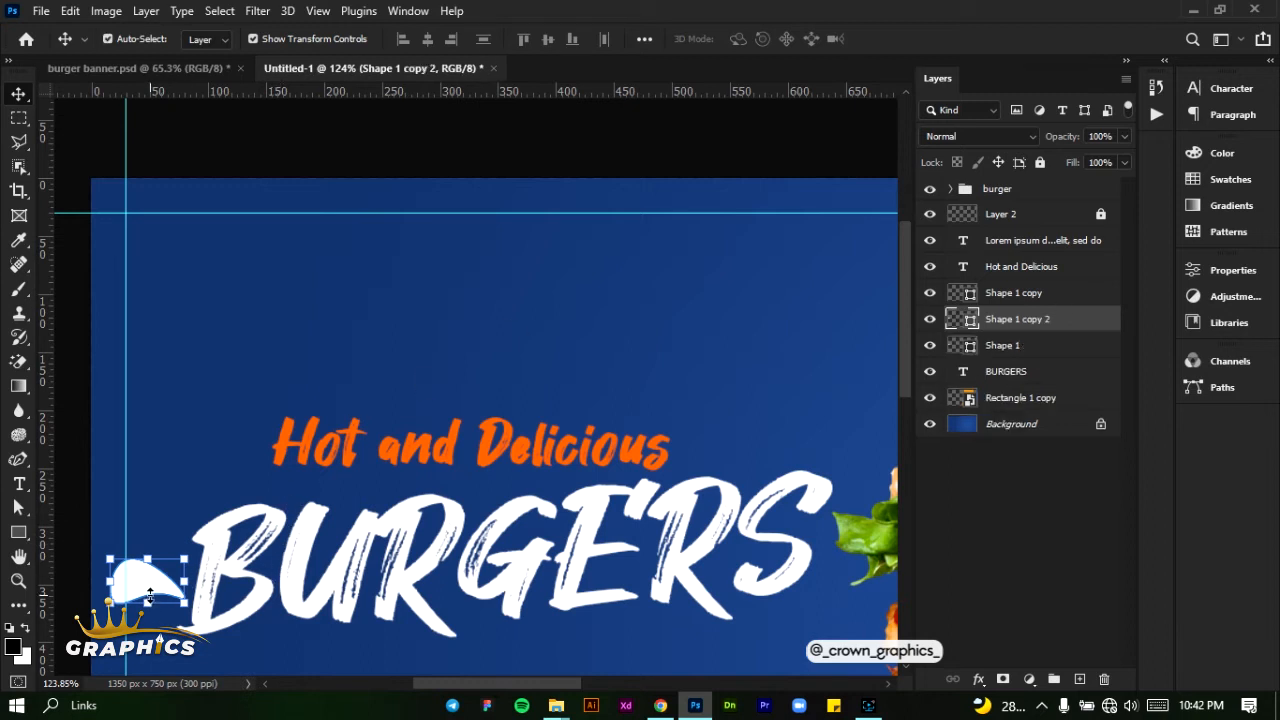
mouse_move(150, 592)
left_mouse_down()
mouse_move(152, 550)
mouse_move(155, 596)
mouse_move(162, 588)
mouse_move(148, 604)
mouse_move(205, 605)
mouse_move(160, 590)
left_mouse_up()
key("ctrl+t")
left_click(929, 39)
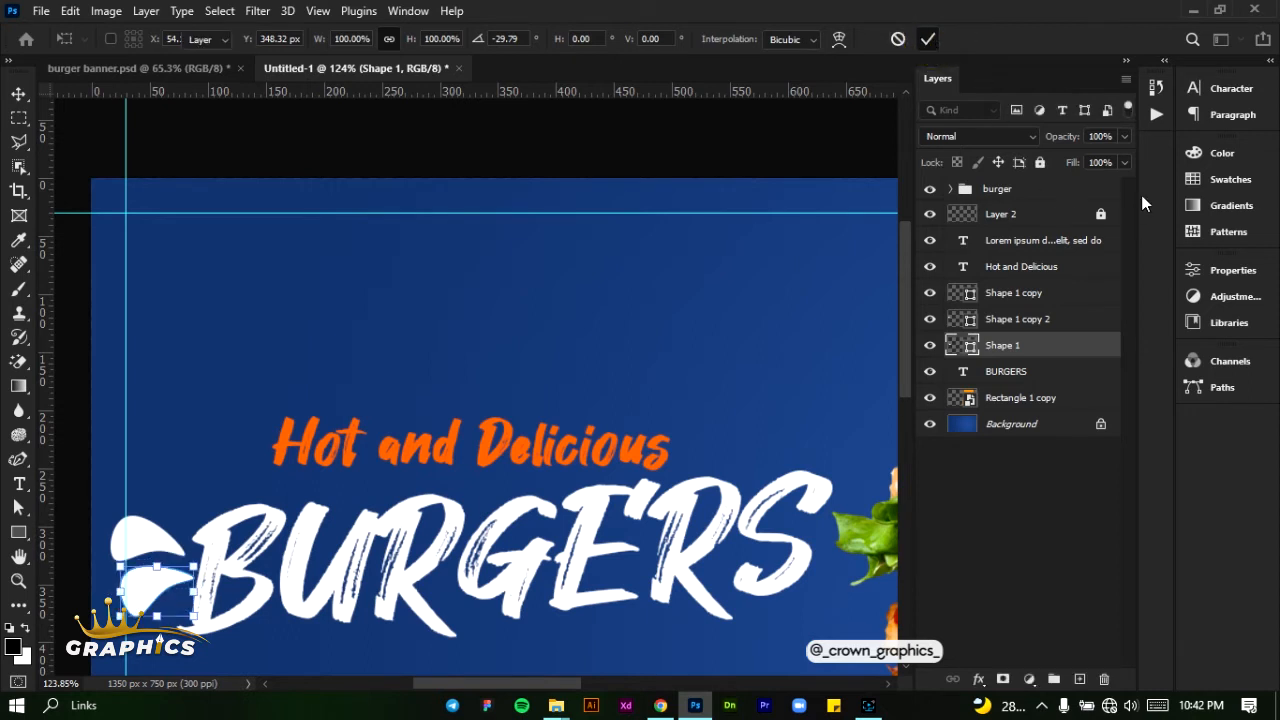
- Fill the lower drop shape with the yellow-orange recent swatch
left_click(1240, 190)
left_click(989, 203)
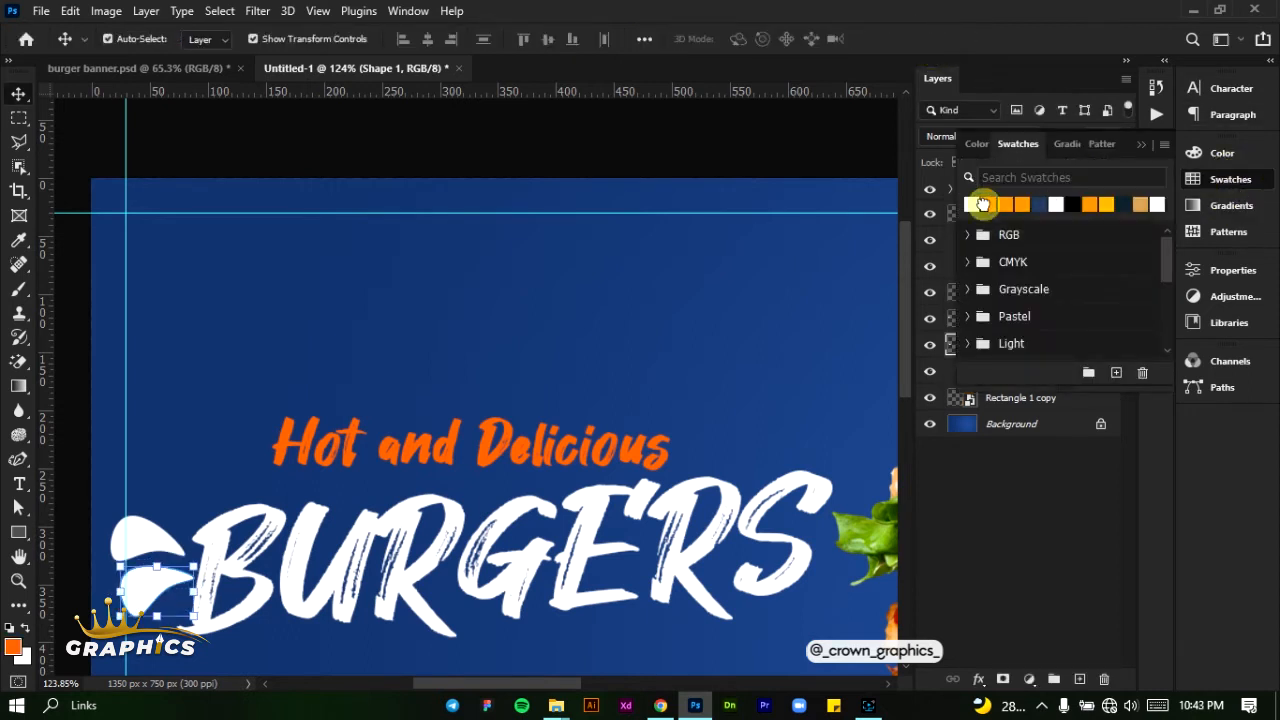
left_click(1018, 203)
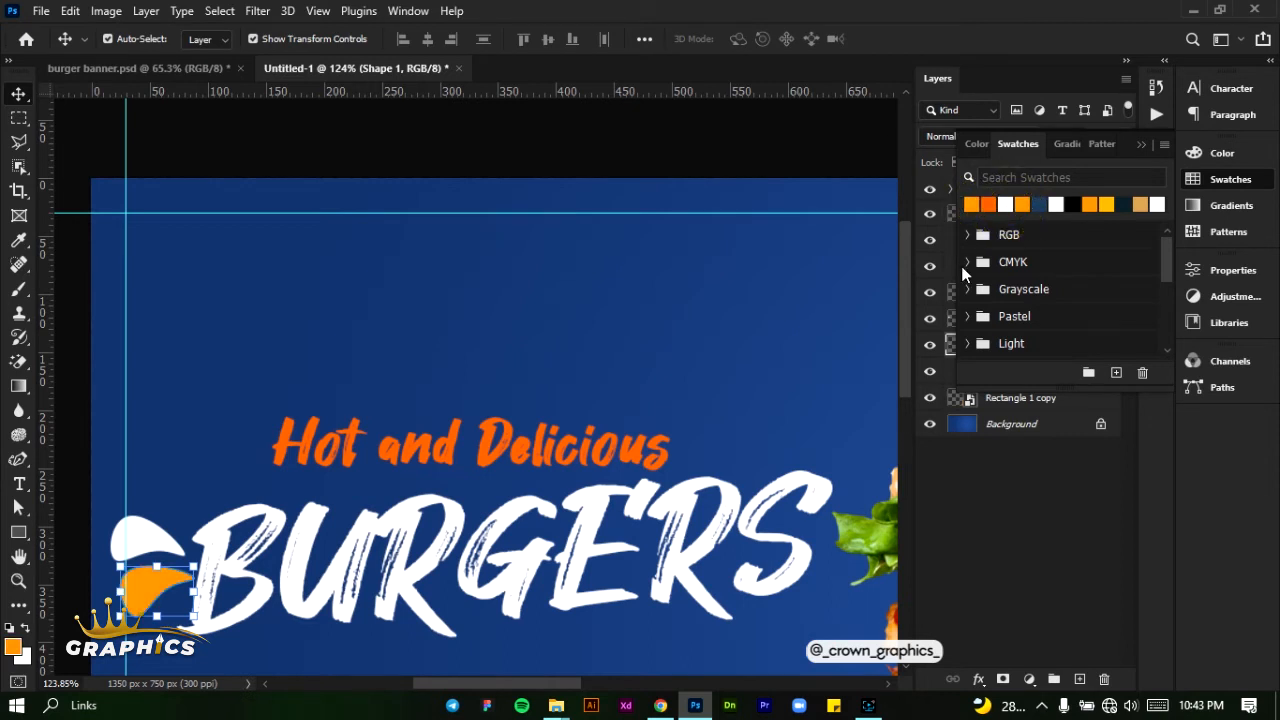
- Combine the white and orange drop shapes into one smart object
left_click_drag(85, 489, 131, 596)
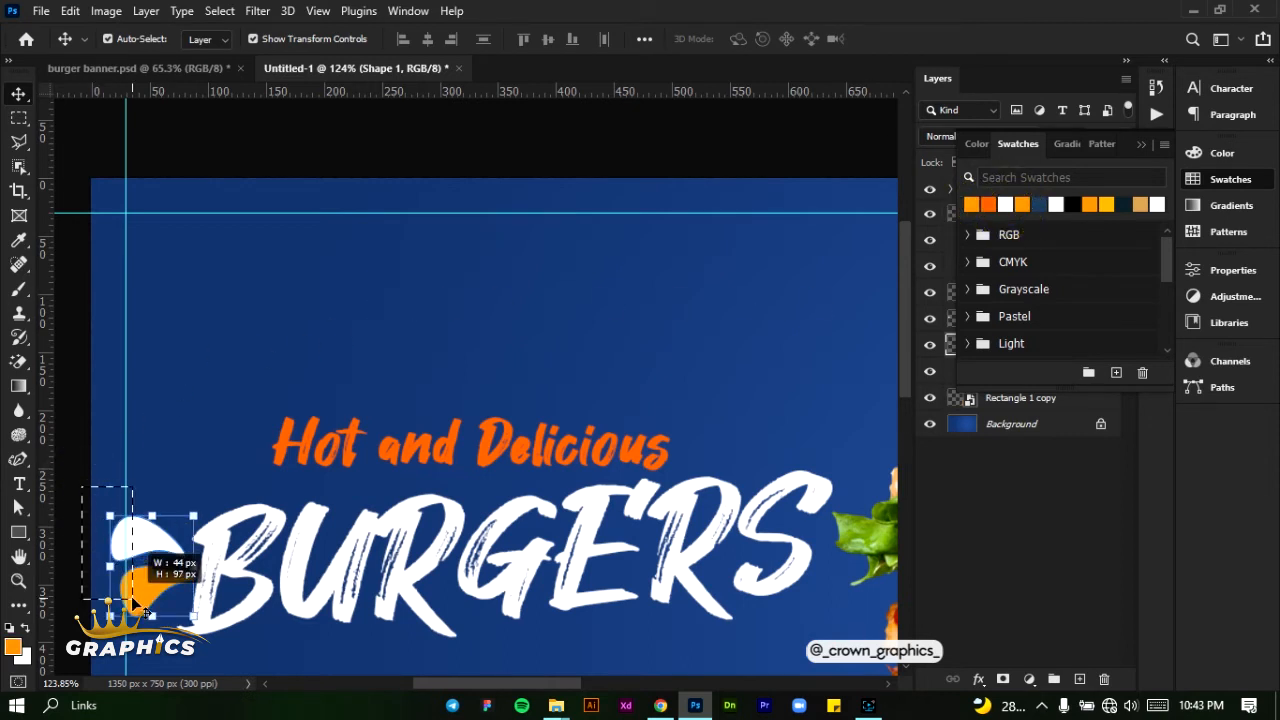
left_click(1145, 148)
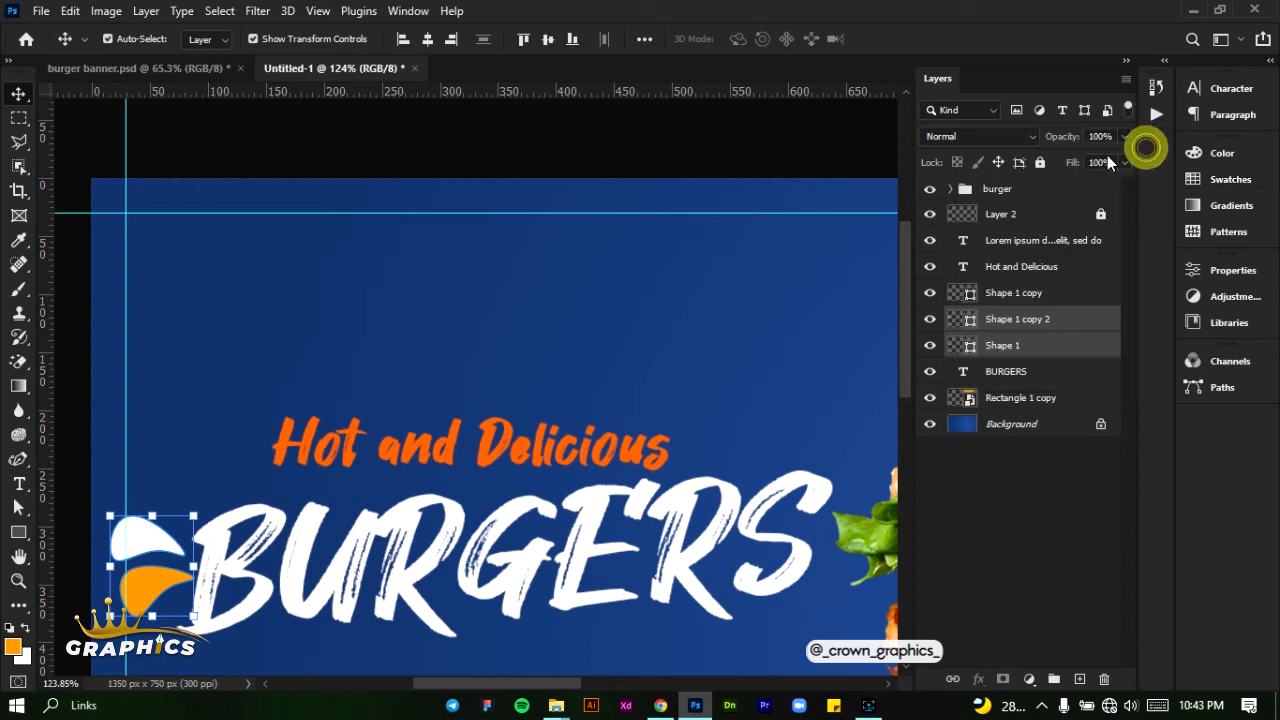
right_click(1038, 322)
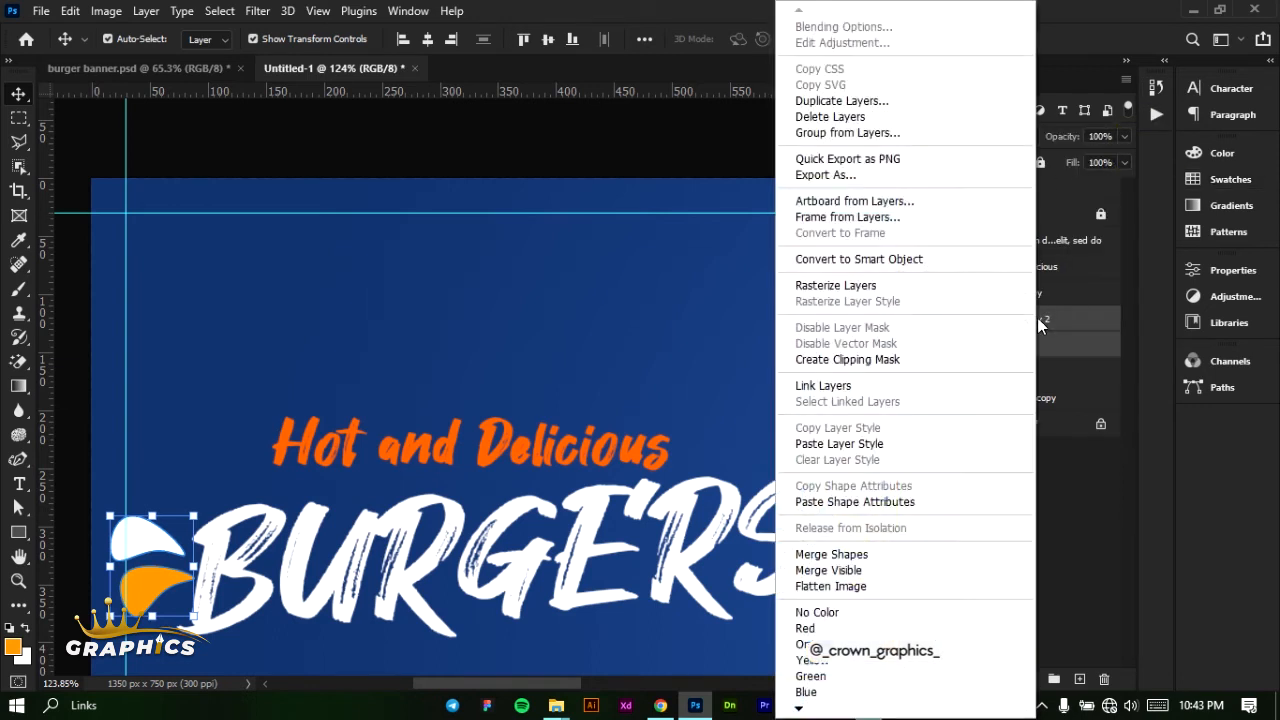
left_click(868, 261)
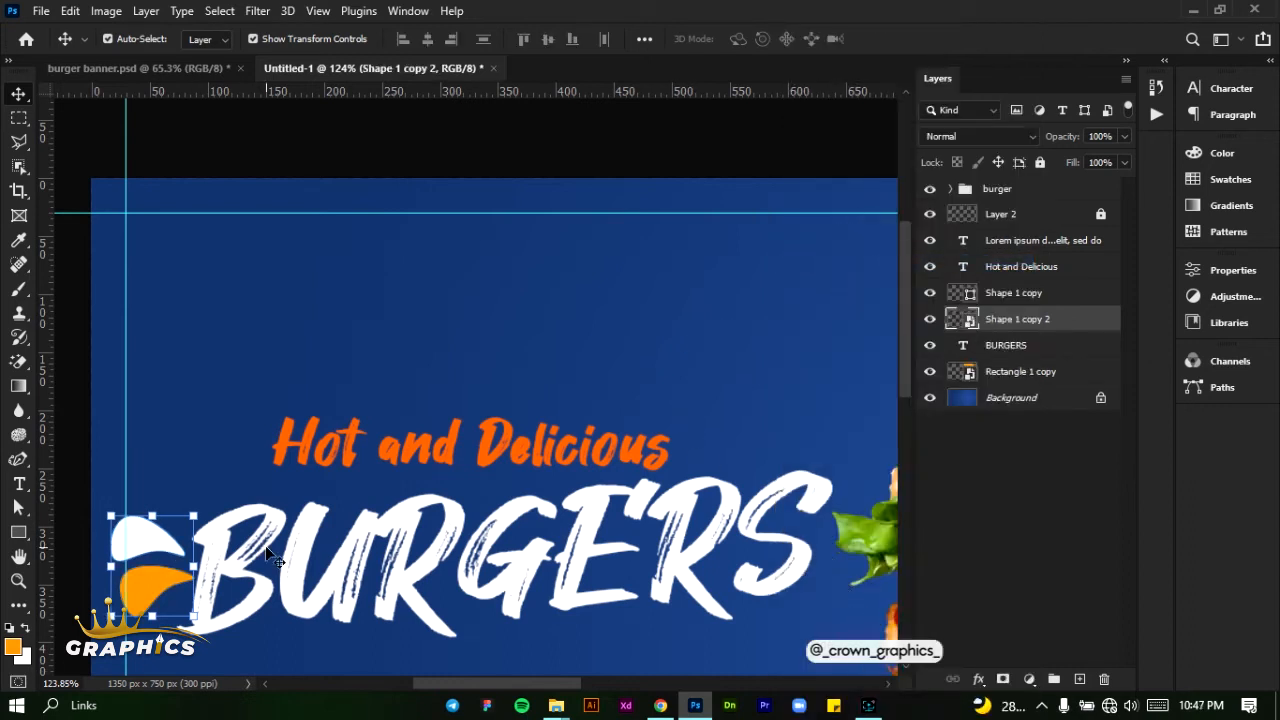
- Delete the leftover Shape 1 copy layer above the drop accent's smart object
scroll(296, 530, "down", 3)
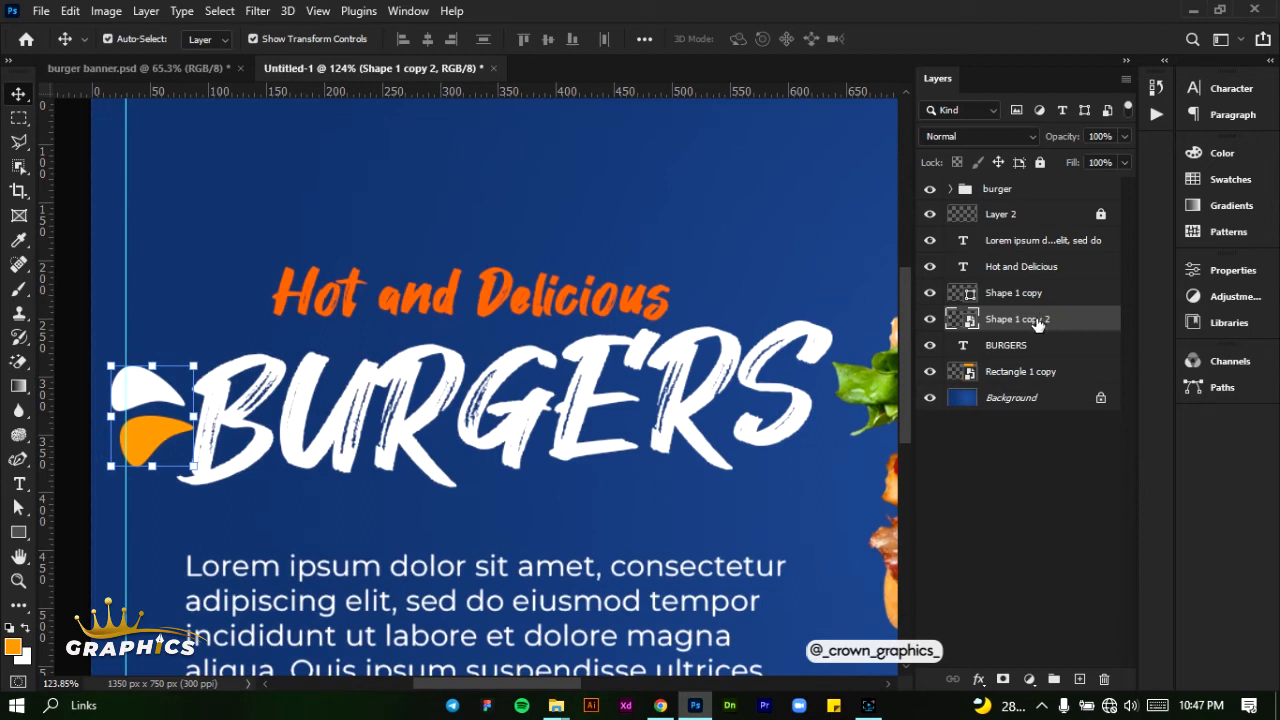
left_click(1036, 300)
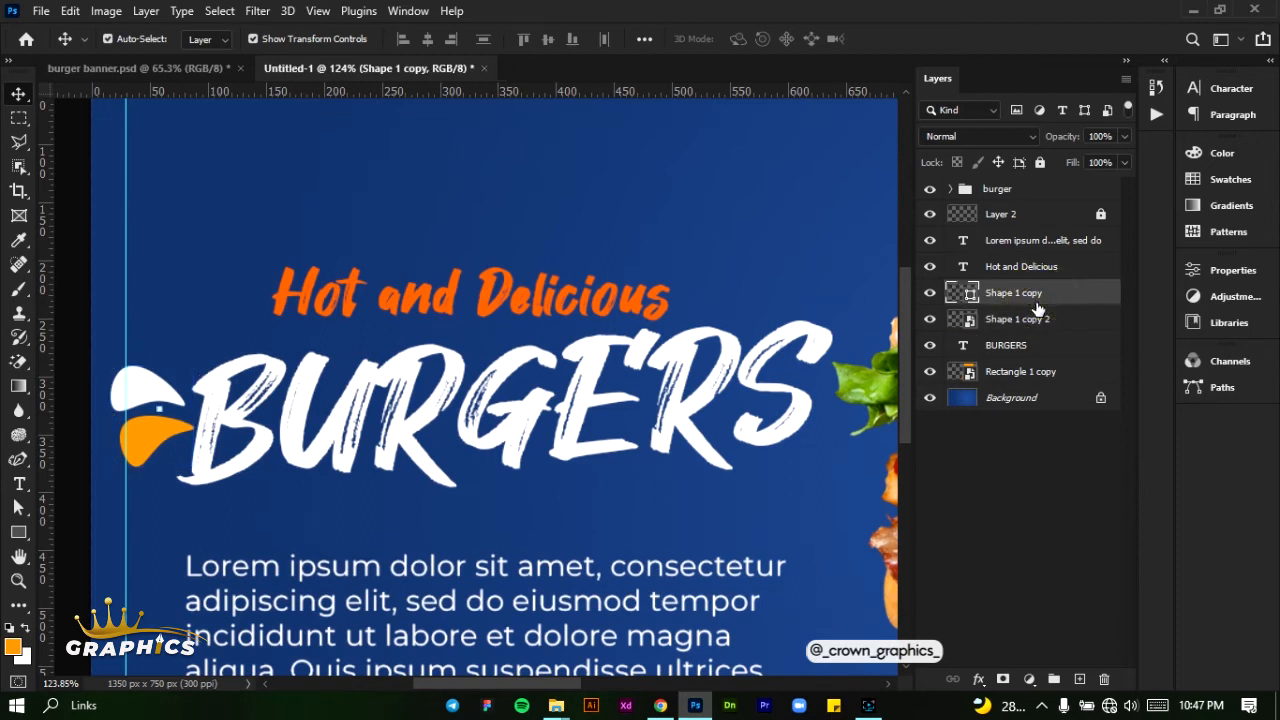
key("Delete")
- Duplicate the drop accent, flip the copy horizontally and place it just after the final S of BURGERS
left_click_drag(1032, 300, 1086, 679)
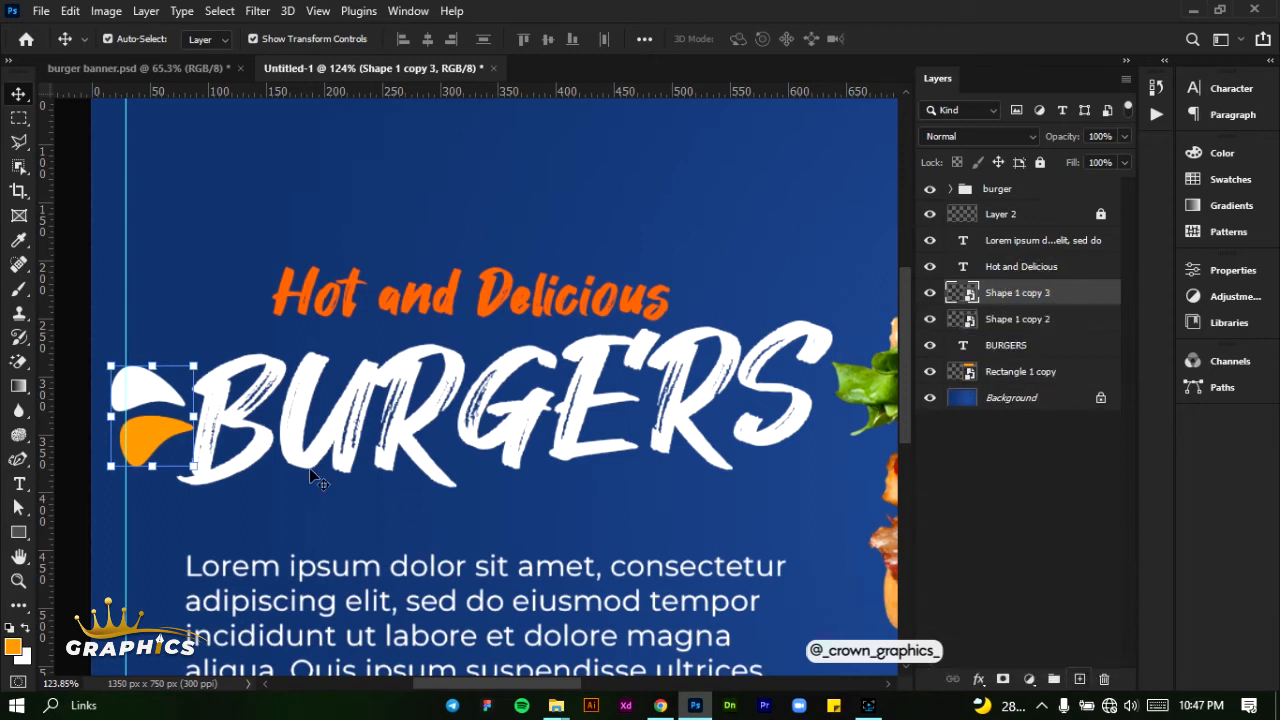
left_click_drag(150, 440, 799, 419)
left_click(72, 11)
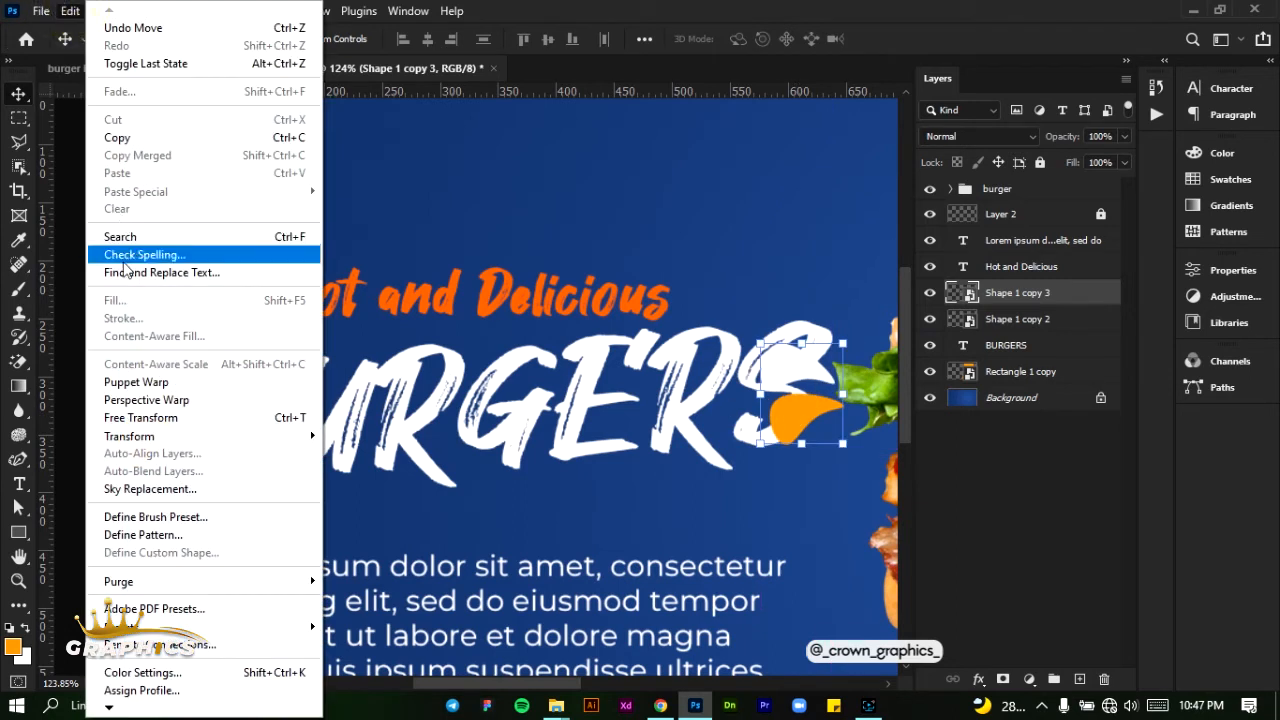
mouse_move(145, 440)
left_click(365, 436)
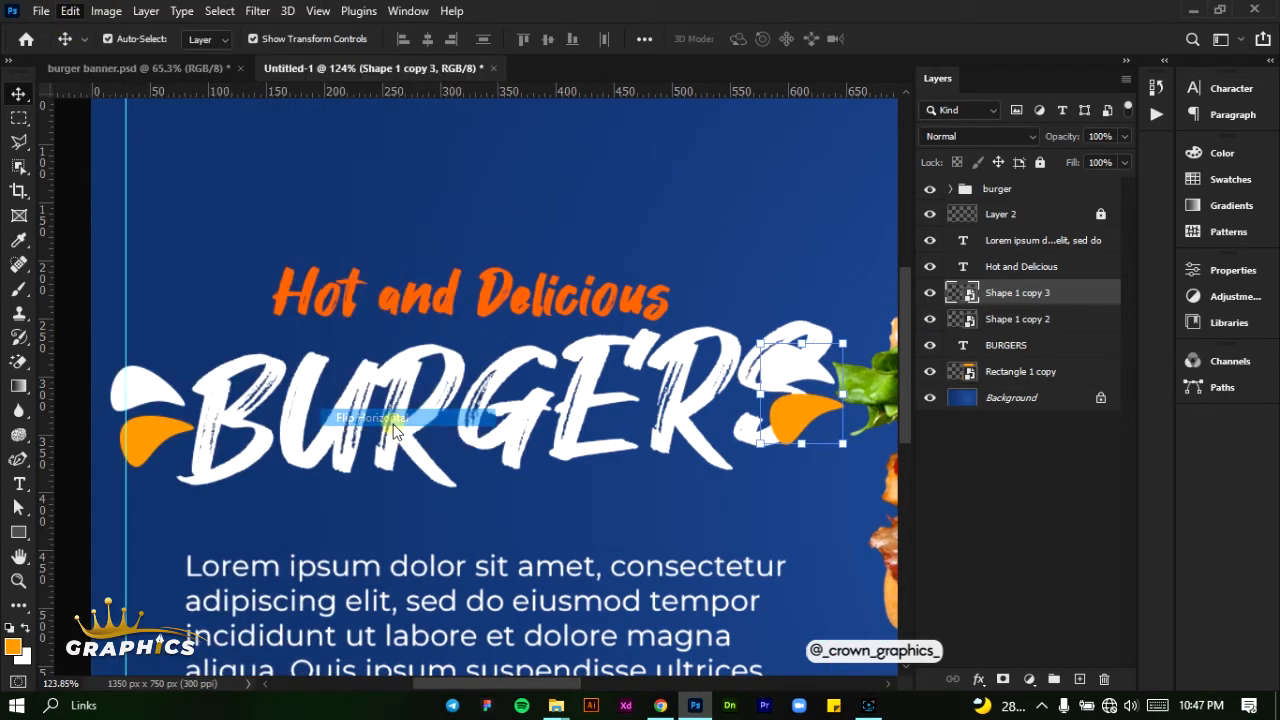
left_click_drag(815, 415, 870, 425)
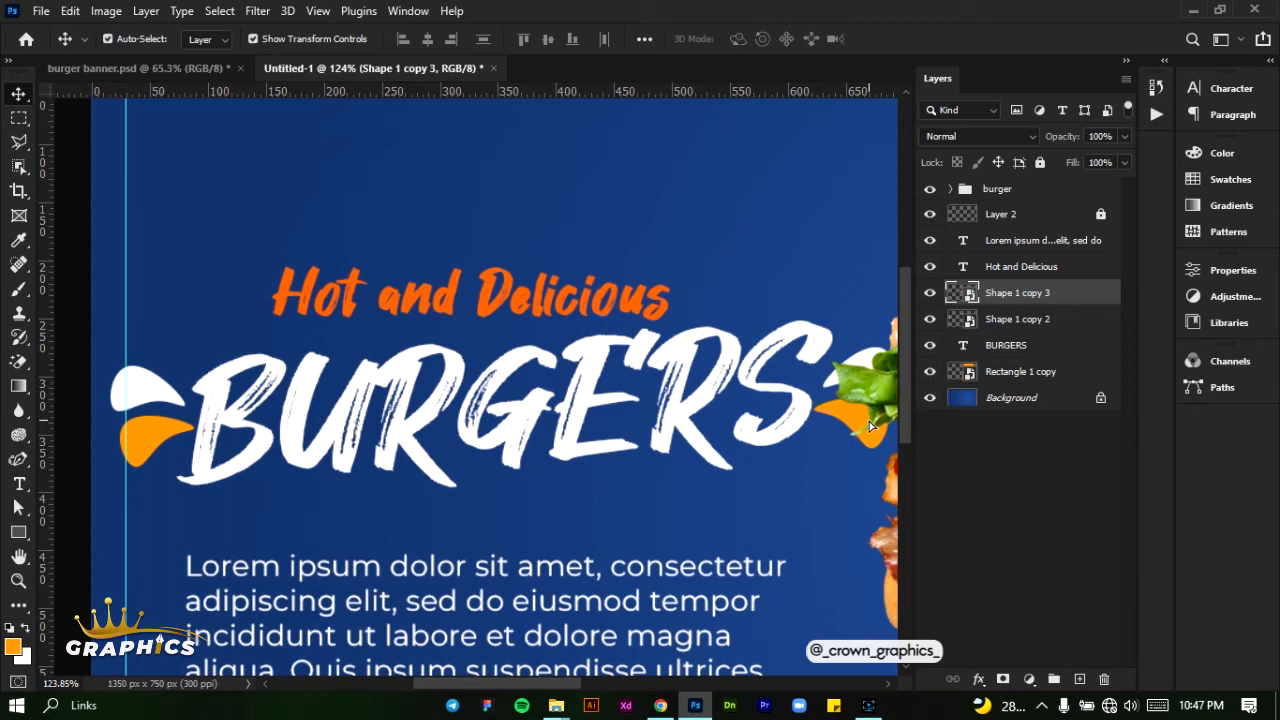
- Group the two drop accents on either side of BURGERS and lock the group
left_click(1050, 328, "ctrl")
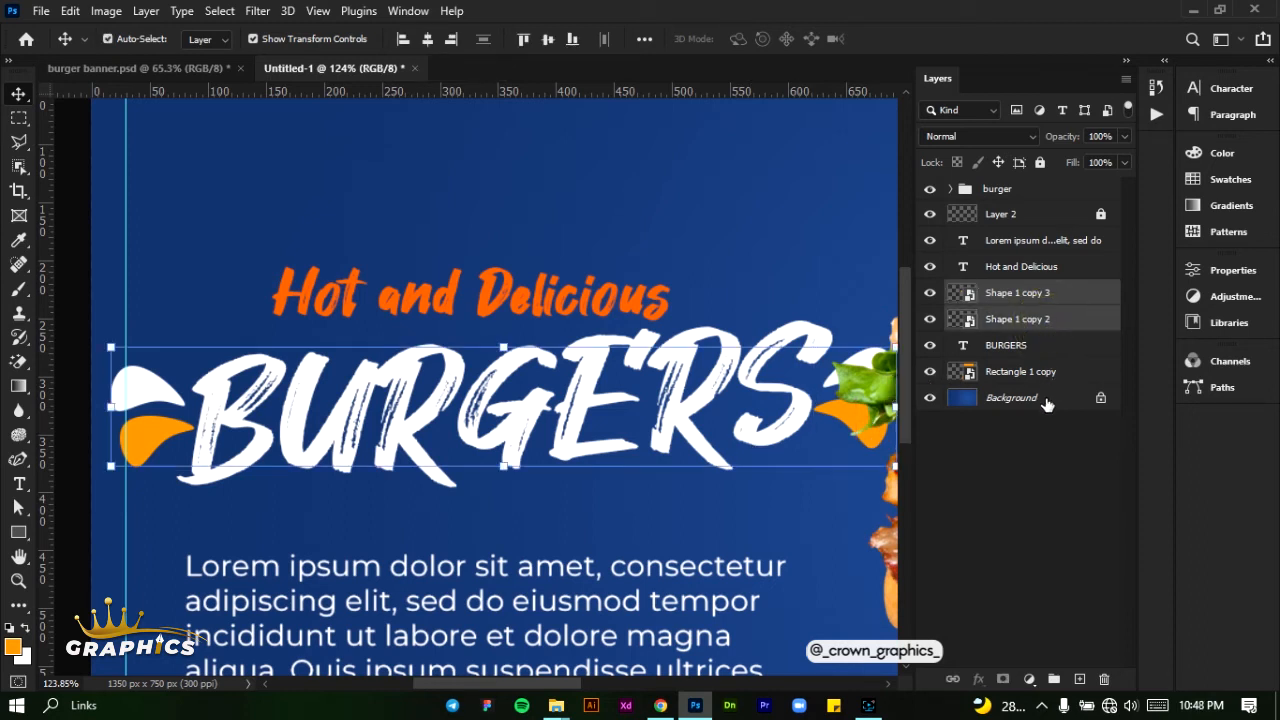
key("ctrl+g")
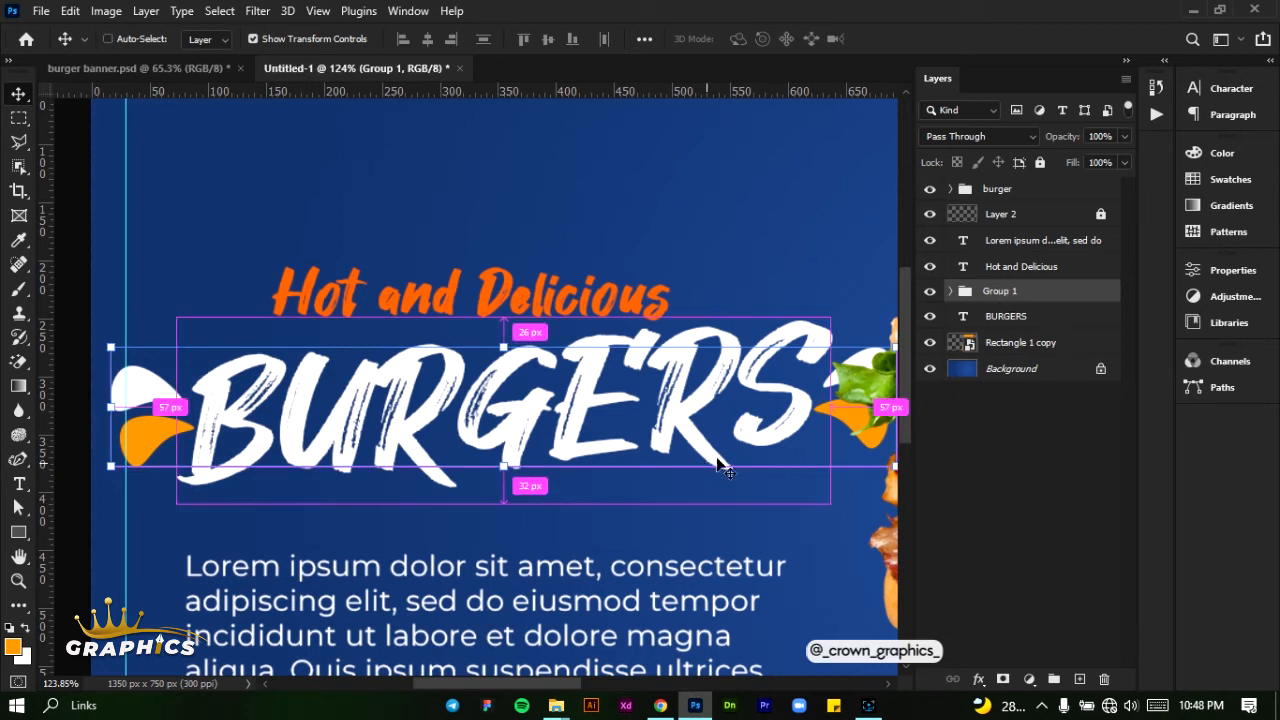
scroll(720, 467, "down", 1)
left_click(1040, 163)
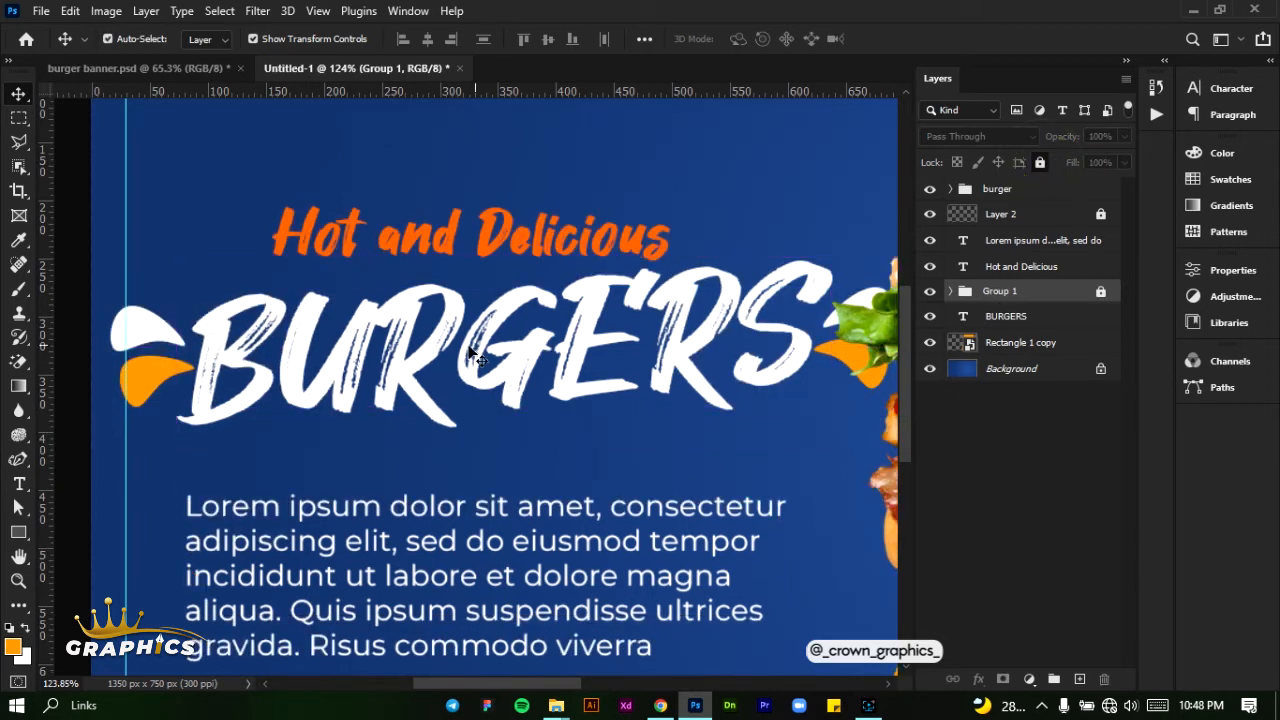
- Place the phone-call image from the BANNER PC folder into the banner document
scroll(472, 352, "down", 4)
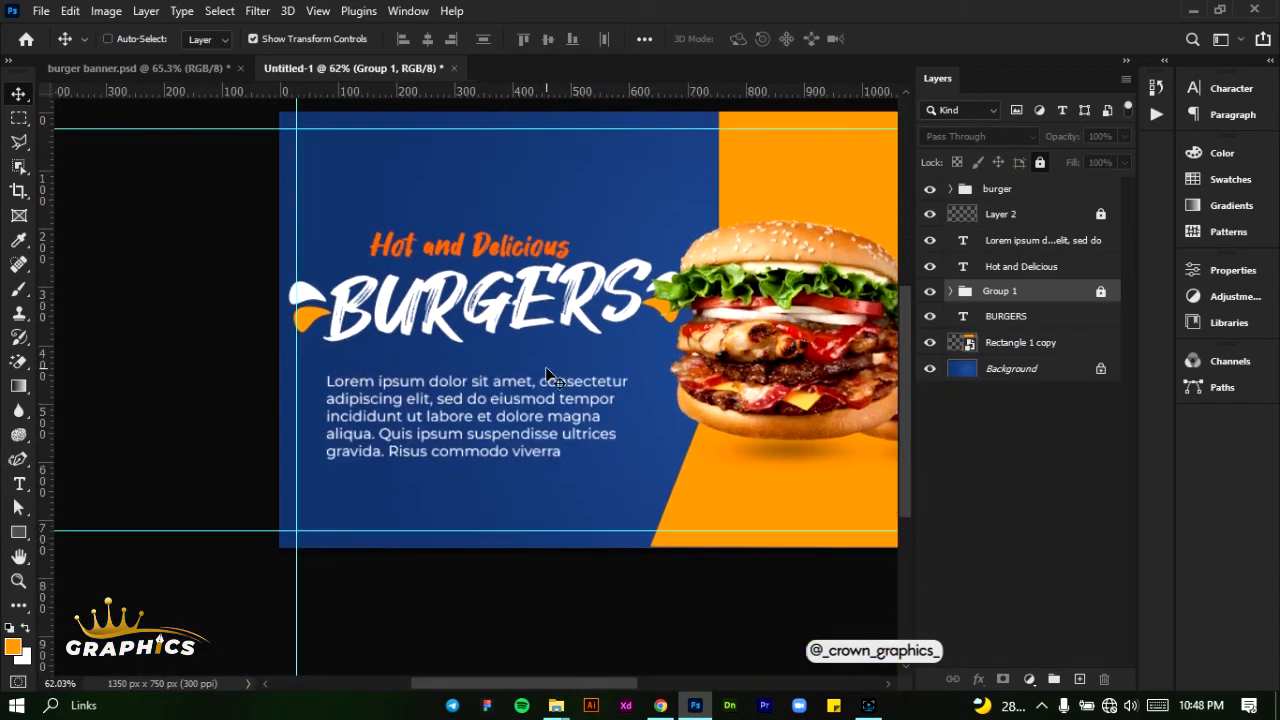
scroll(550, 380, "right", 1)
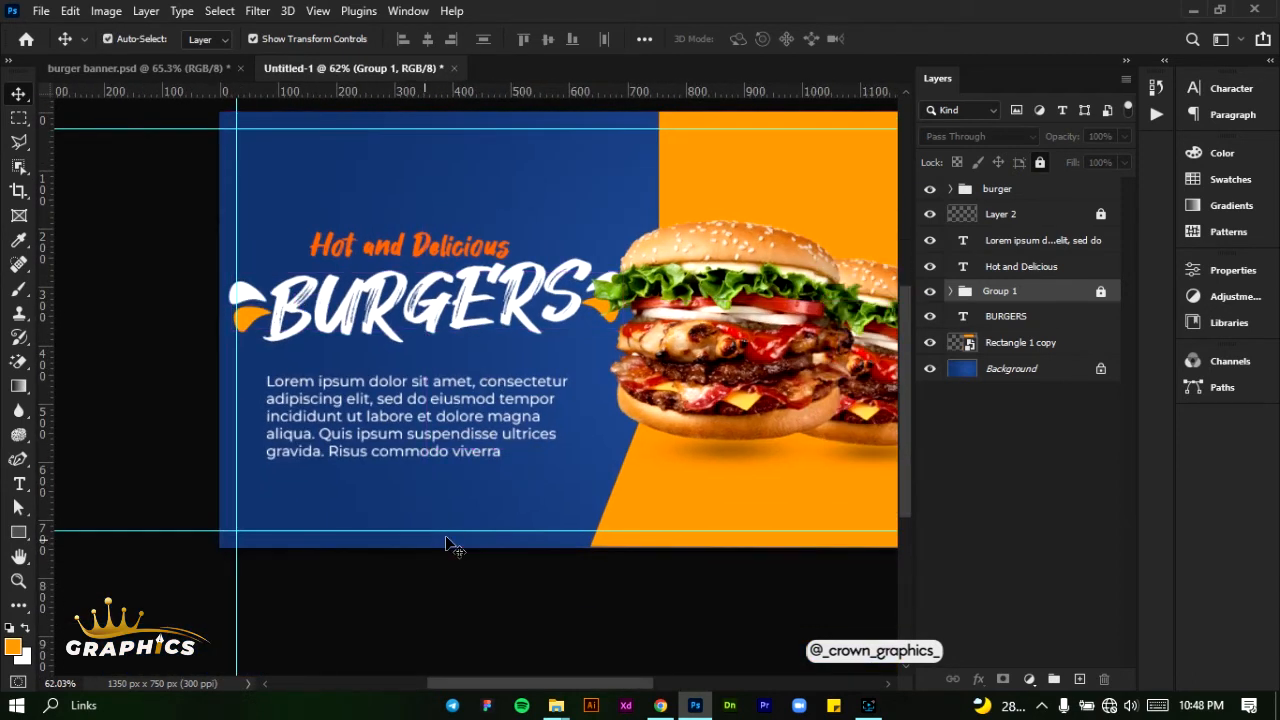
scroll(447, 545, "right", 1)
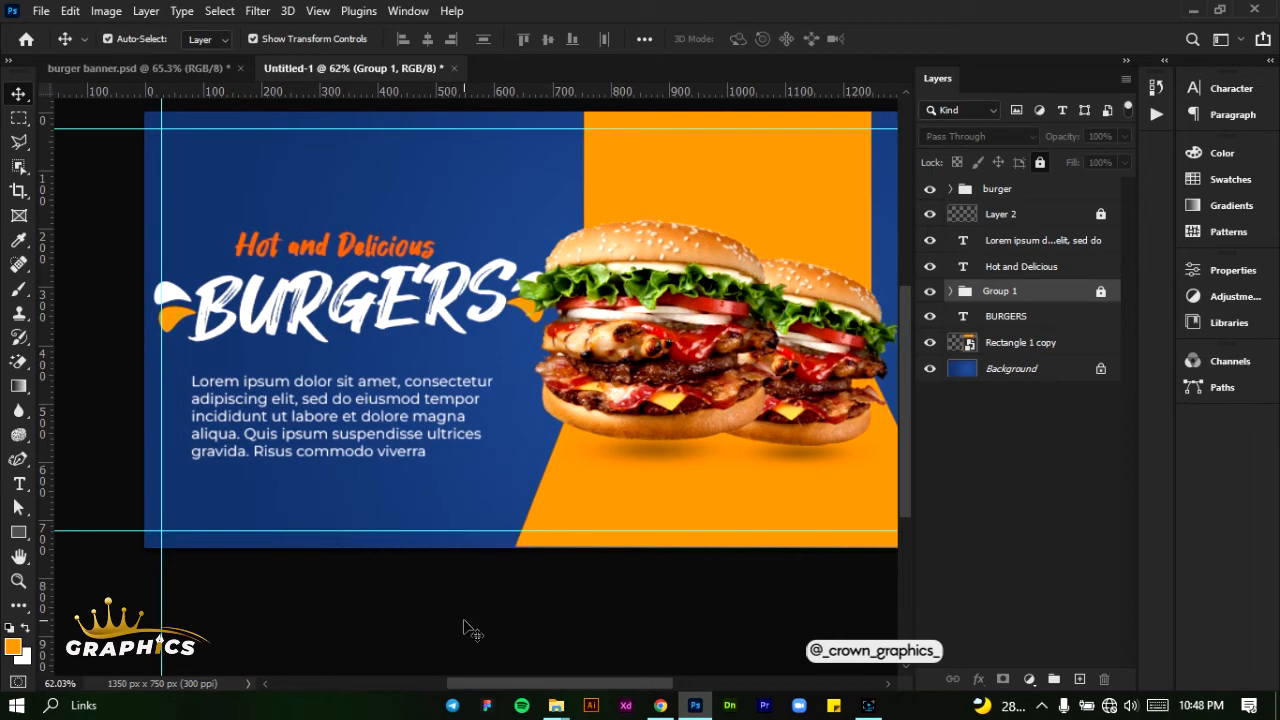
left_click_drag(480, 687, 490, 692)
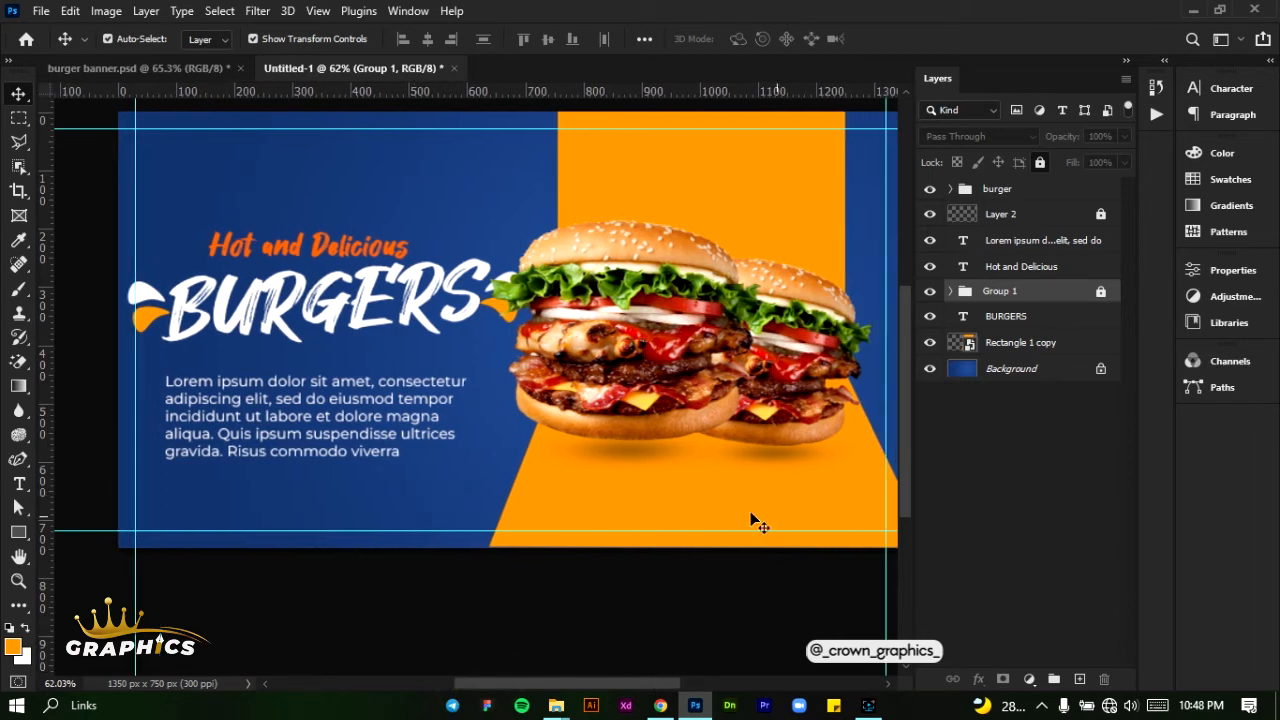
mouse_move(557, 709)
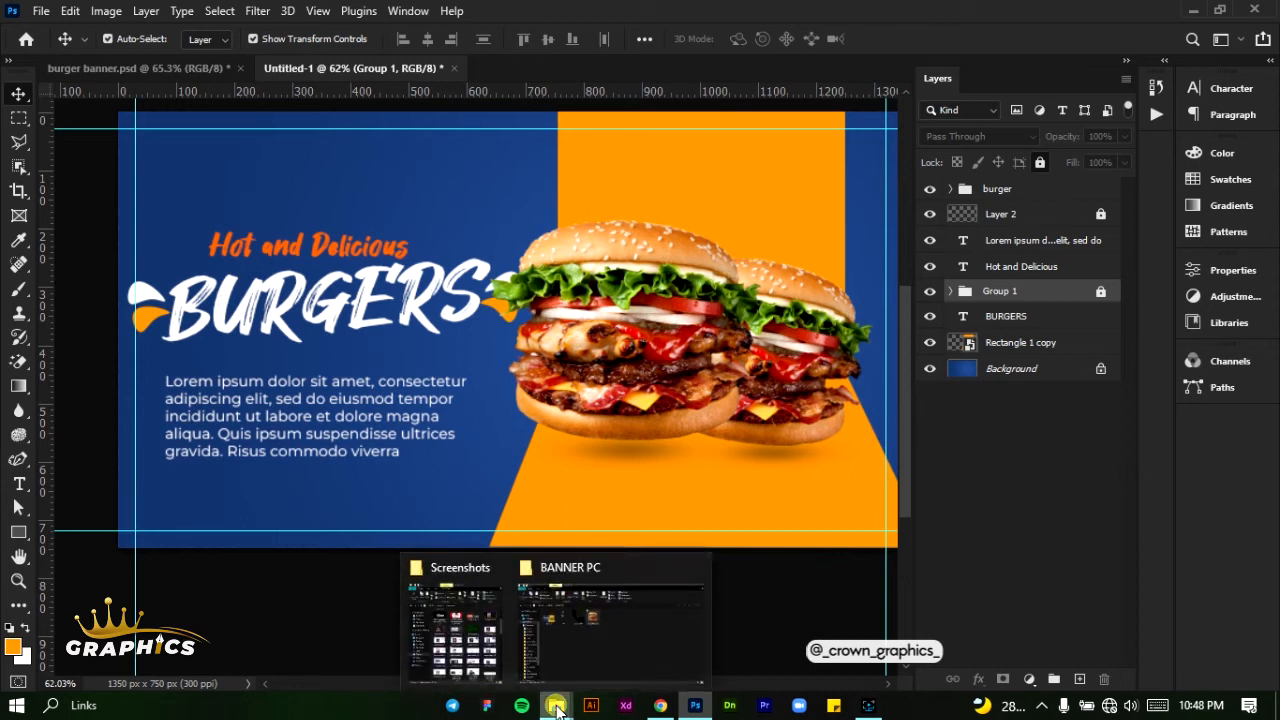
left_click(557, 664)
left_click(376, 240)
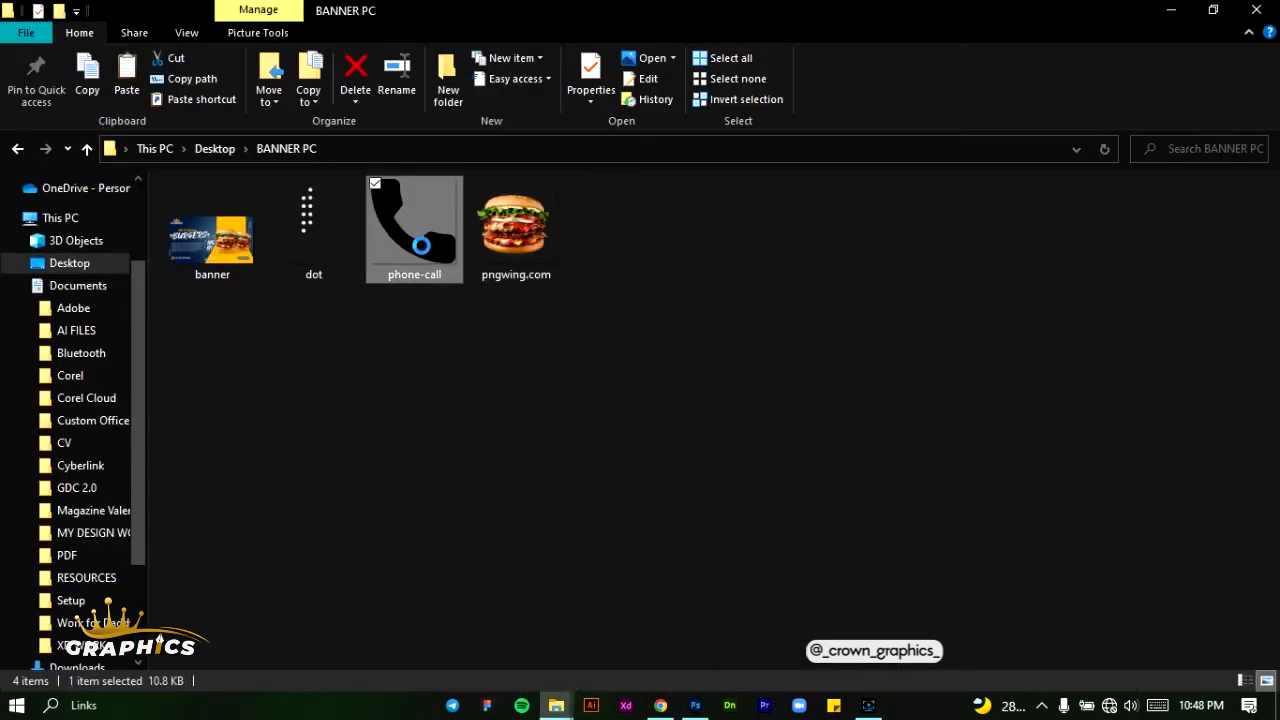
left_click_drag(413, 256, 195, 515)
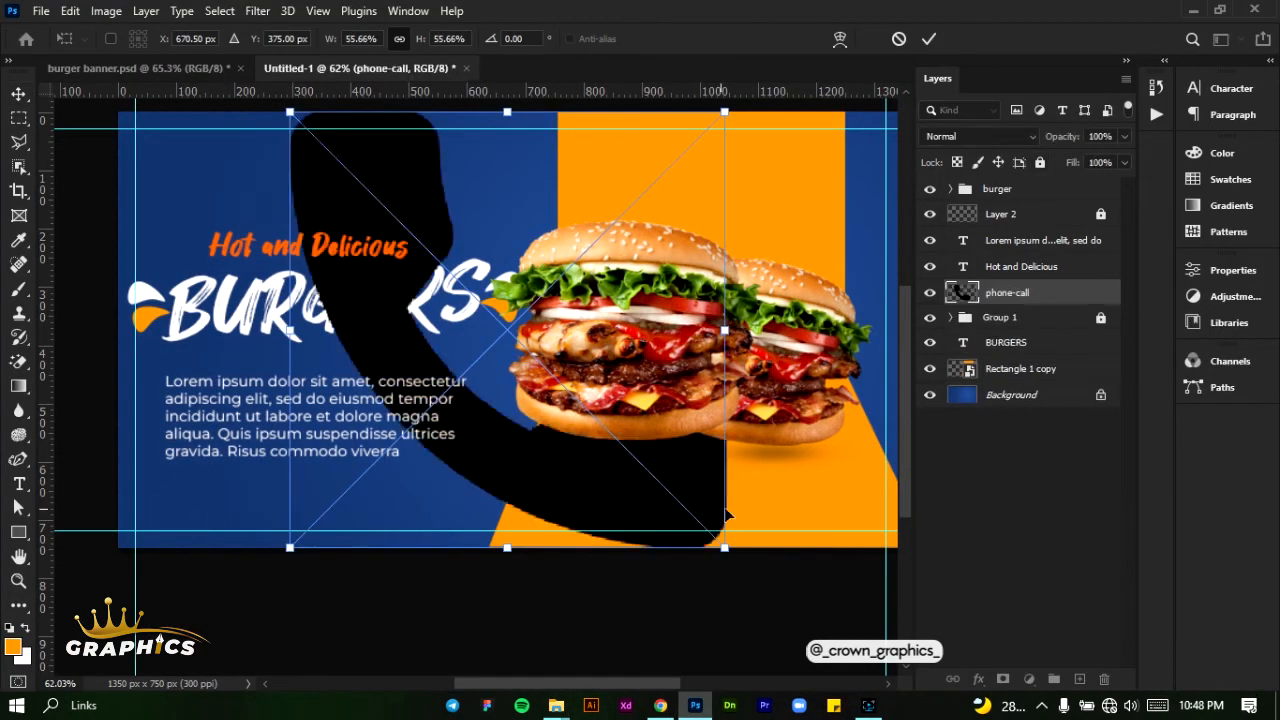
- Scale the phone icon to 3.30% below the placeholder paragraph, and shift the paragraph slightly left
left_click_drag(724, 552, 172, 507)
scroll(172, 507, "up", 5)
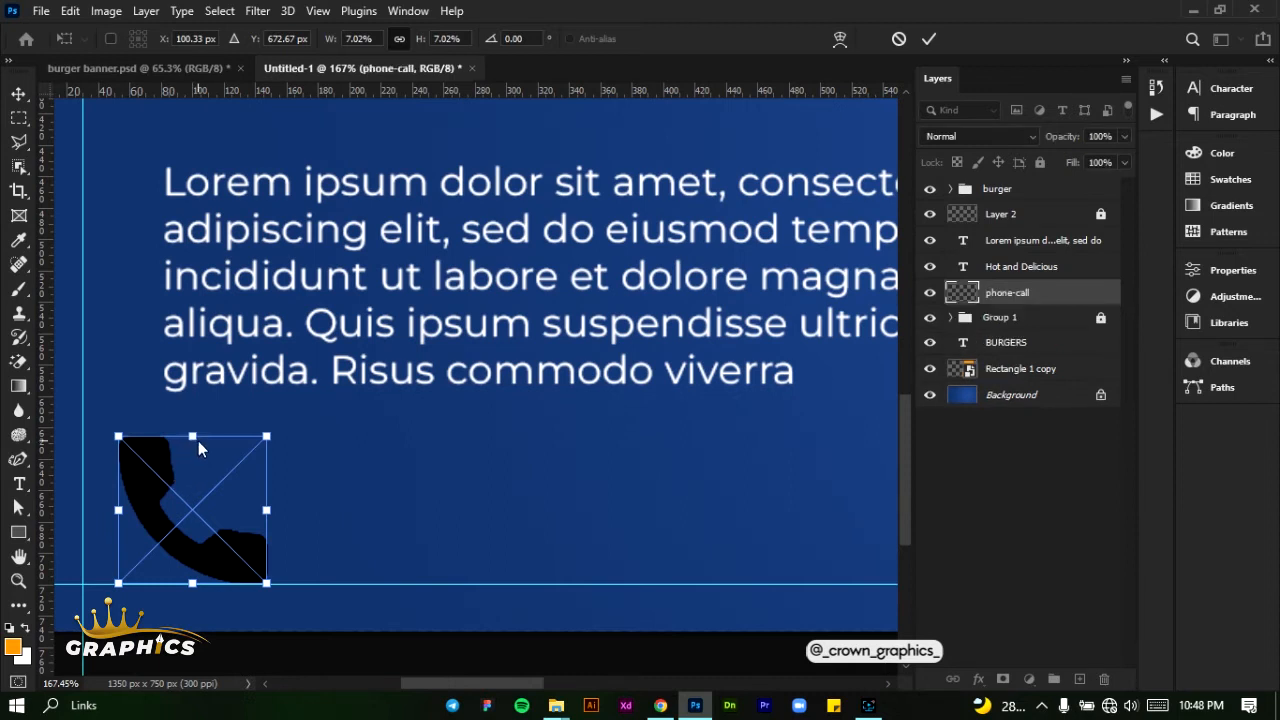
left_click_drag(195, 436, 184, 499)
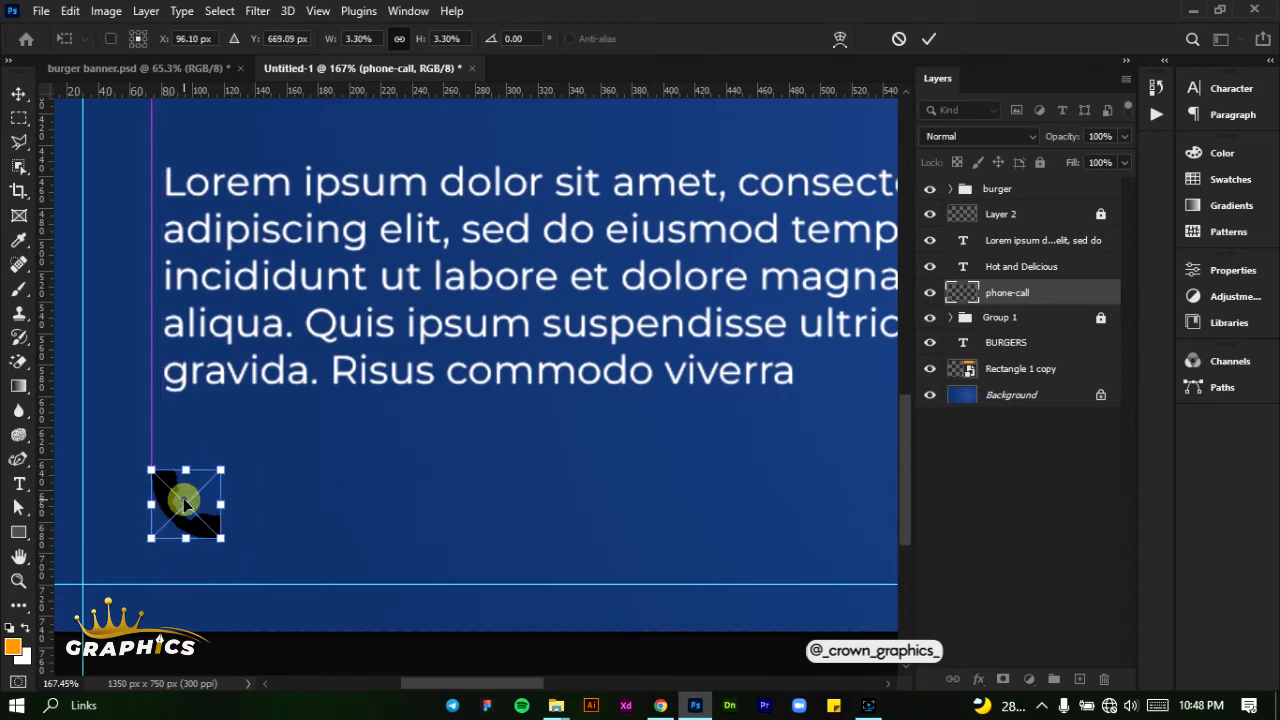
left_click(931, 36)
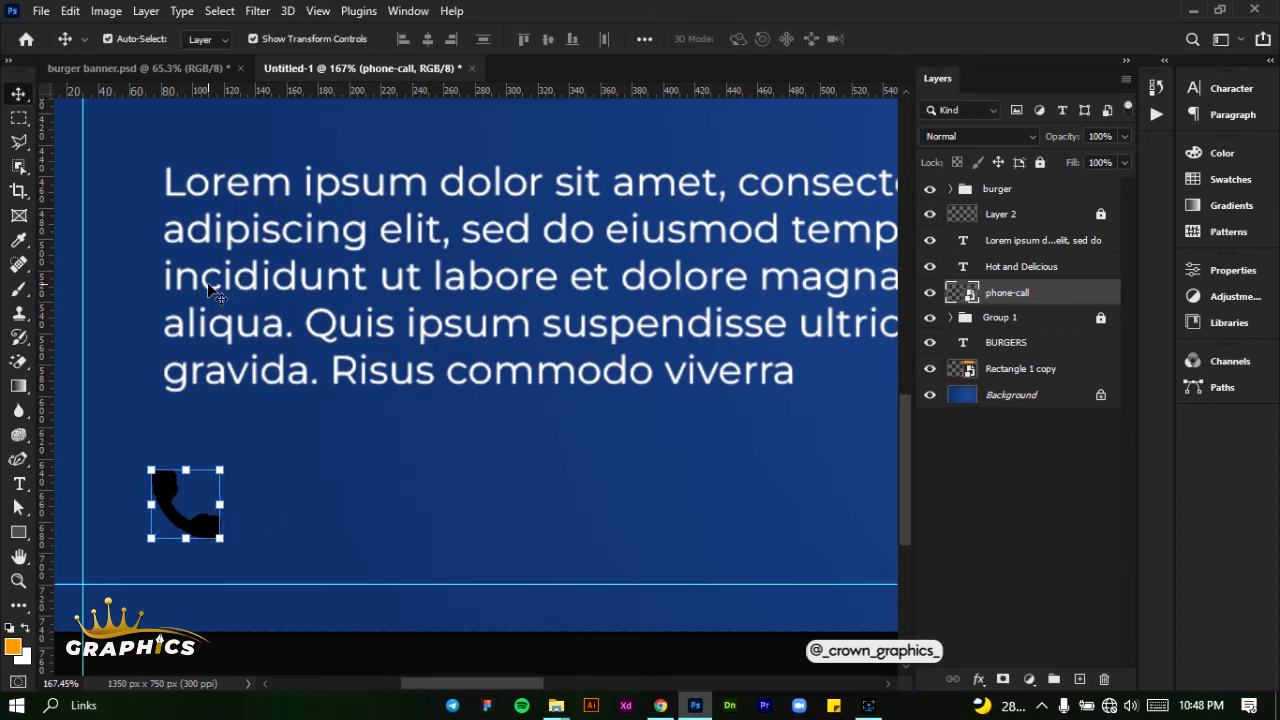
left_click_drag(210, 290, 176, 284)
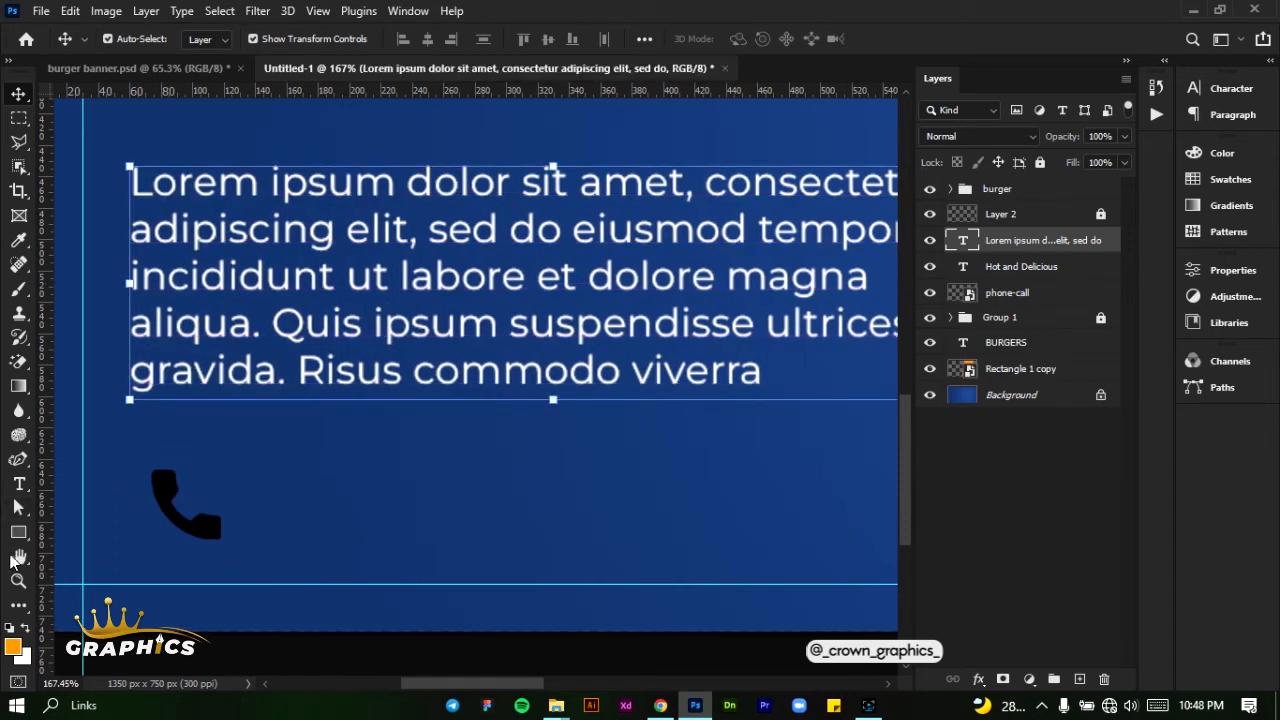
- Draw a circle about 53 × 53 px with the Ellipse tool, just to the right of the phone icon
left_click(18, 532)
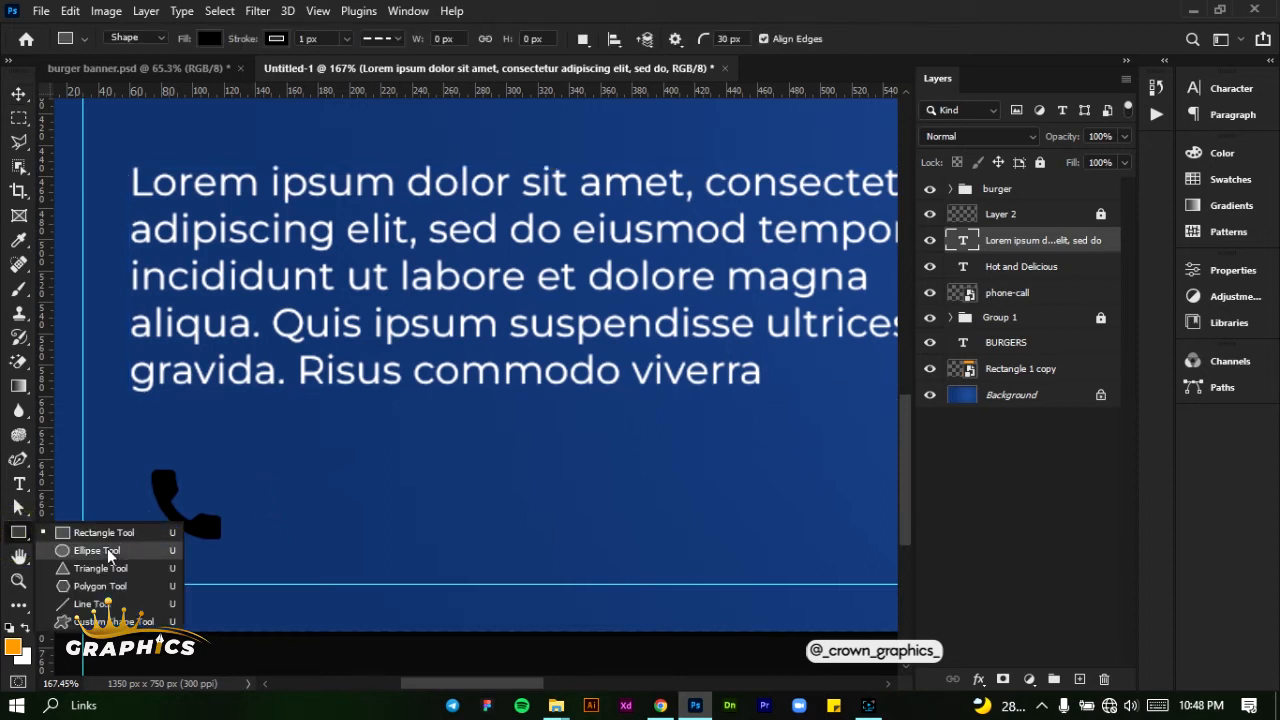
left_click(110, 553)
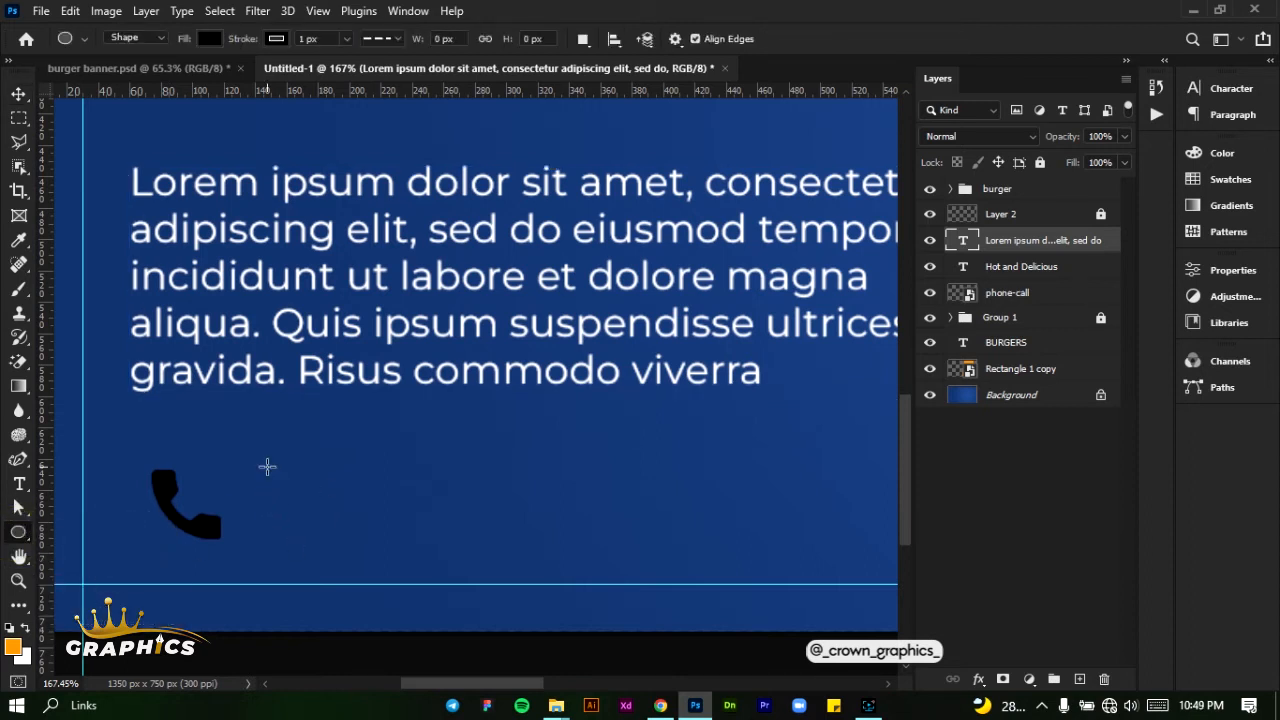
left_click_drag(267, 466, 349, 558)
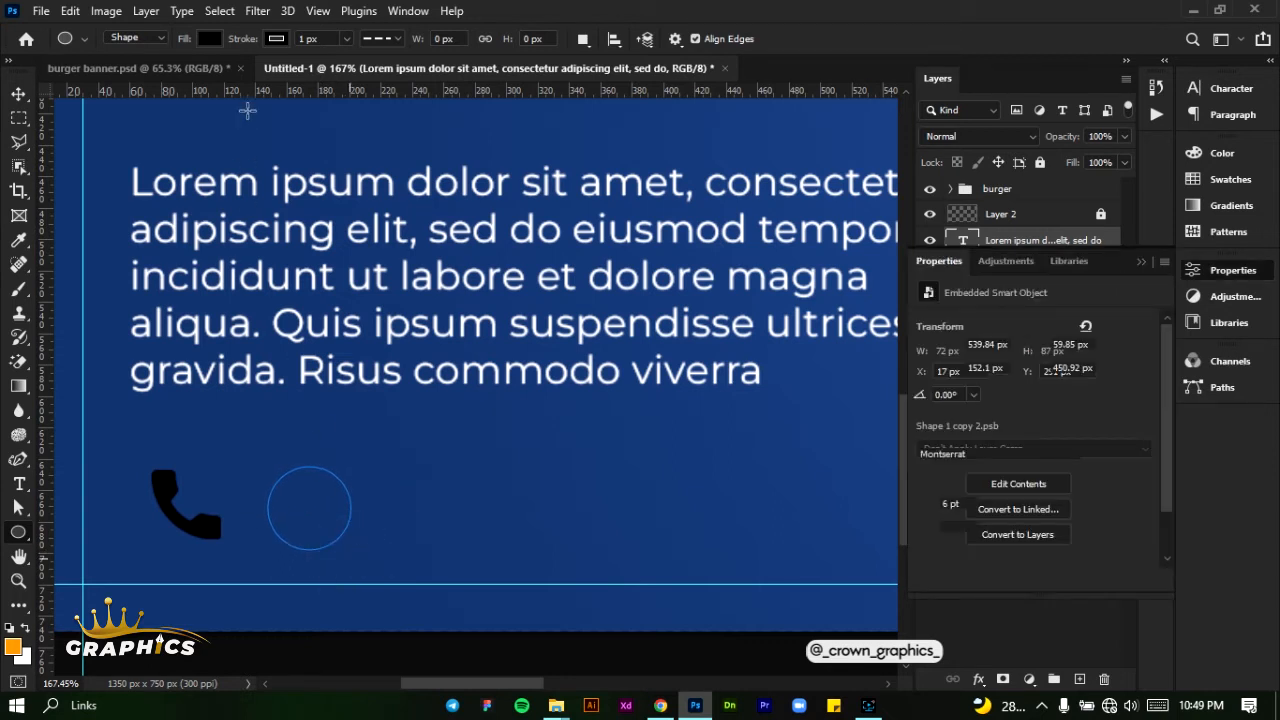
left_click(275, 38)
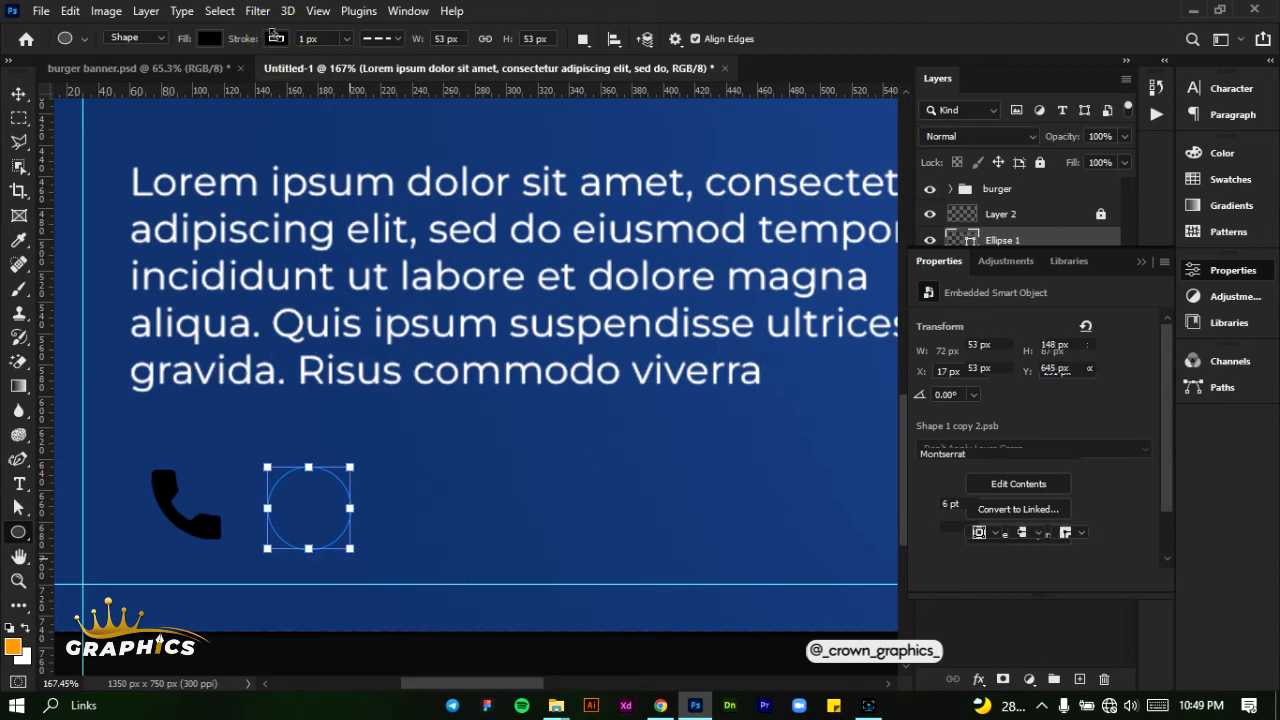
left_click(276, 38)
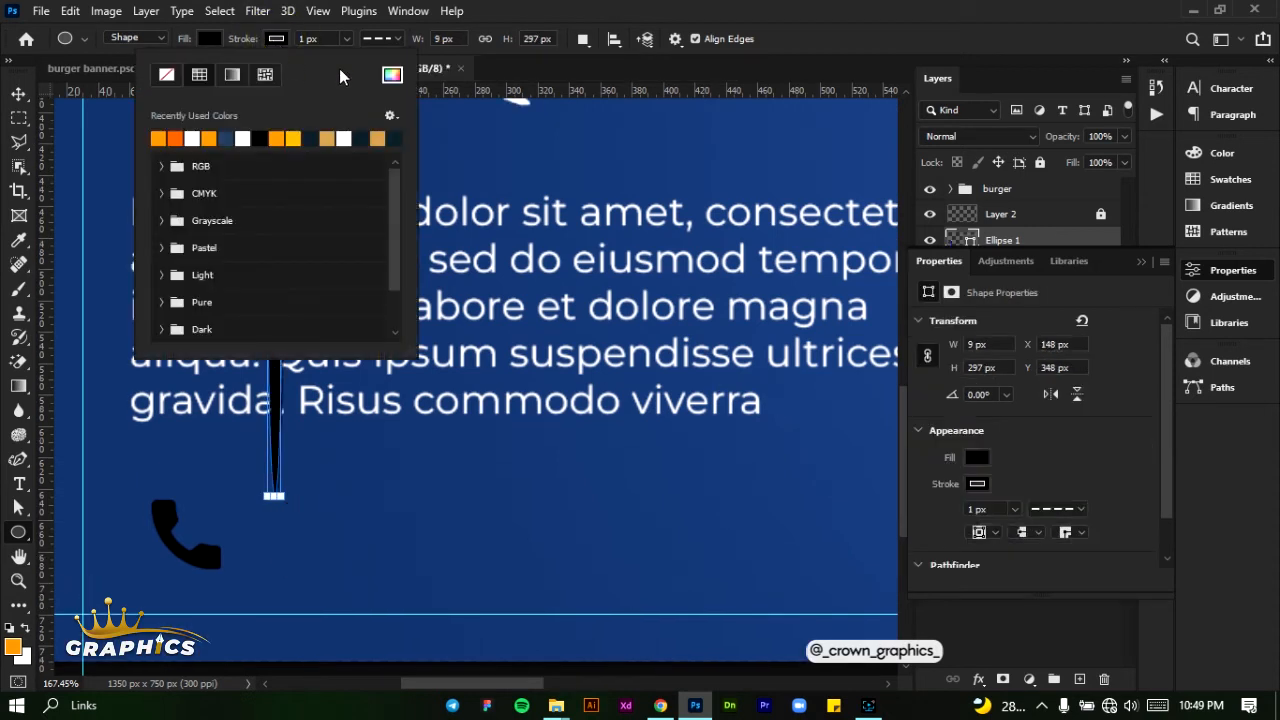
left_click(624, 22)
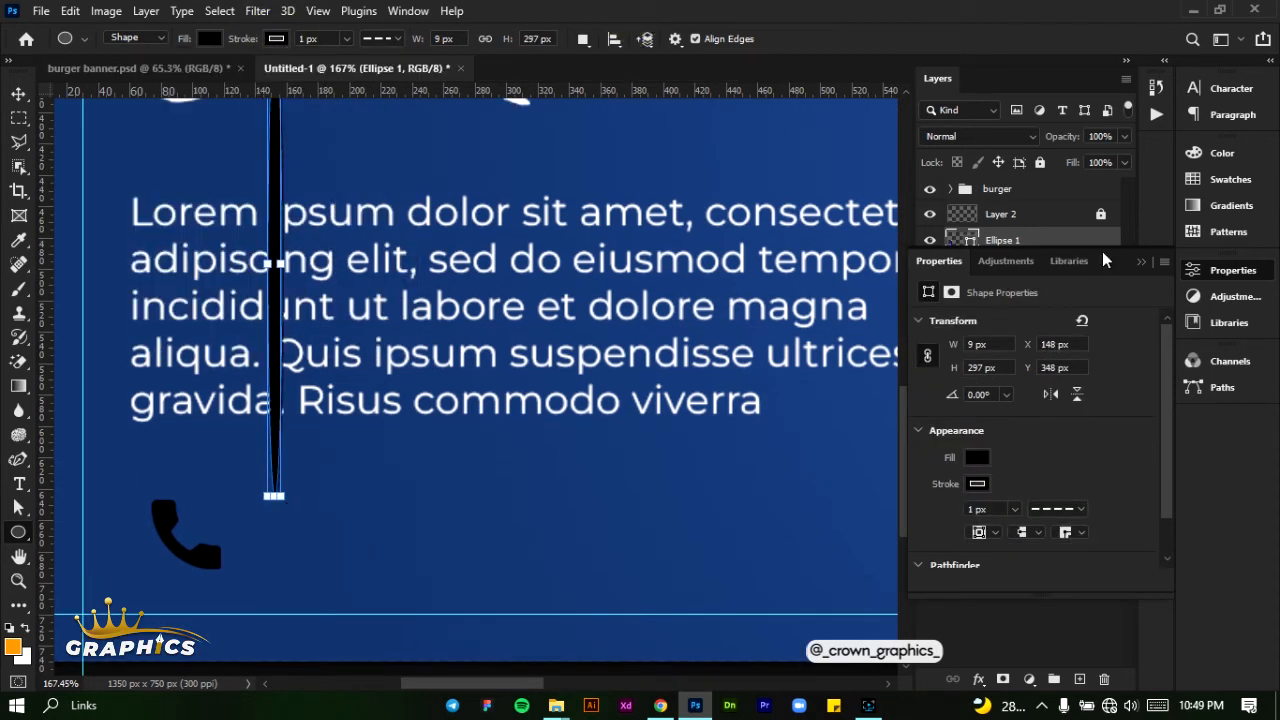
left_click(1139, 262)
left_click_drag(1066, 231, 1066, 247)
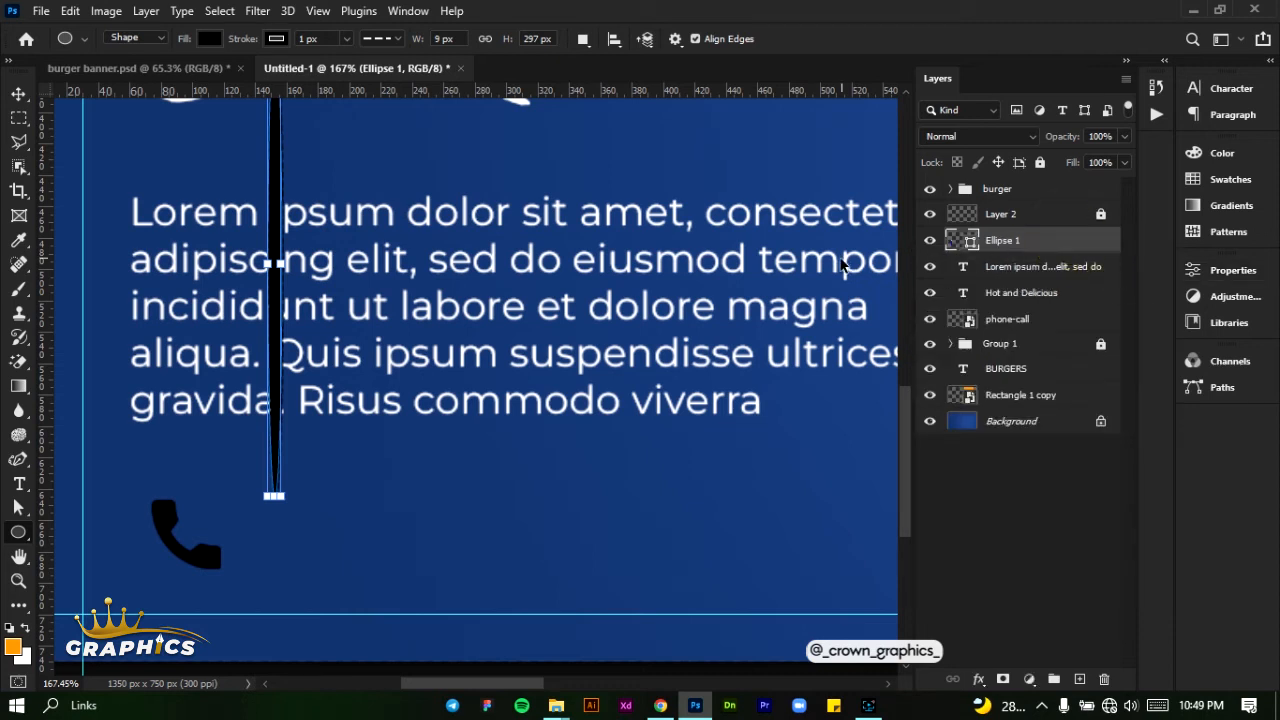
key("ctrl+z")
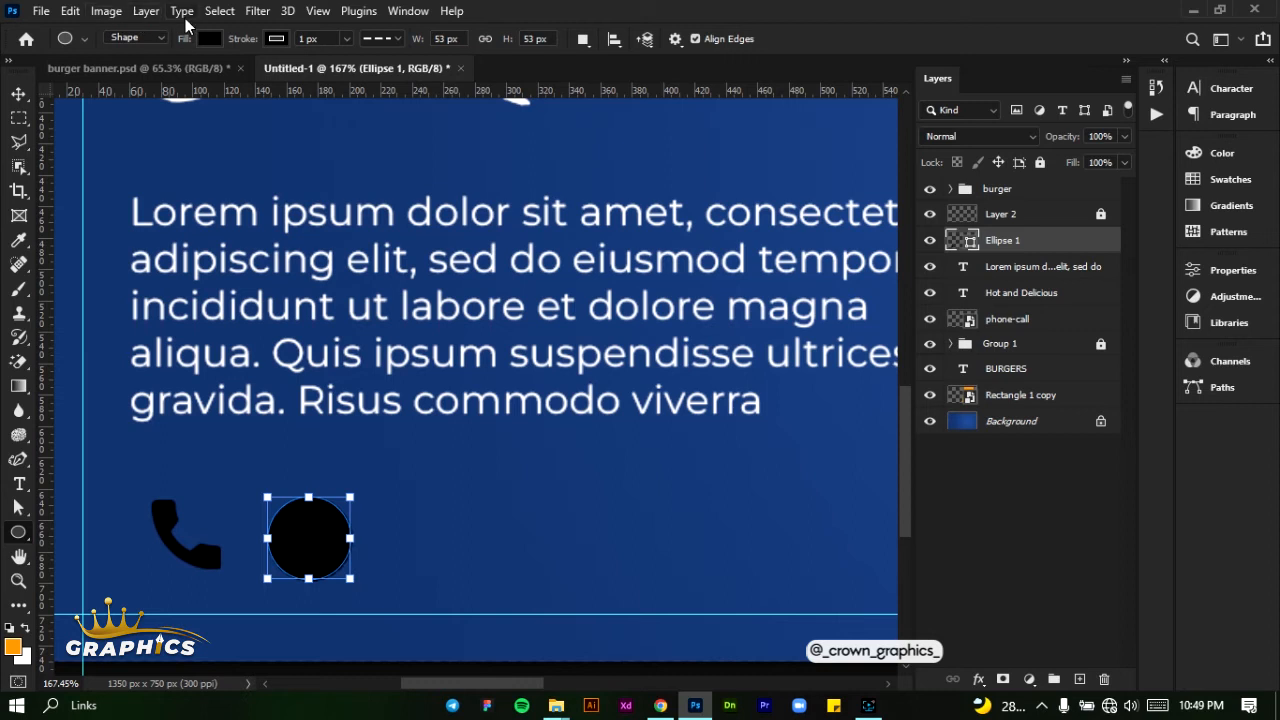
- Remove the circle's stroke and fill it with the recently used light orange
left_click(276, 39)
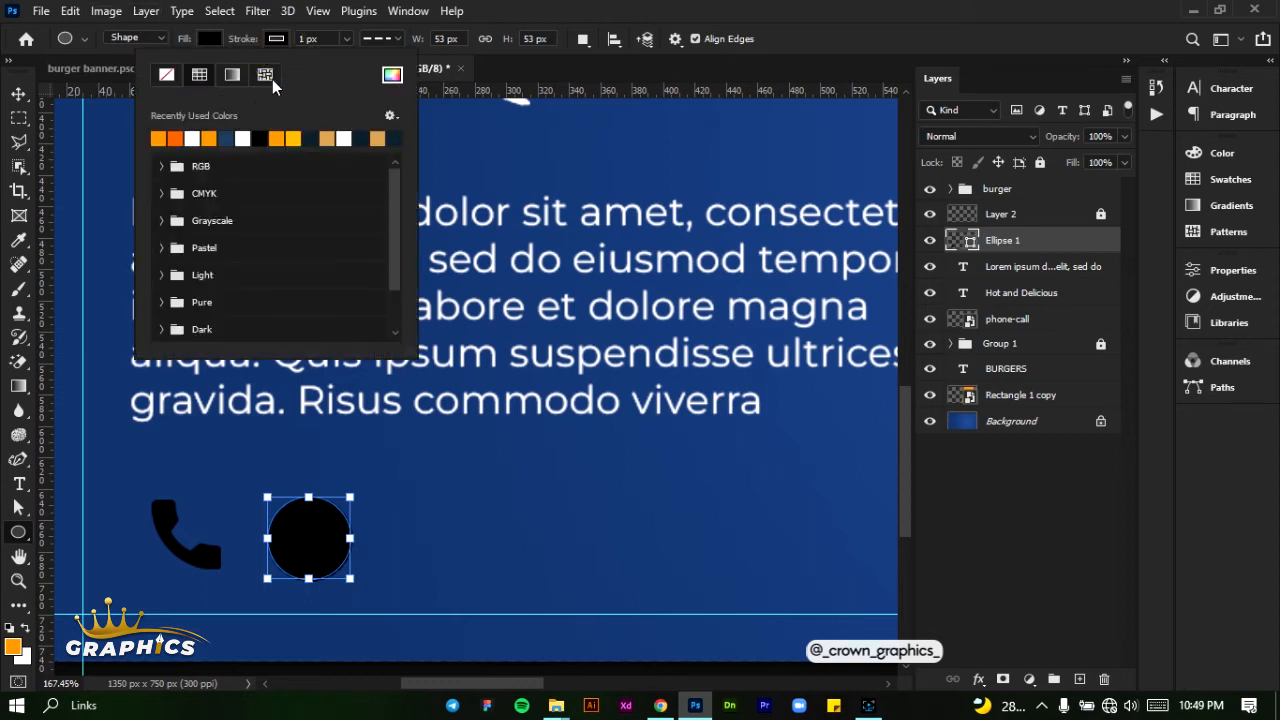
left_click(167, 76)
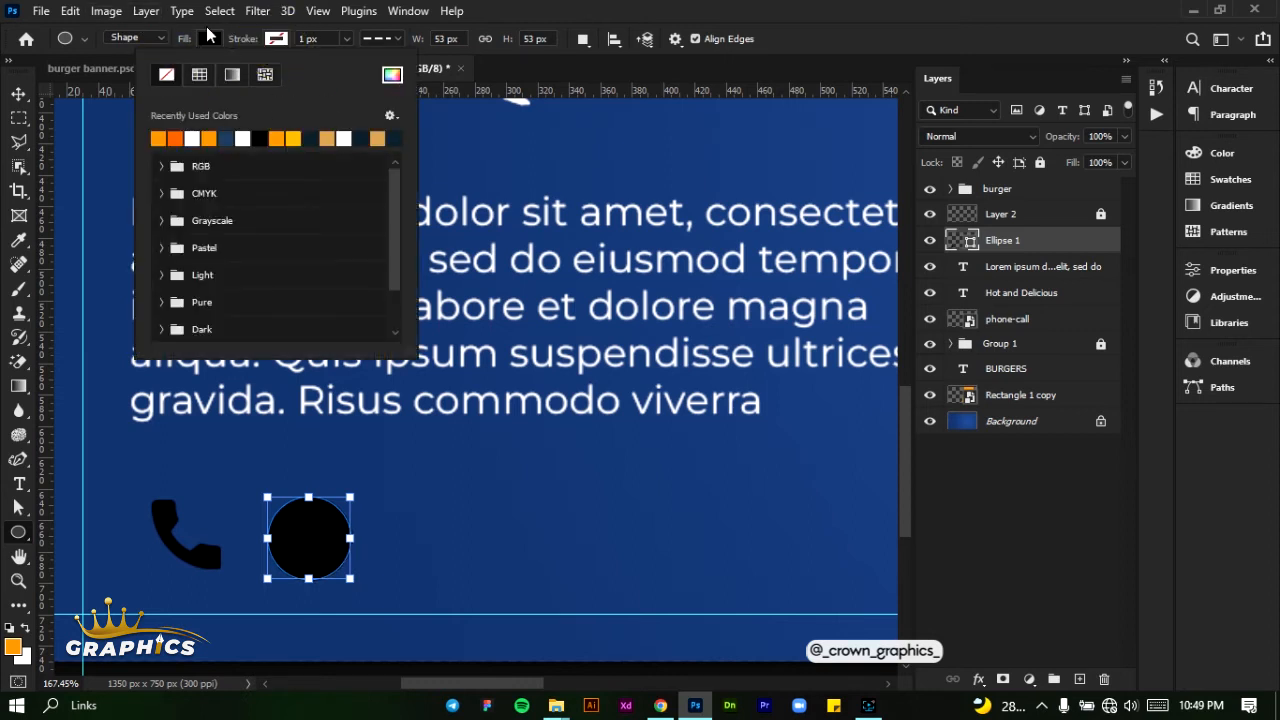
left_click(206, 40)
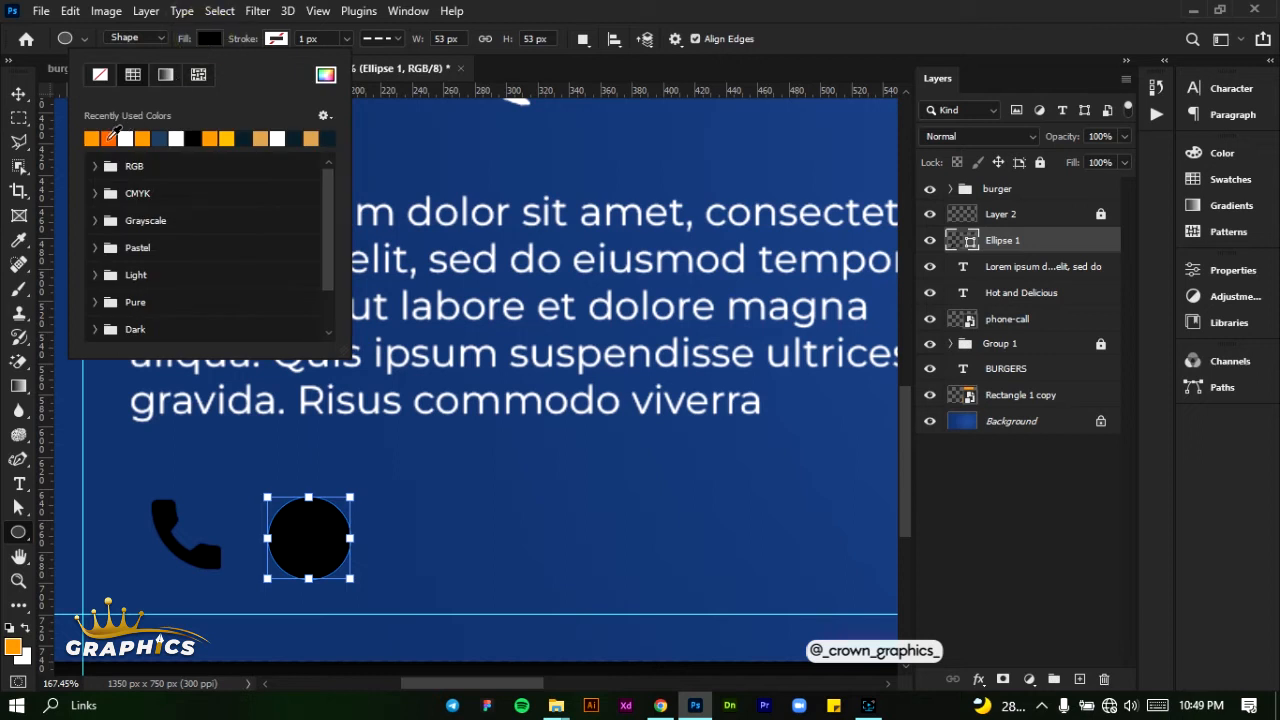
left_click(100, 137)
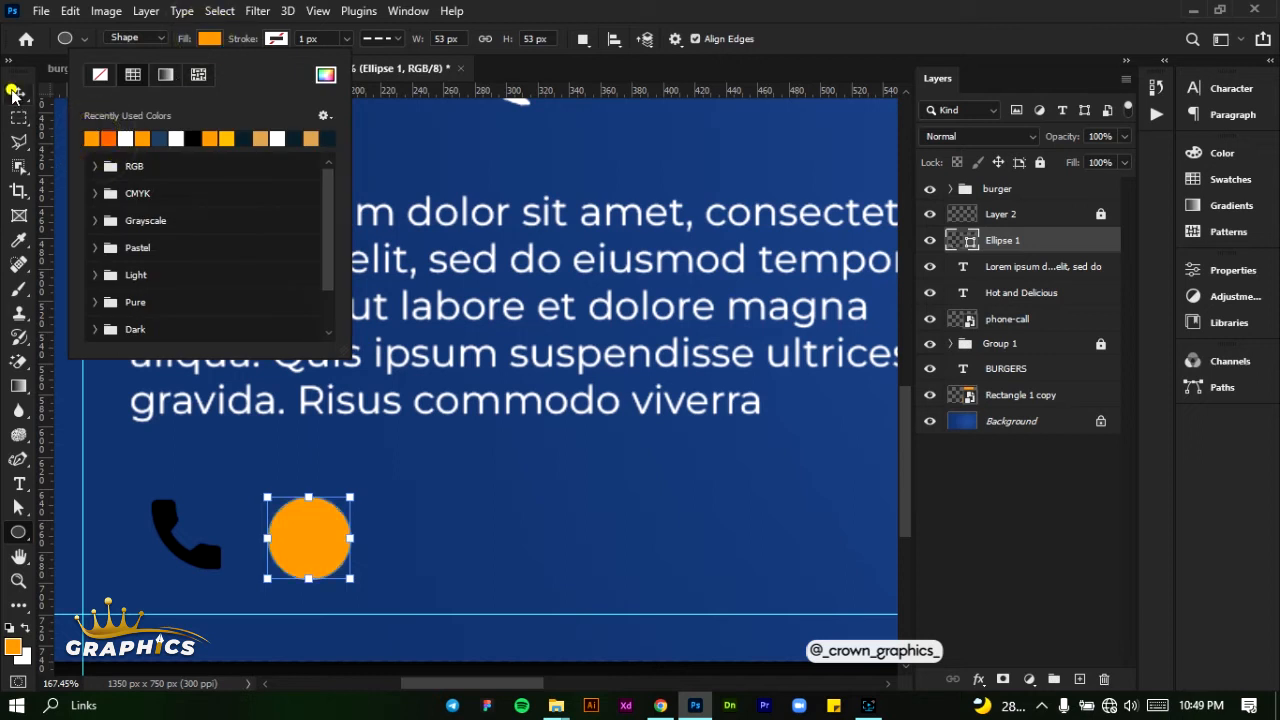
- Move the orange circle over the phone icon below the placeholder paragraph
left_click(18, 93)
left_click_drag(302, 546, 173, 550)
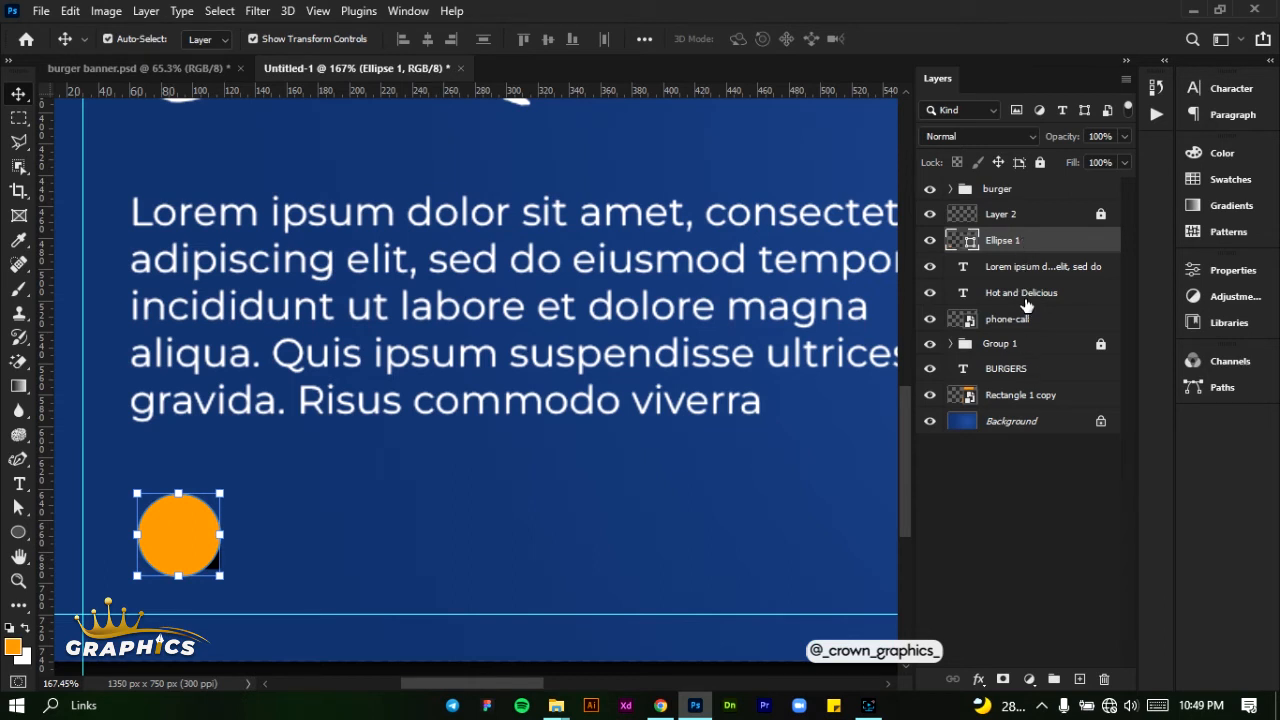
- Place the phone-call layer directly above Ellipse 1, scale the phone icon to 2.68% and centre it in the orange circle
left_click_drag(1027, 318, 990, 230)
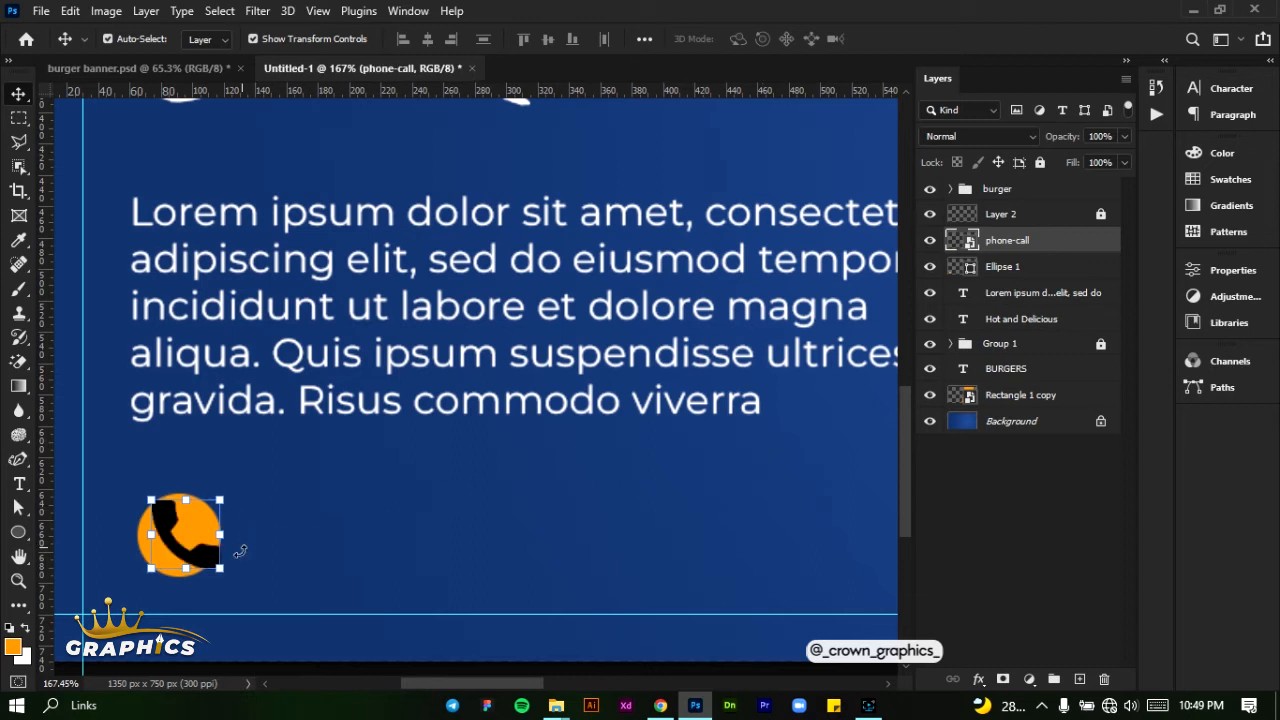
left_click_drag(220, 568, 208, 550)
key("Down")
key("Down")
key("Down")
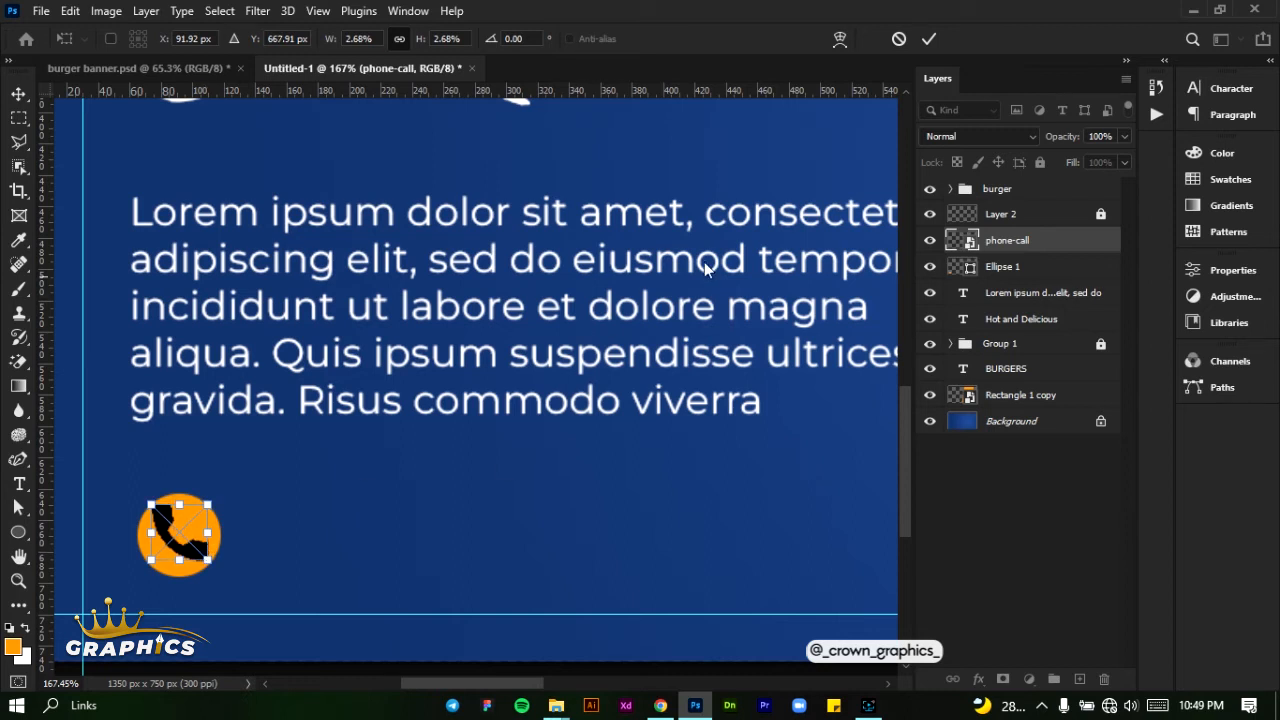
left_click(937, 38)
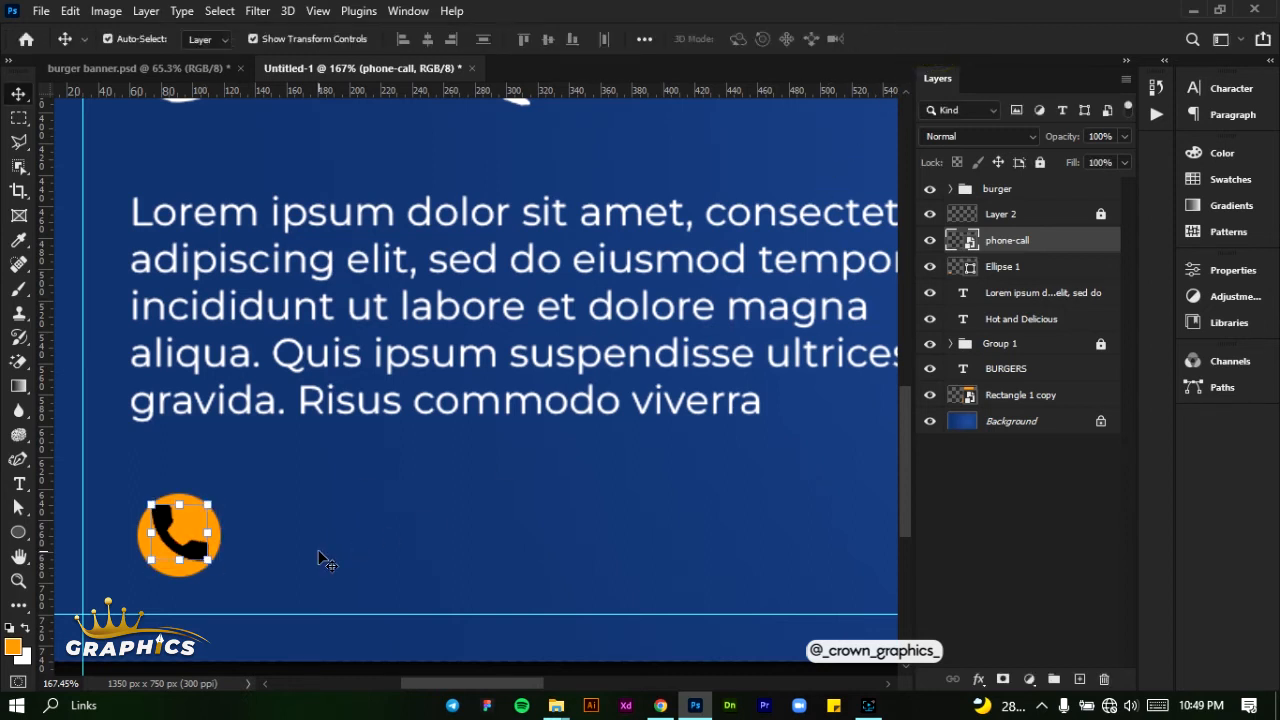
left_click(319, 551)
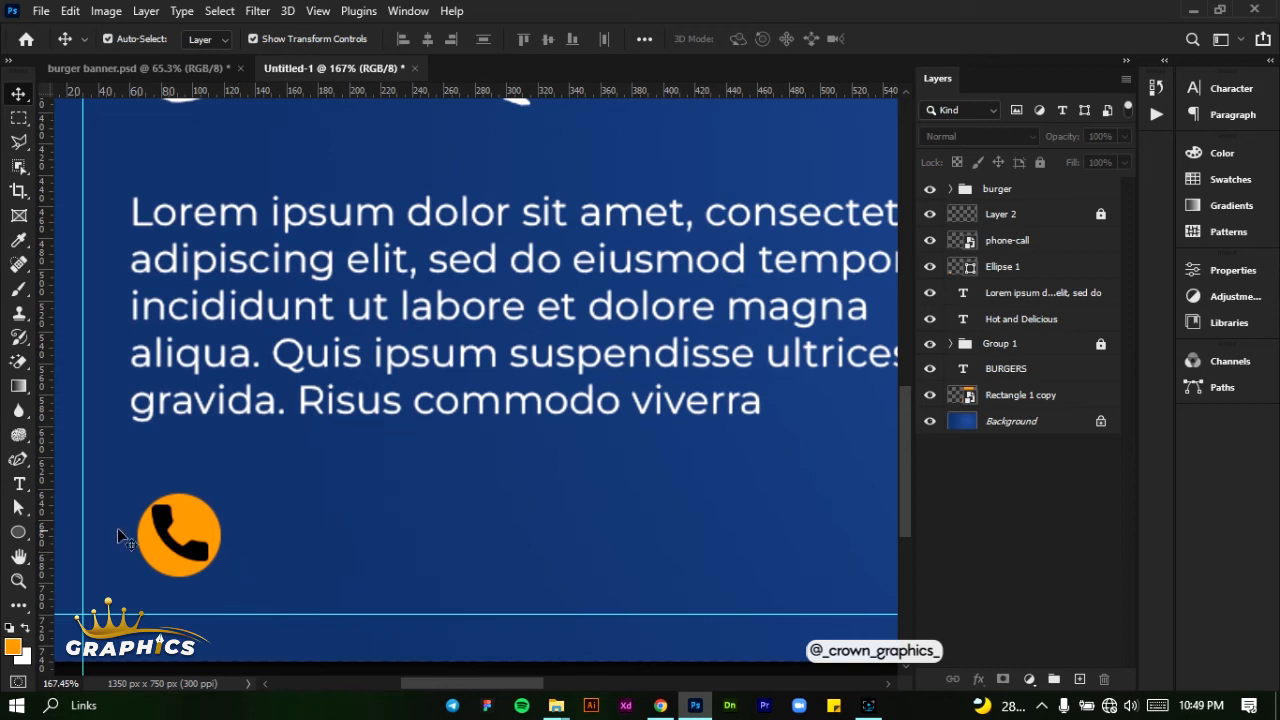
- Add a line of text with the contact phone number just beside the phone icon, below the placeholder paragraph
left_click(18, 484)
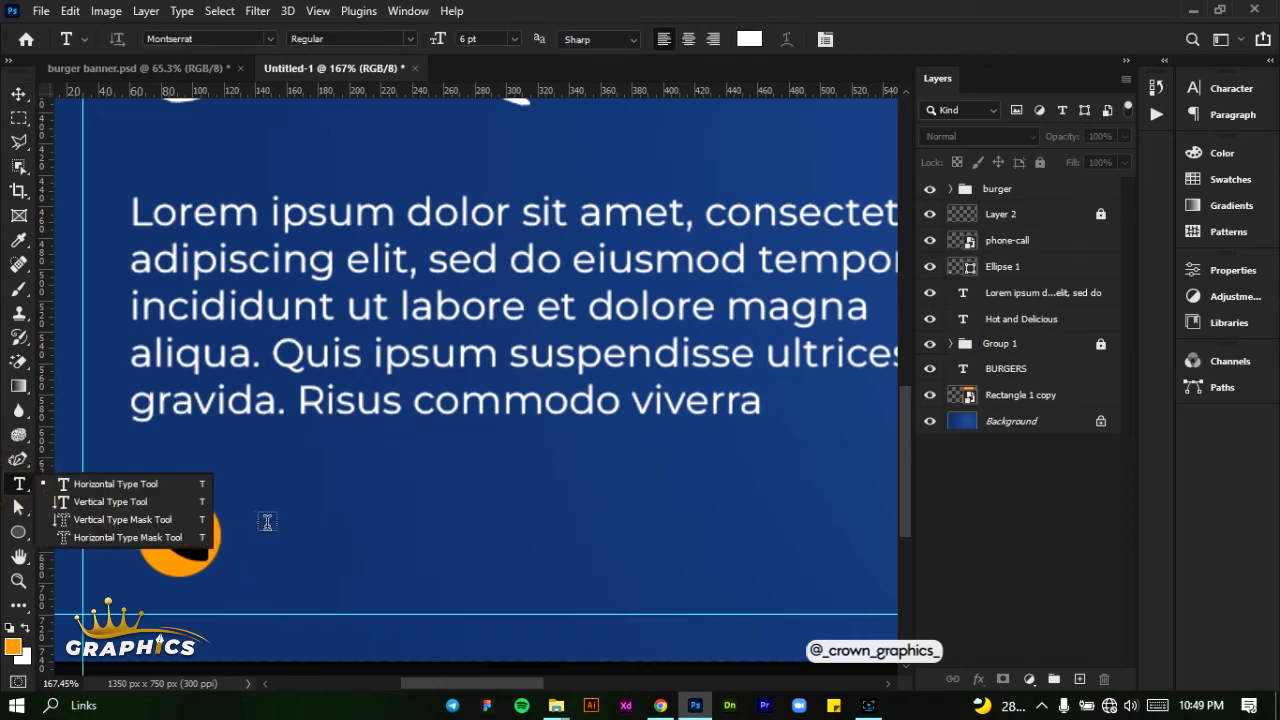
left_click(266, 525)
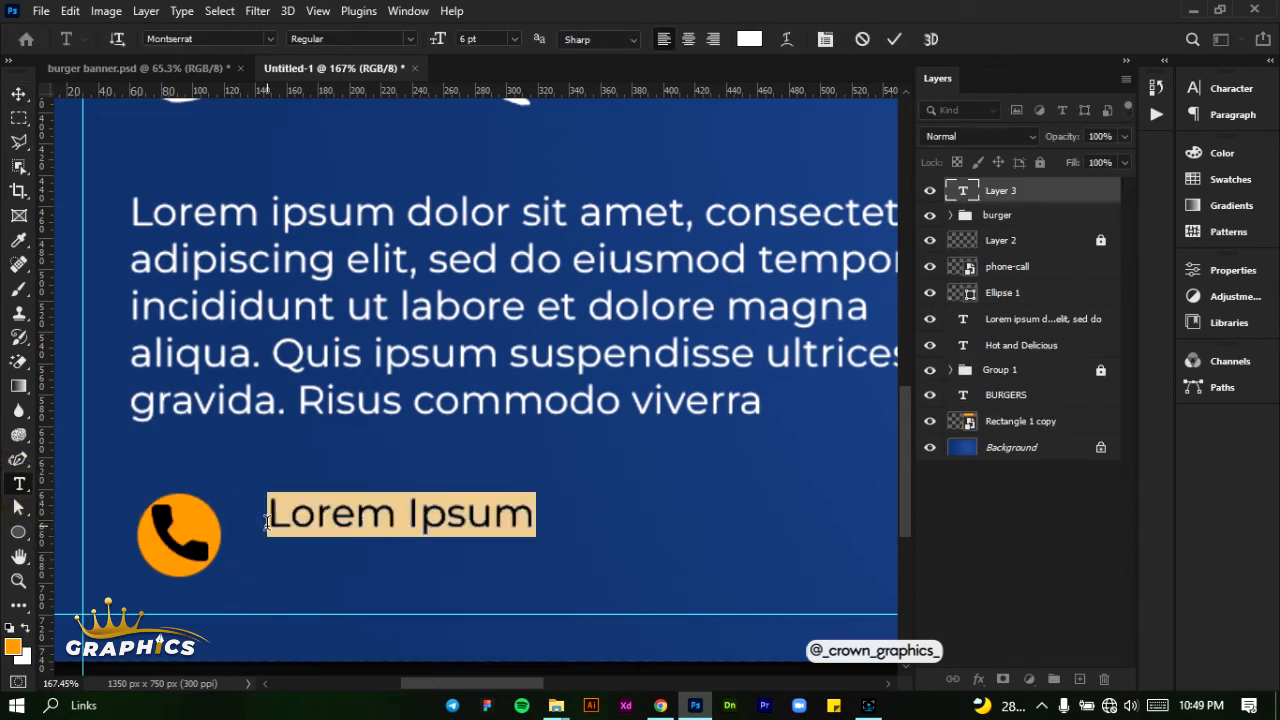
key("BackSpace")
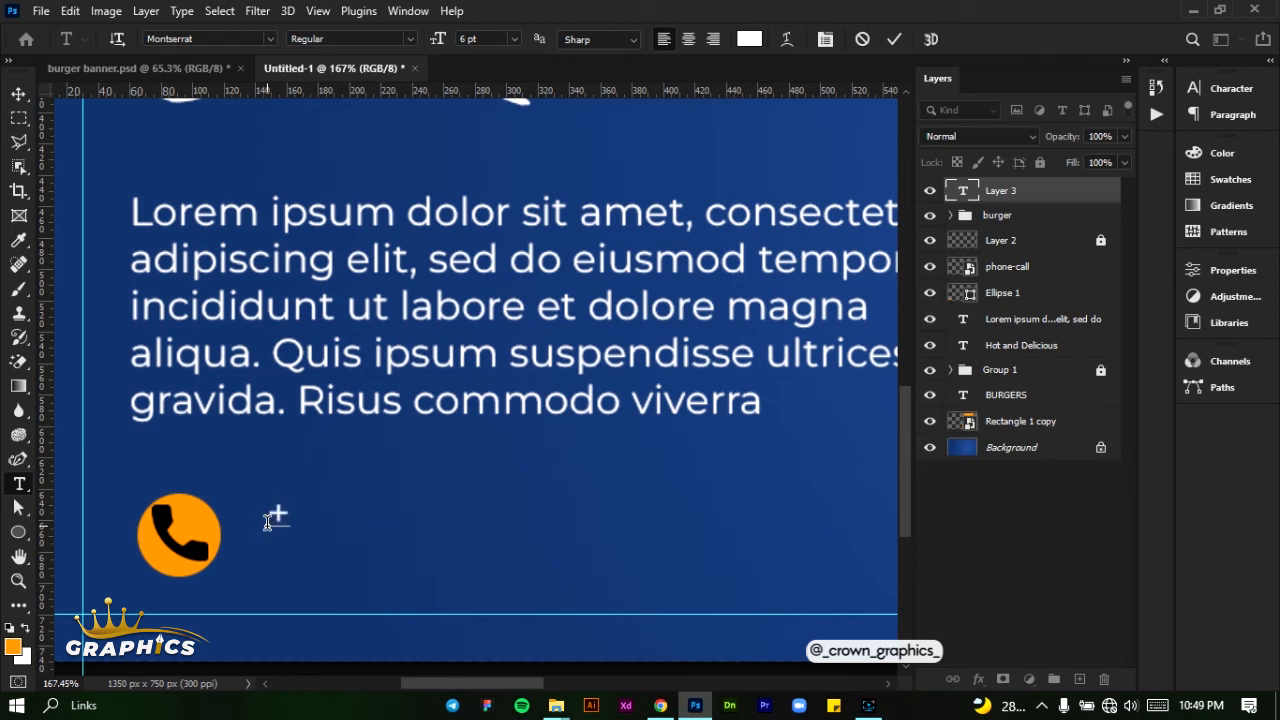
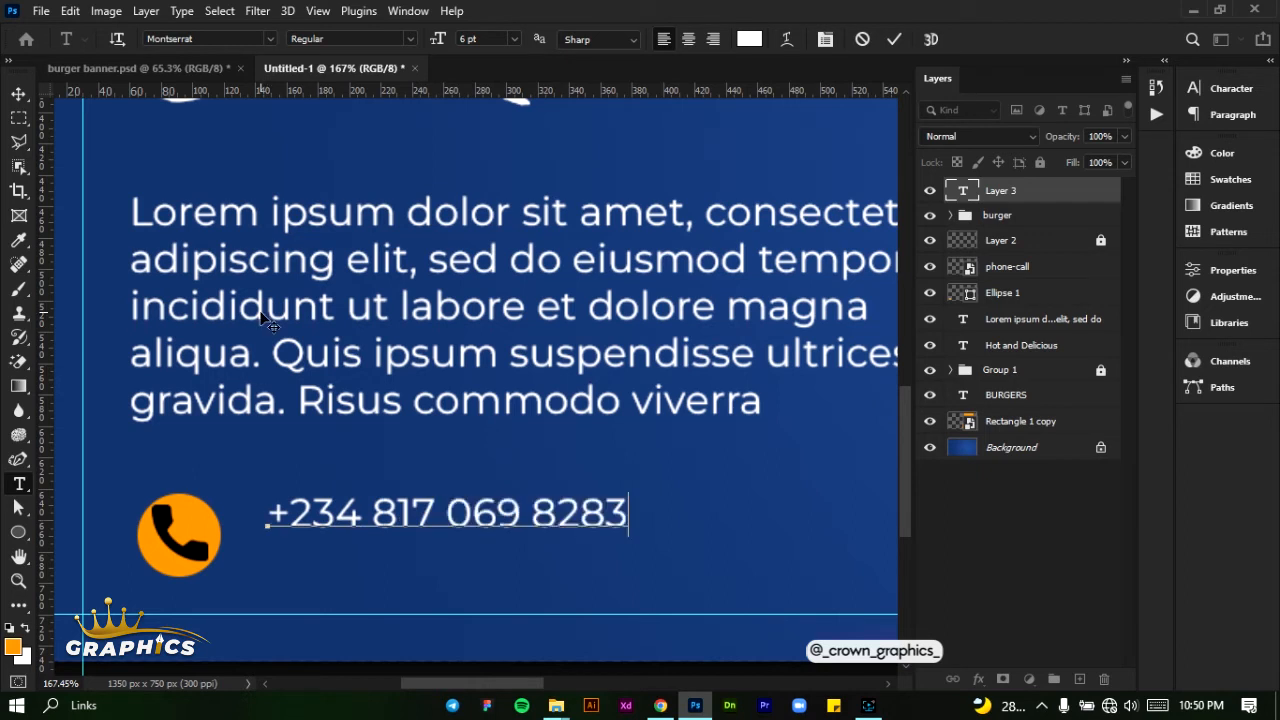
- Set the phone number text to Montserrat Bold and move it closer to the orange circle, level with the phone icon
key("ctrl+a")
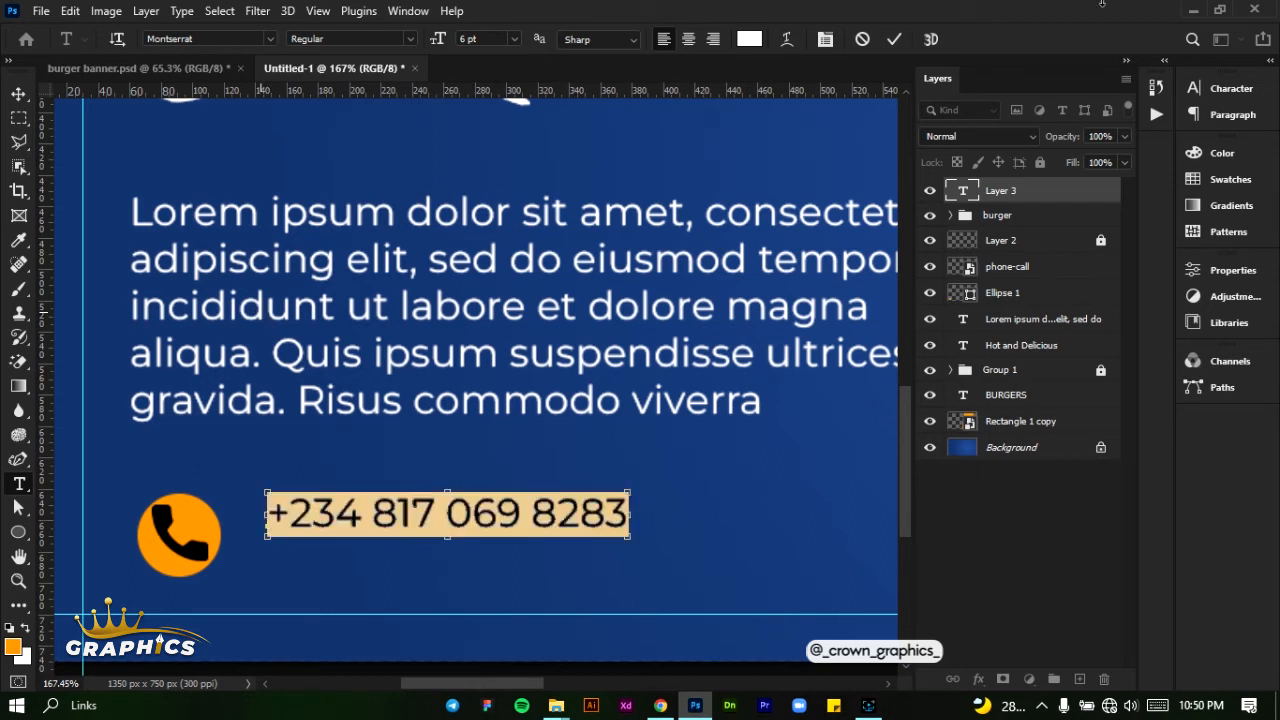
left_click(1192, 91)
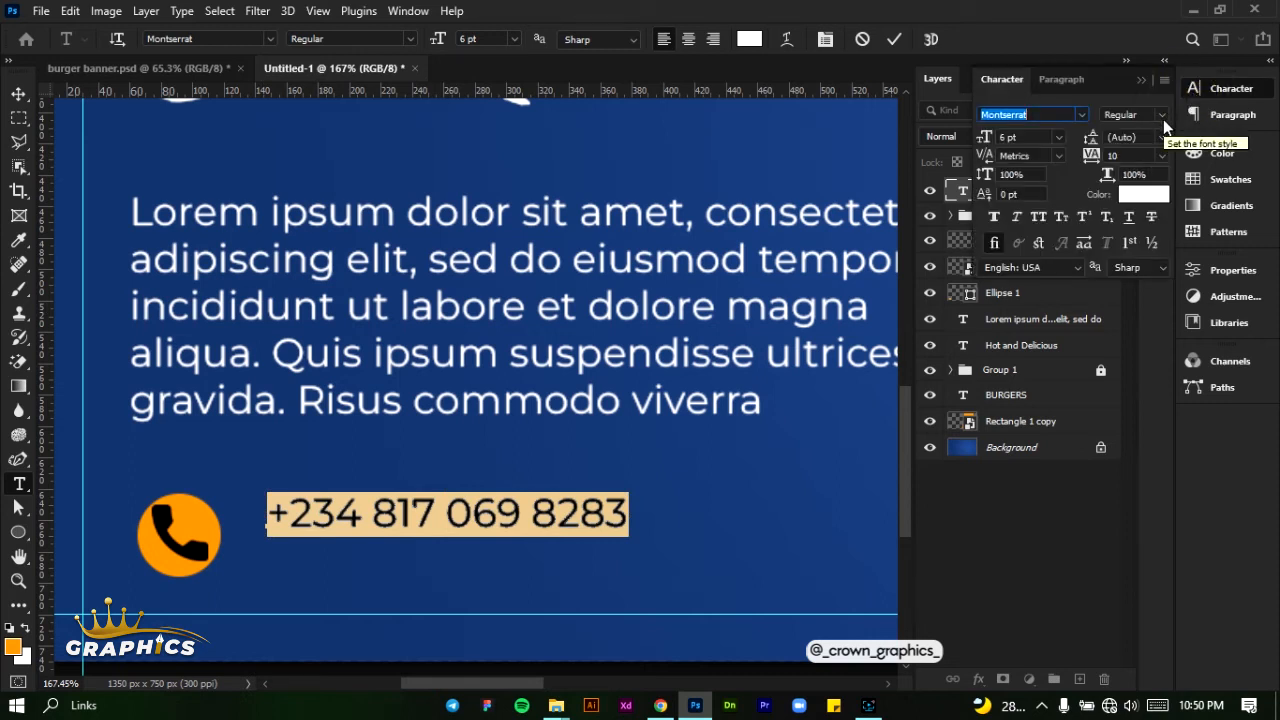
left_click(1162, 116)
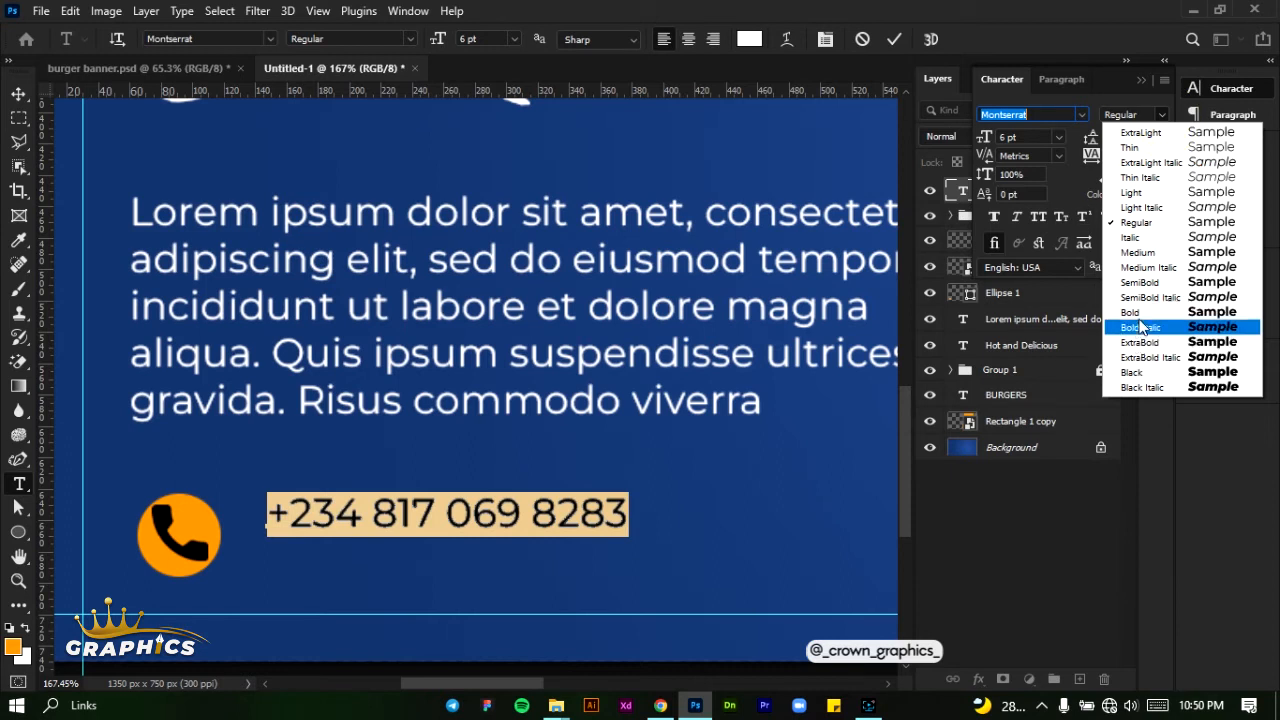
left_click(1139, 314)
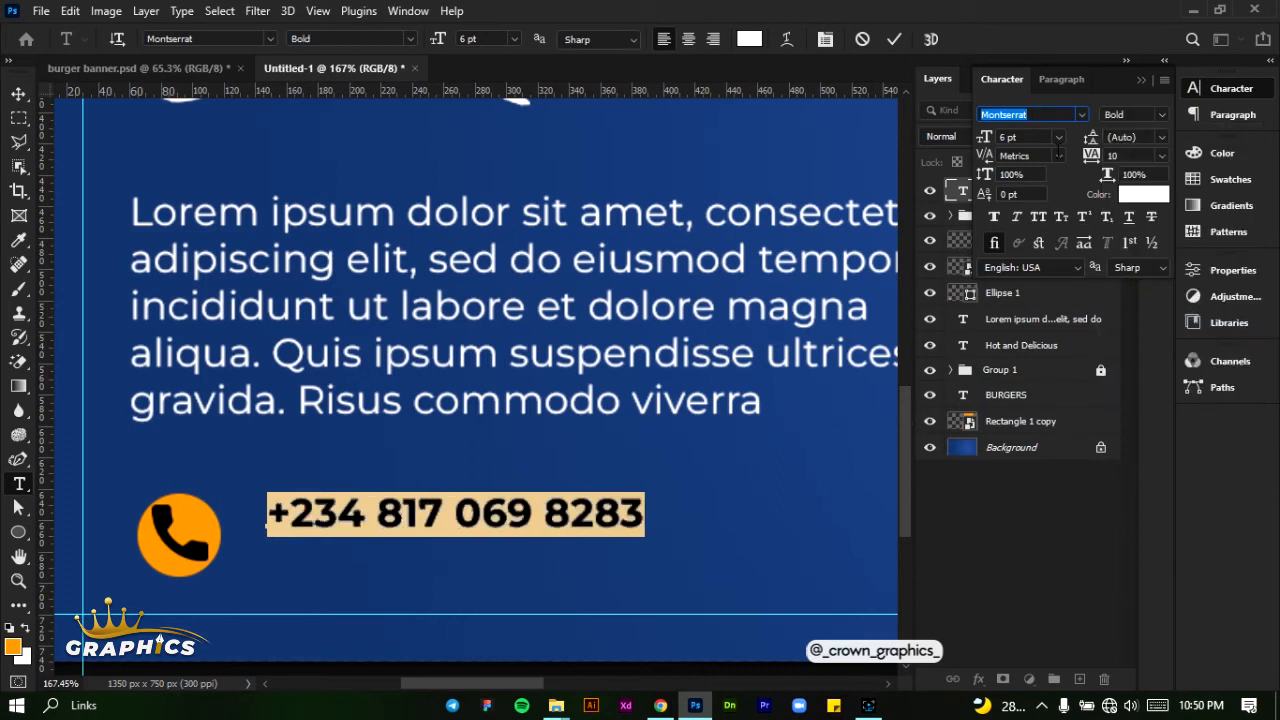
left_click_drag(428, 548, 387, 574)
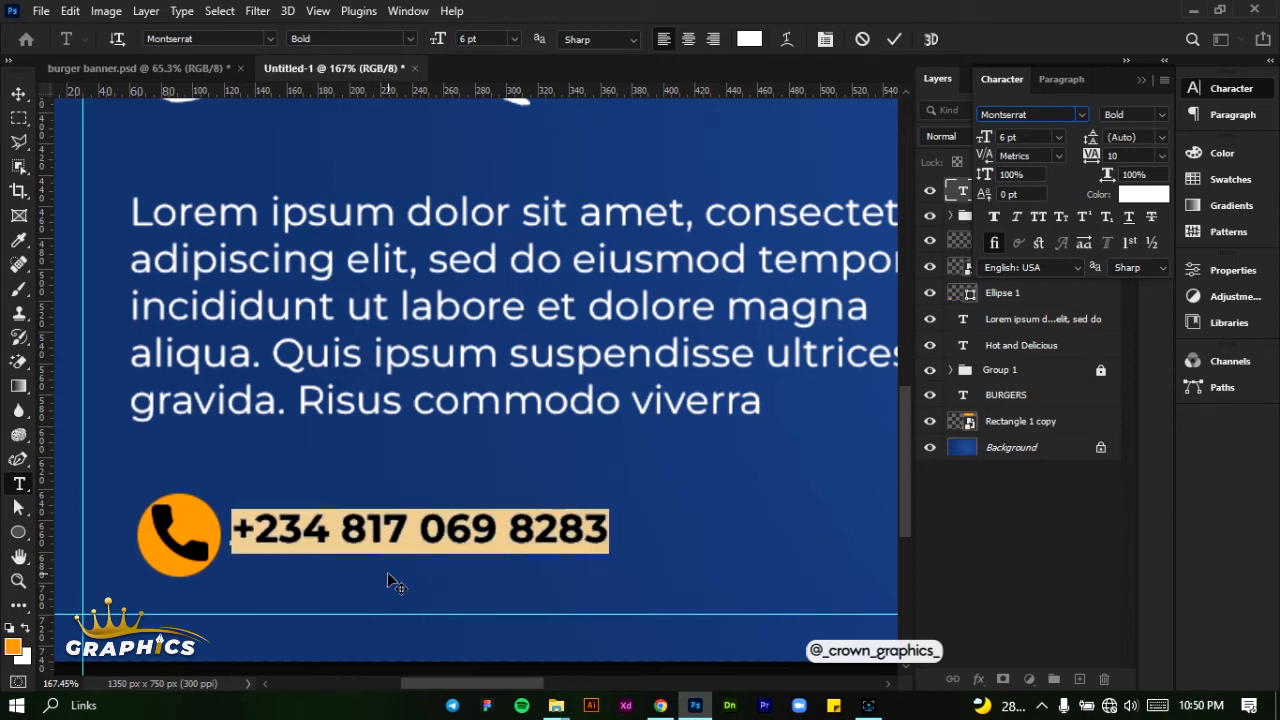
left_click(897, 41)
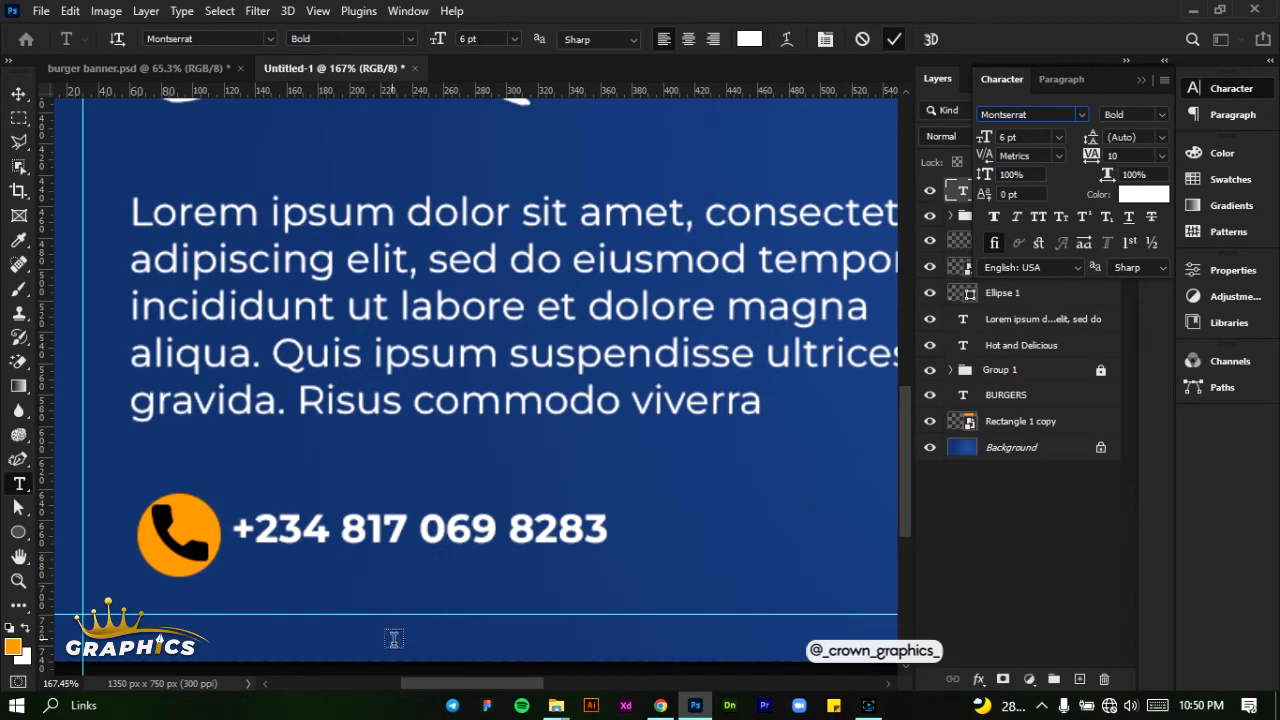
- Add a two-line text "24/7" and "Hours Delivery" below the burgers, near the slanted edge of the orange shape
left_click_drag(427, 690, 500, 686)
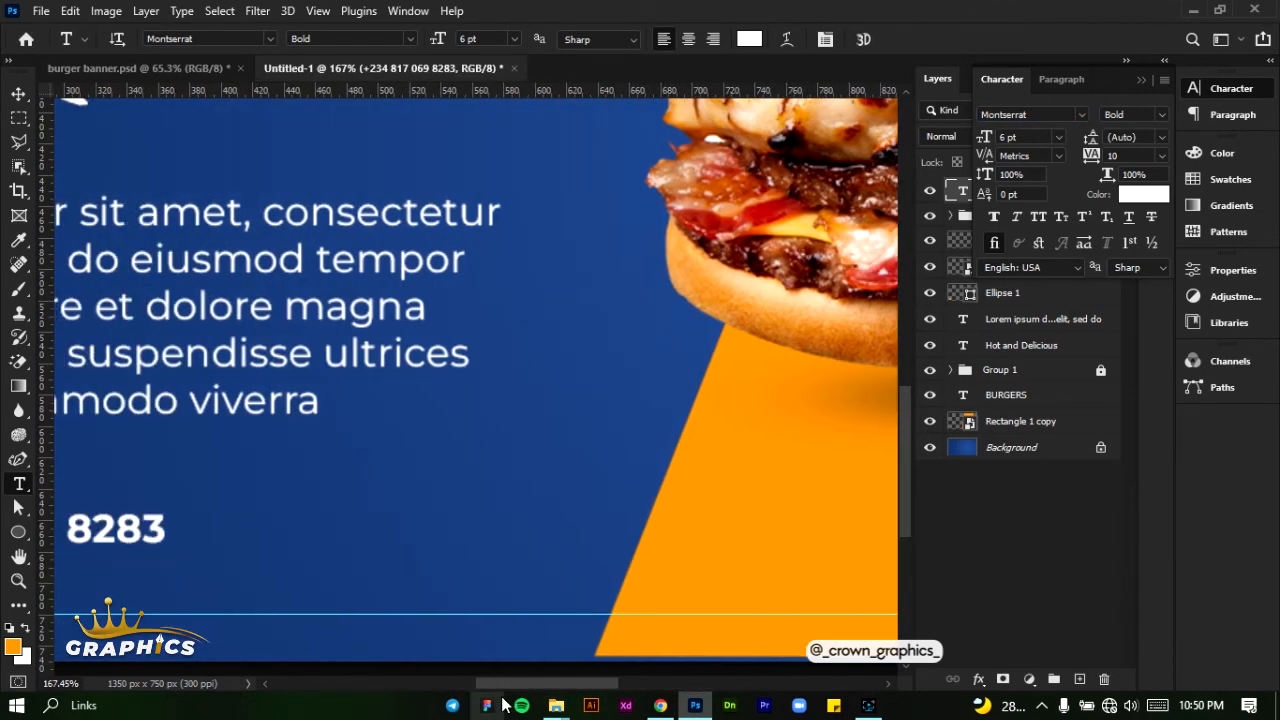
left_click(617, 470)
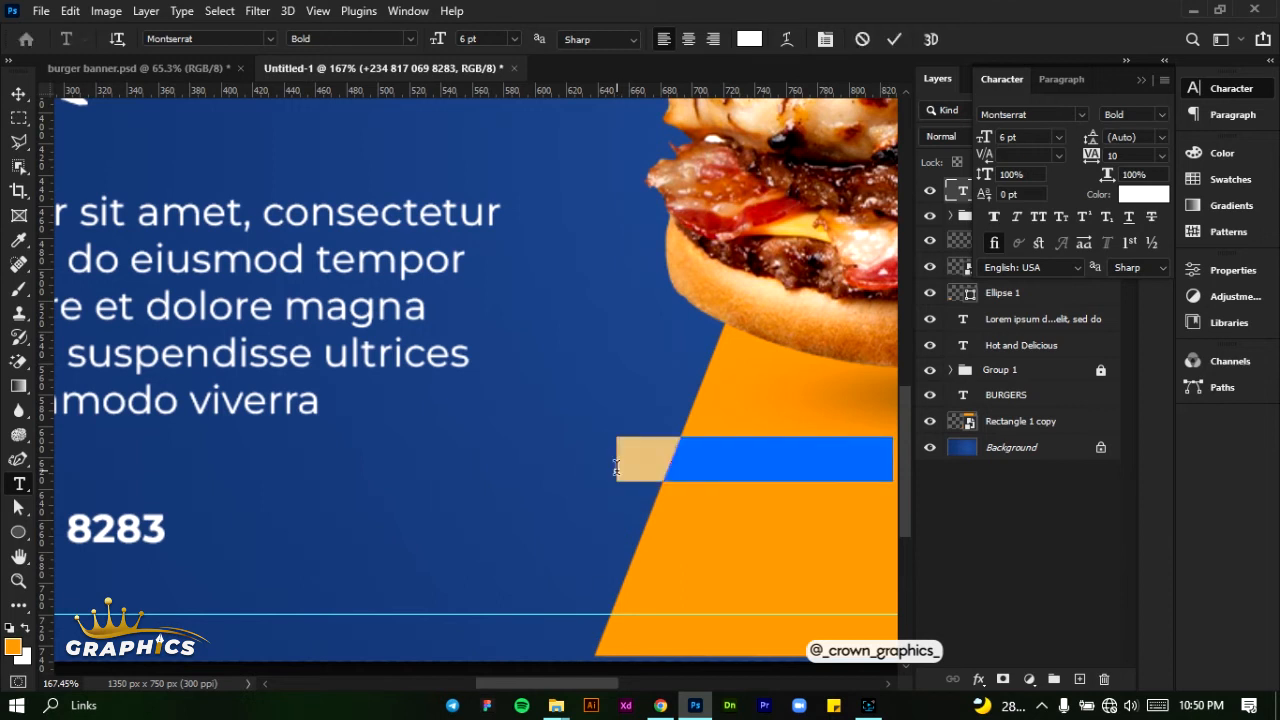
left_click(616, 467)
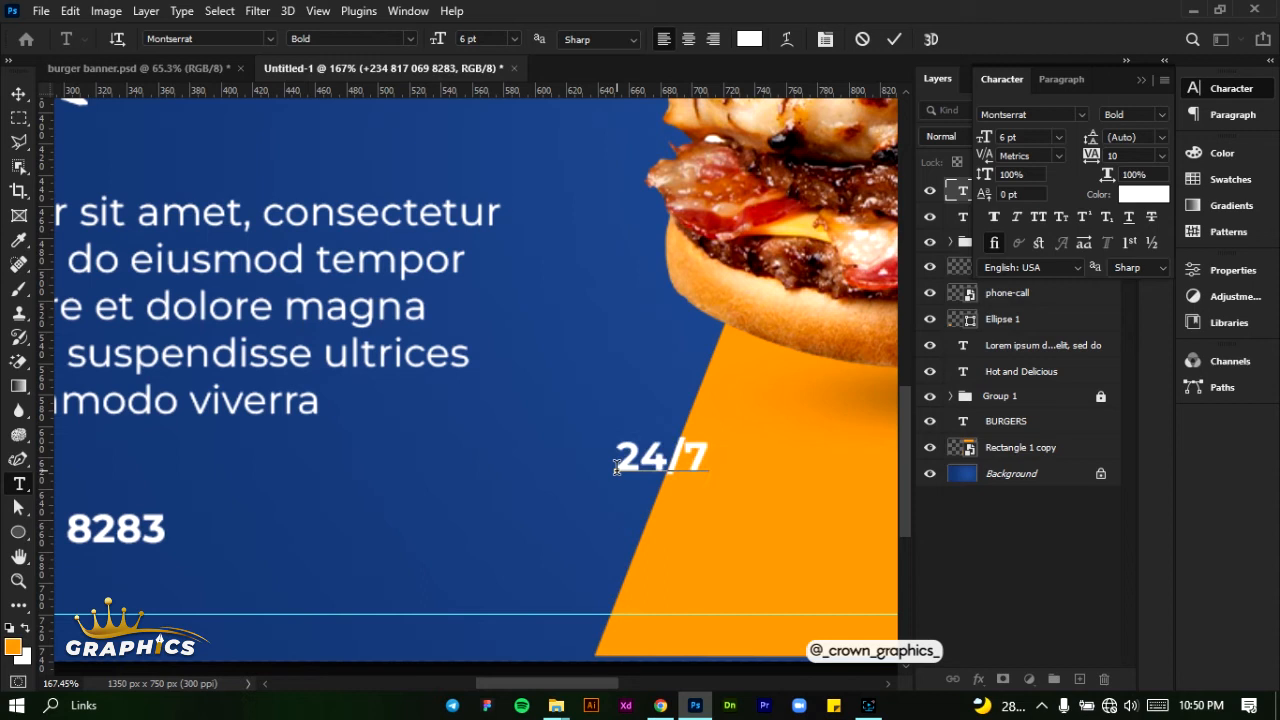
type("Hours")
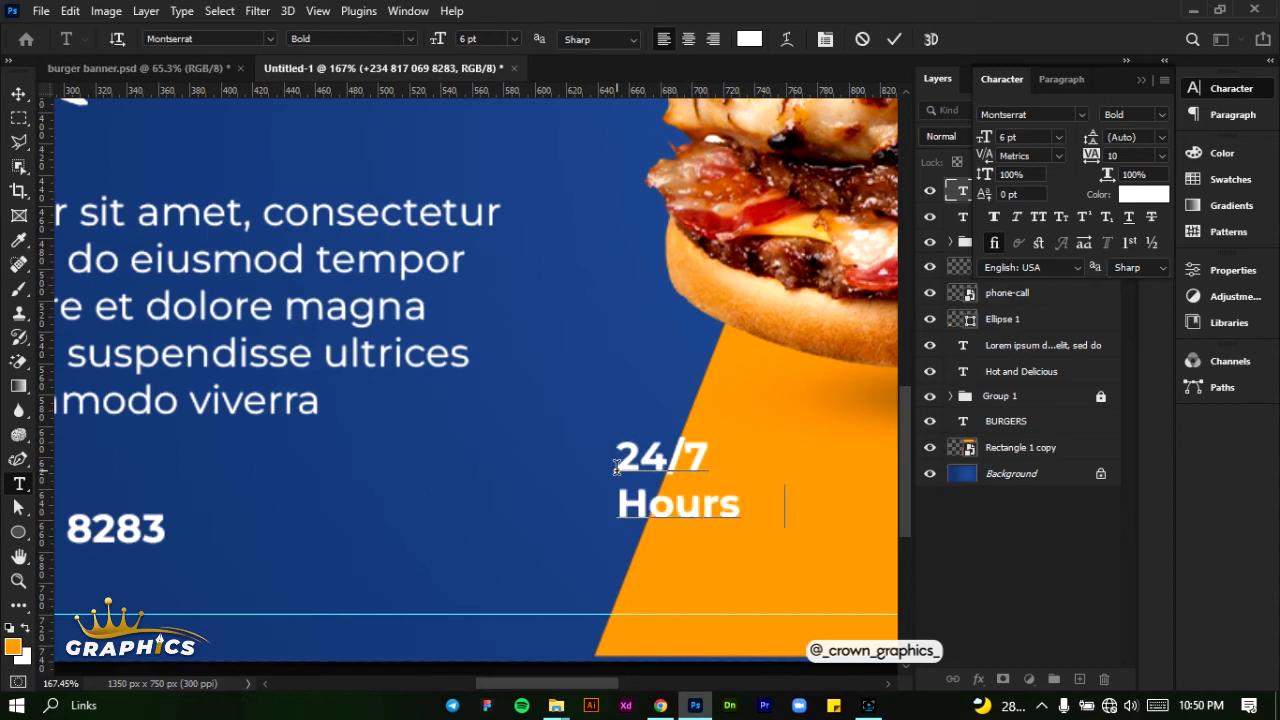
type(" Delver")
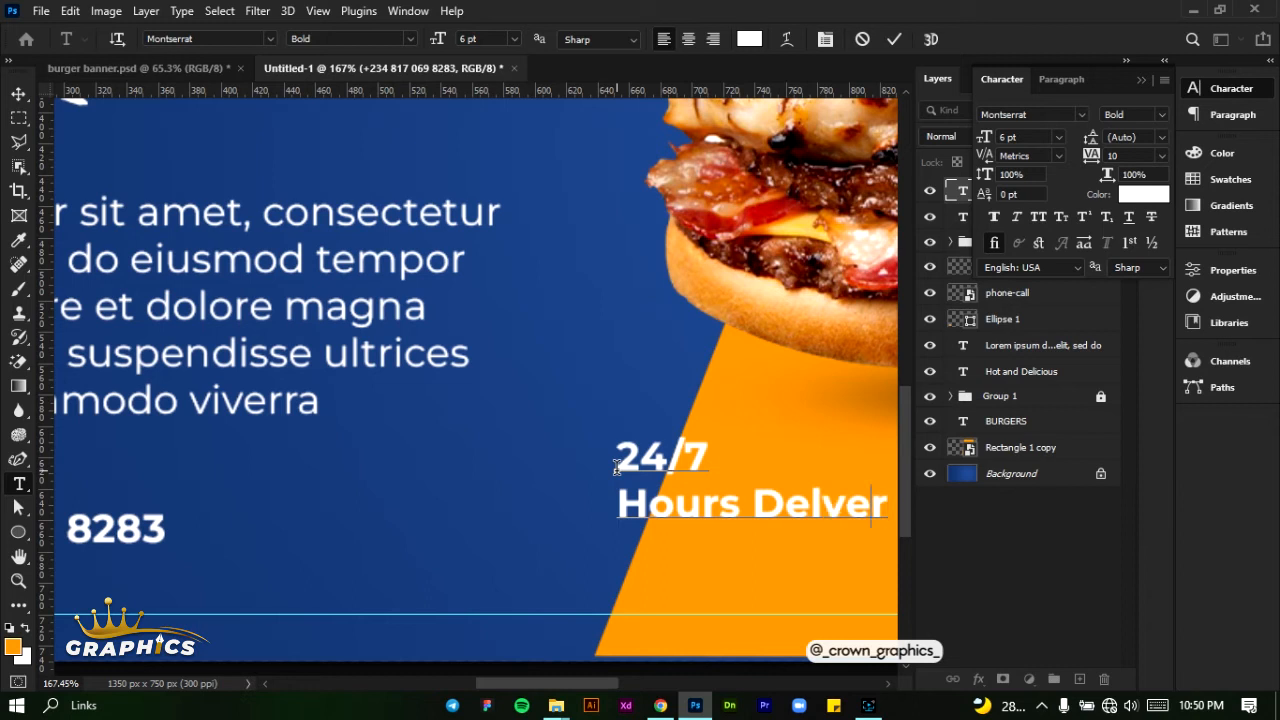
key("Delete")
key("Delete")
key("Delete")
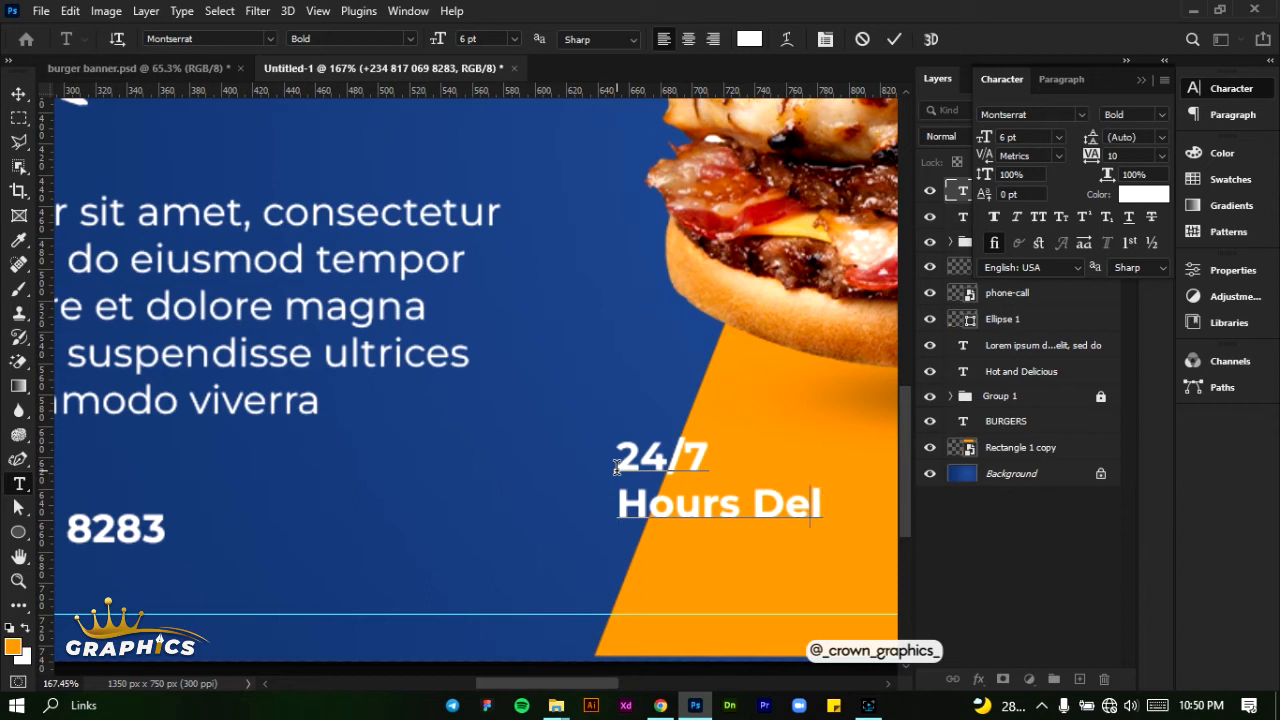
key("BackSpace")
type("liver")
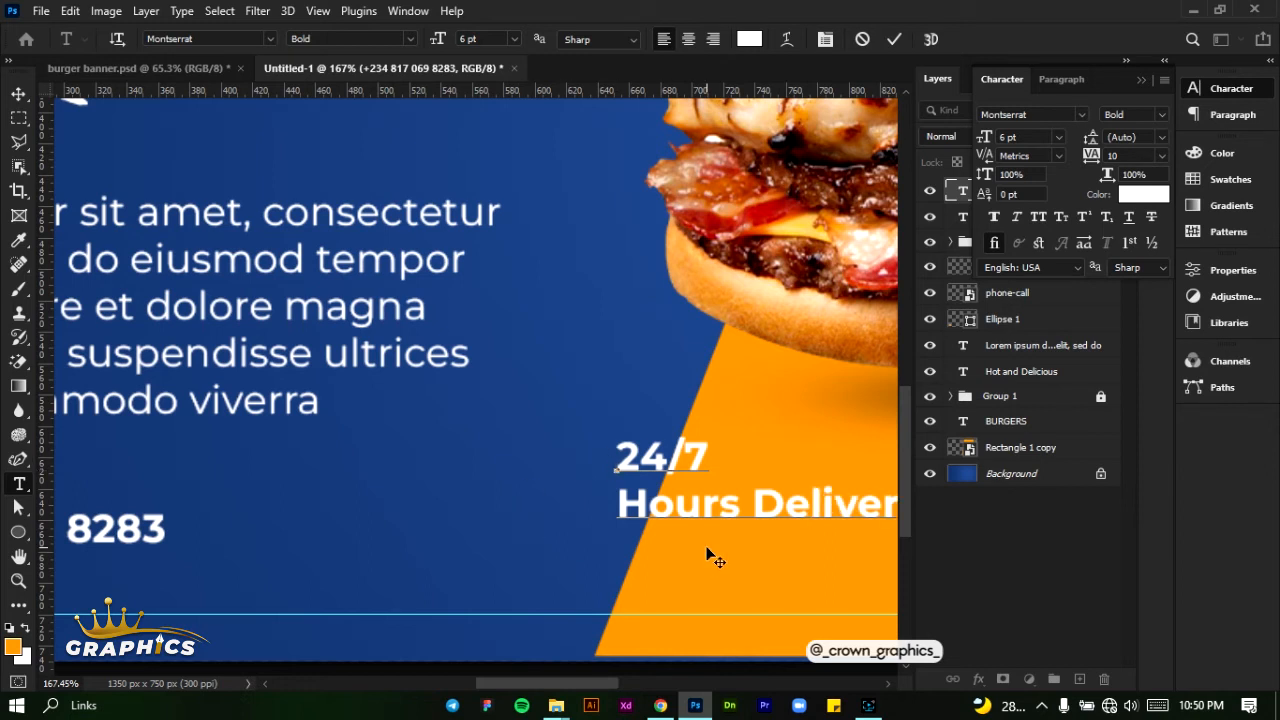
- Move the "24/7 Hours Delivery" text slightly down and to the left, and centre-align both of its lines
left_click_drag(715, 560, 665, 582)
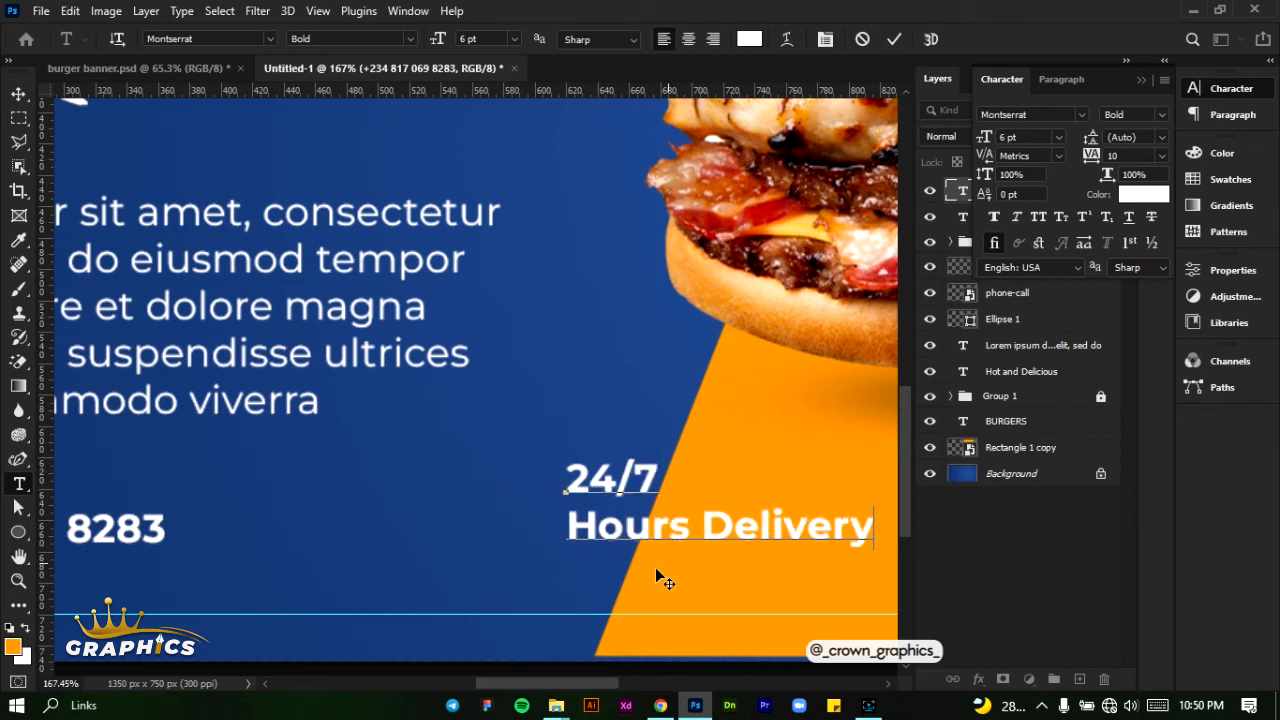
left_click(688, 39)
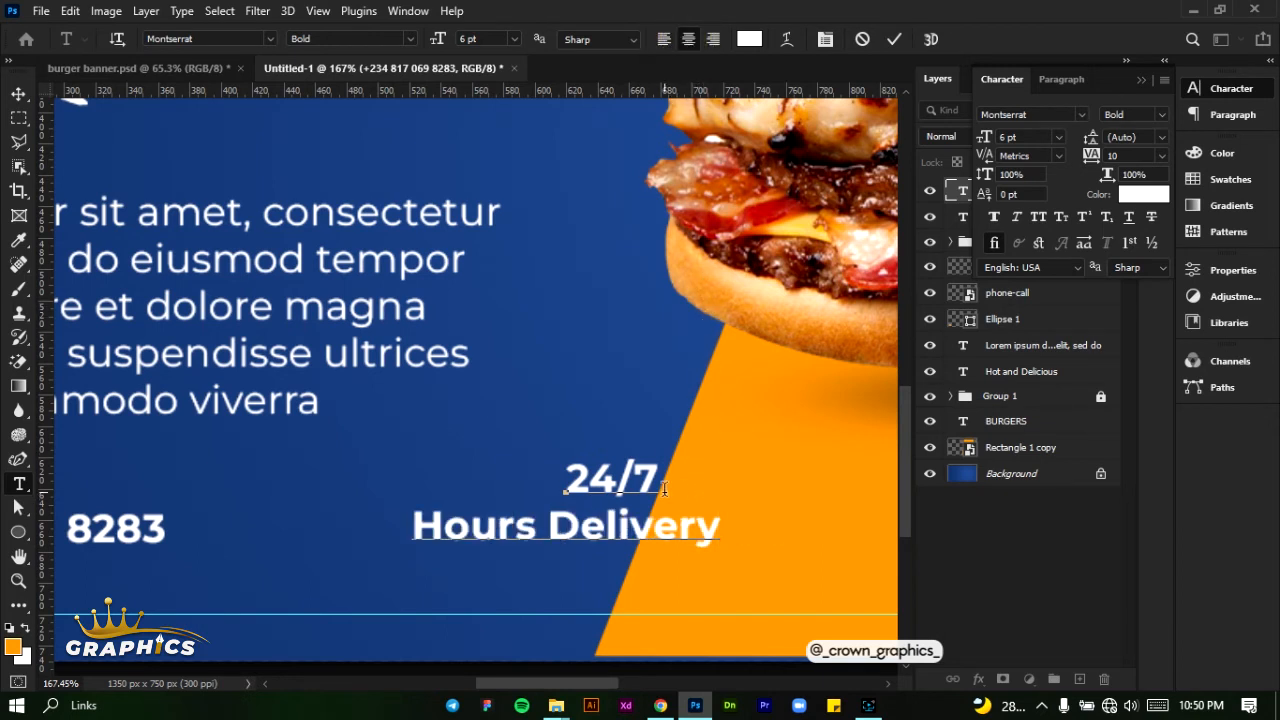
key("ctrl")
key("ctrl+a")
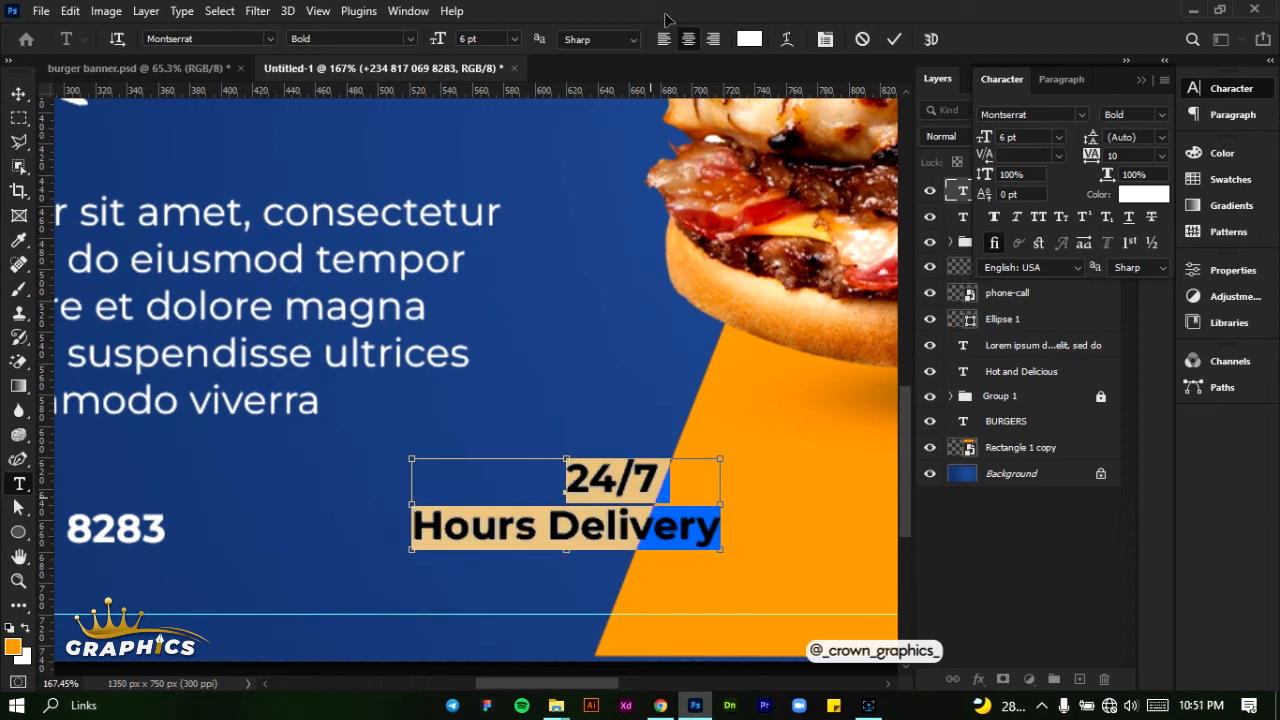
left_click(689, 39)
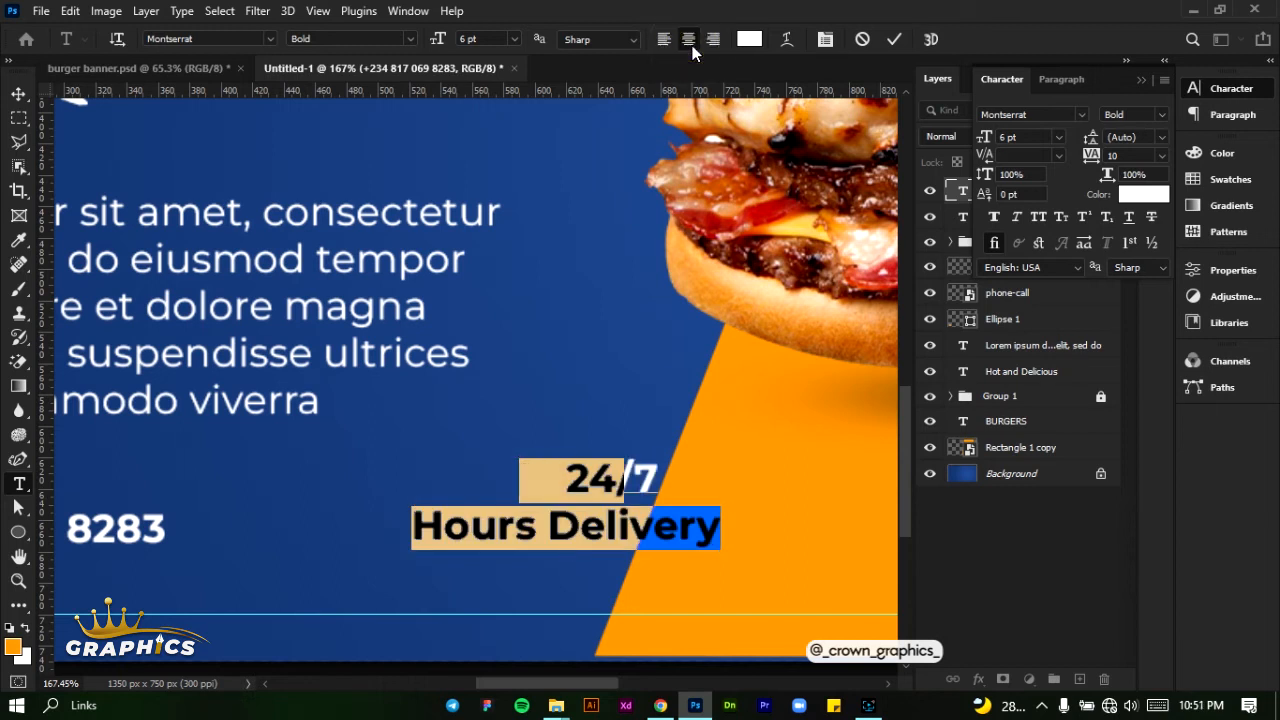
left_click(892, 40)
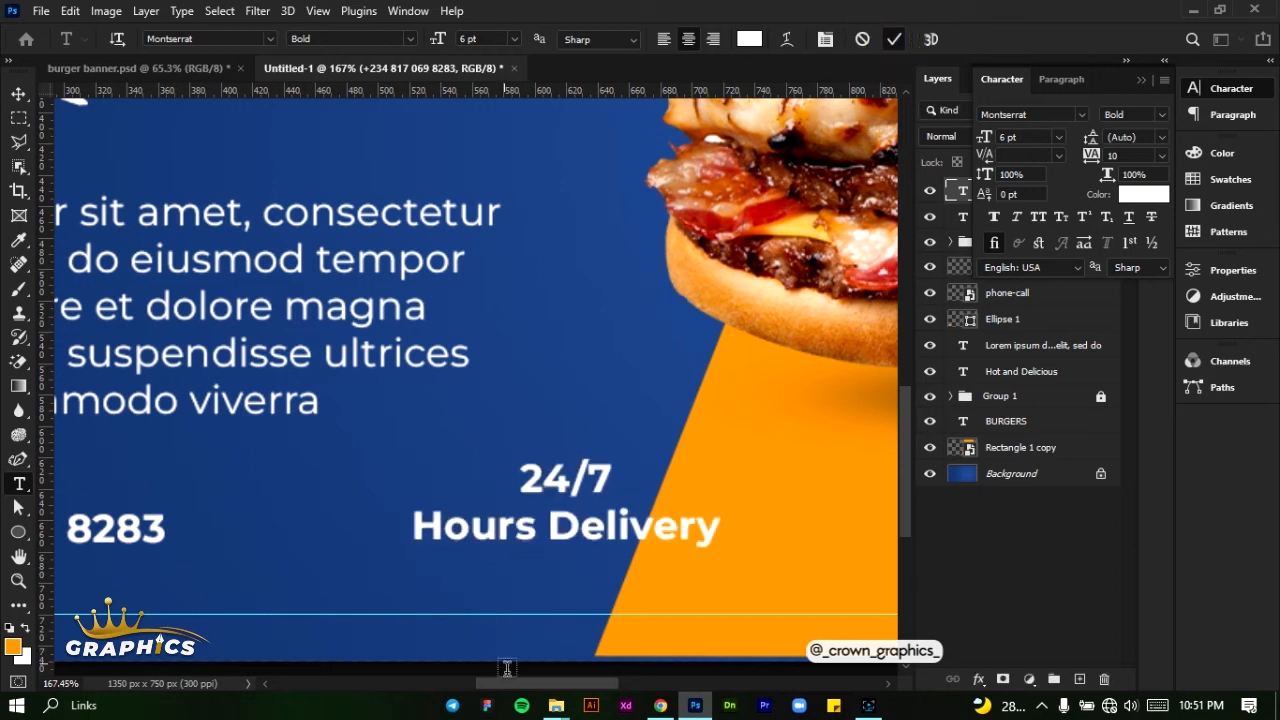
- Add the text "ORDER NOW" on the orange area below the rightmost burger, and shift it slightly down and to the right
left_click_drag(510, 684, 665, 686)
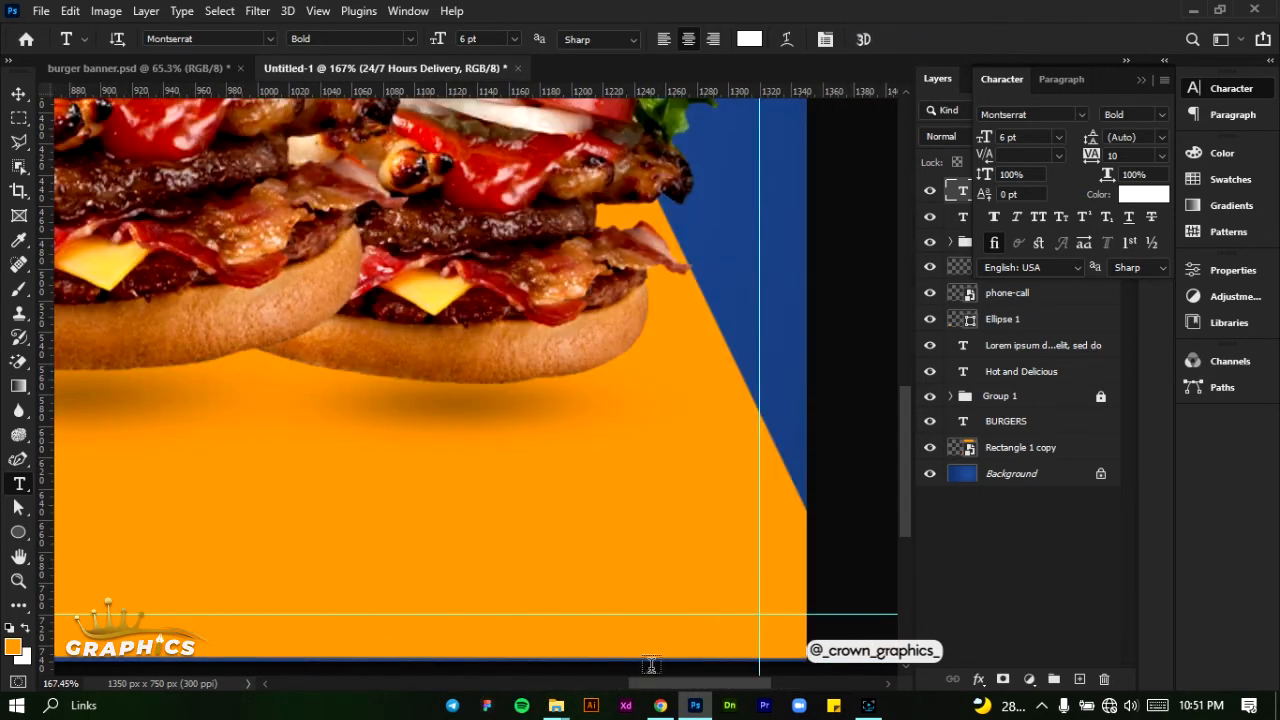
left_click(470, 517)
type("ordw")
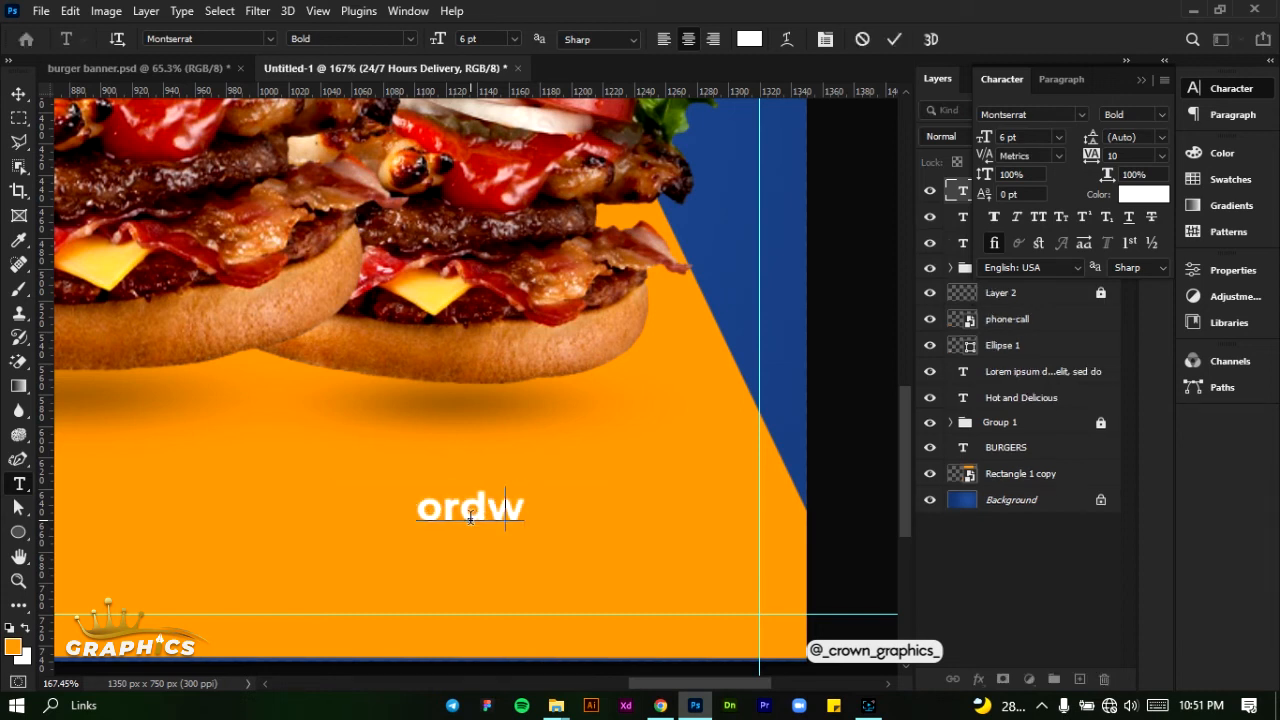
key("BackSpace")
key("ctrl+a")
left_click(470, 517)
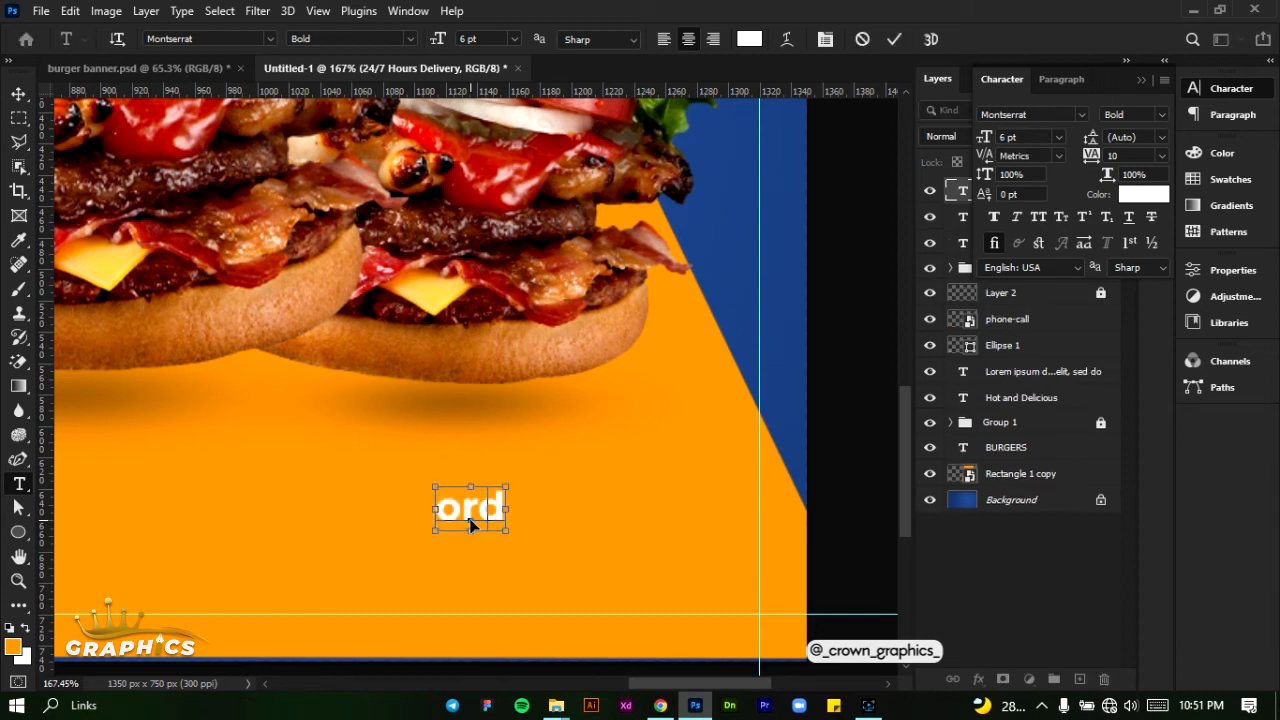
type("ORDER")
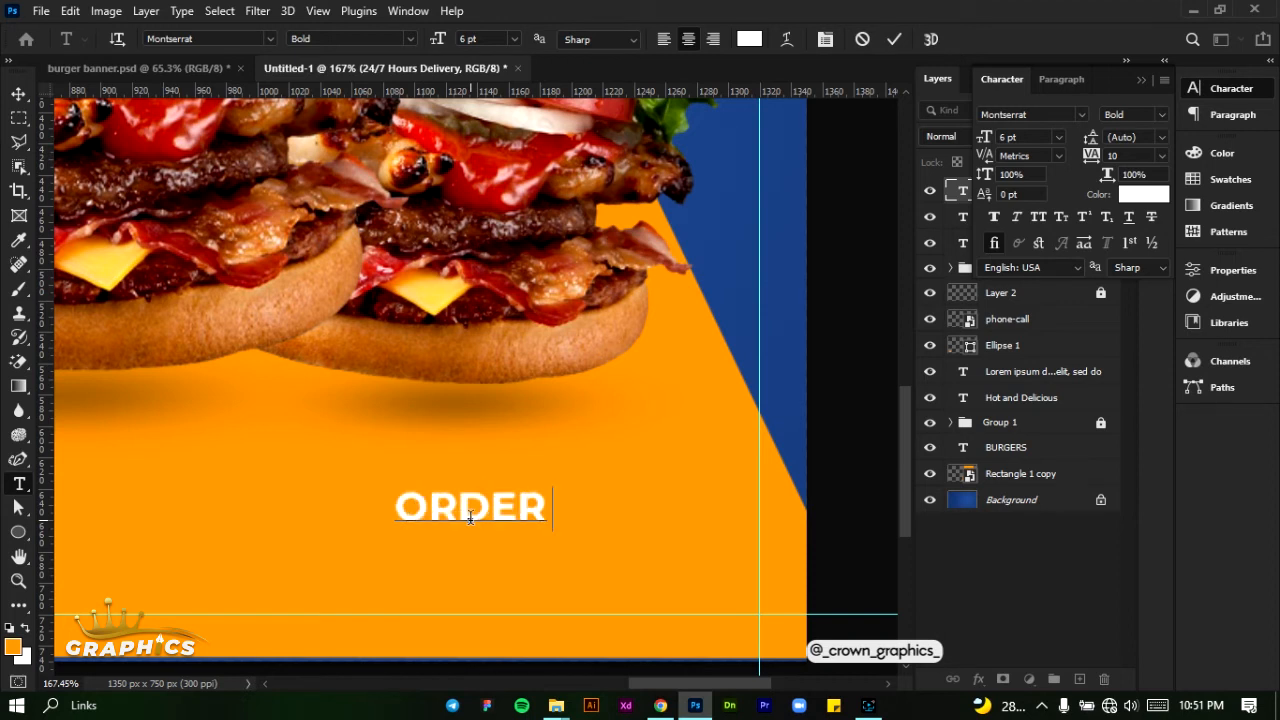
type(" NOW")
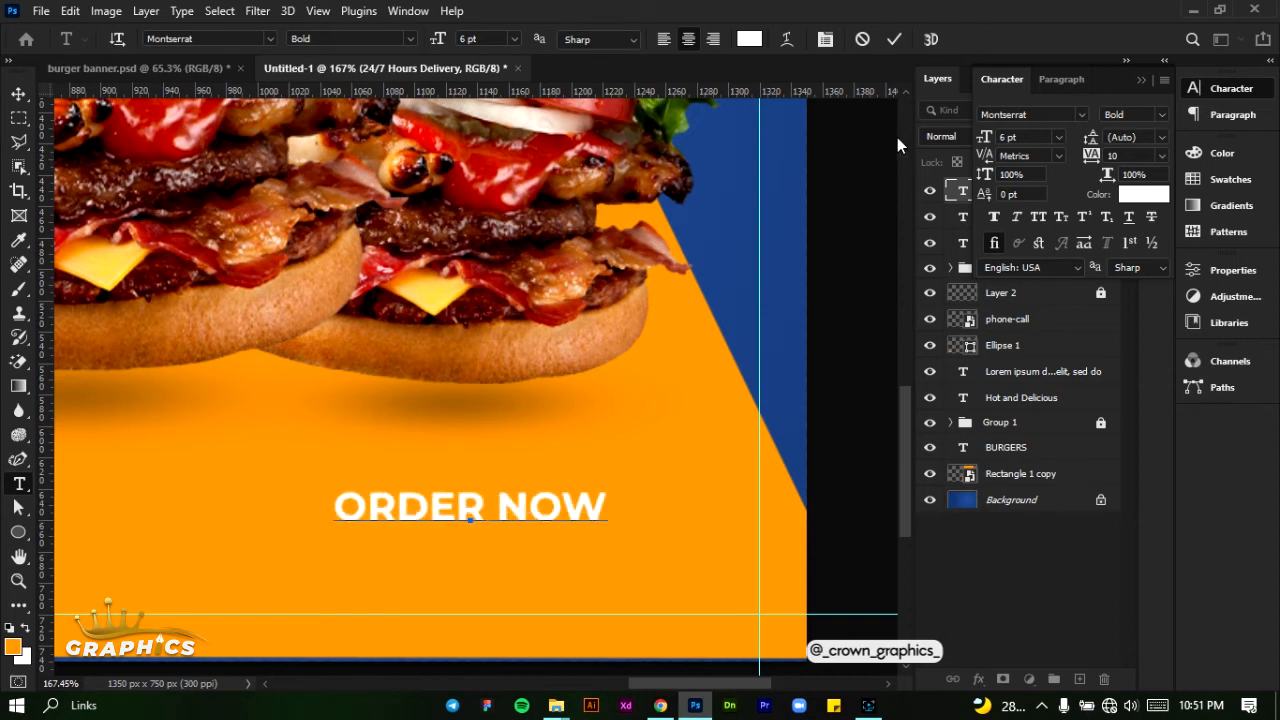
left_click(895, 46)
left_click(18, 95)
left_click_drag(470, 507, 490, 546)
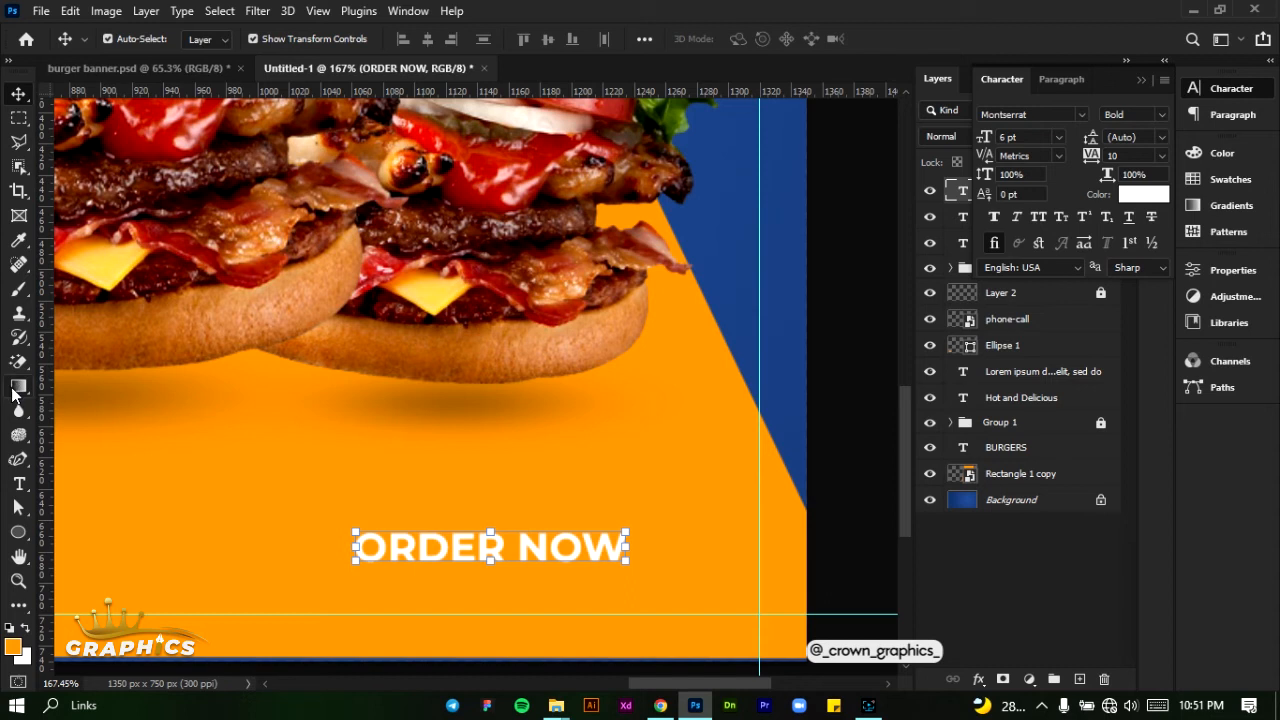
- Draw a rounded rectangle about 202 × 40 px around the "ORDER NOW" text on the orange area
right_click(18, 533)
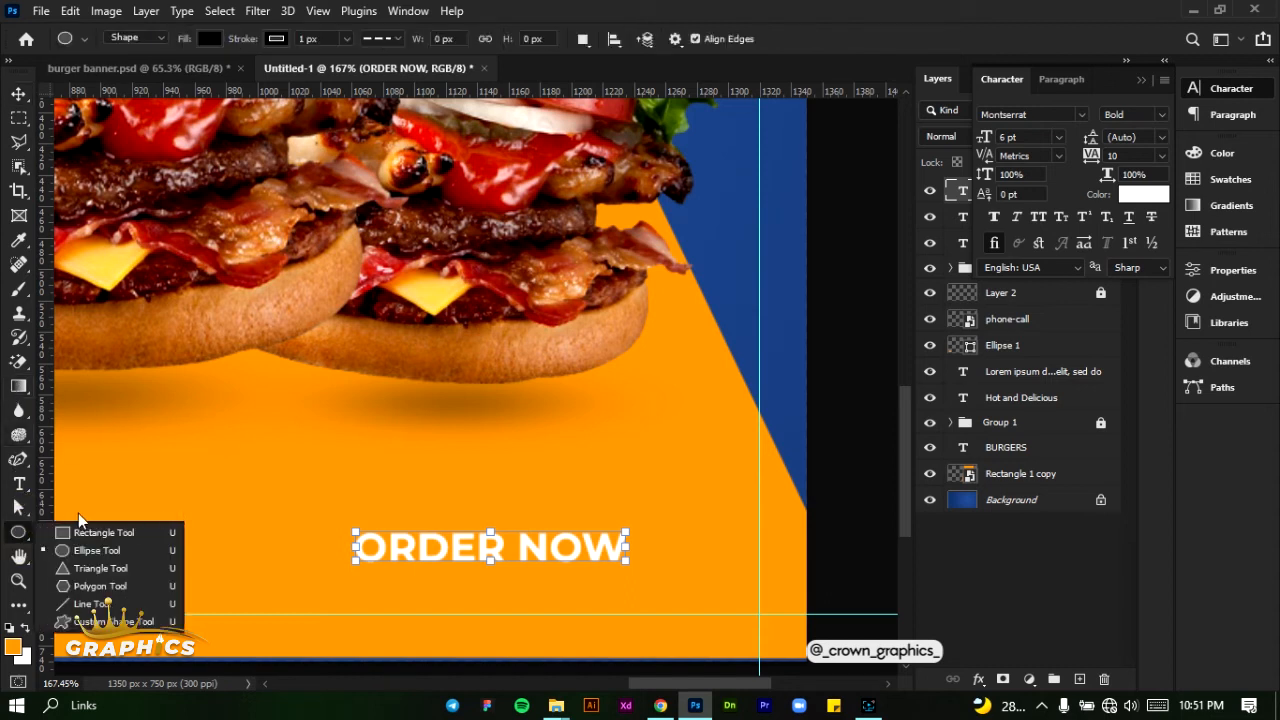
left_click(56, 537)
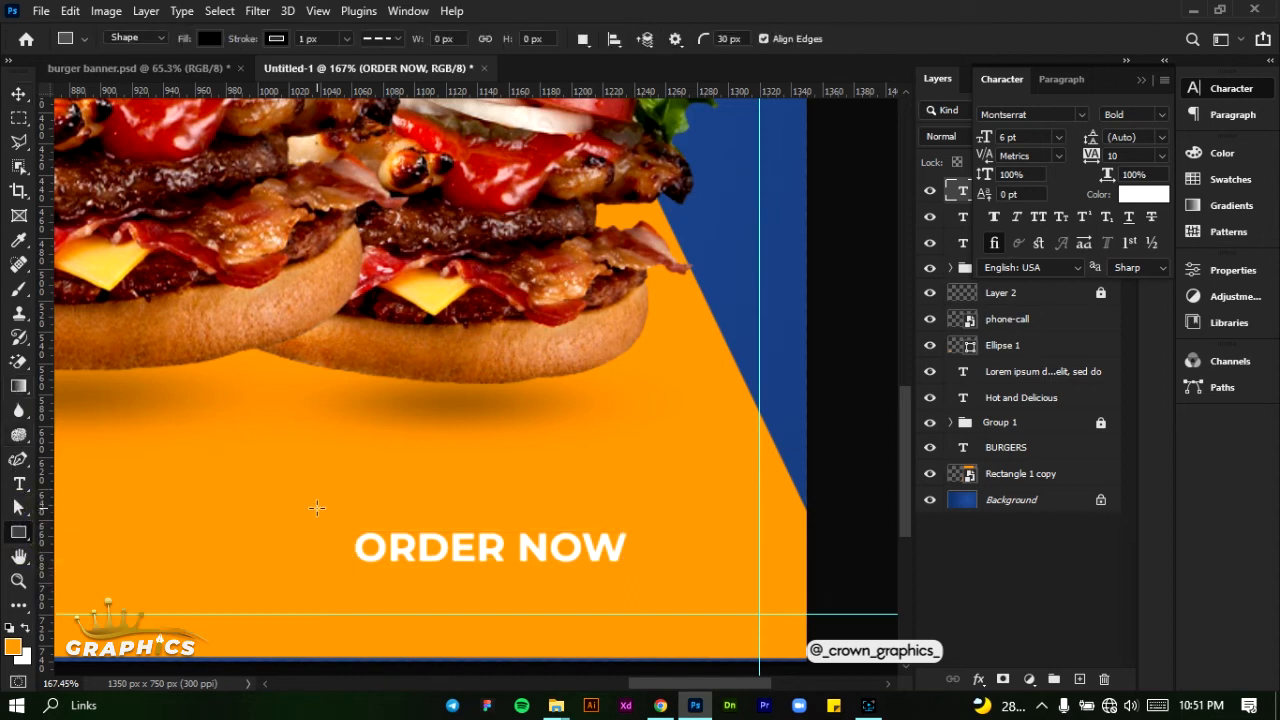
left_click_drag(330, 520, 646, 580)
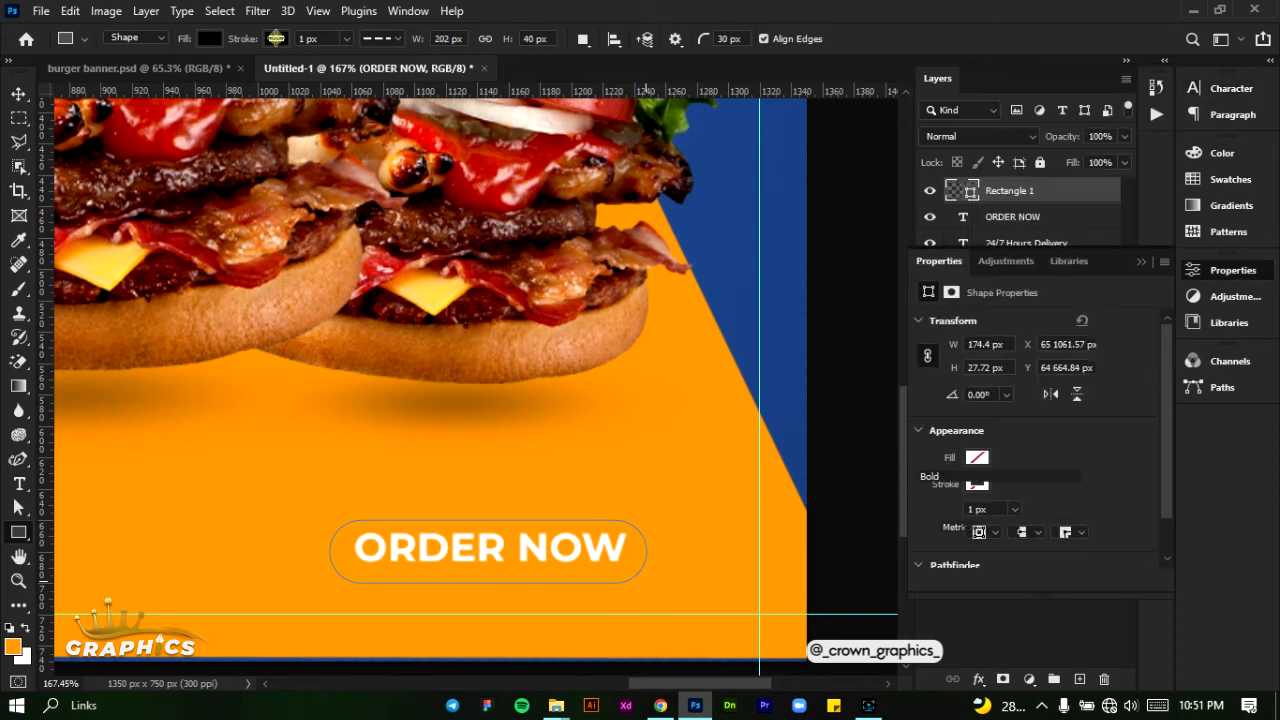
- Remove the rounded rectangle's stroke and fill it with the recently used dark blue
left_click(218, 39)
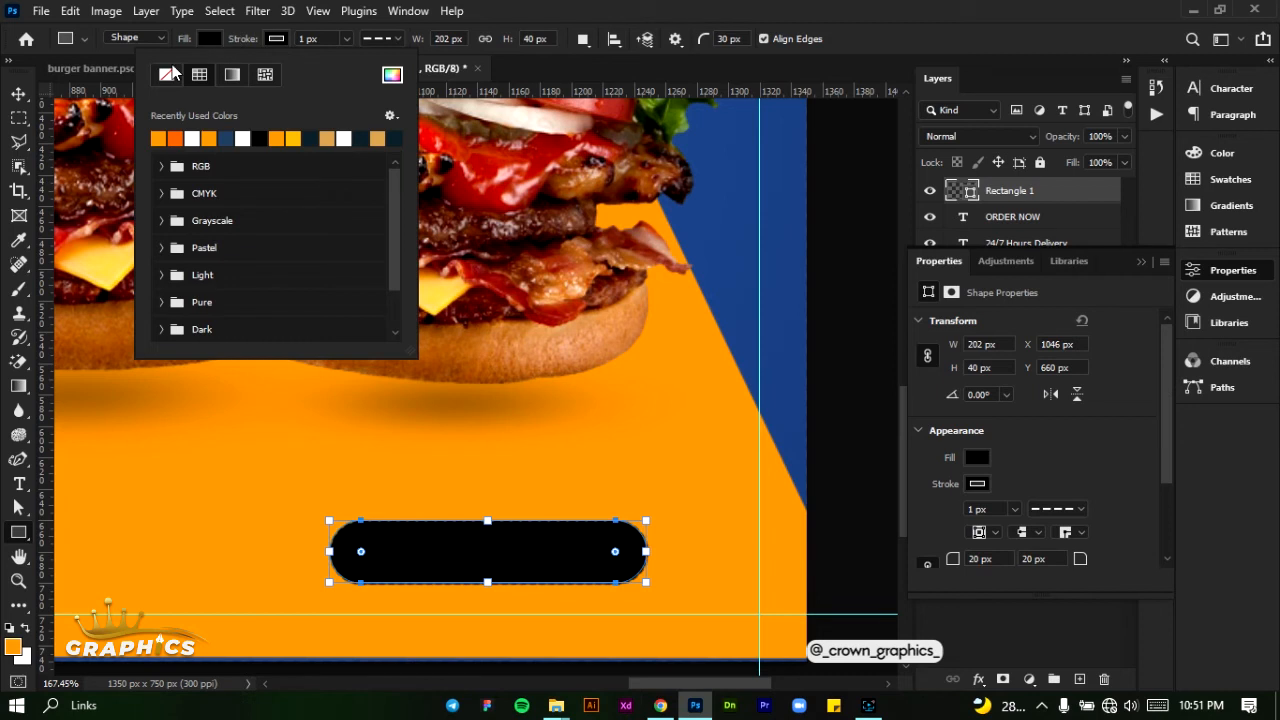
left_click(166, 74)
left_click(206, 37)
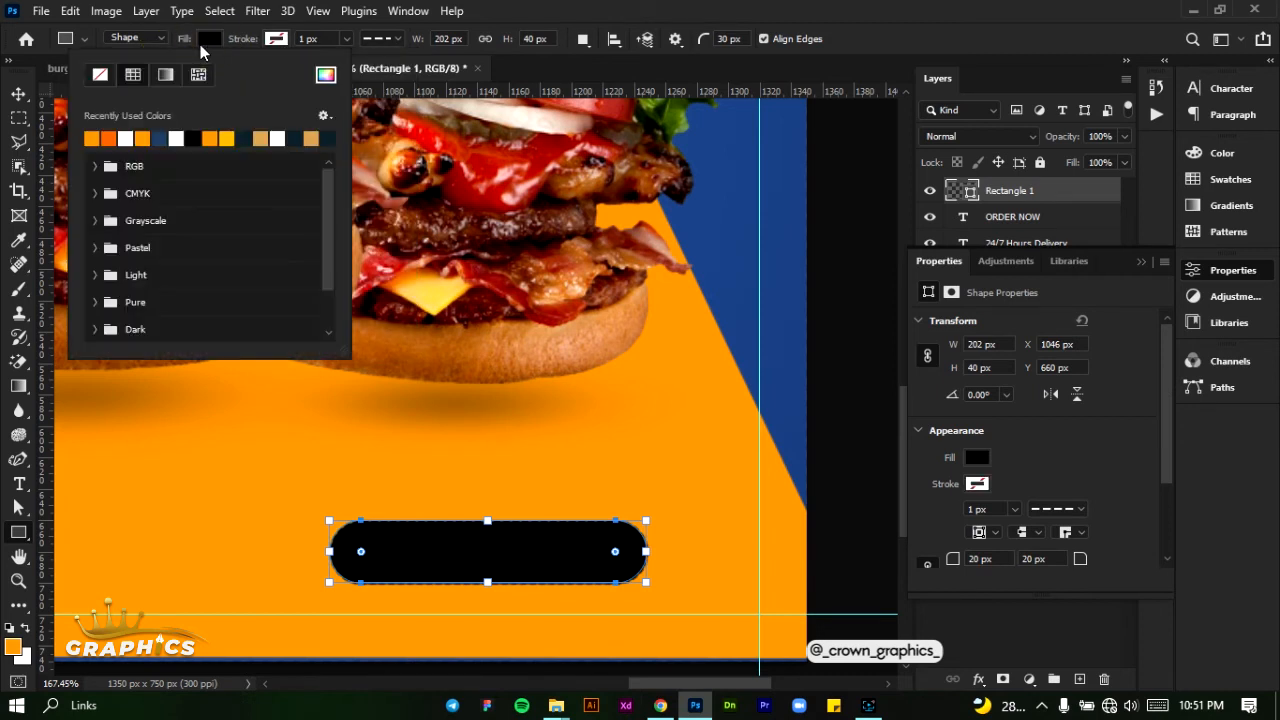
left_click(160, 138)
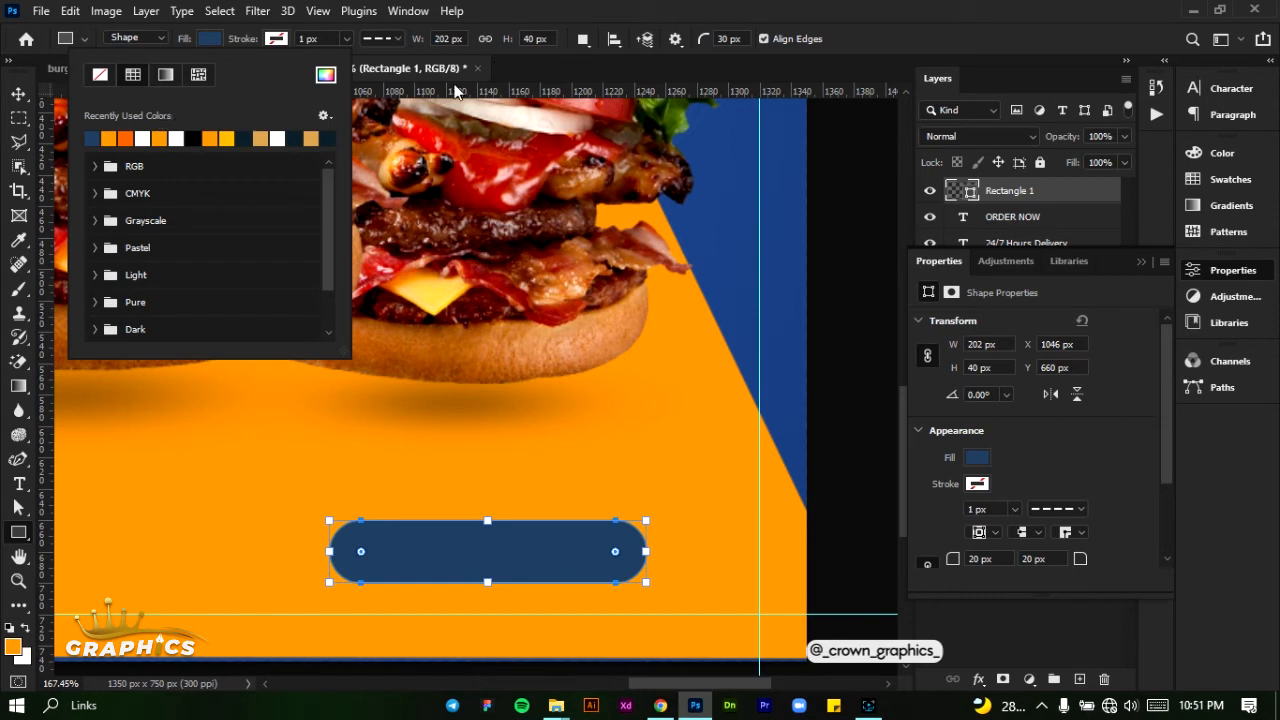
left_click(493, 35)
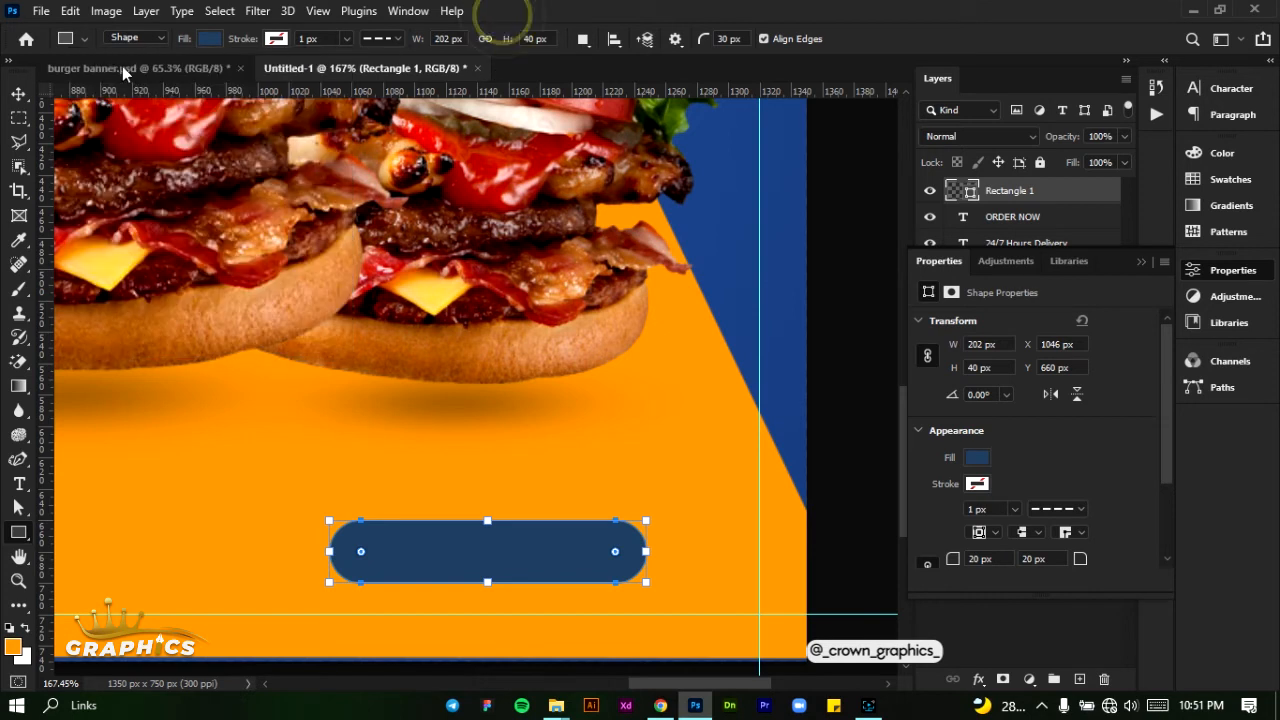
- Shift the dark blue rounded rectangle about 10 px to the right and 3 px up
left_click(16, 93)
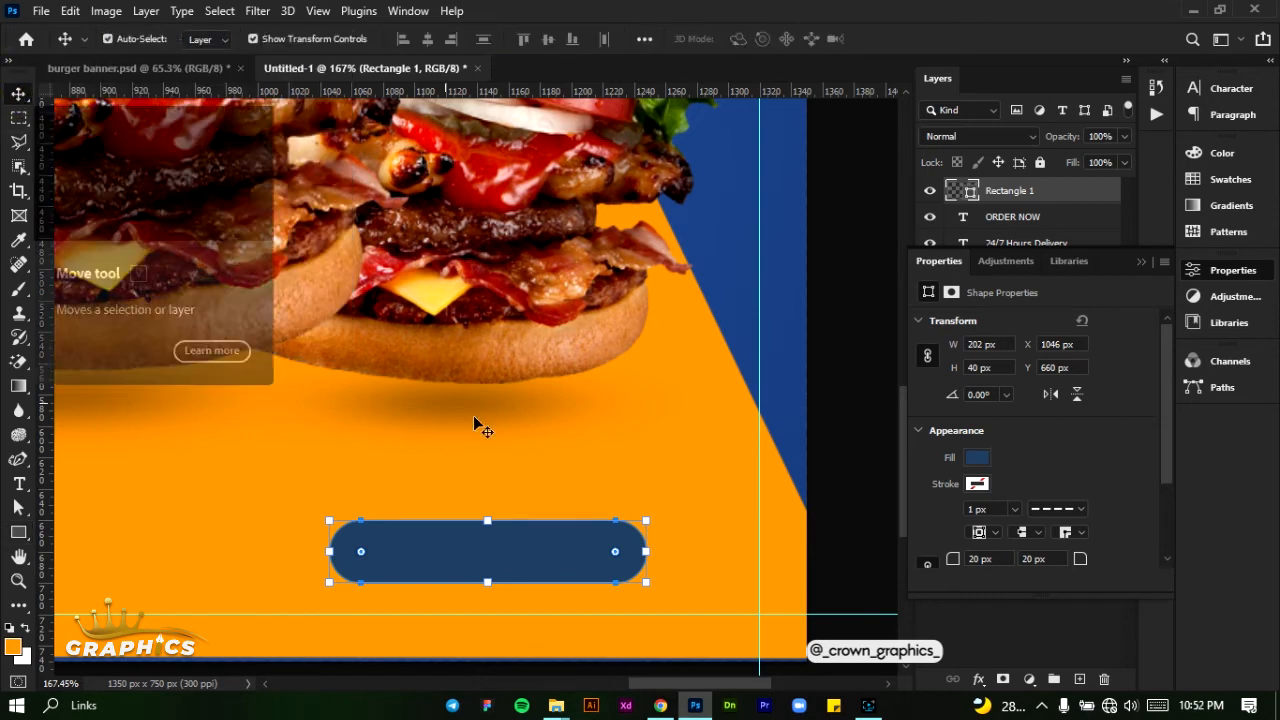
left_click_drag(444, 544, 460, 548)
key("Up")
key("Up")
key("Up")
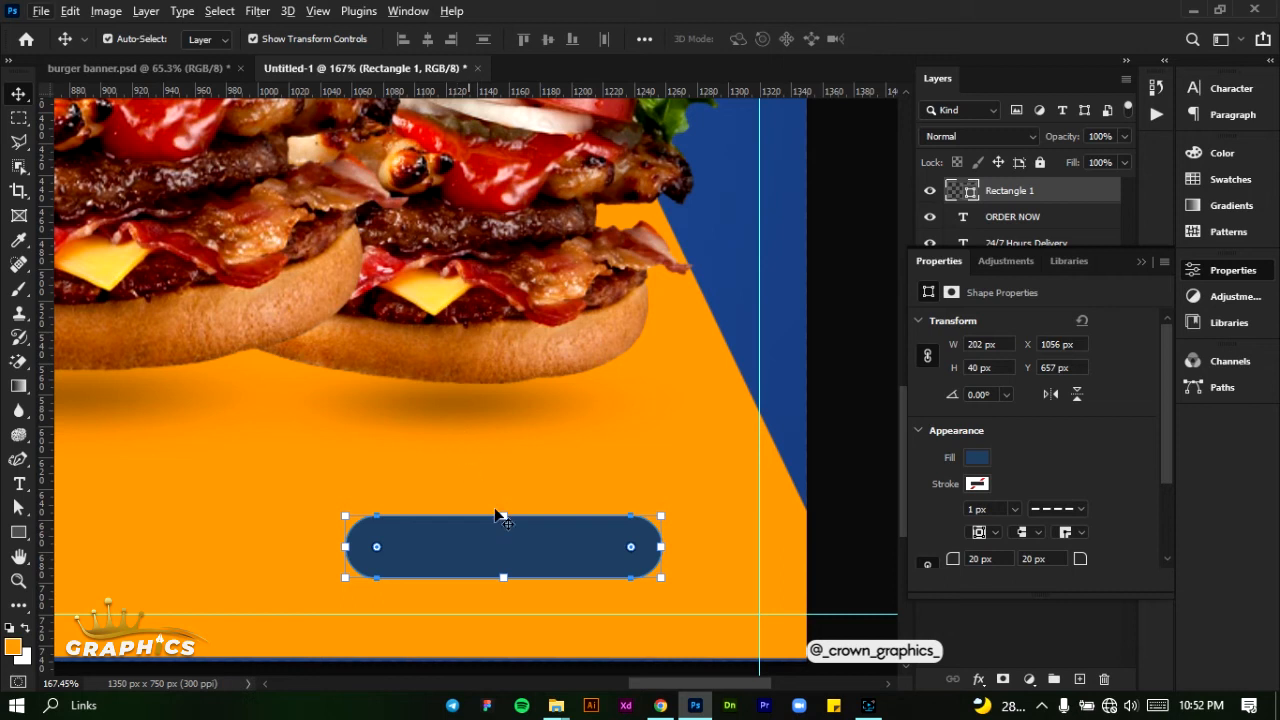
- Put the rounded rectangle's layer beneath the "ORDER NOW" text and nudge the shape left until the text is centred on it
double_click(1138, 258)
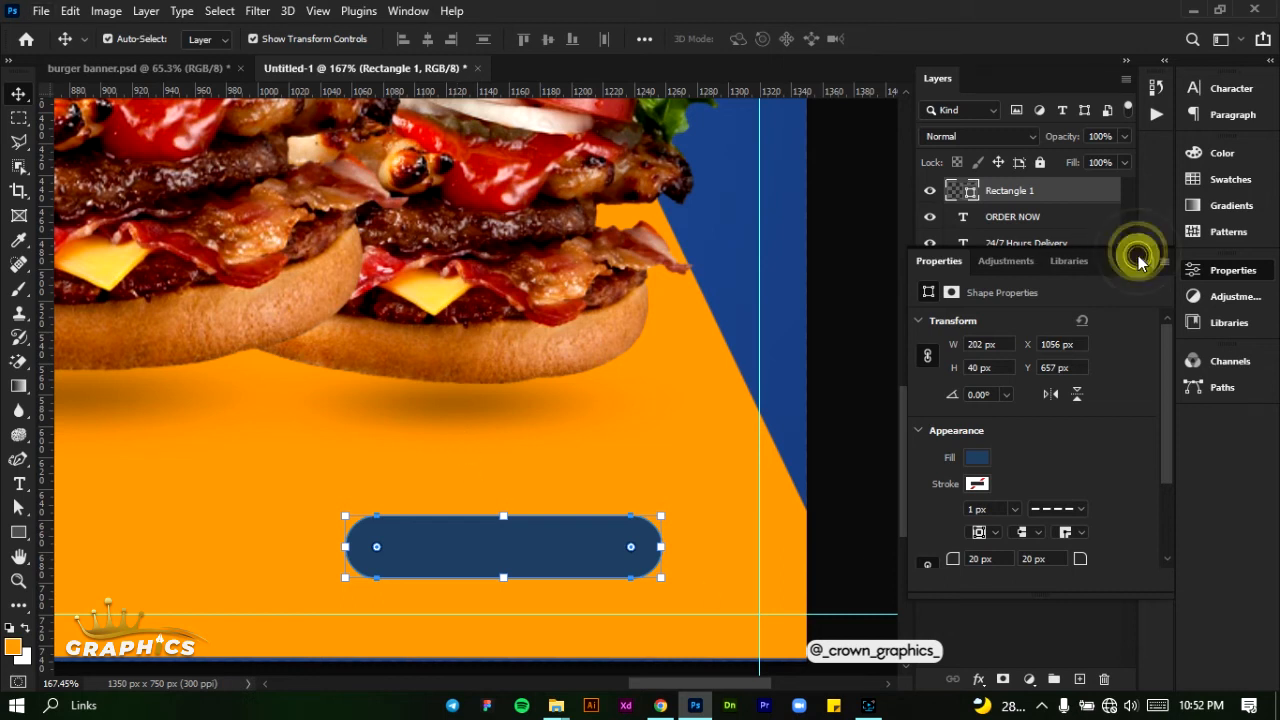
left_click_drag(1048, 191, 1046, 222)
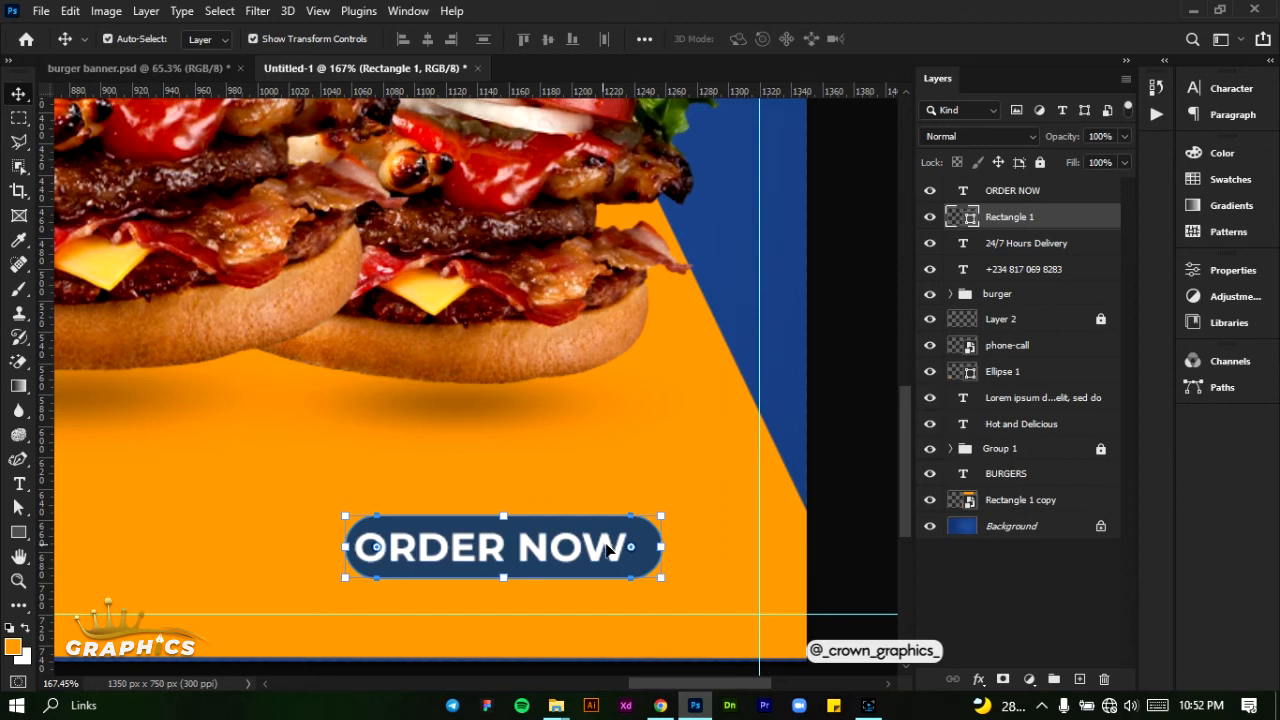
key("Left")
key("Left")
key("Left")
key("Left")
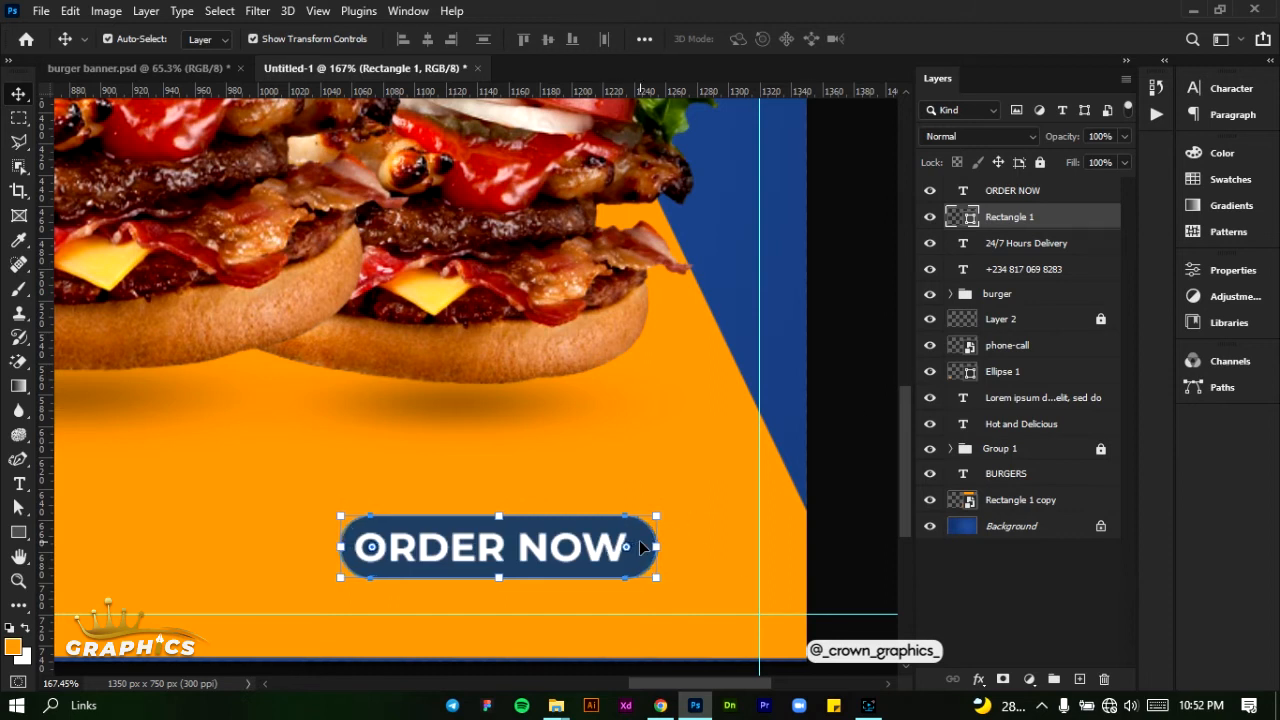
key("Left")
key("Left")
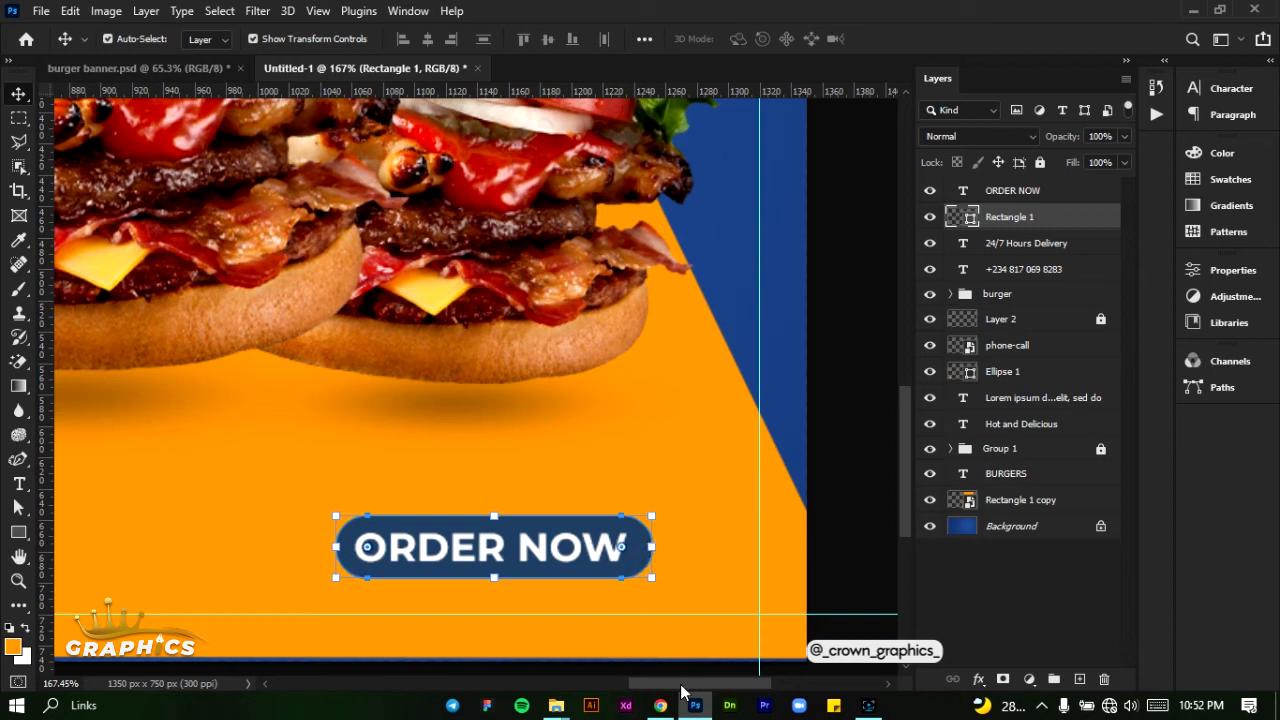
- Compare the banner's left margin, and move the dark blue rounded rectangle 30 px to the right
left_click_drag(682, 686, 441, 693)
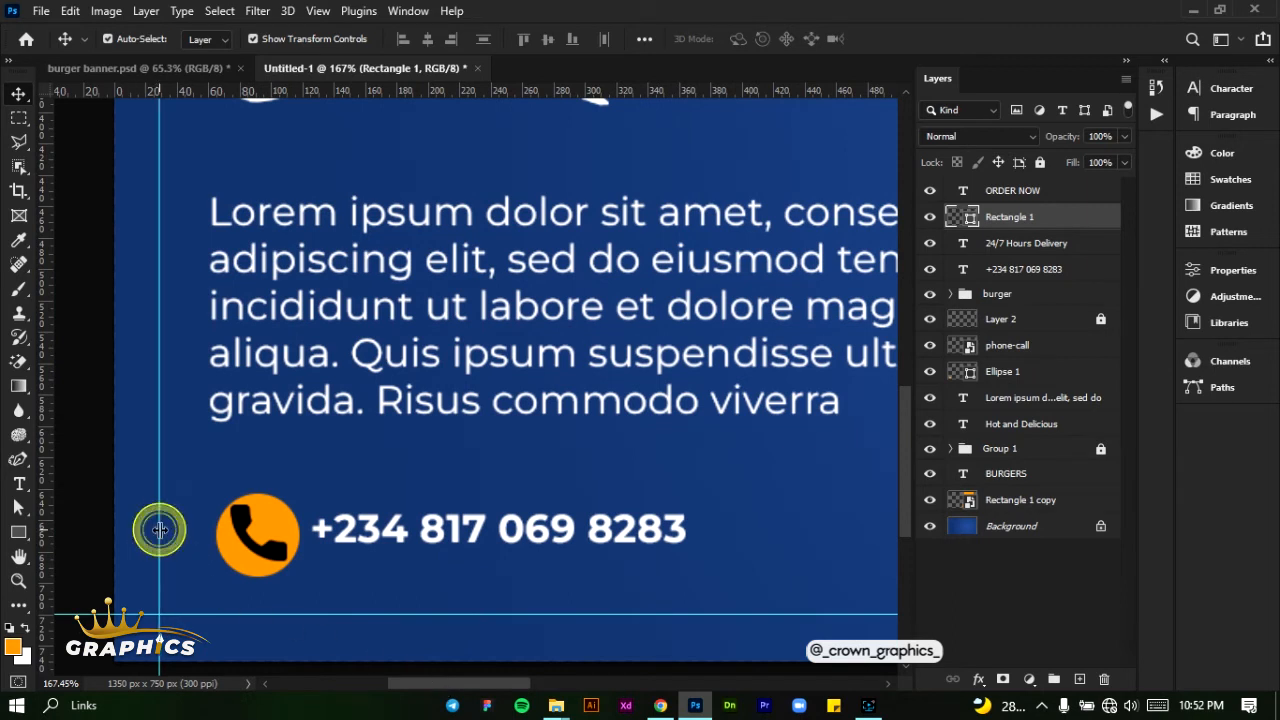
left_click_drag(160, 530, 158, 530)
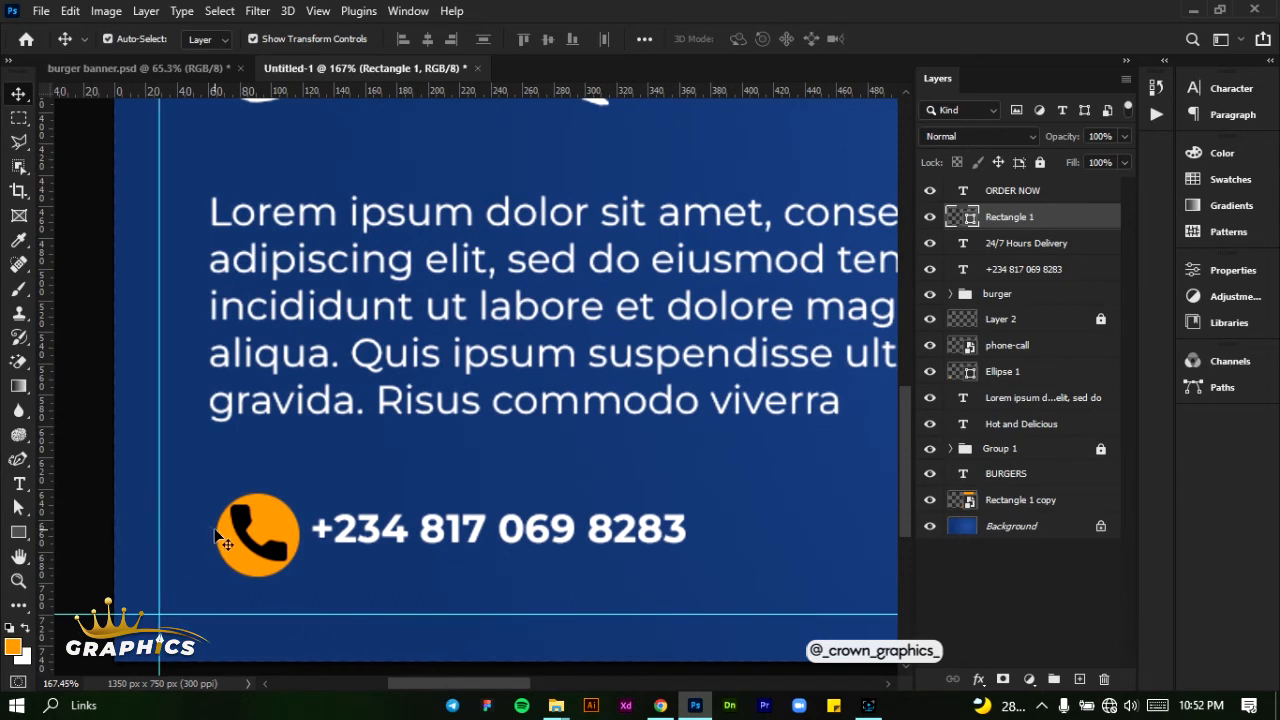
key("ctrl")
left_click_drag(446, 690, 684, 692)
key("shift+Right")
key("shift+Right")
key("shift+Right")
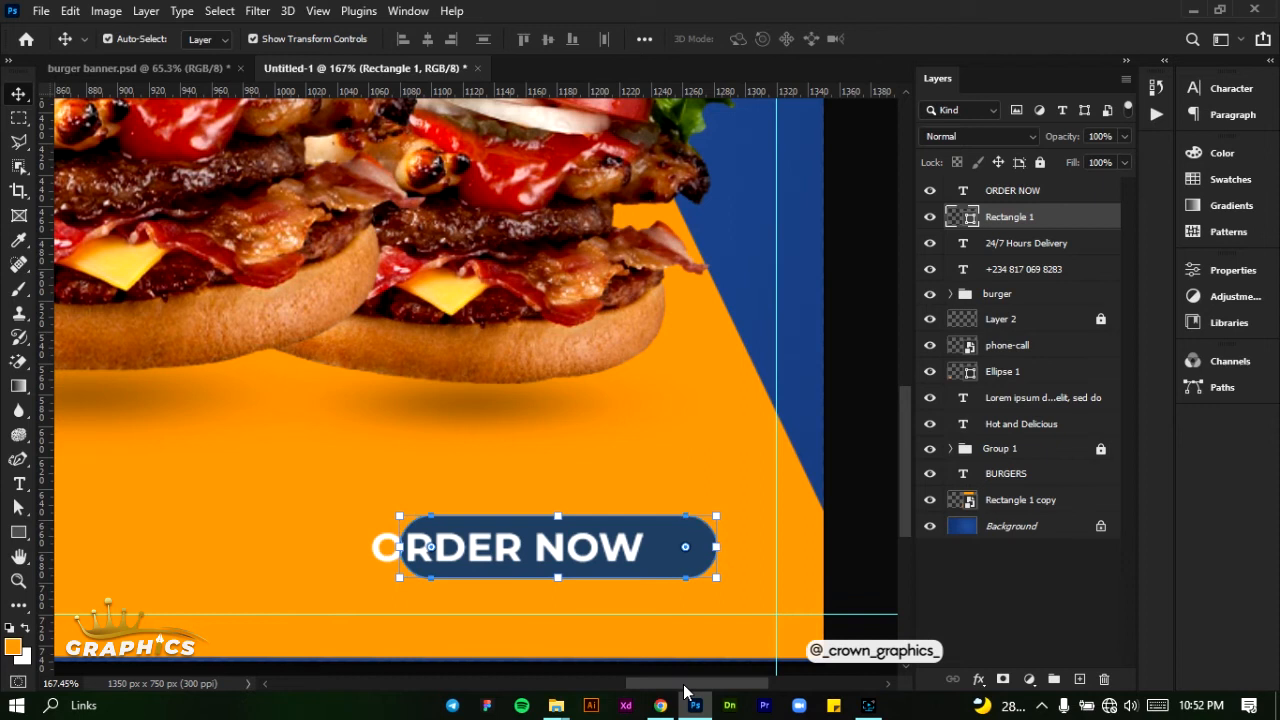
- Move the "ORDER NOW" text about 30 px to the right so it is centred on the dark blue rounded rectangle
left_click(508, 546)
double_click(508, 546)
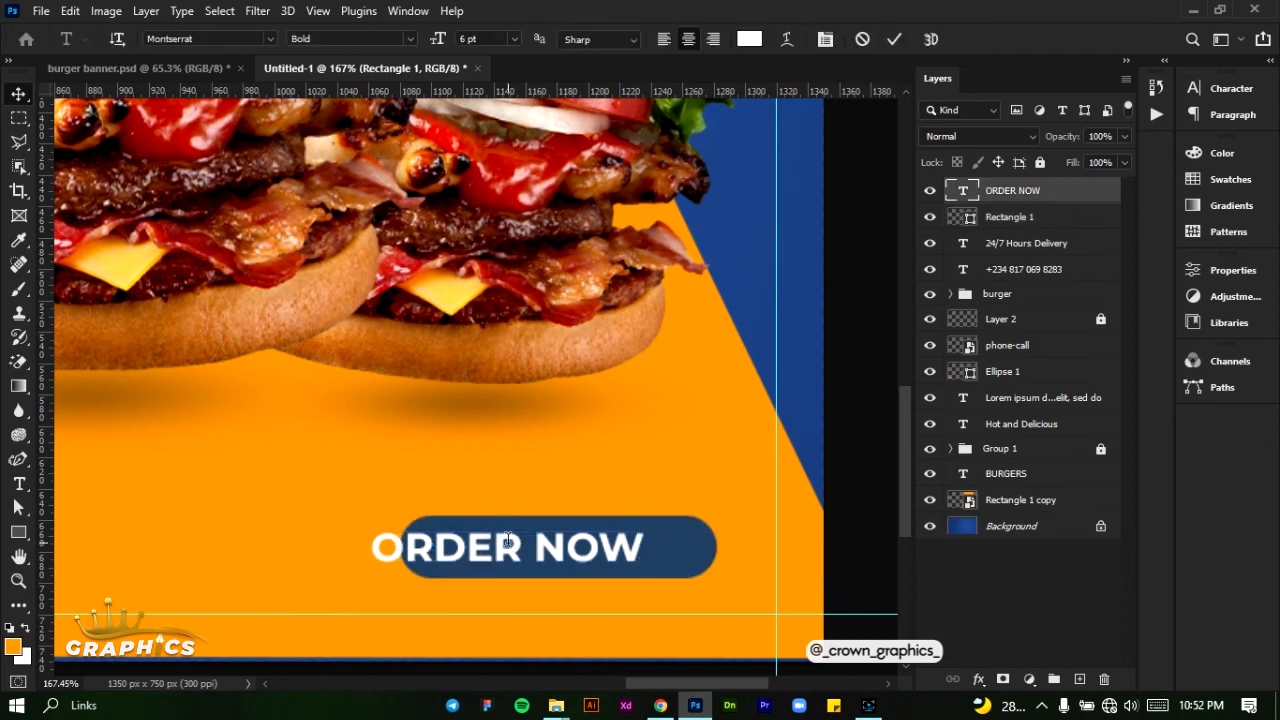
left_click(893, 38)
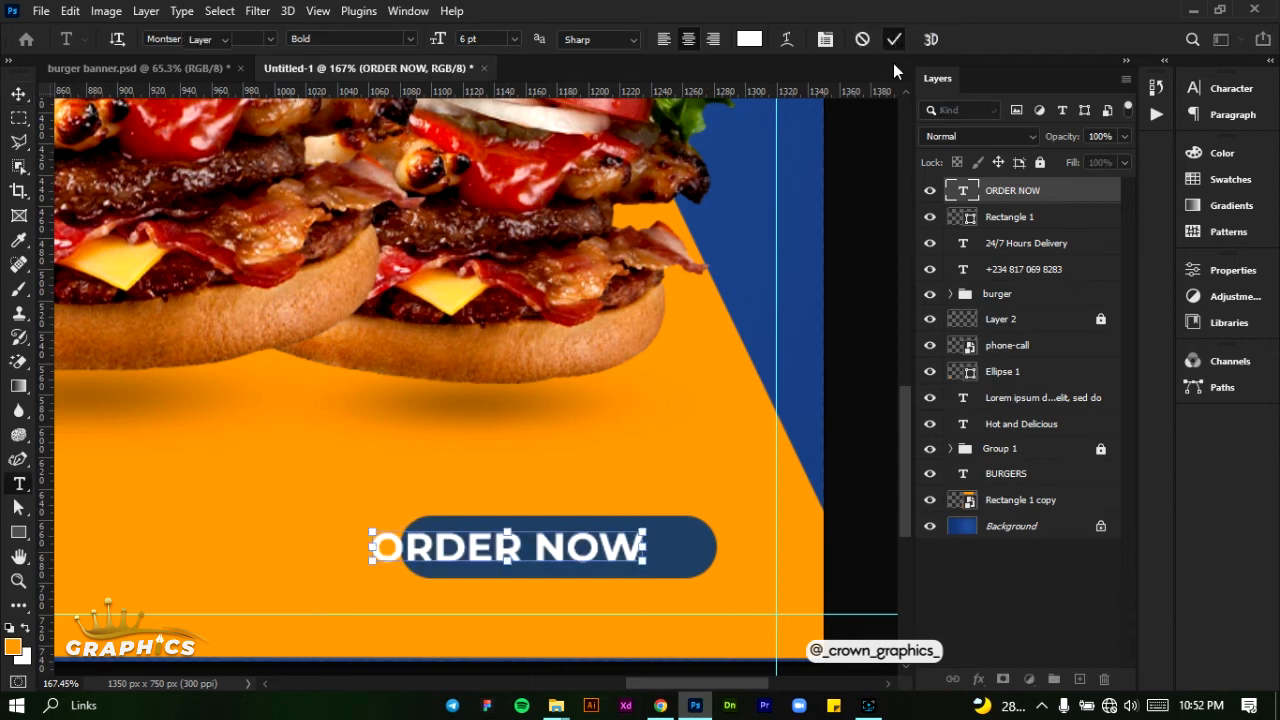
key("shift+Right")
key("shift+Right")
key("shift+Right")
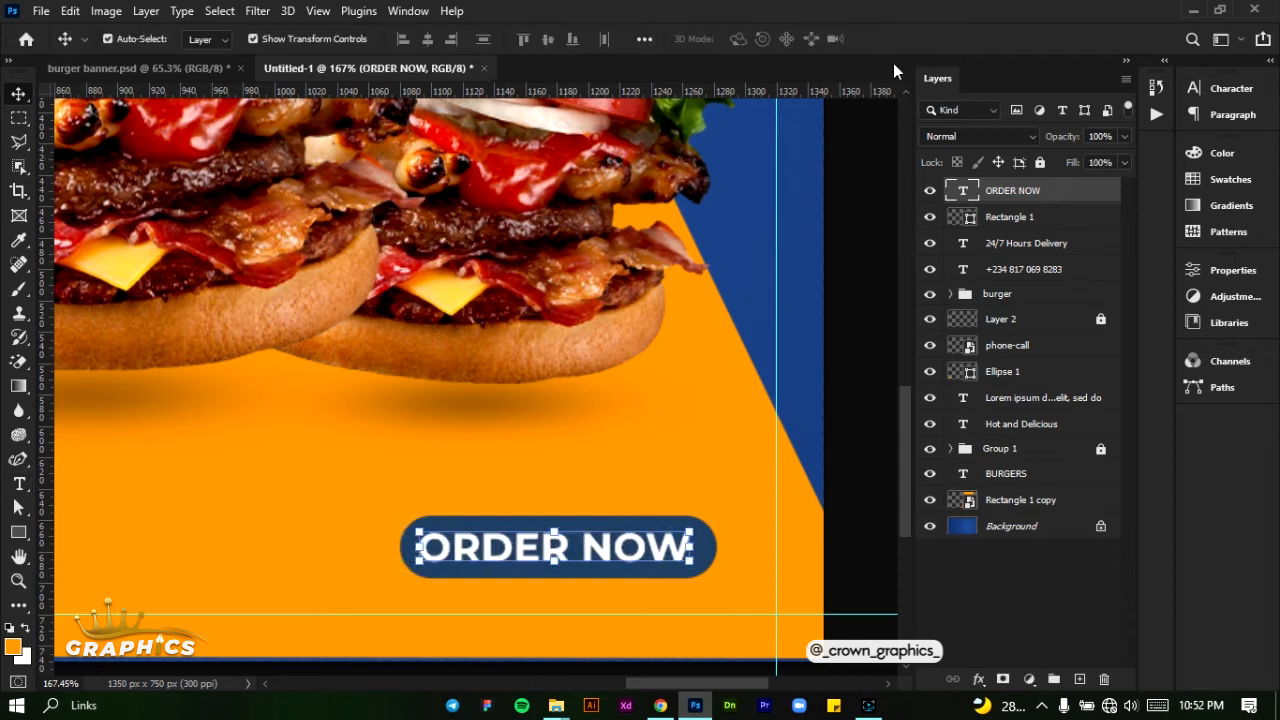
key("Right")
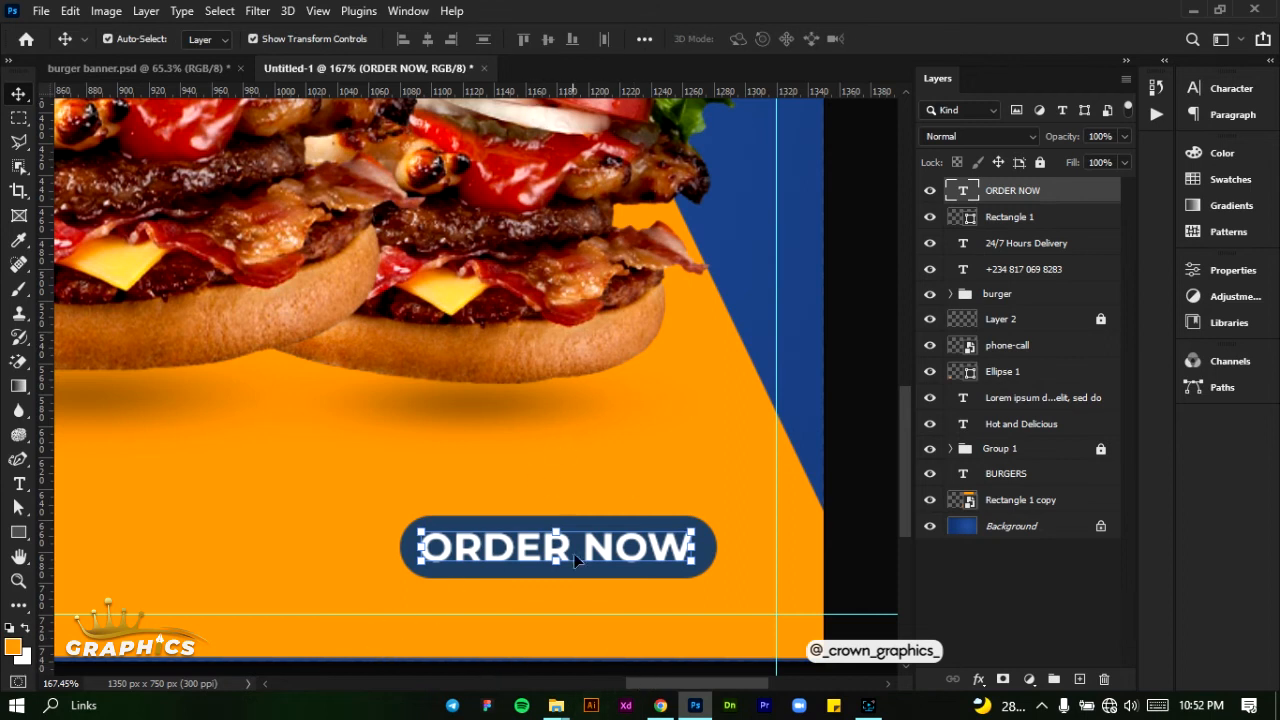
- Add a horizontal guide at the orange phone circle's bottom edge and align the "Hours Delivery" line's baseline to it
left_click_drag(633, 690, 353, 690)
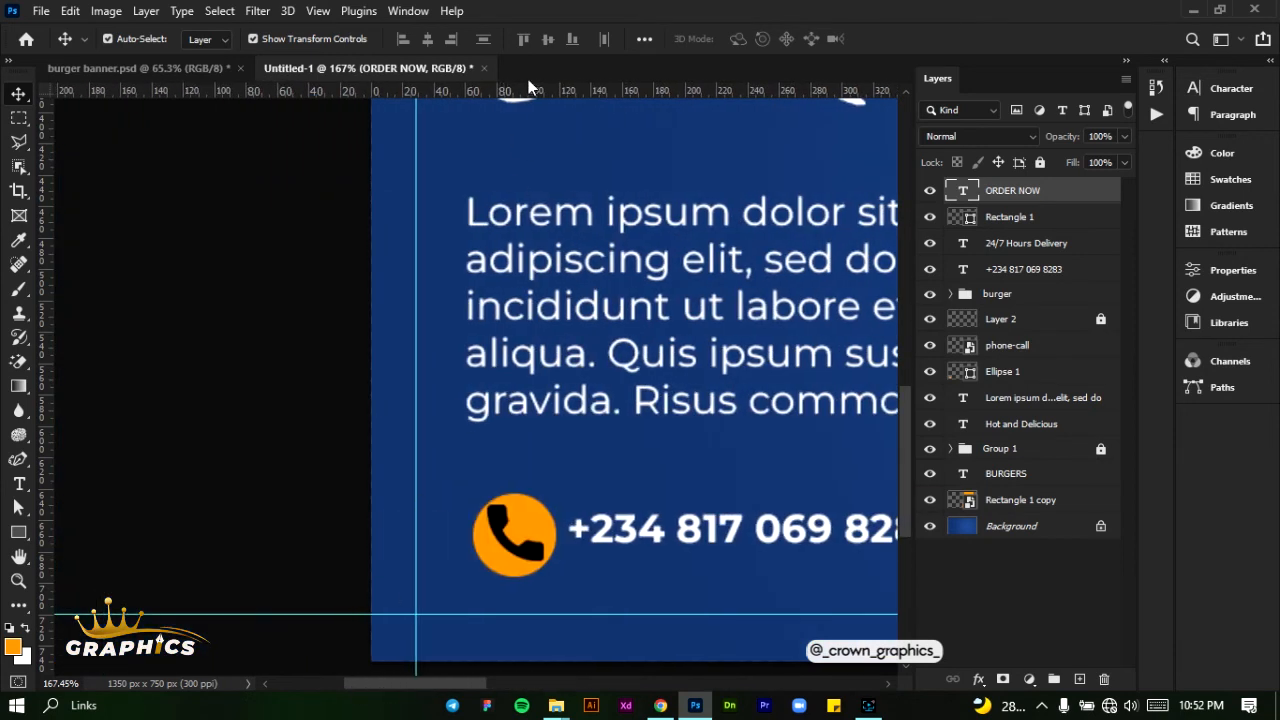
left_click_drag(528, 92, 523, 576)
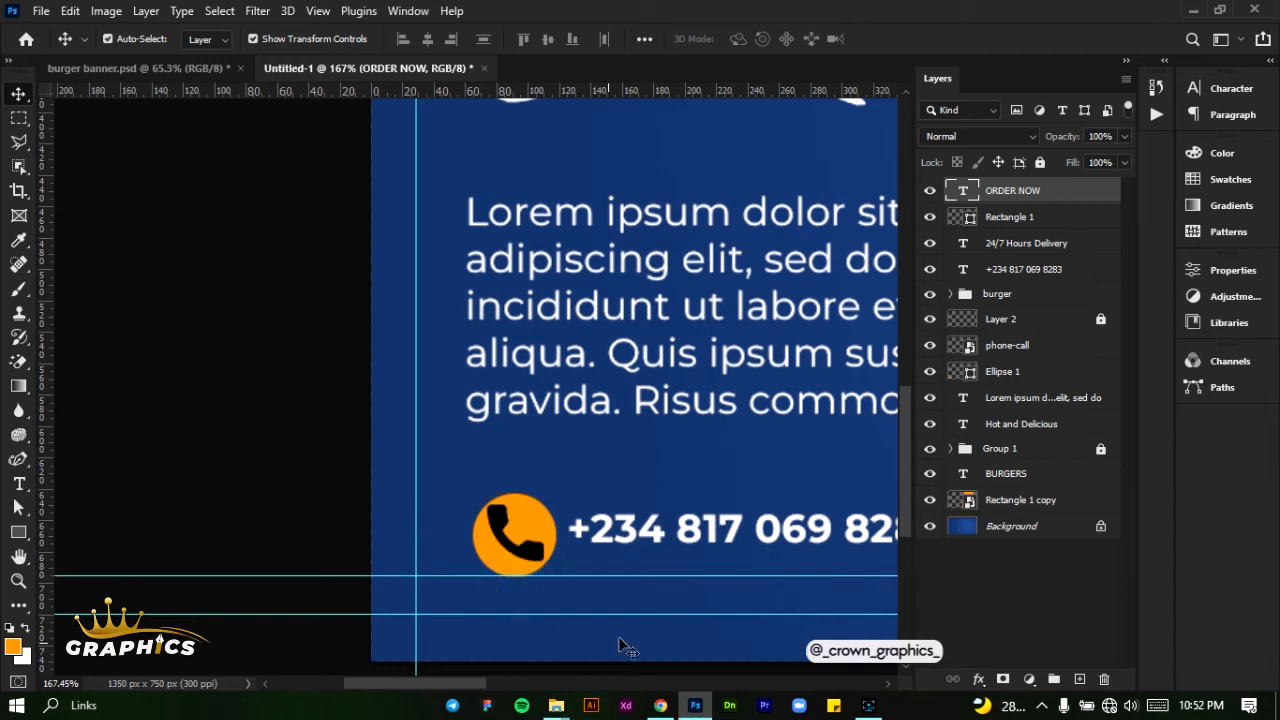
left_click_drag(419, 686, 566, 684)
left_click_drag(521, 530, 520, 572)
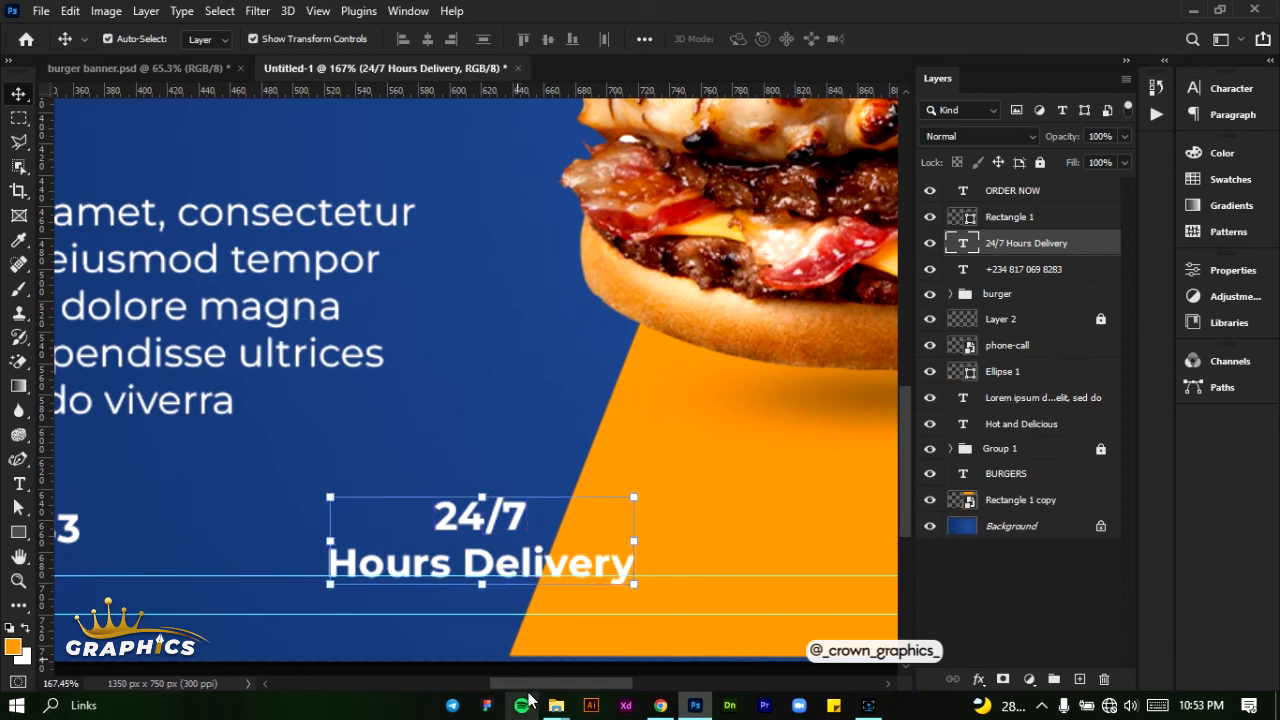
left_click_drag(533, 685, 658, 687)
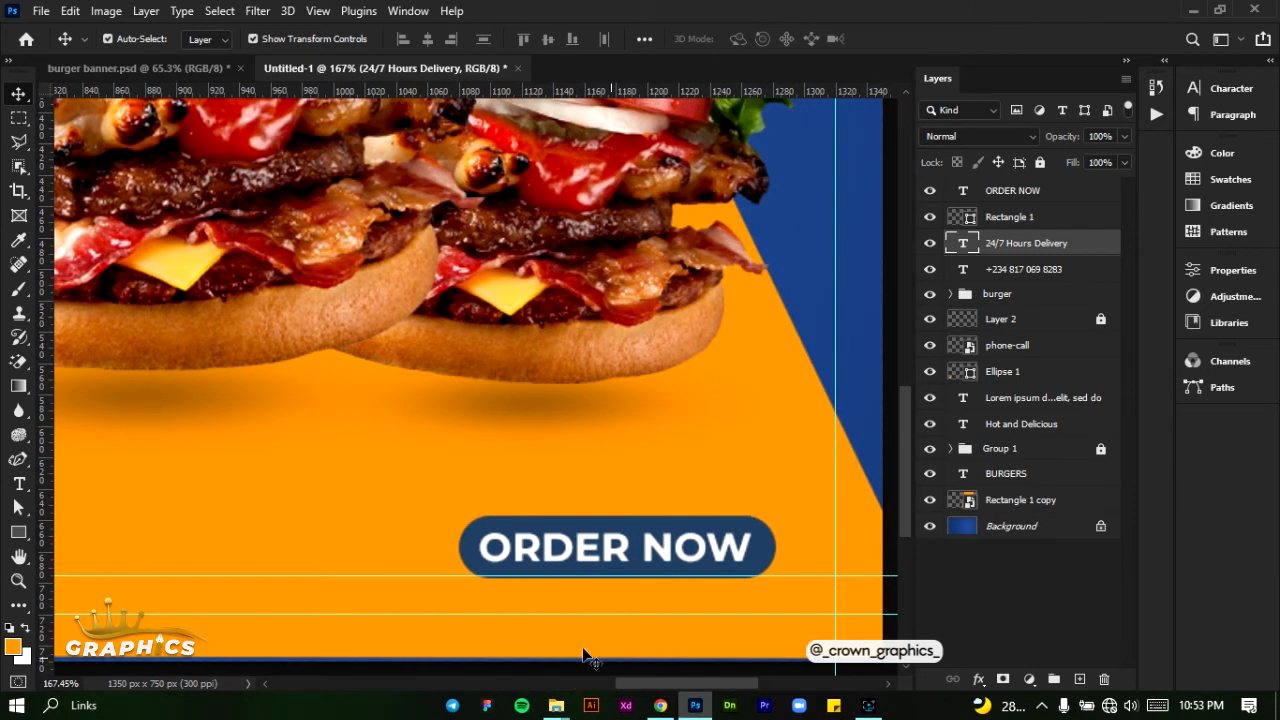
- Place the "dot" image from the BANNER PC folder at about half size in the blue strip near the banner's upper-right corner
scroll(369, 470, "down", 6)
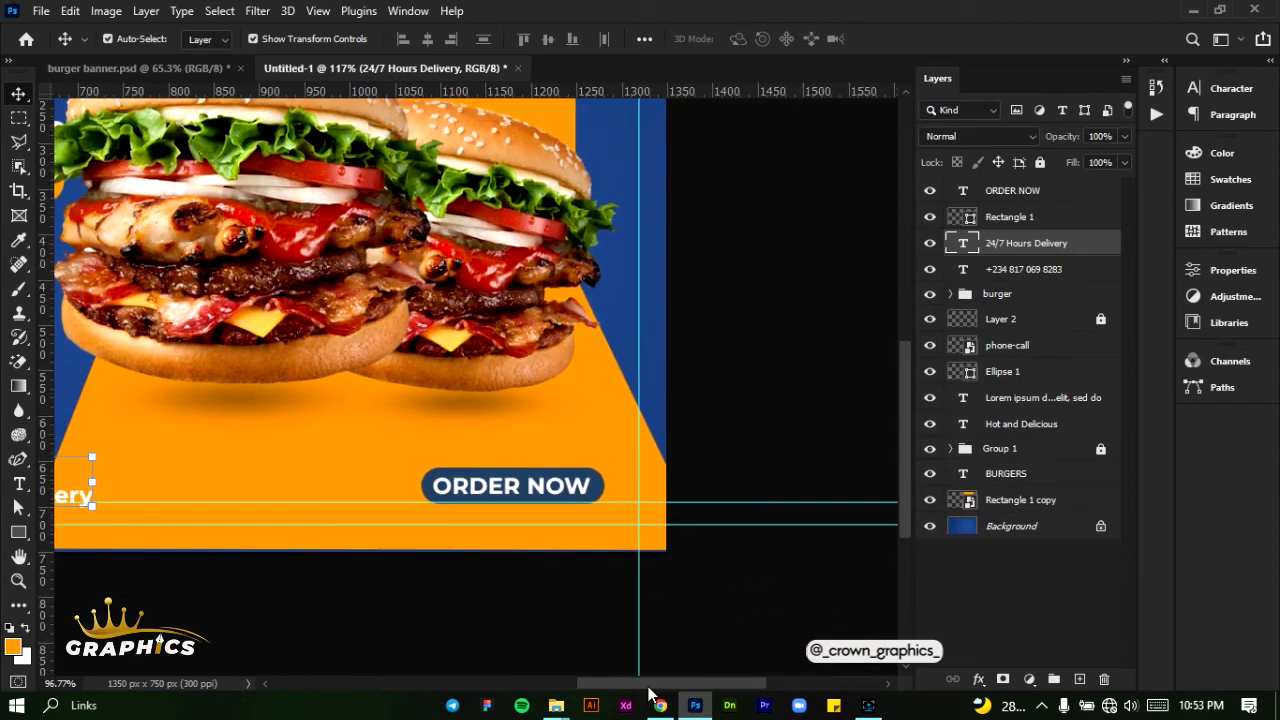
scroll(423, 543, "down", 1)
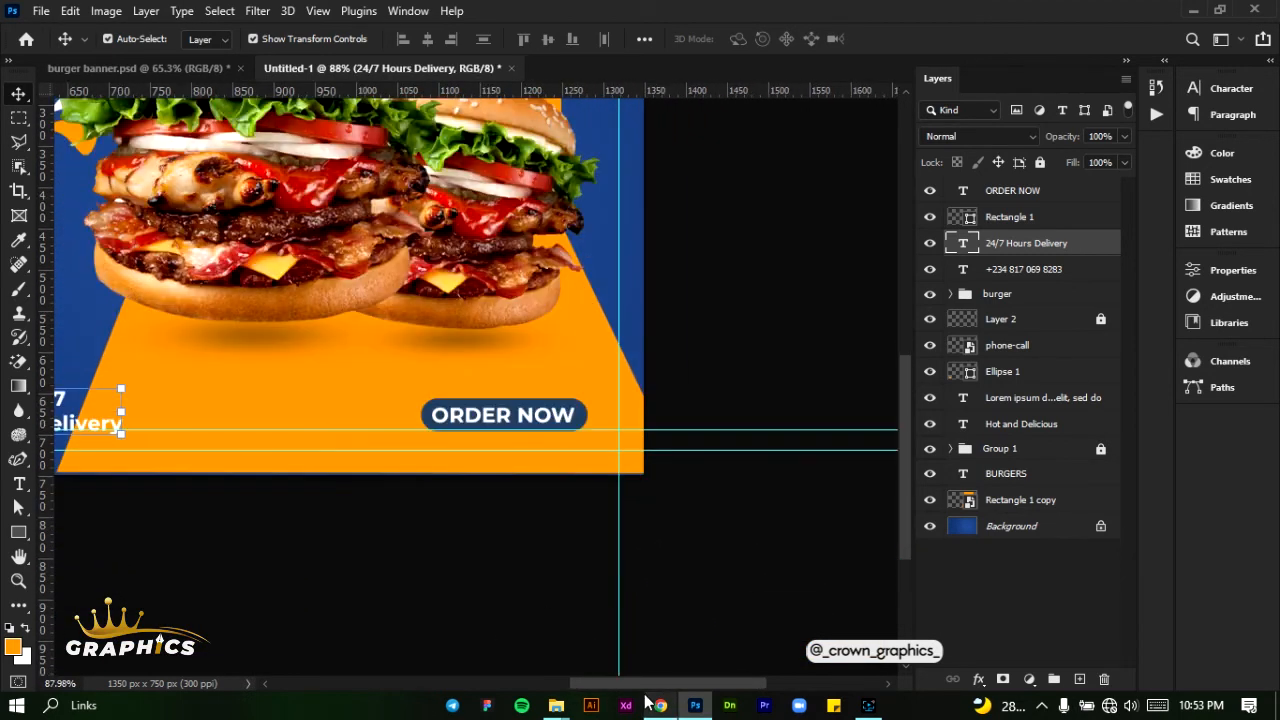
left_click_drag(645, 686, 532, 688)
key("ctrl+0")
left_click(556, 704)
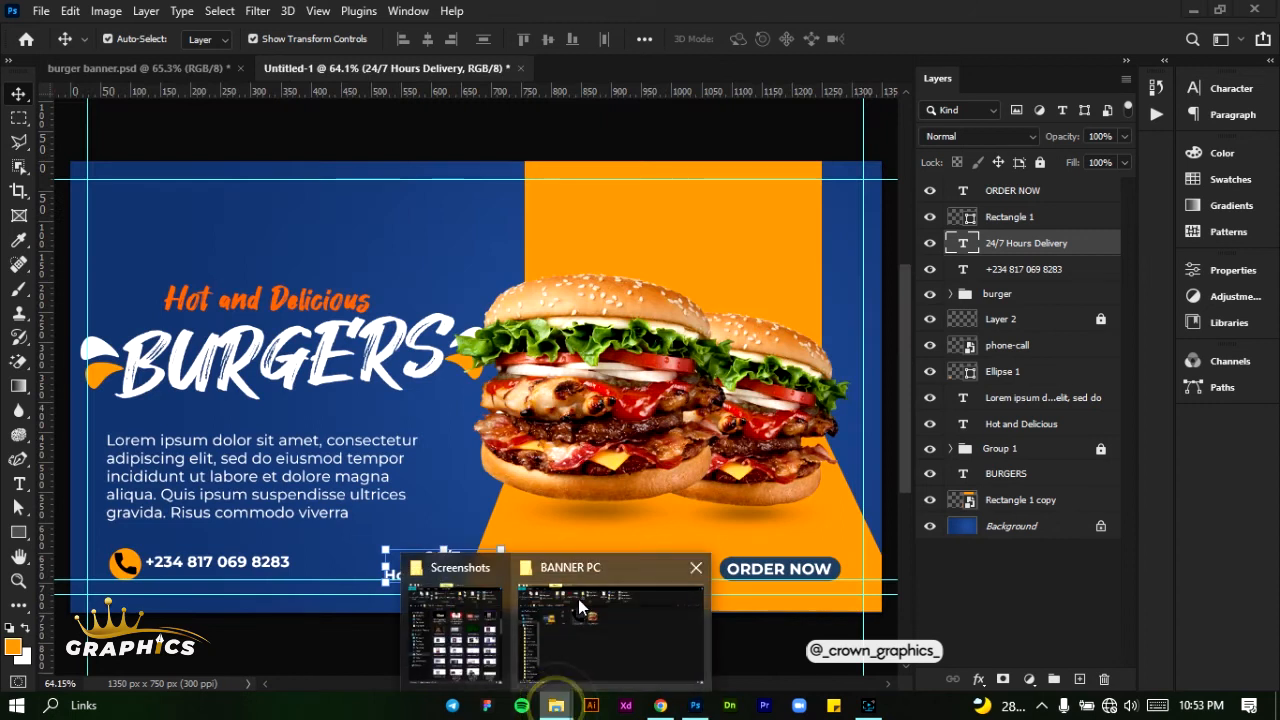
left_click(578, 599)
left_click(323, 243)
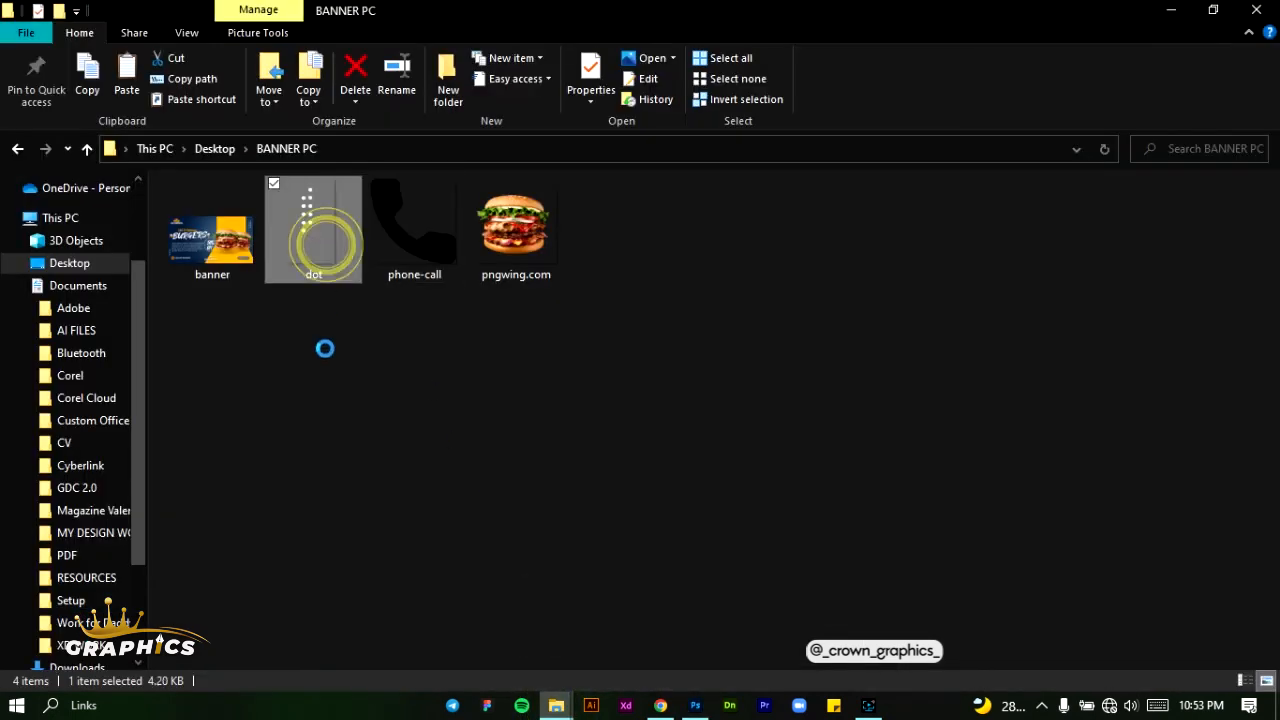
left_click_drag(307, 237, 841, 280)
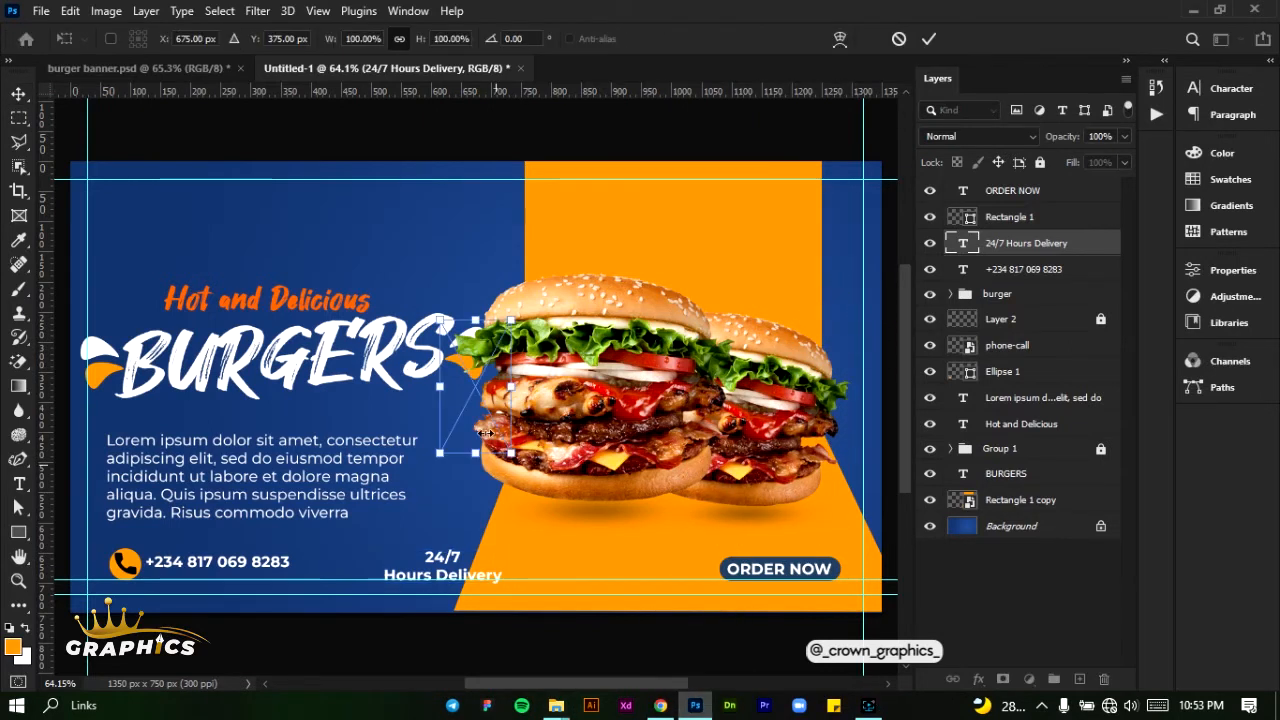
left_click_drag(485, 433, 866, 256)
left_click(928, 40)
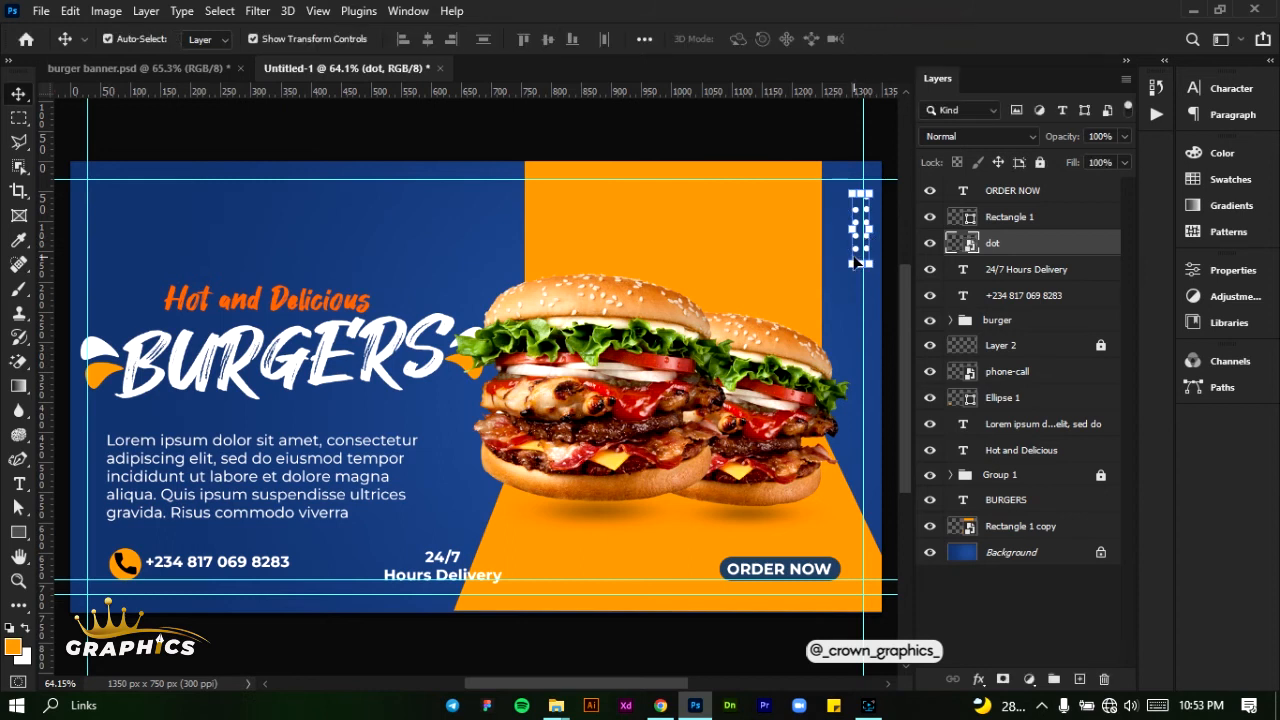
- Duplicate the white dot pattern to the banner's left edge, beside the placeholder paragraph, and deselect it
left_click_drag(858, 249, 78, 507)
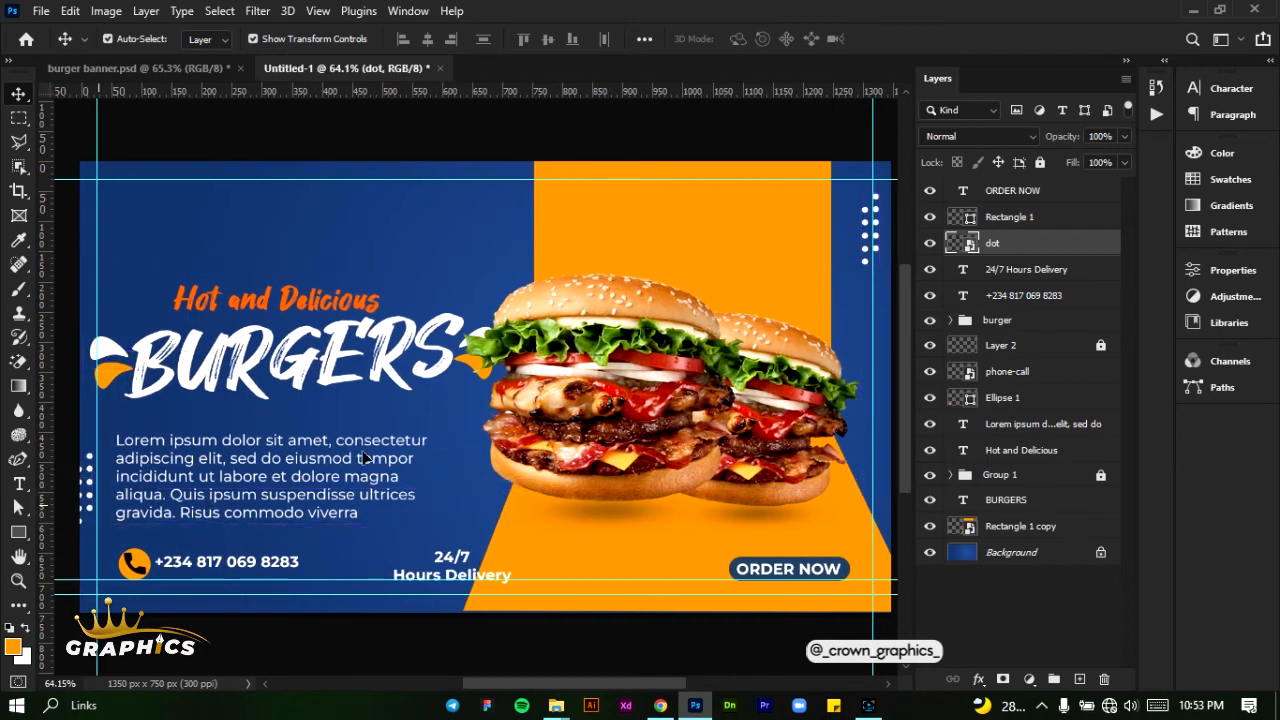
left_click(467, 404)
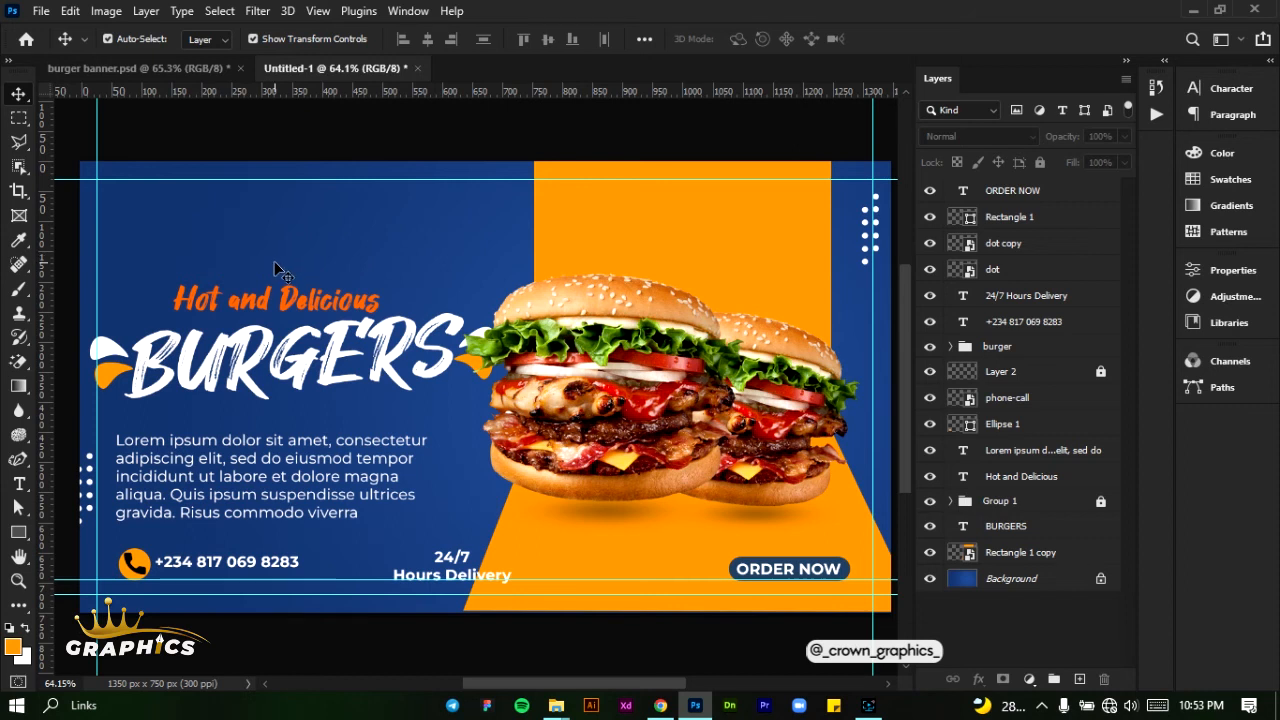
scroll(115, 212, "up", 2)
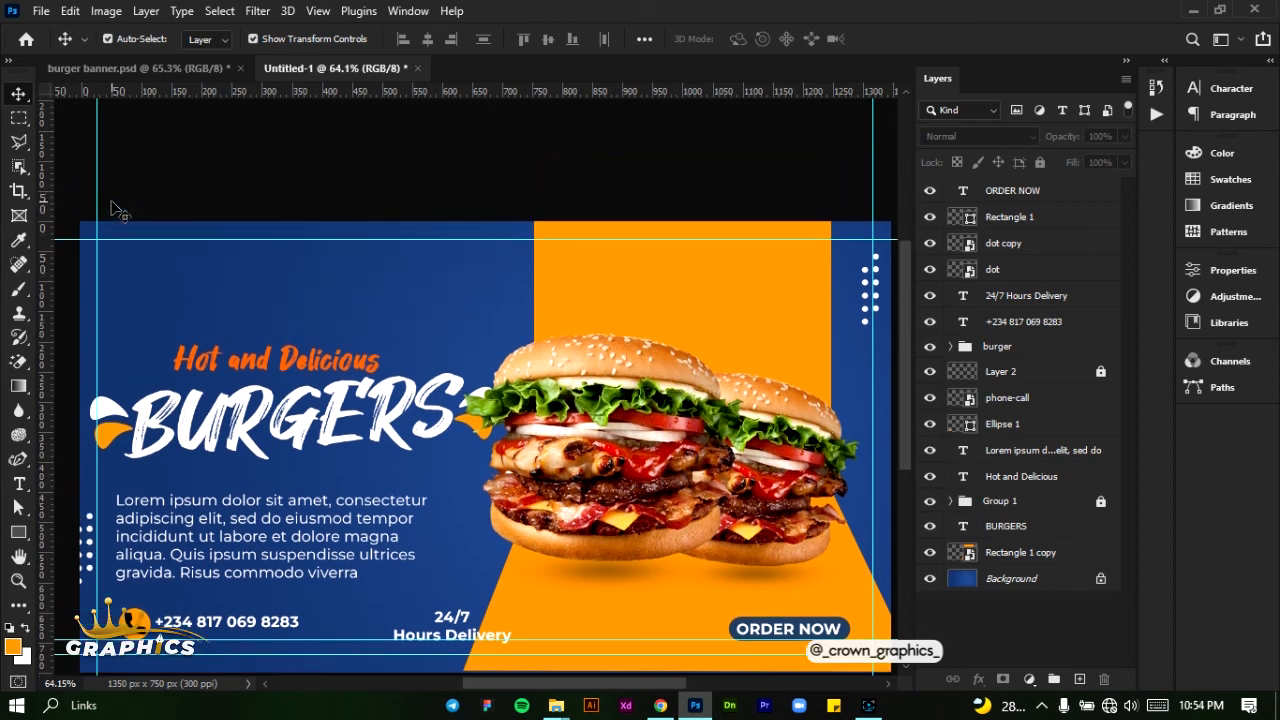
key("super")
key("super")
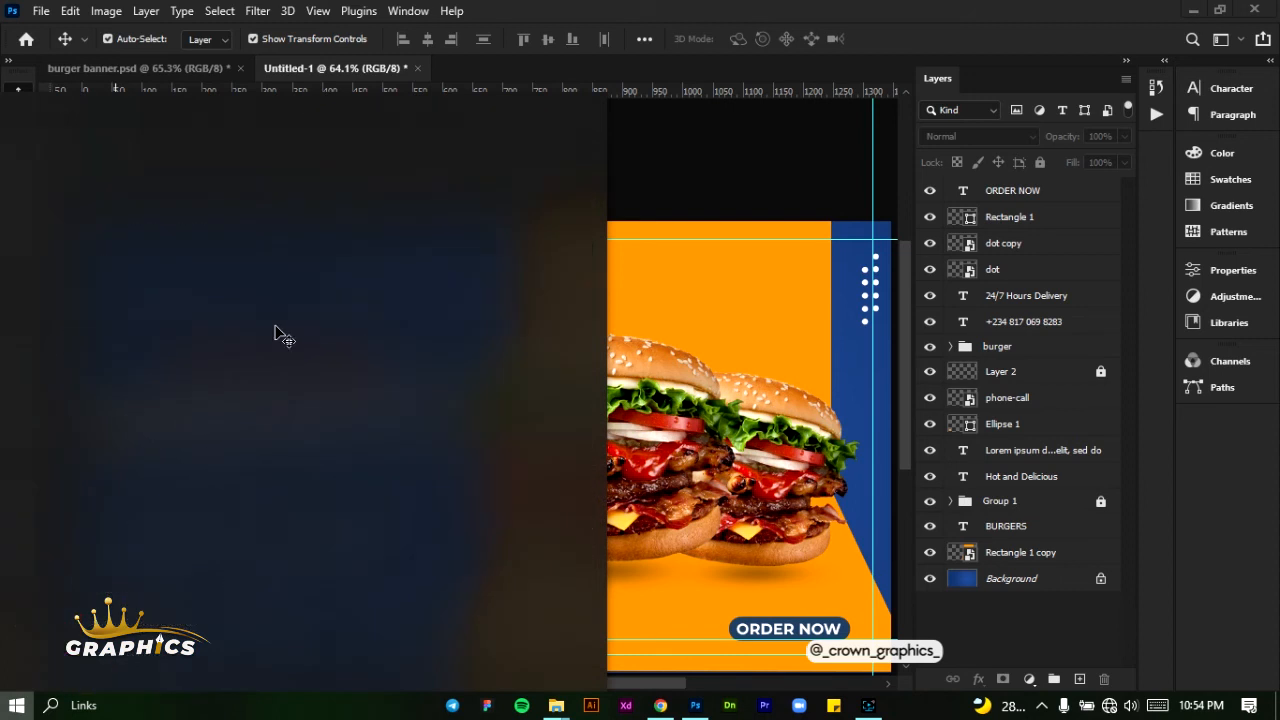
scroll(112, 265, "up", 3)
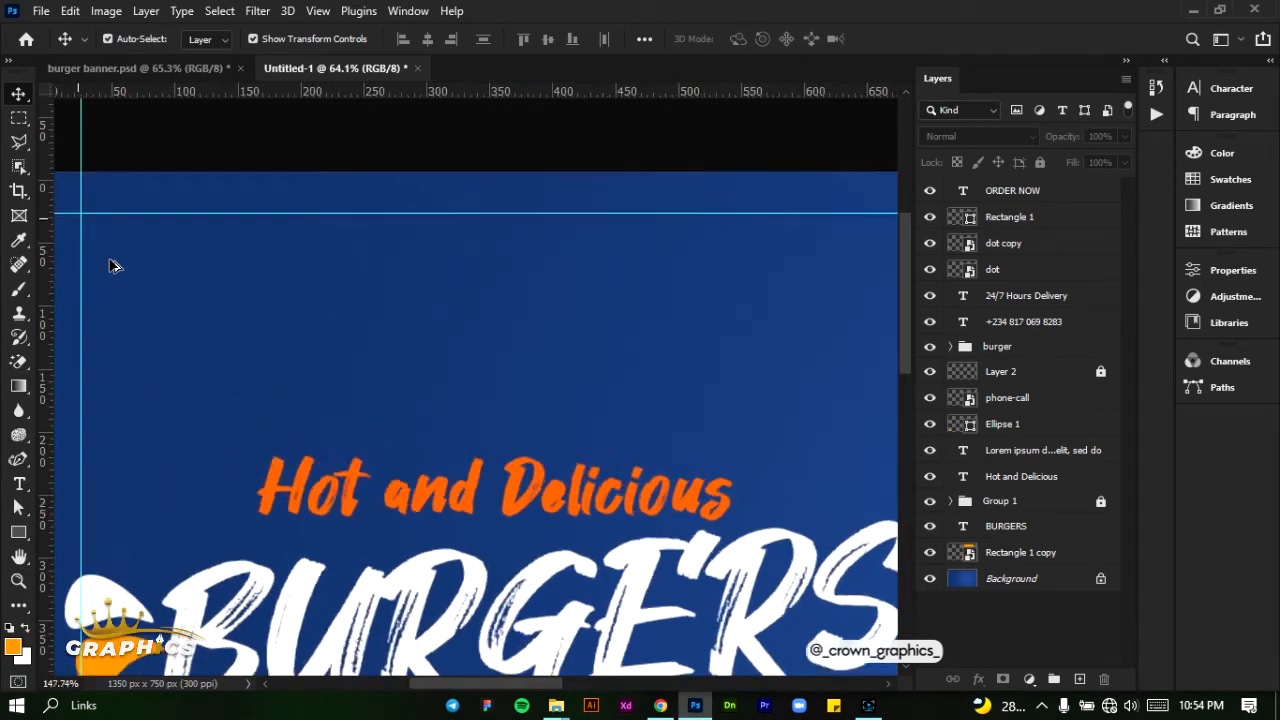
- Draw a closed three-point curved shape about 101 × 92 px above "Hot and Delicious" with the Curvature Pen tool
scroll(111, 263, "up", 1)
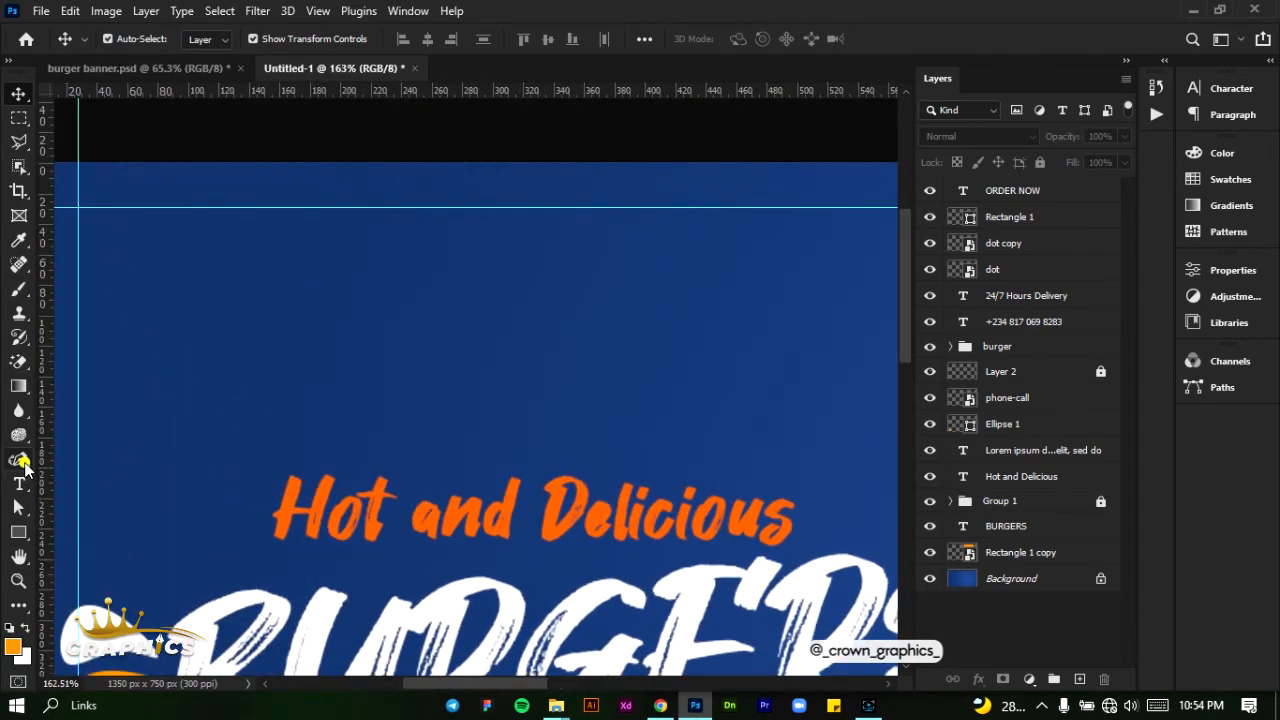
left_click(18, 460)
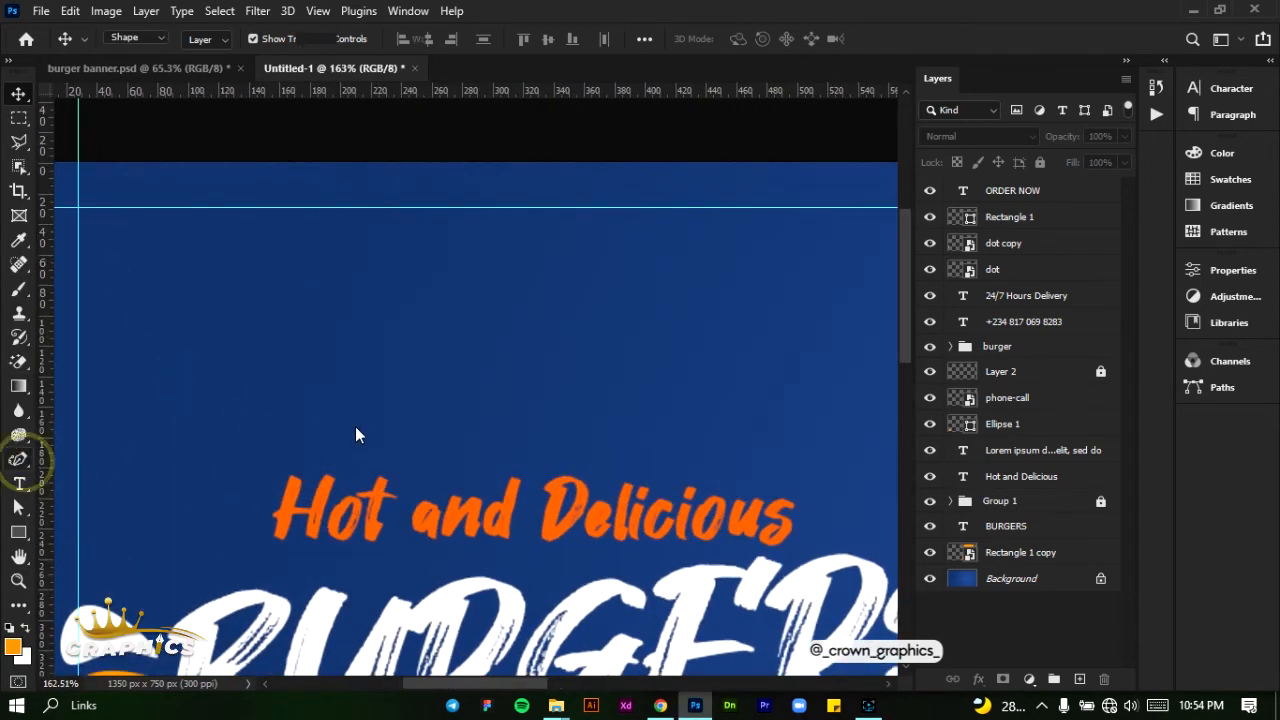
left_click(405, 384)
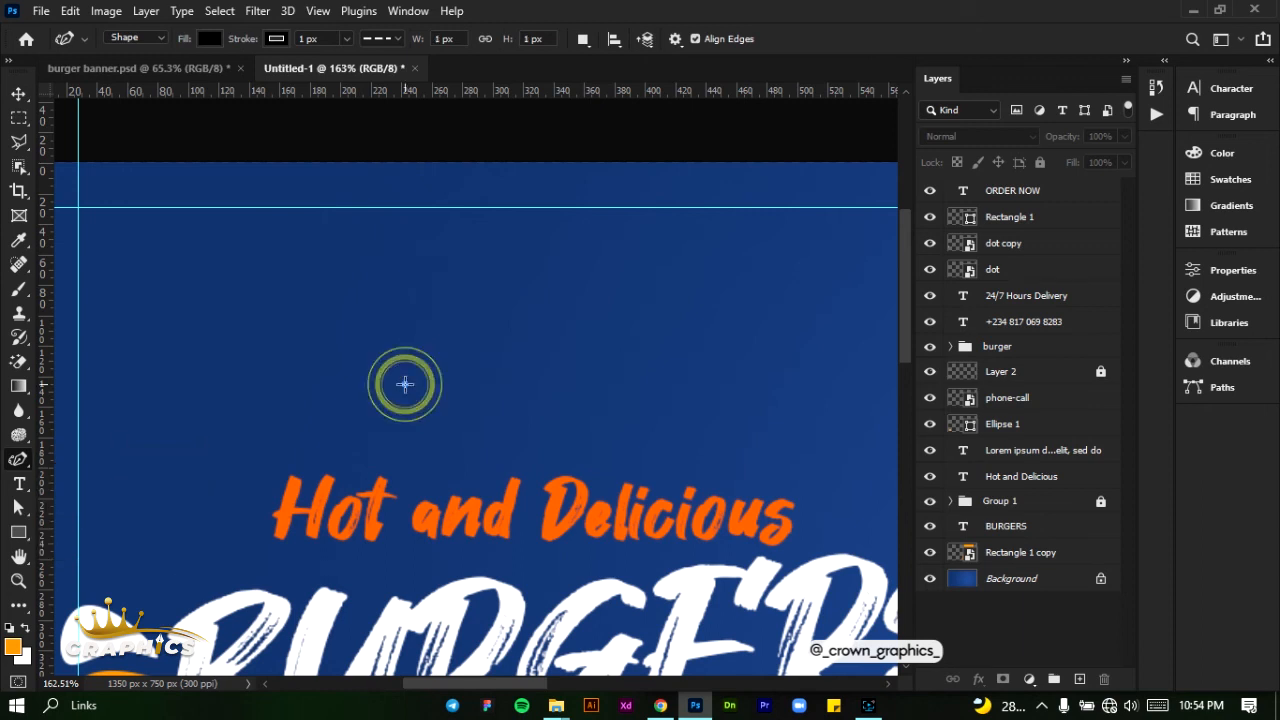
left_click(439, 270)
left_click(297, 286)
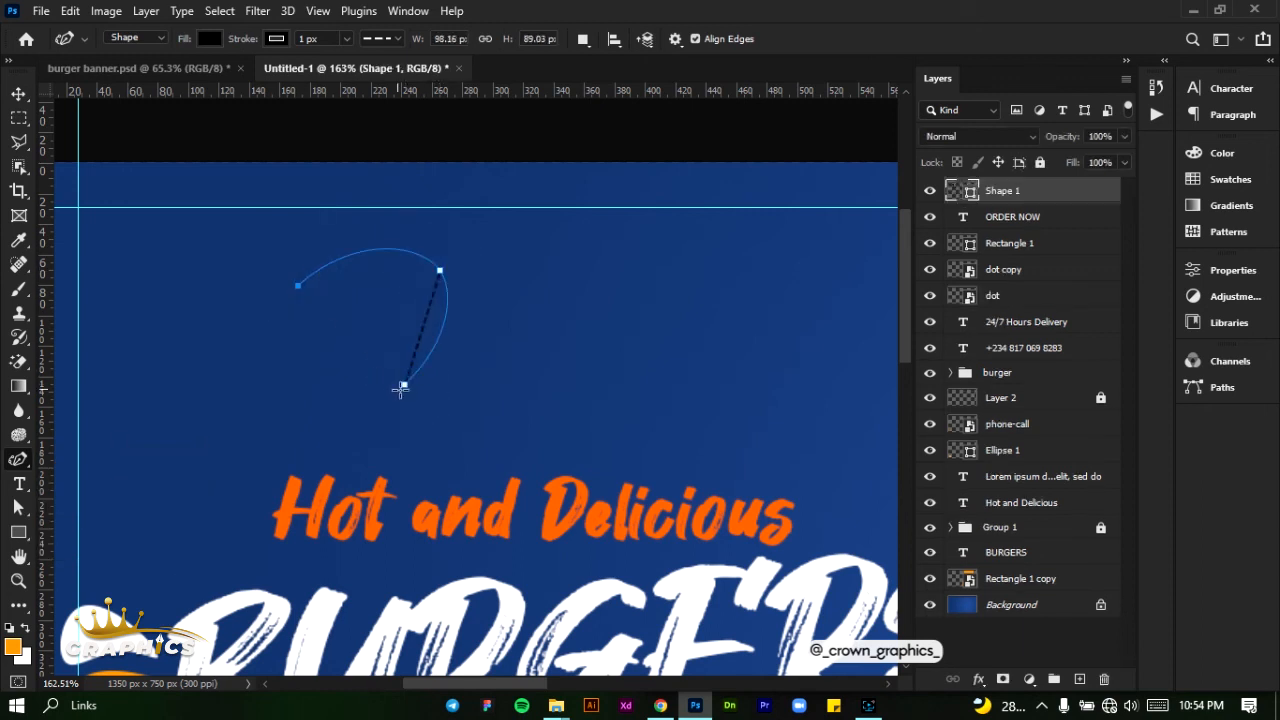
left_click(404, 384)
left_click(405, 385)
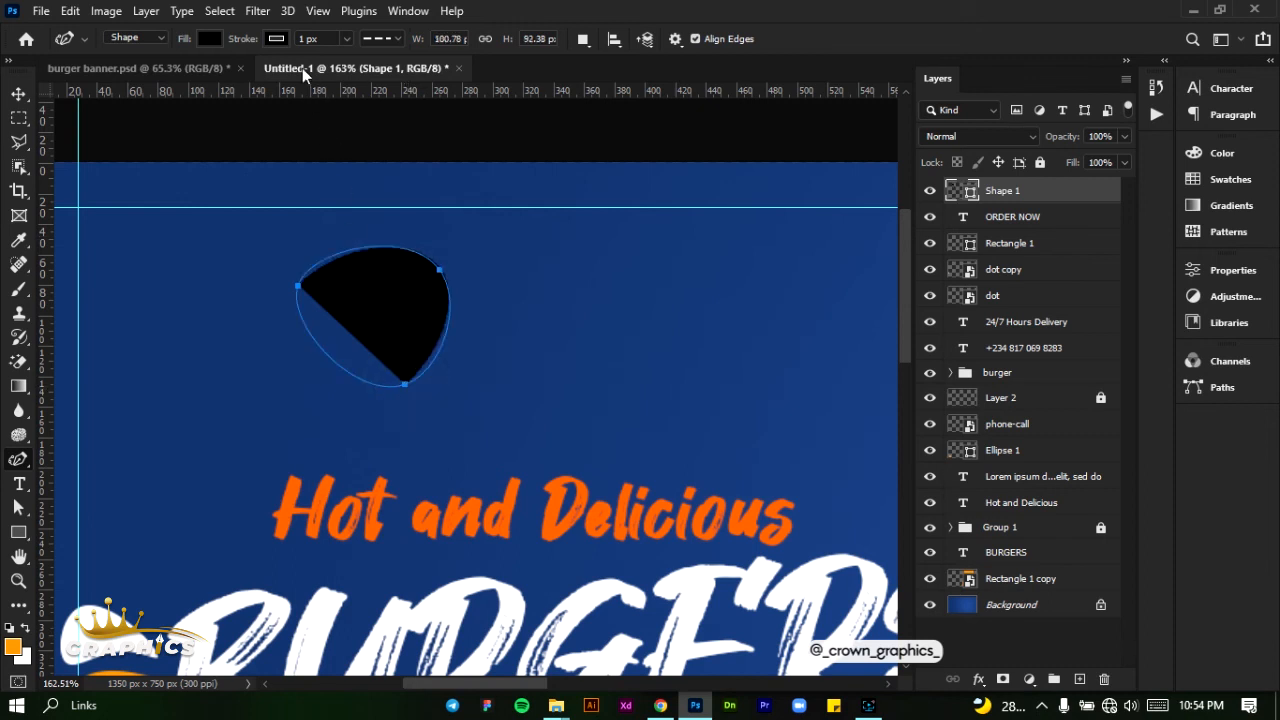
- Remove the curved shape's stroke and fill it with yellow-orange
left_click(281, 41)
left_click(274, 40)
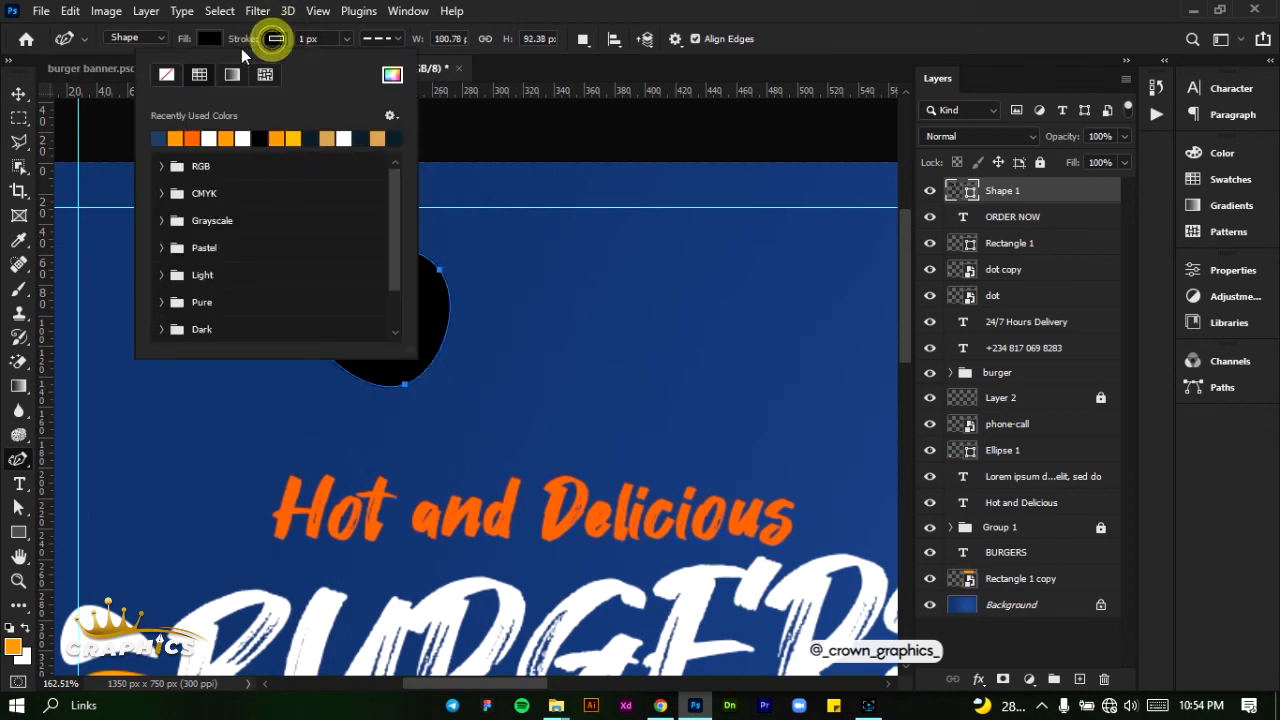
left_click(166, 74)
left_click(206, 39)
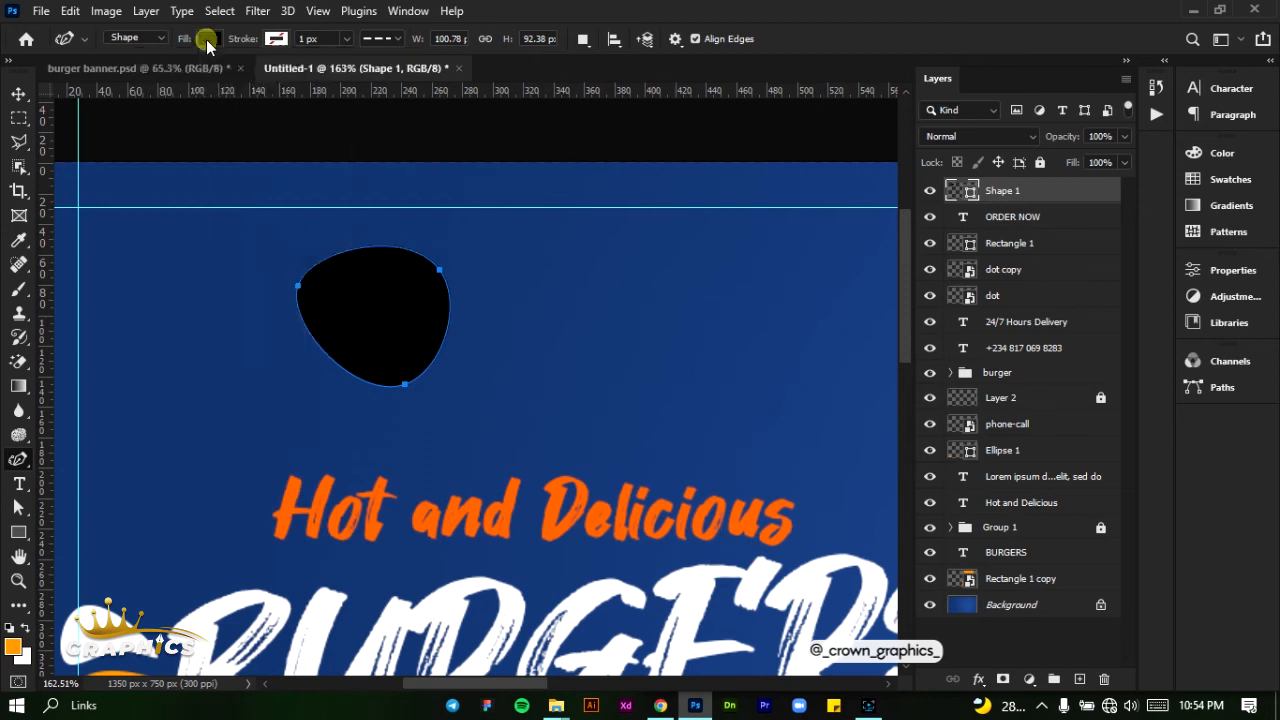
left_click(109, 138)
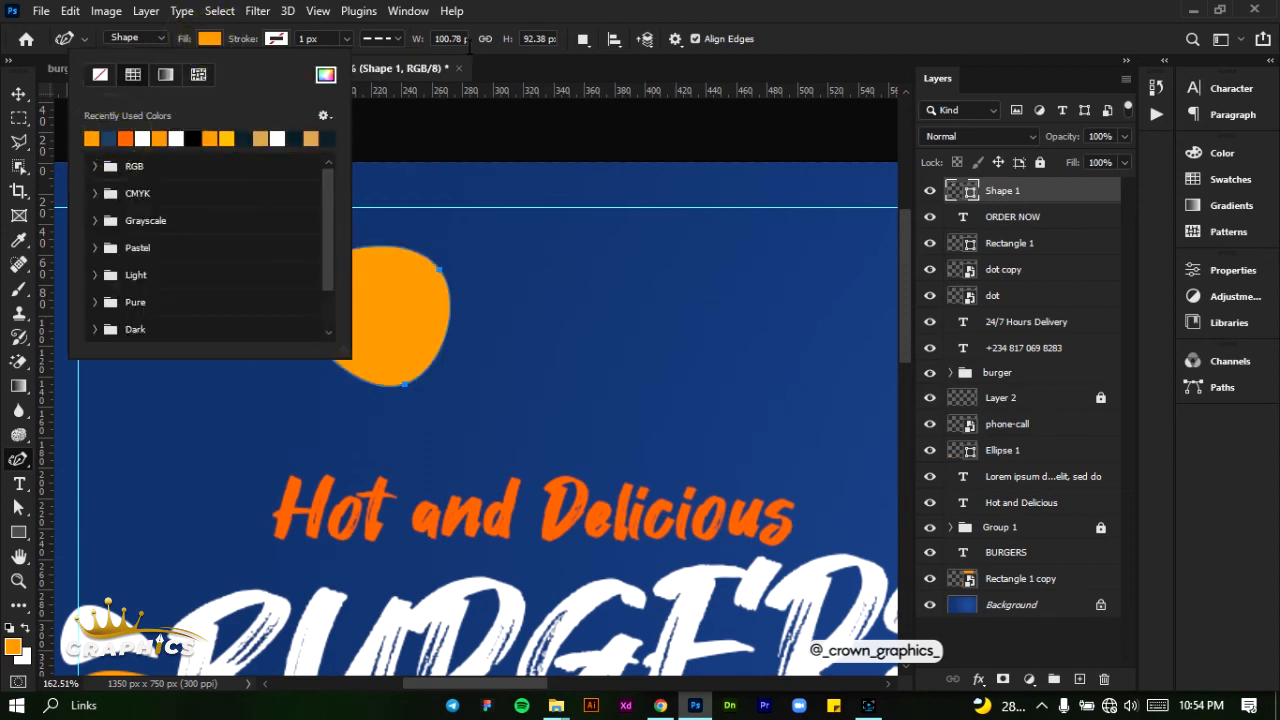
left_click(503, 20)
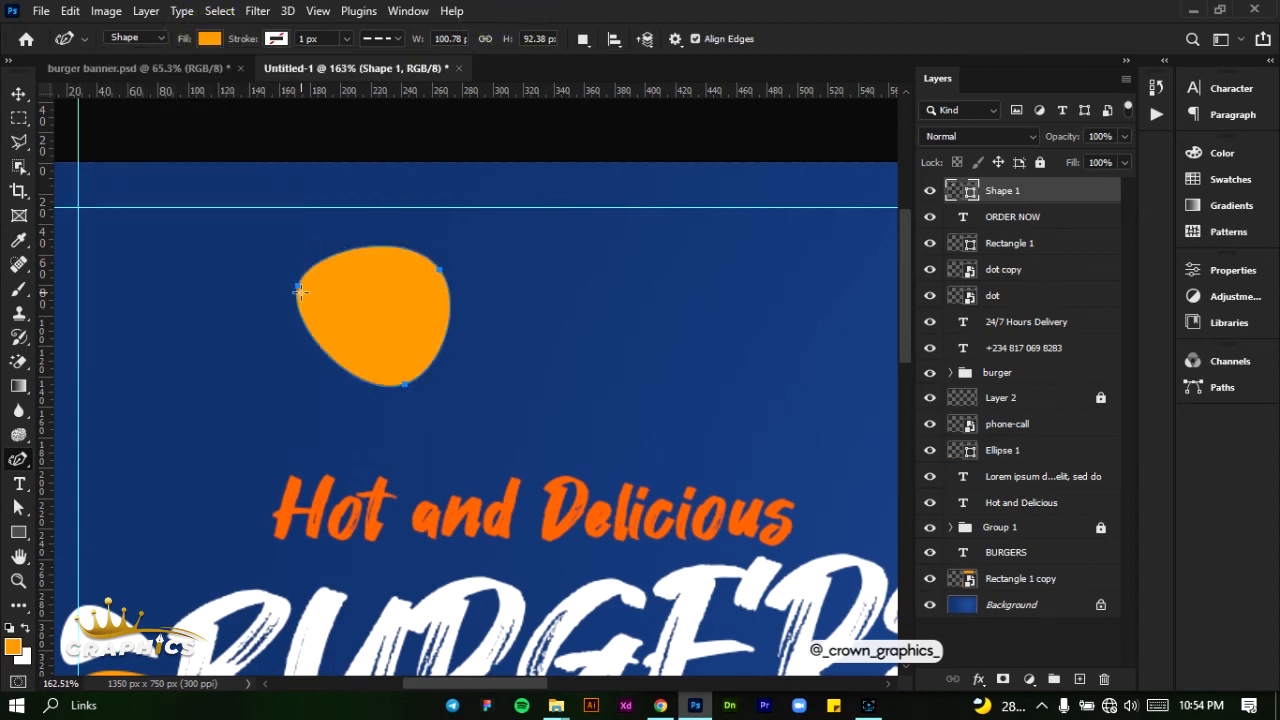
- Turn the shape's bottom anchor into a sharp point and stretch the outline into a balloon about 105 × 124 px
left_click(405, 383)
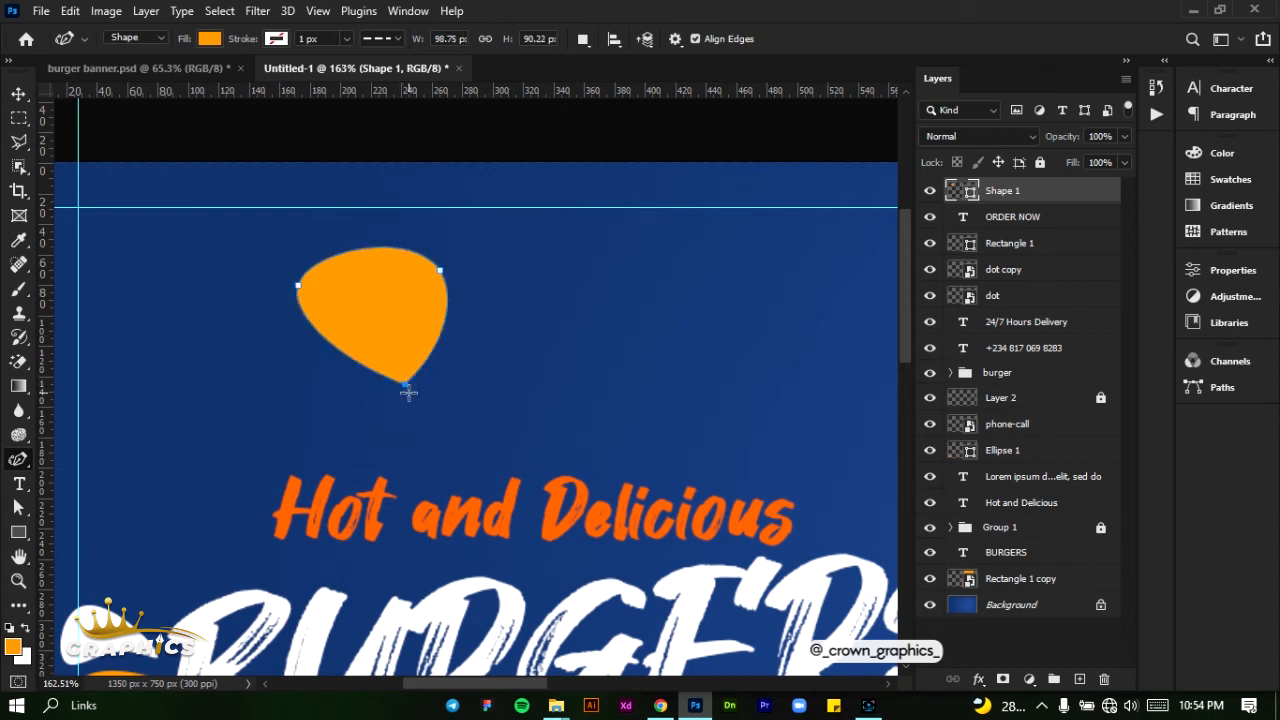
left_click_drag(405, 383, 388, 424)
left_click_drag(298, 286, 303, 303)
left_click_drag(398, 260, 360, 235)
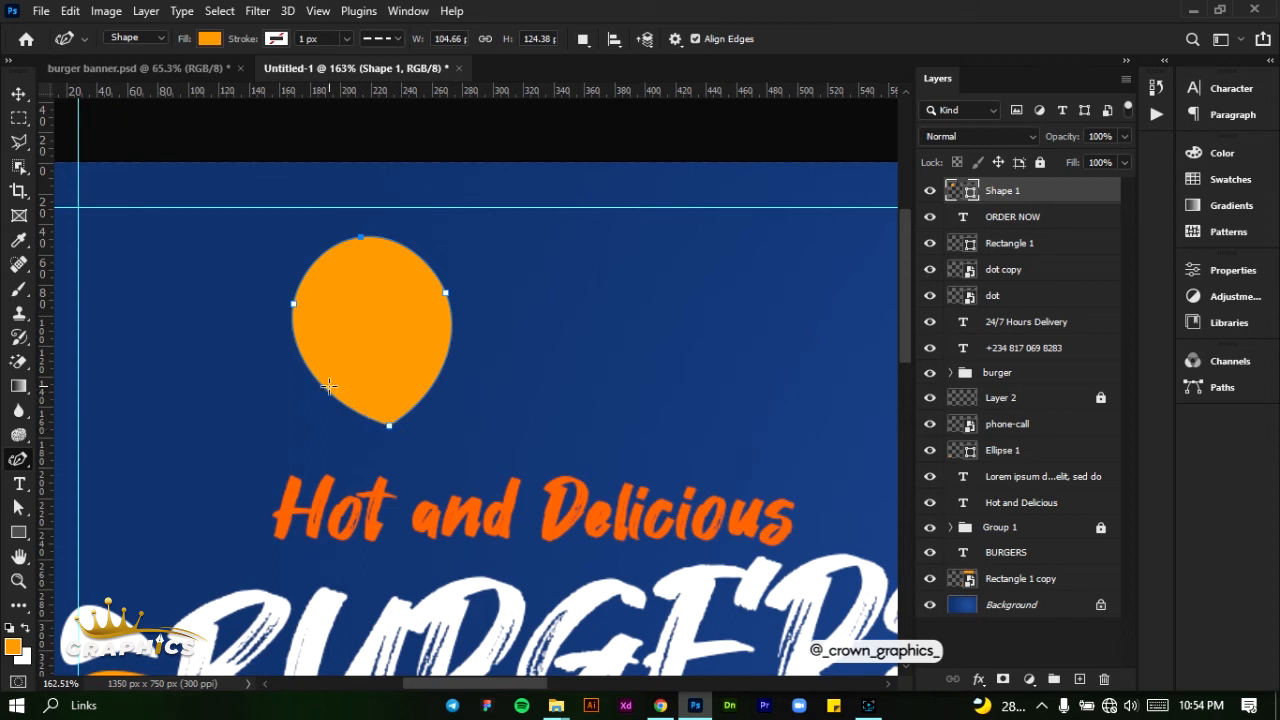
- Pull the balloon's lower sides and widest points inward to form a teardrop about 90 px wide
left_click_drag(329, 385, 350, 377)
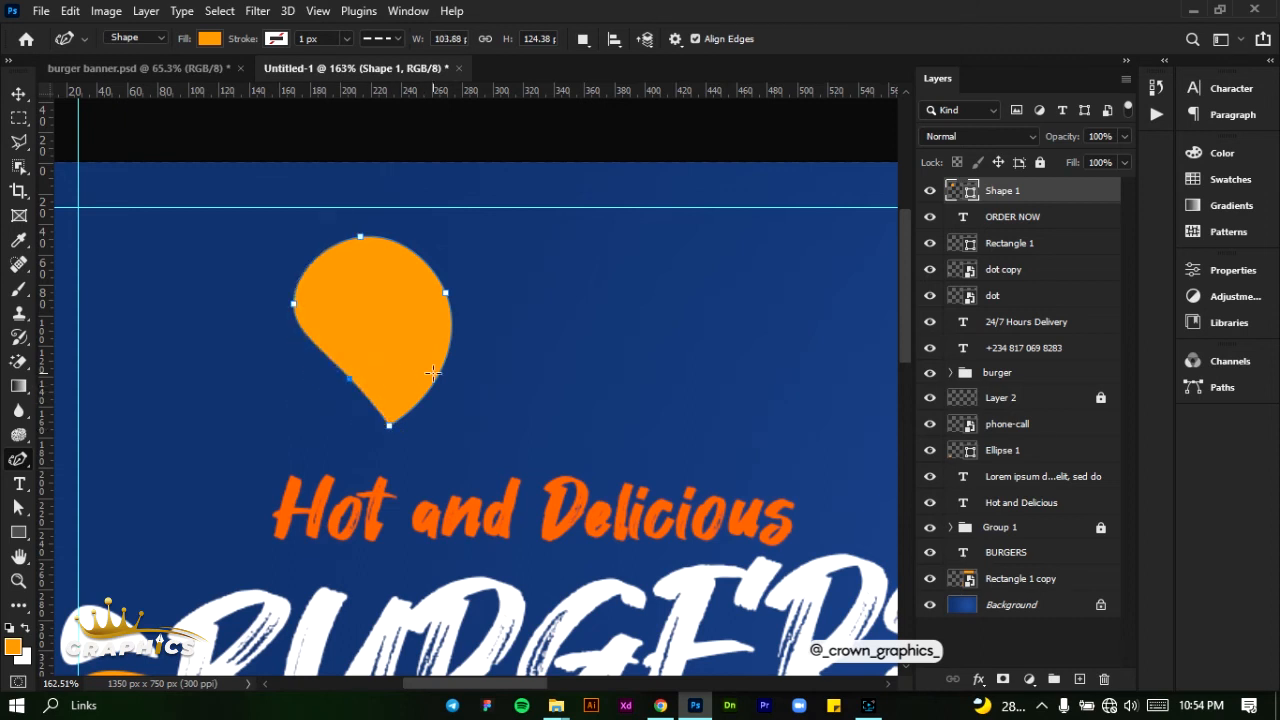
left_click_drag(438, 373, 411, 371)
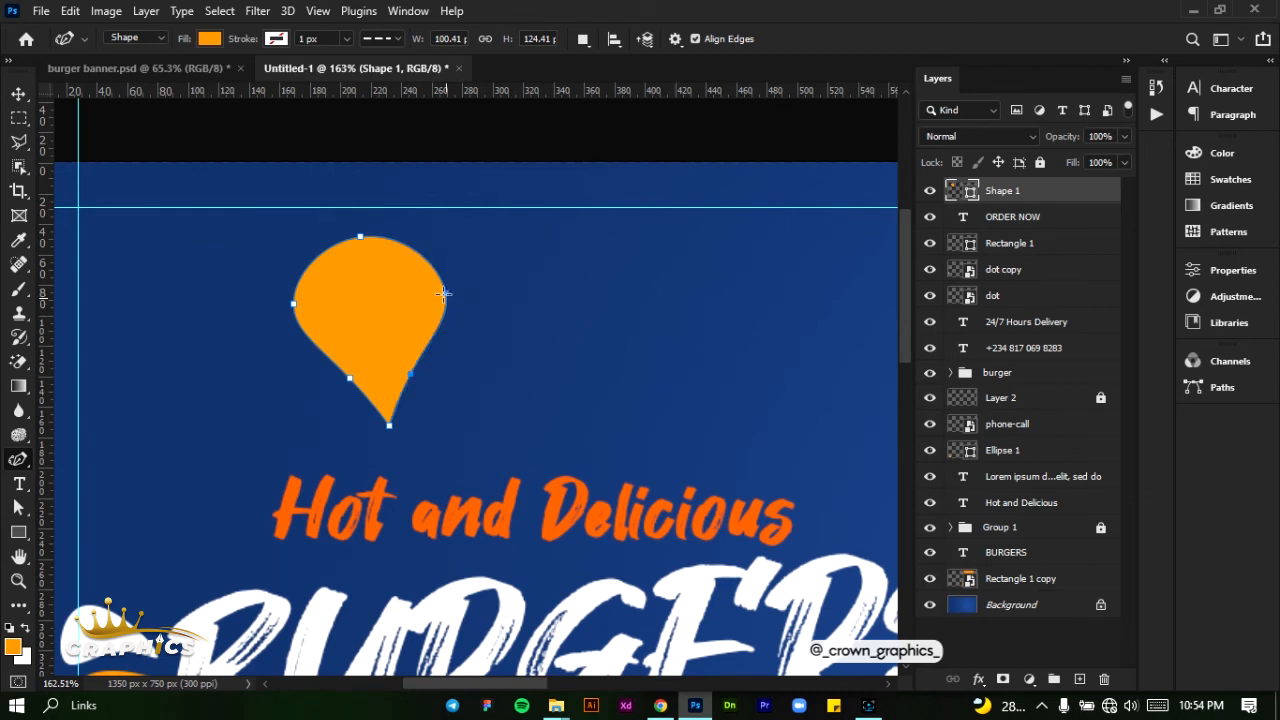
left_click_drag(443, 294, 437, 293)
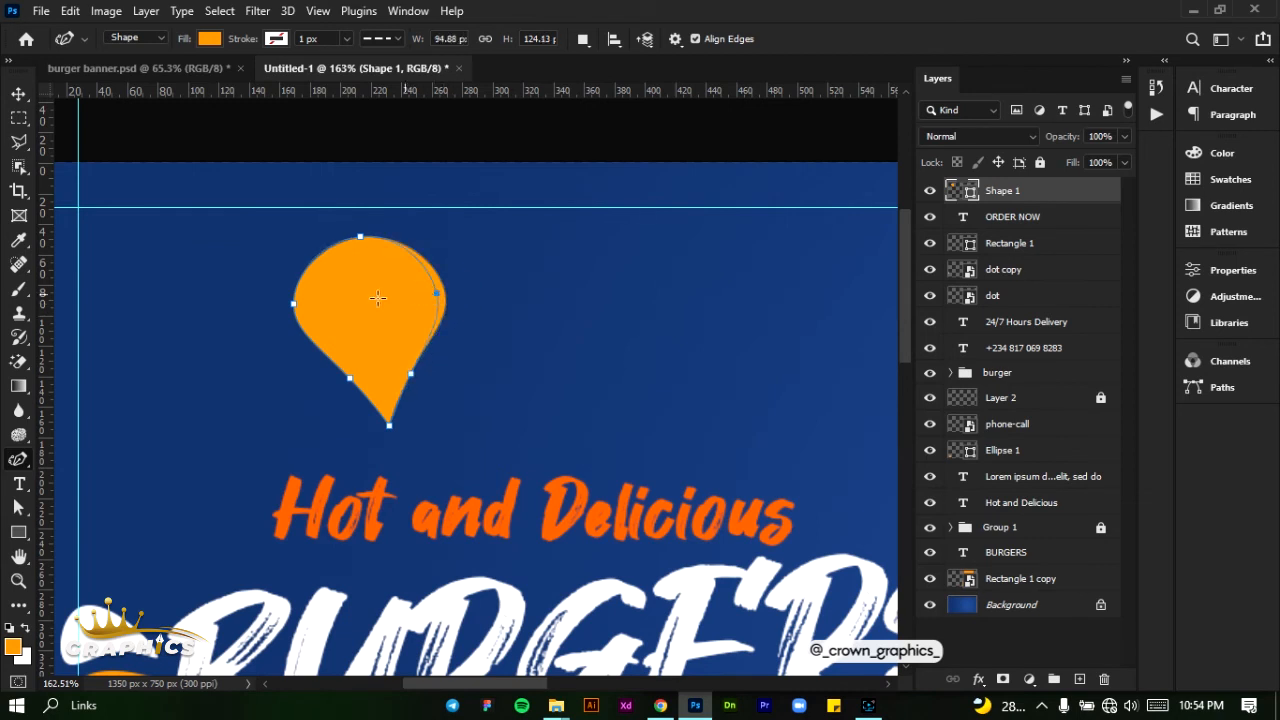
left_click(292, 303)
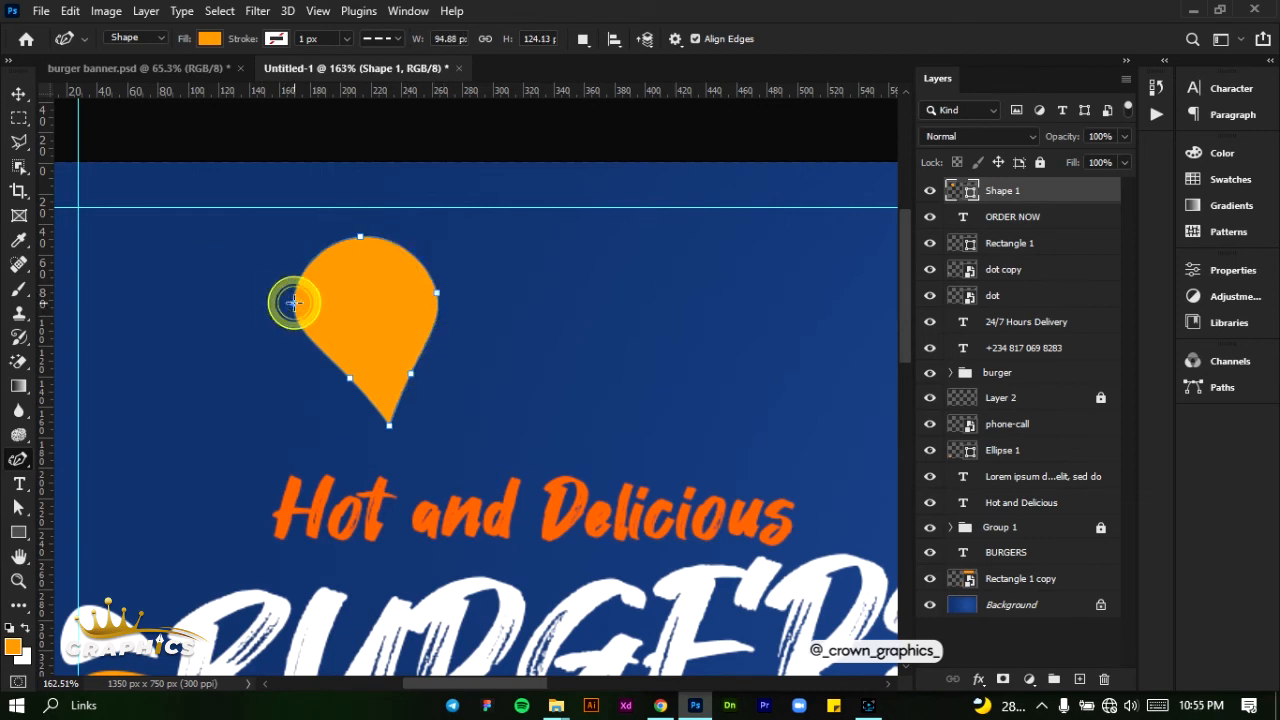
left_click_drag(301, 301, 301, 302)
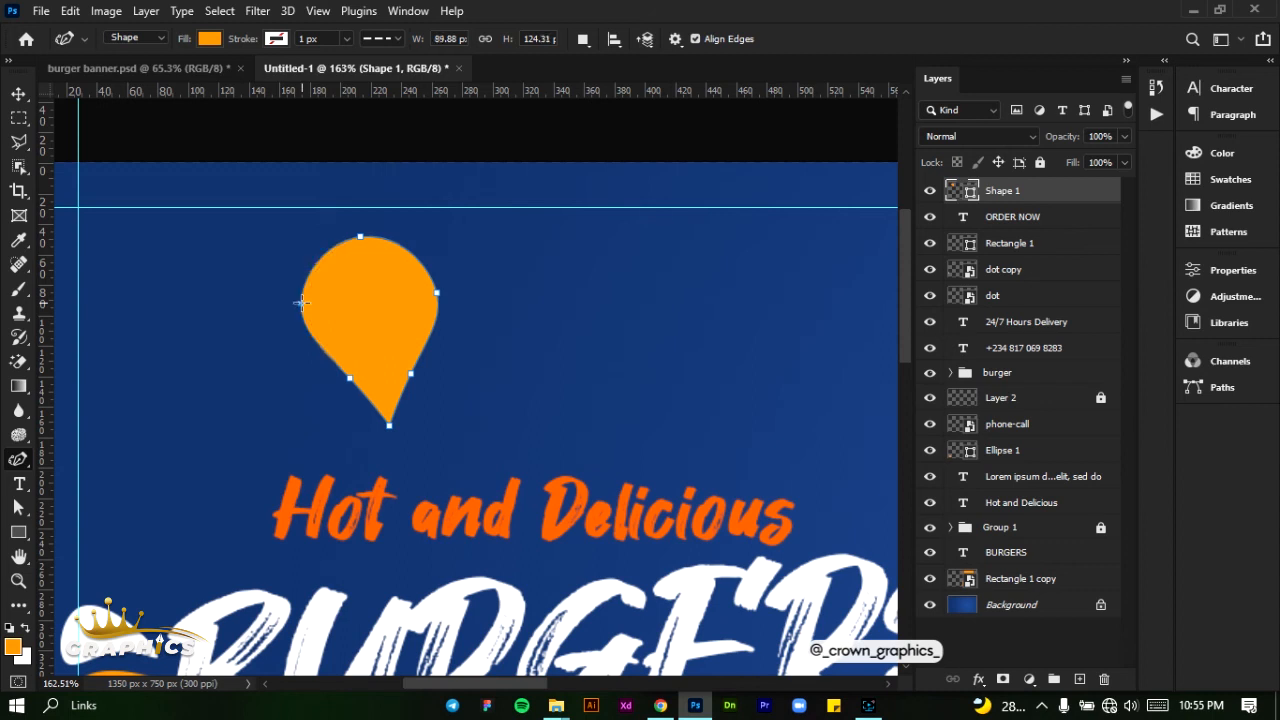
- Move the teardrop to the banner's upper-left corner and add a copy rotated about 28.4° with the tips meeting, forming a heart
left_click(18, 94)
left_click_drag(351, 306, 205, 290)
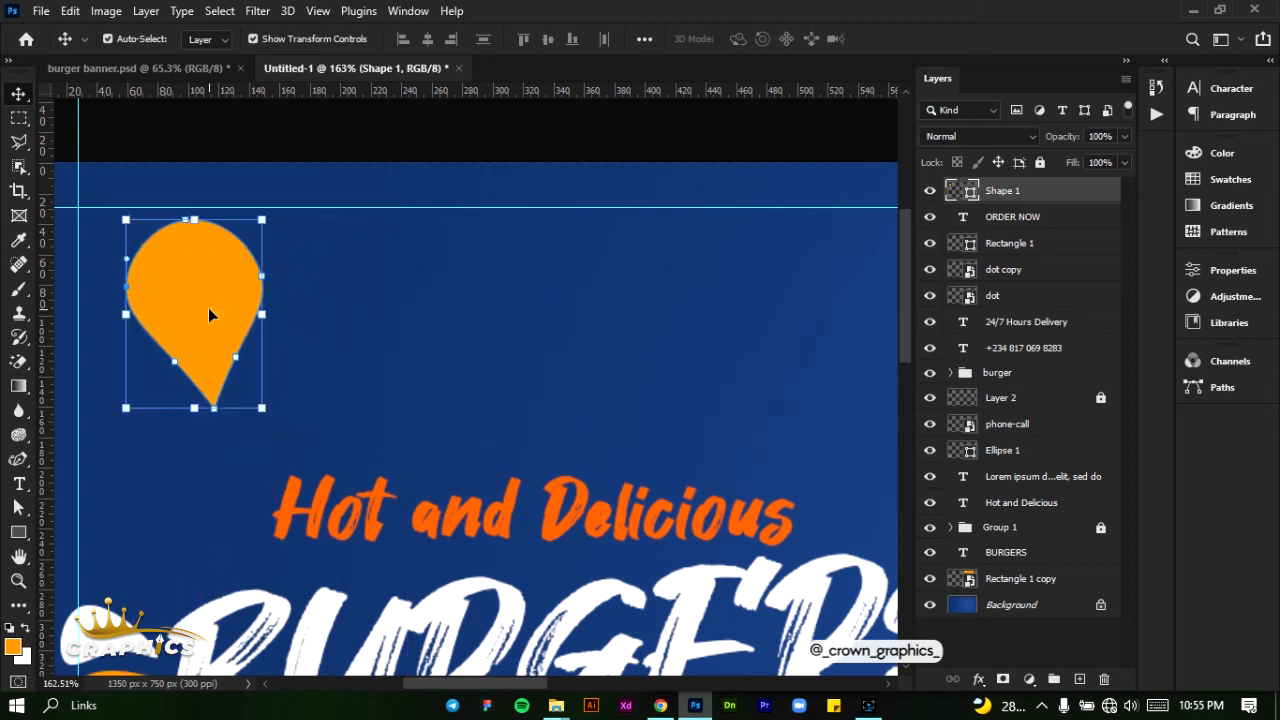
left_click_drag(209, 310, 250, 315)
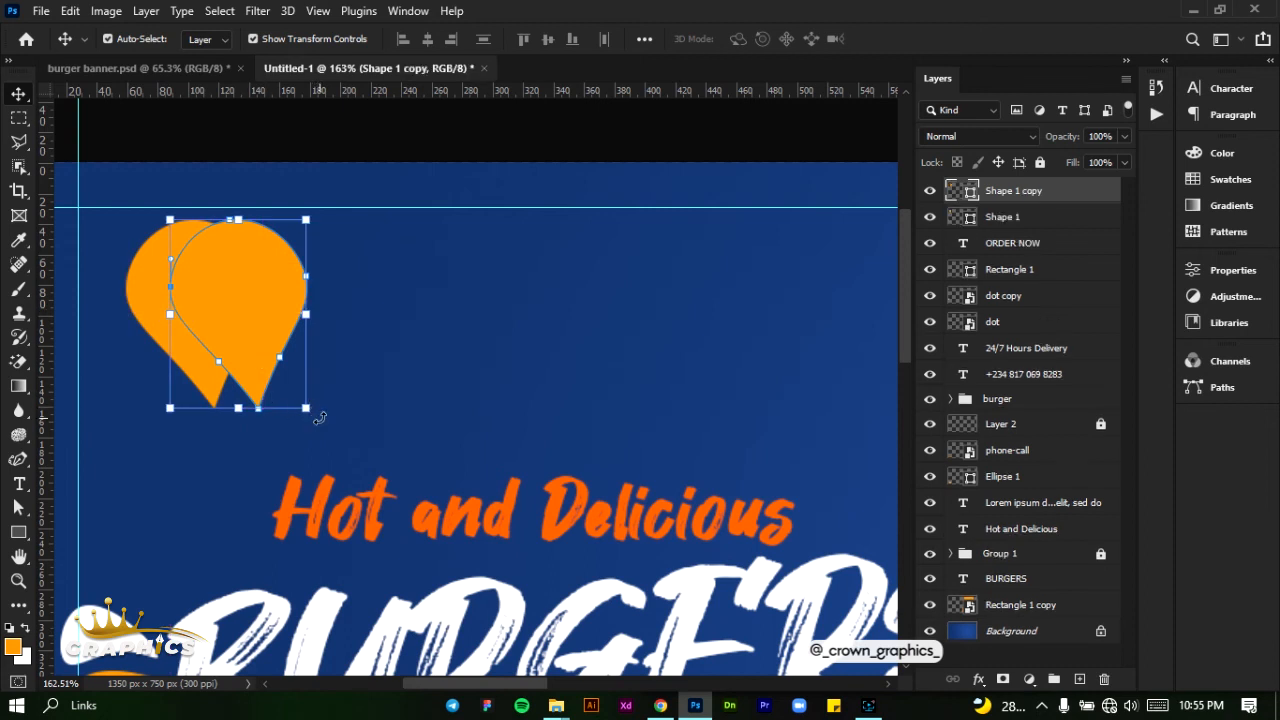
key("ctrl+t")
left_click_drag(269, 436, 263, 436)
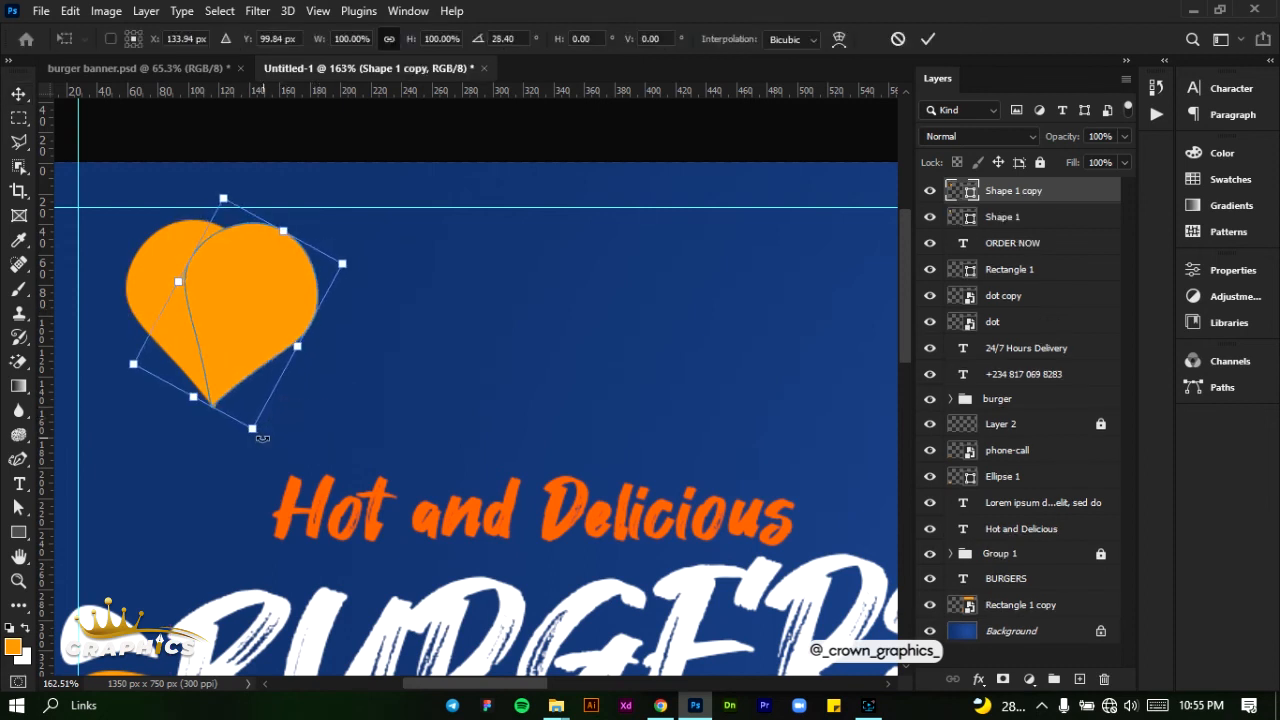
left_click(928, 39)
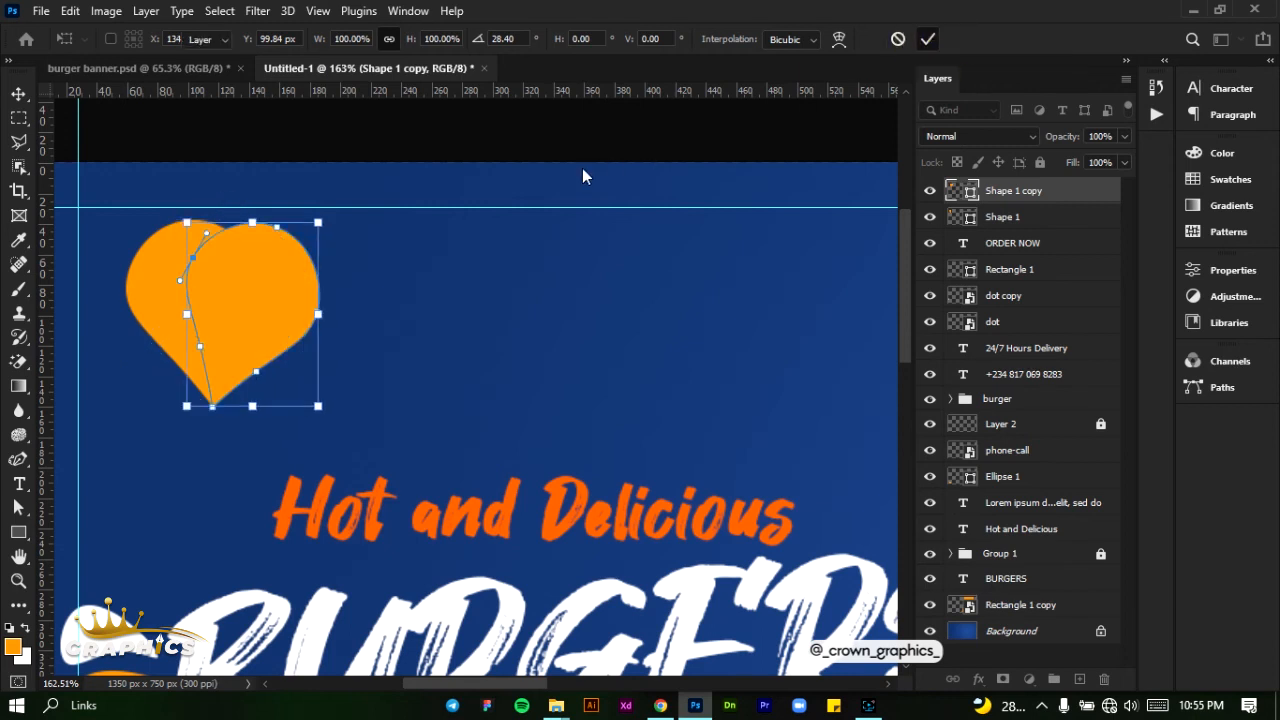
left_click(404, 355)
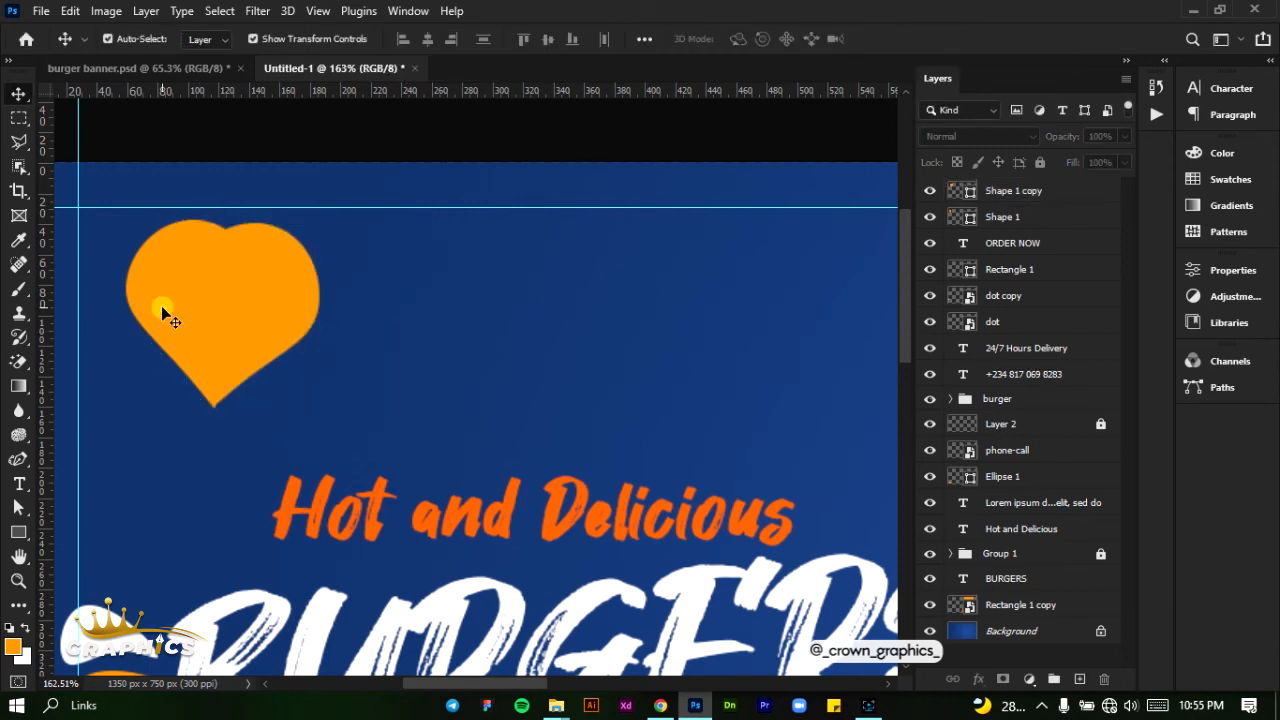
- Recolour the original teardrop on the heart's left side white and deselect it
left_click(161, 305)
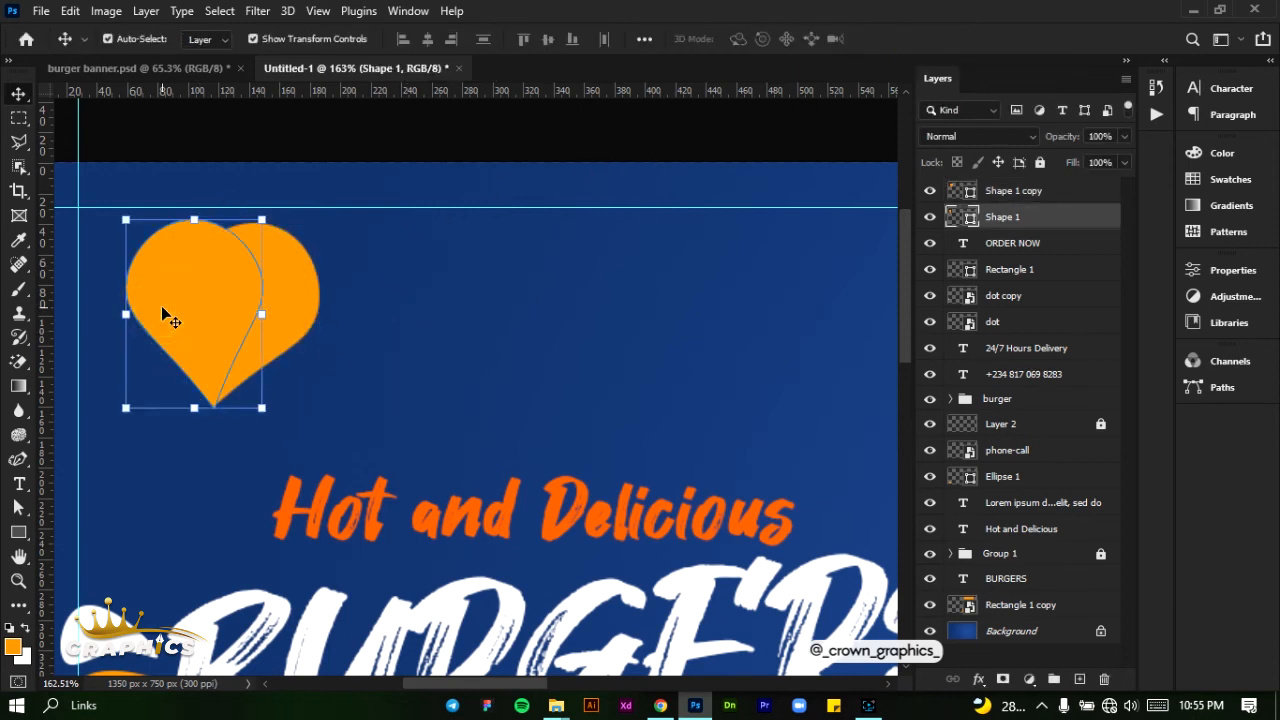
left_click(1225, 179)
left_click(1022, 204)
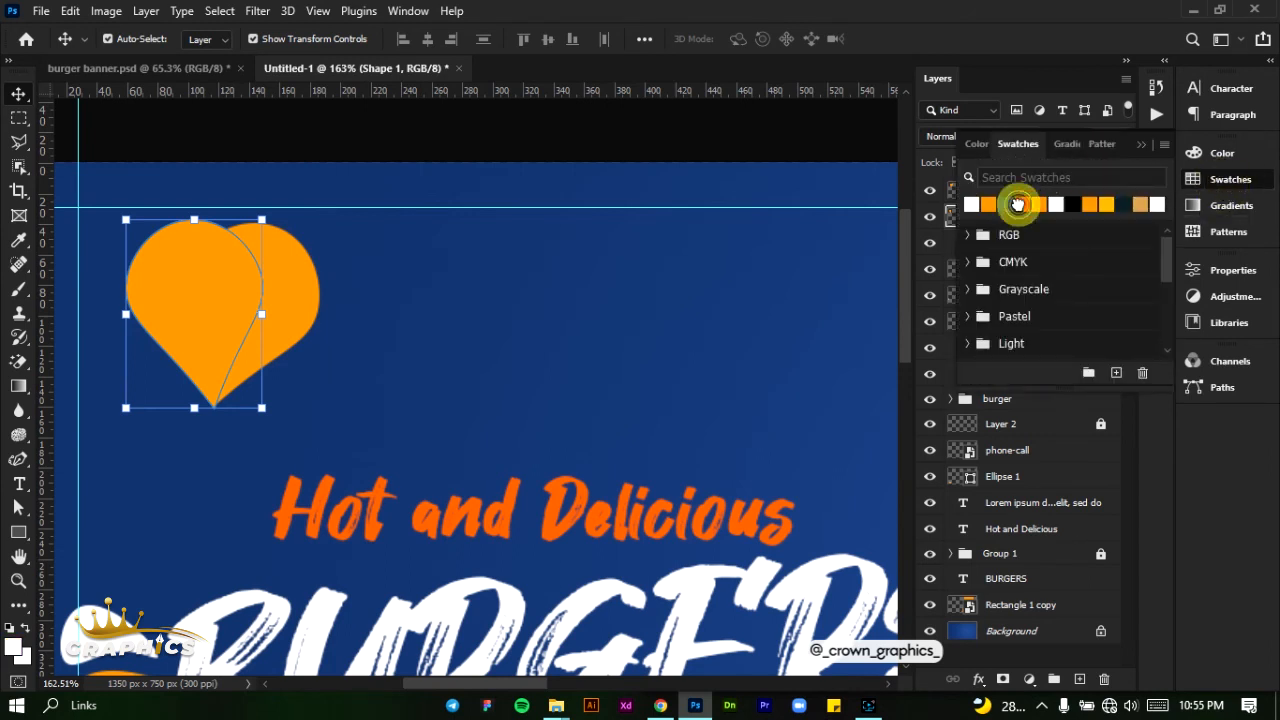
left_click(479, 297)
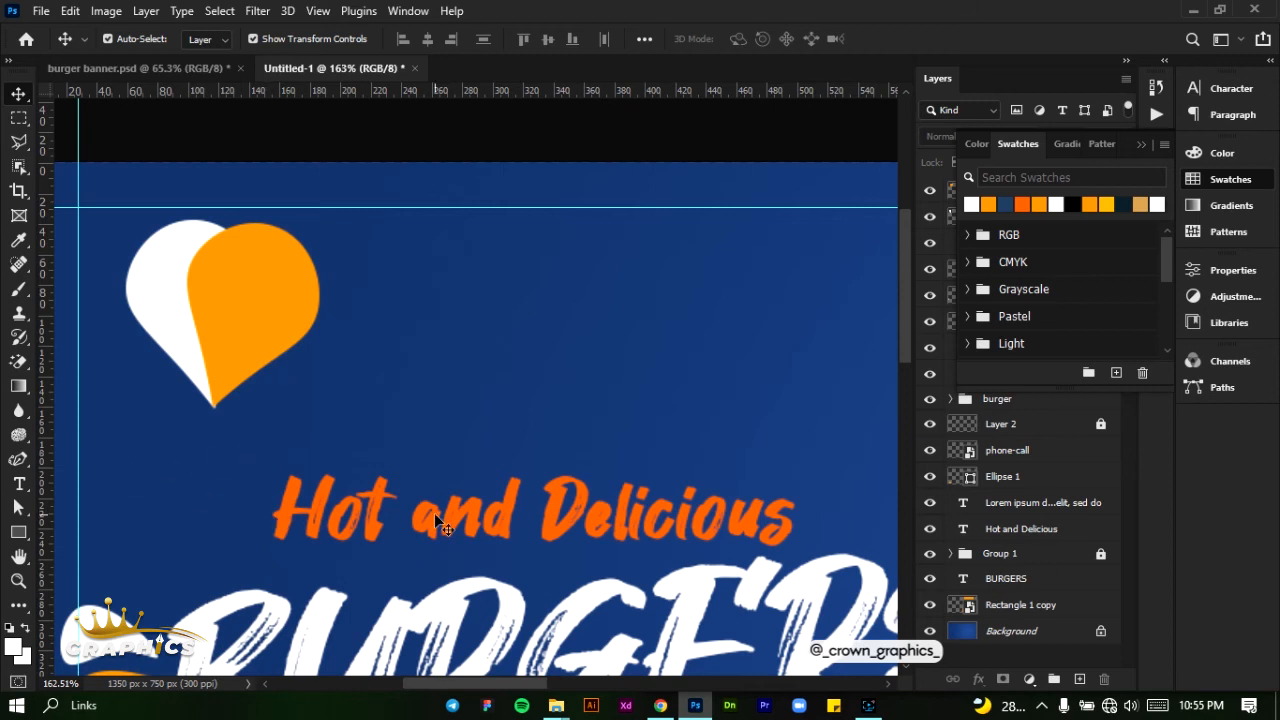
- Add the text "KAY BURGERS" in white Montserrat Bold, 6 pt, to the right of the heart
left_click(18, 484)
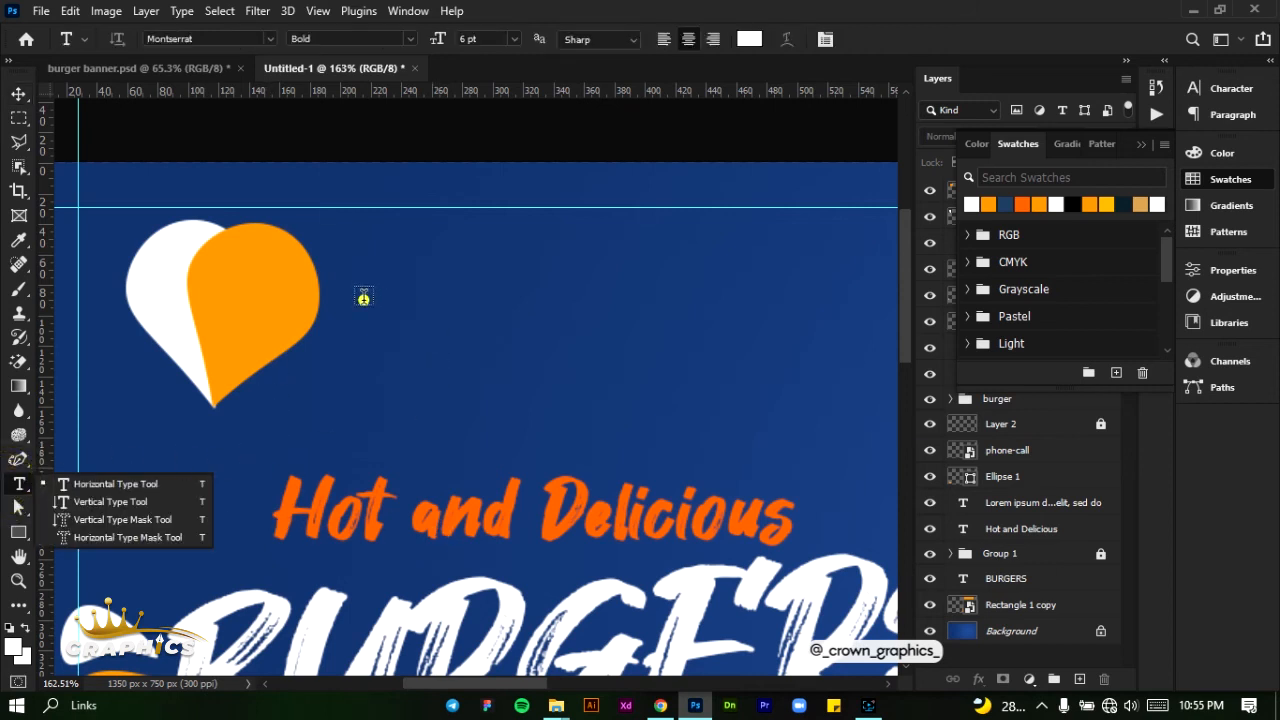
left_click(363, 297)
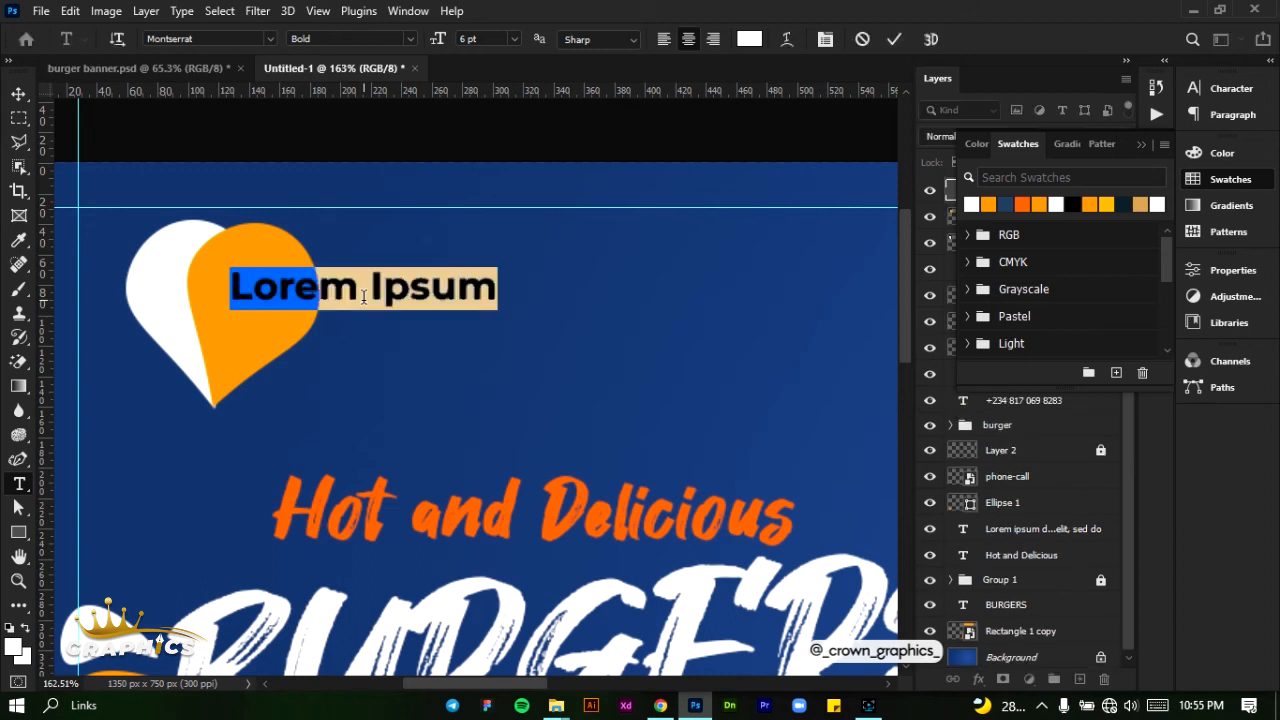
left_click(363, 296)
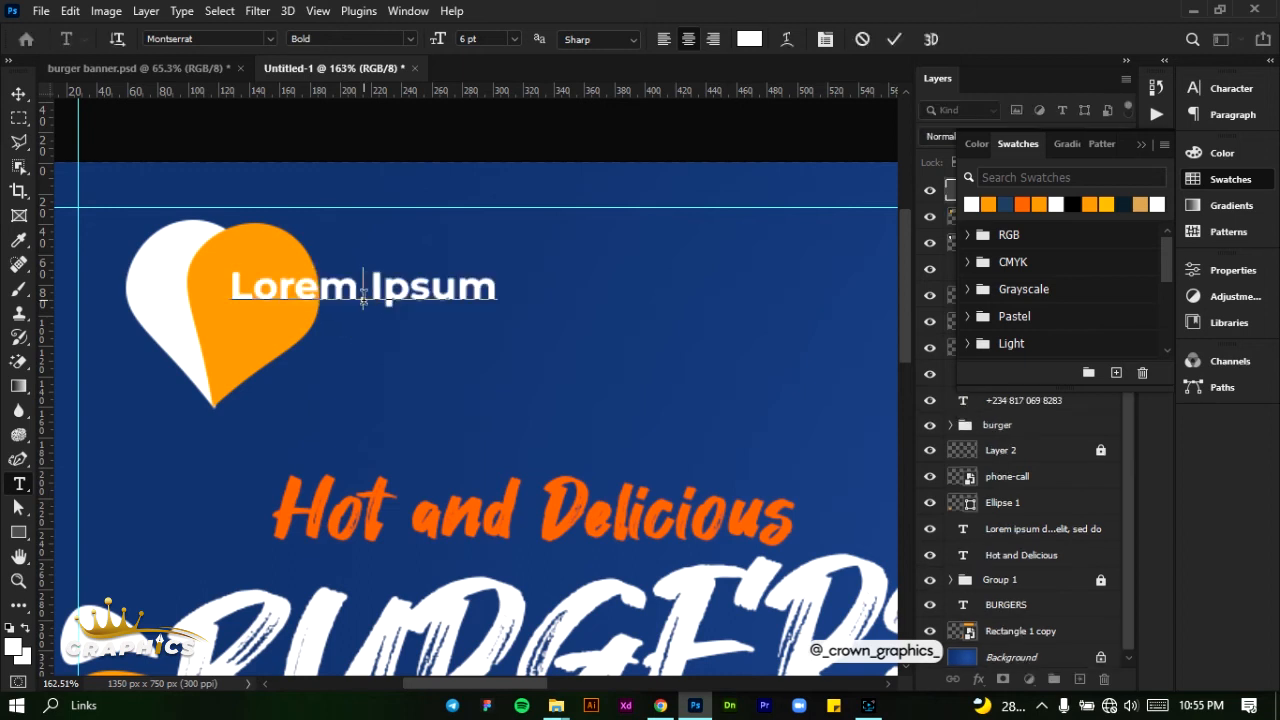
key("ctrl+a")
type("KAY")
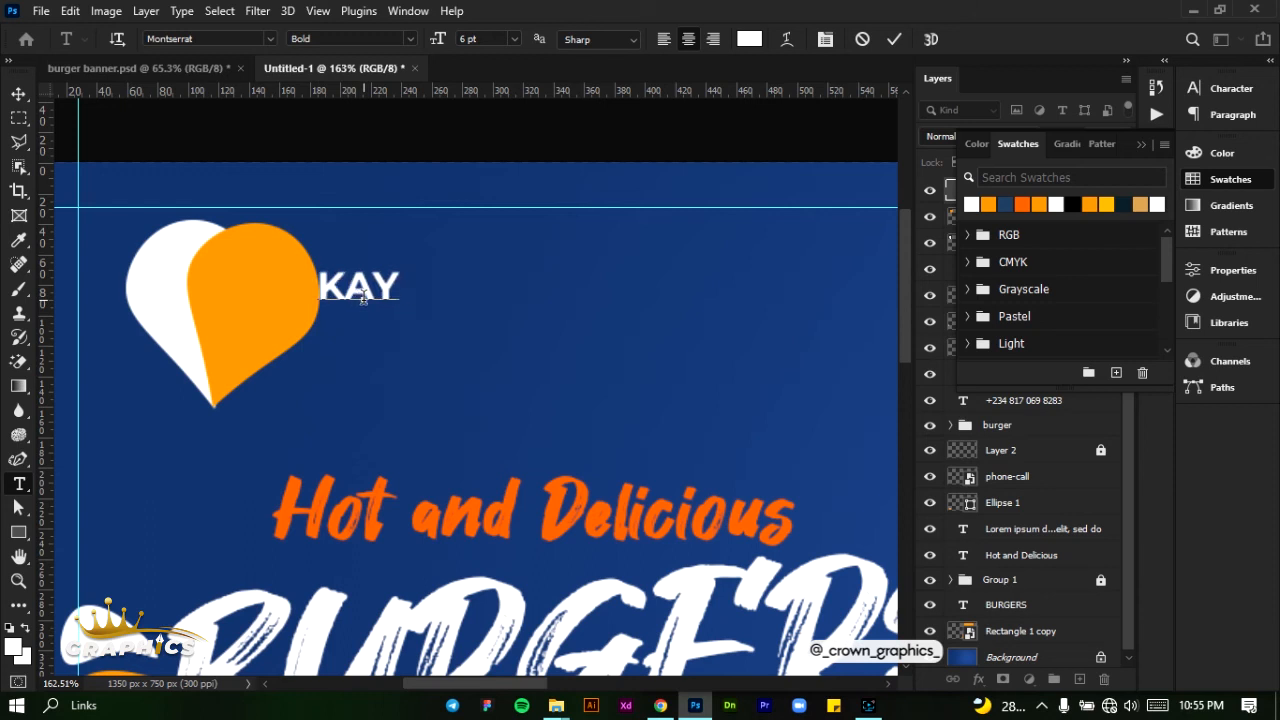
type(" BURGERS")
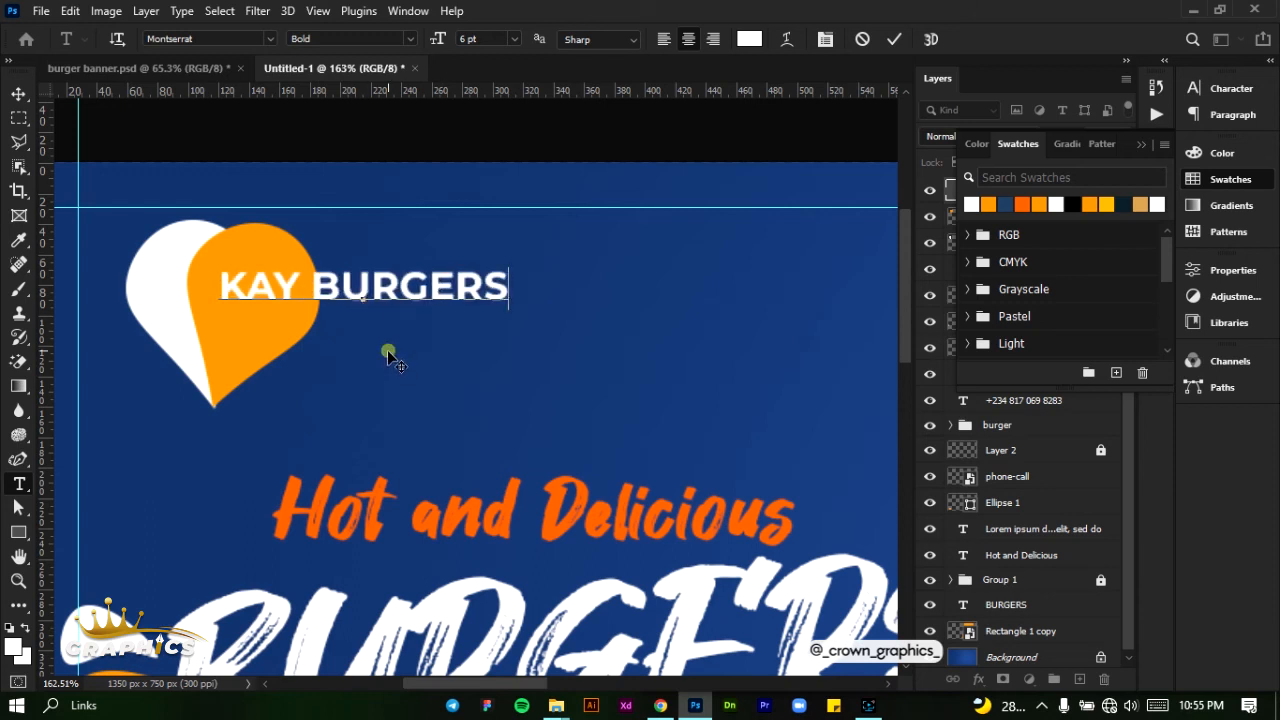
left_click_drag(386, 352, 535, 398)
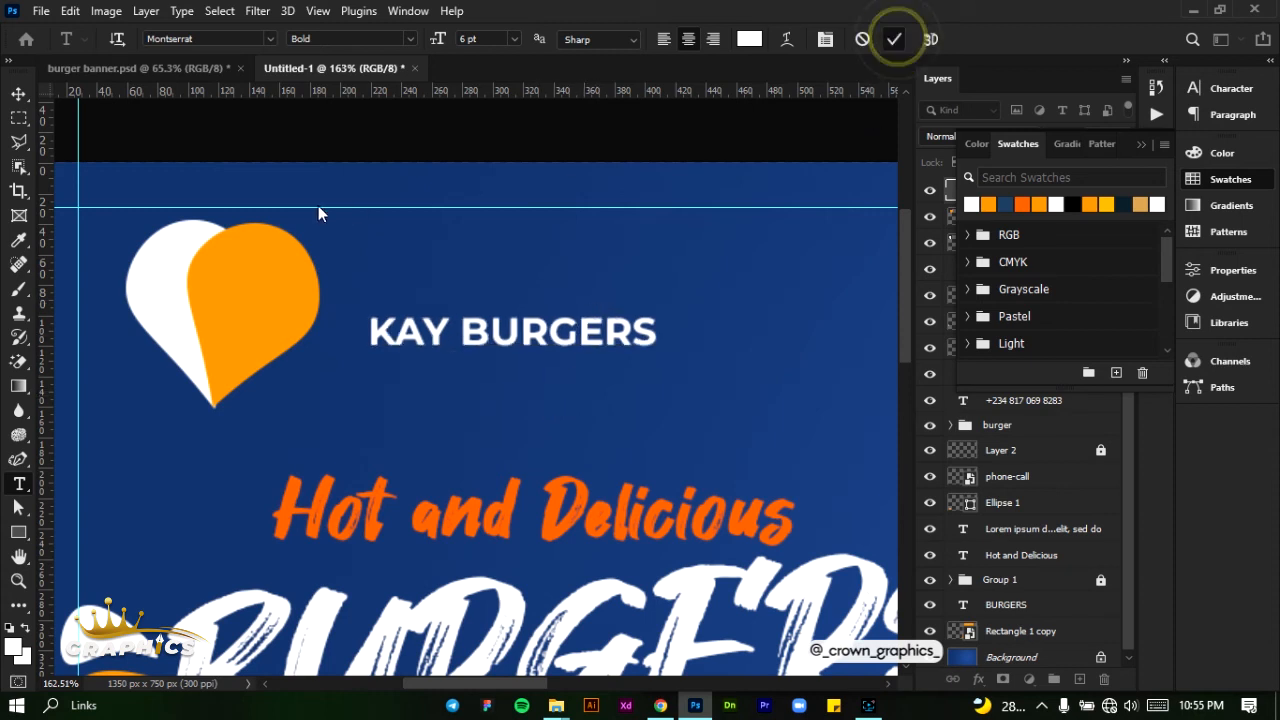
- Select both teardrops of the heart and convert them into a single smart object
left_click(18, 94)
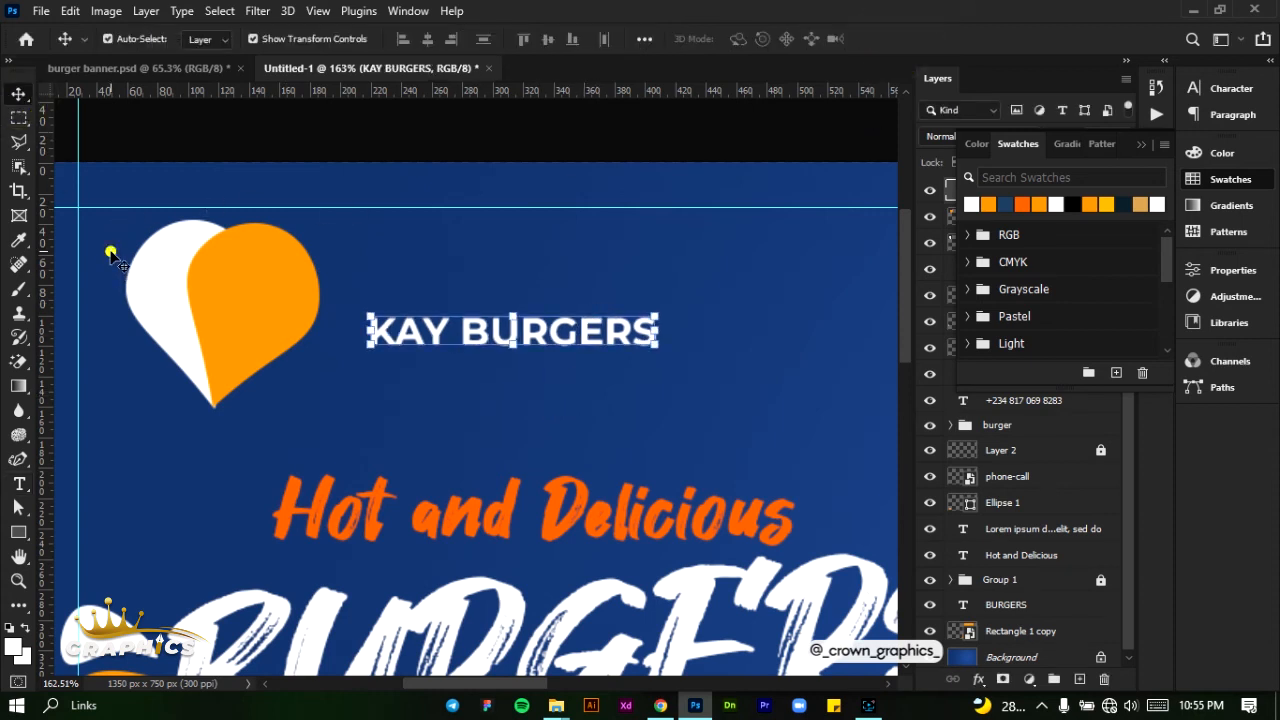
left_click_drag(106, 243, 300, 342)
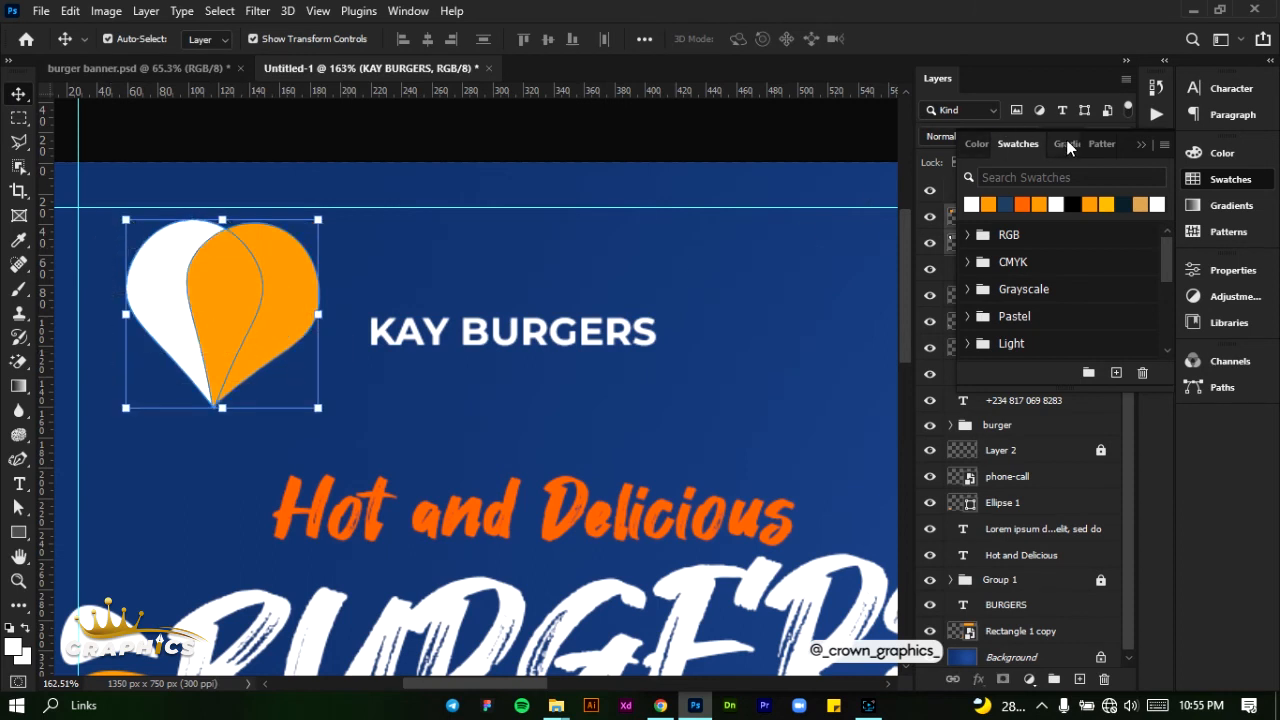
left_click(1139, 144)
right_click(1057, 215)
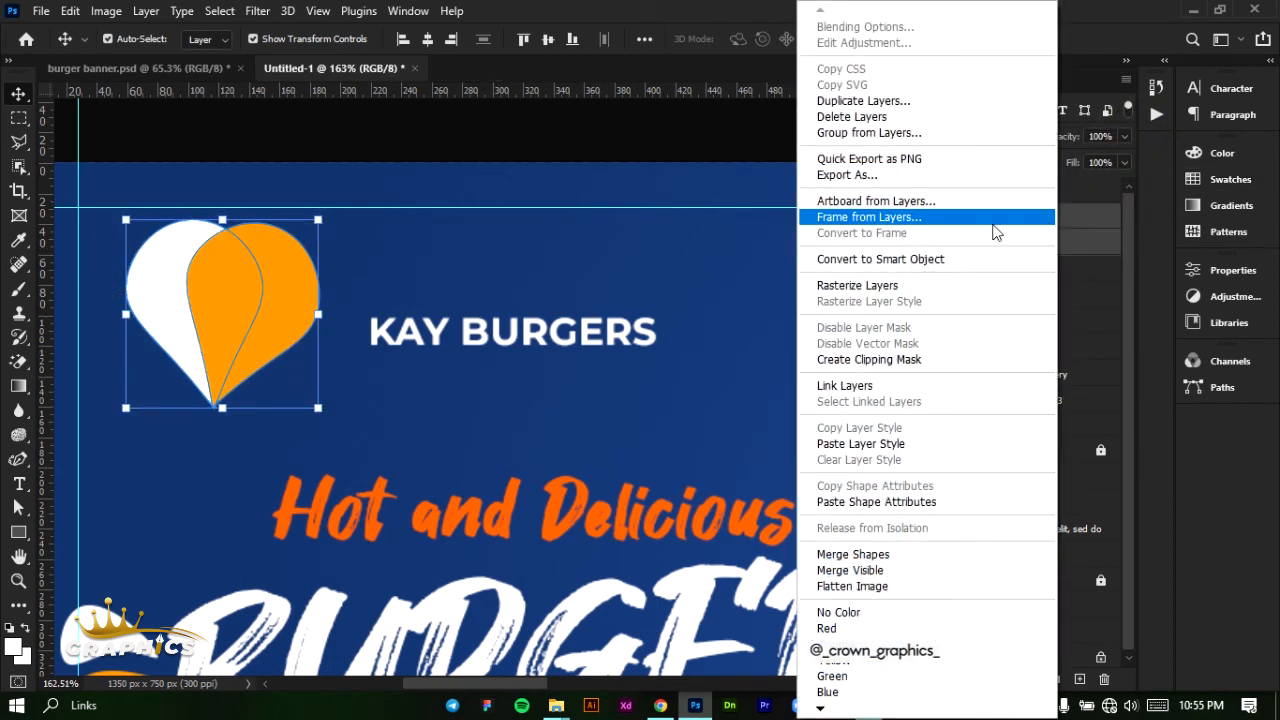
left_click(900, 260)
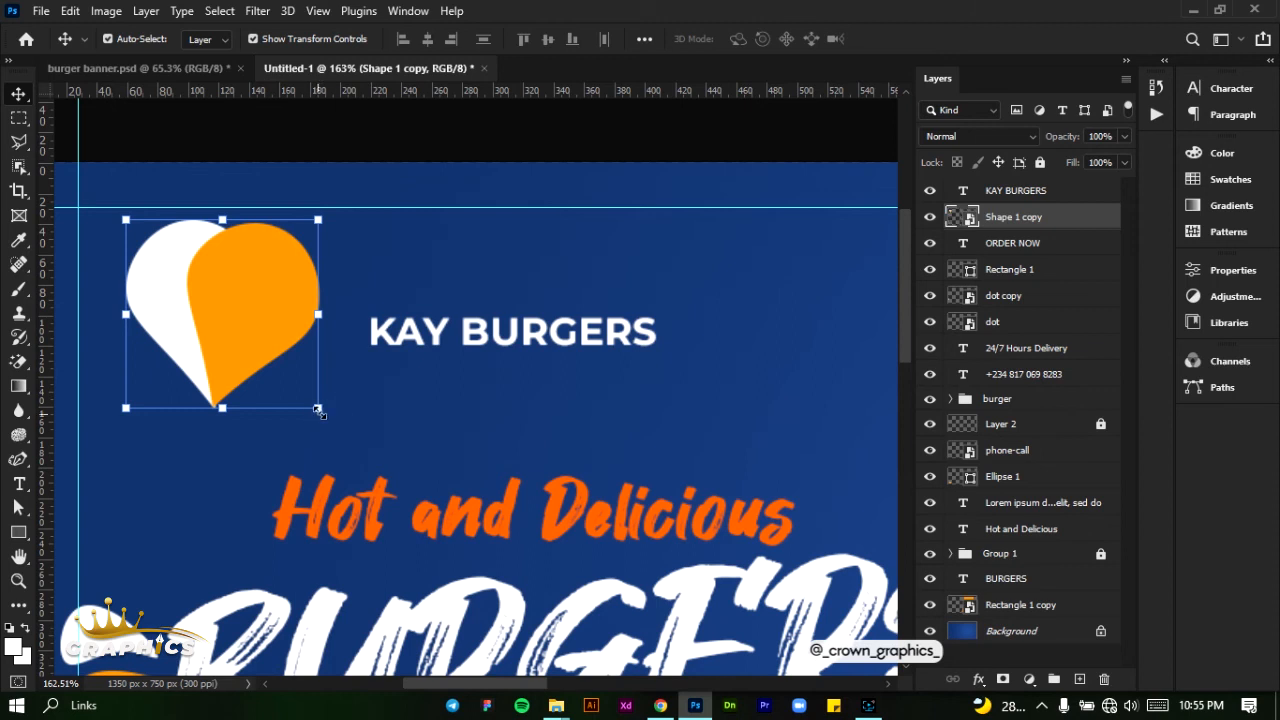
- Scale the heart smart object to 67.06% and move it slightly down
left_click_drag(318, 410, 262, 348)
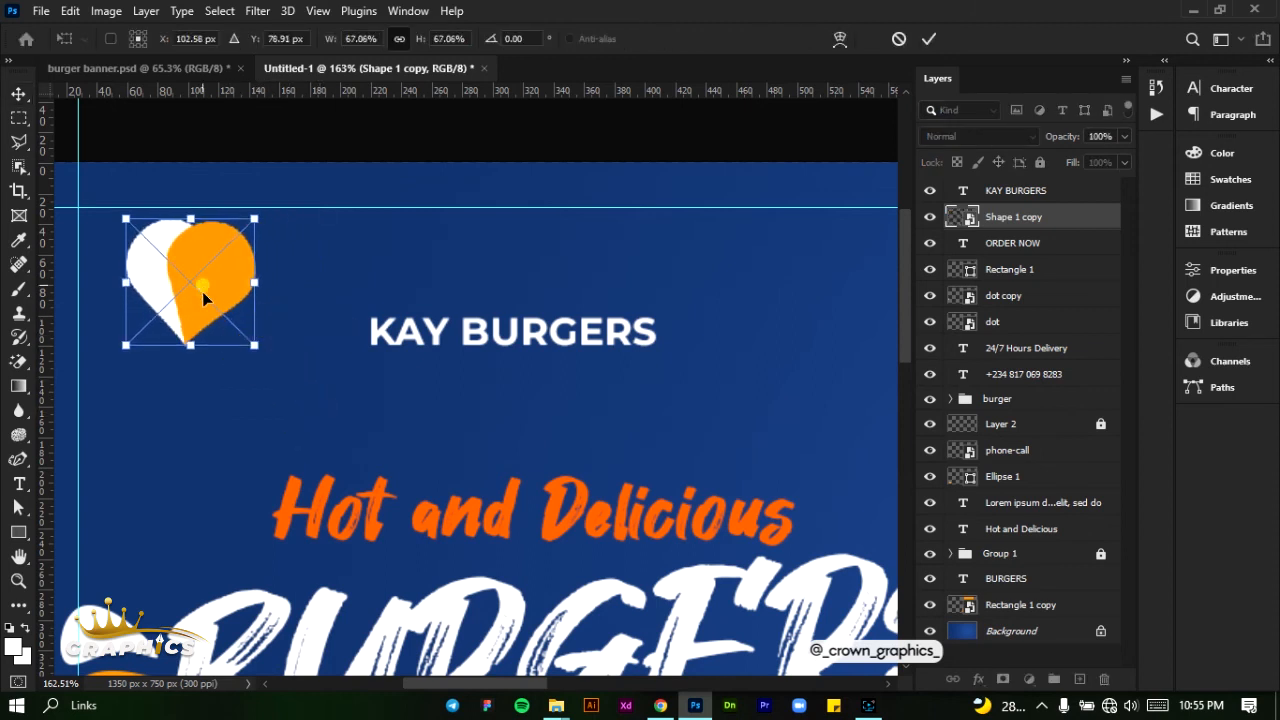
left_click_drag(202, 291, 203, 314)
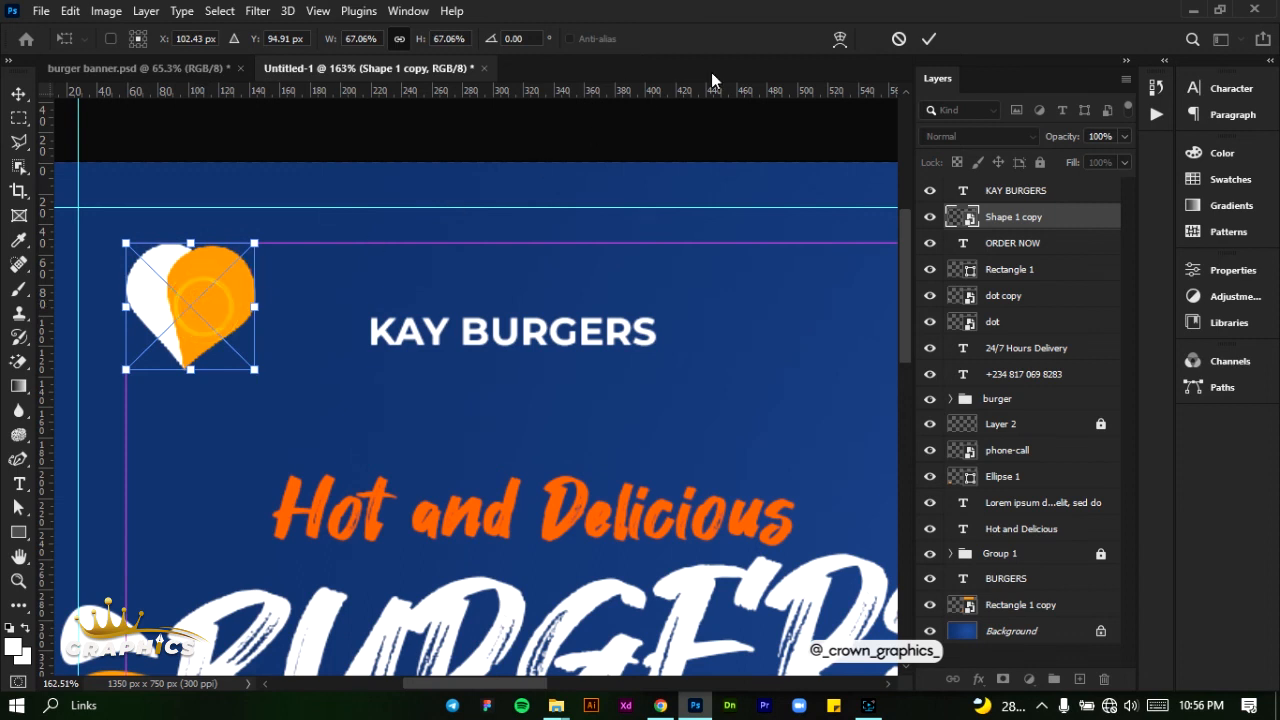
left_click(931, 38)
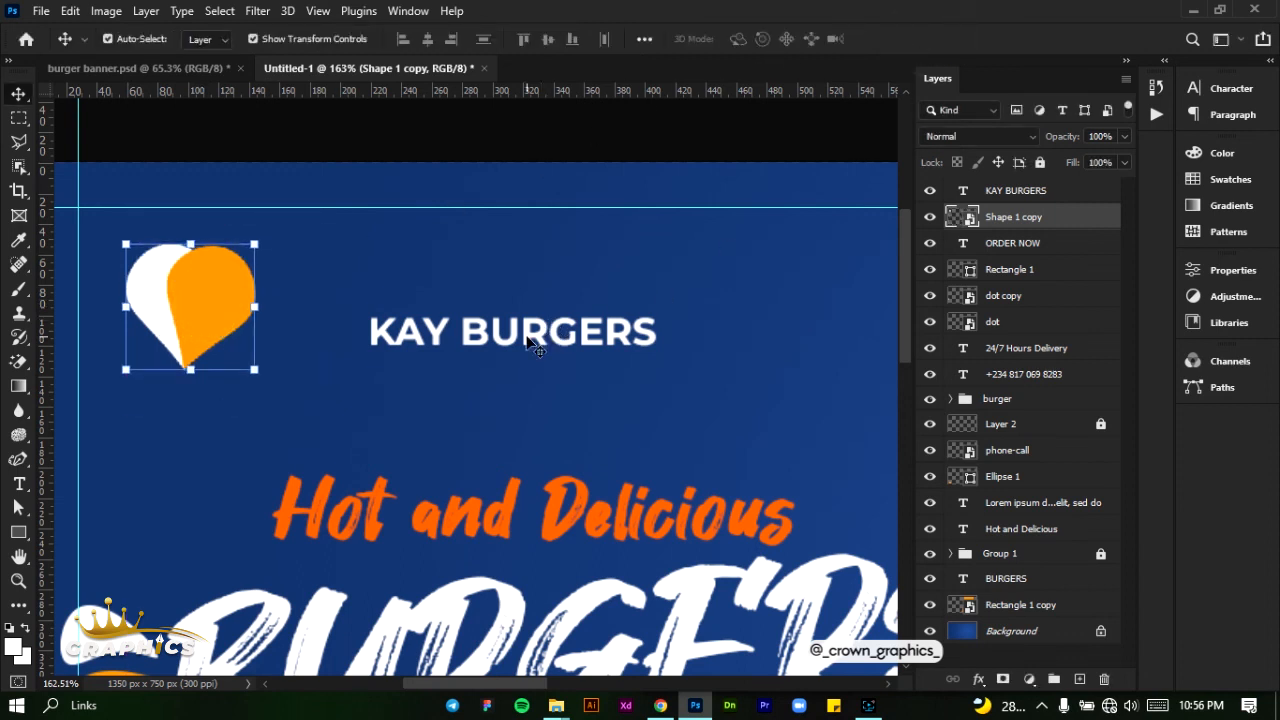
- Move the "KAY BURGERS" text under the heart, starting at the left margin guide, centre the heart above it and deselect
left_click_drag(526, 337, 249, 396)
left_click_drag(232, 301, 231, 278)
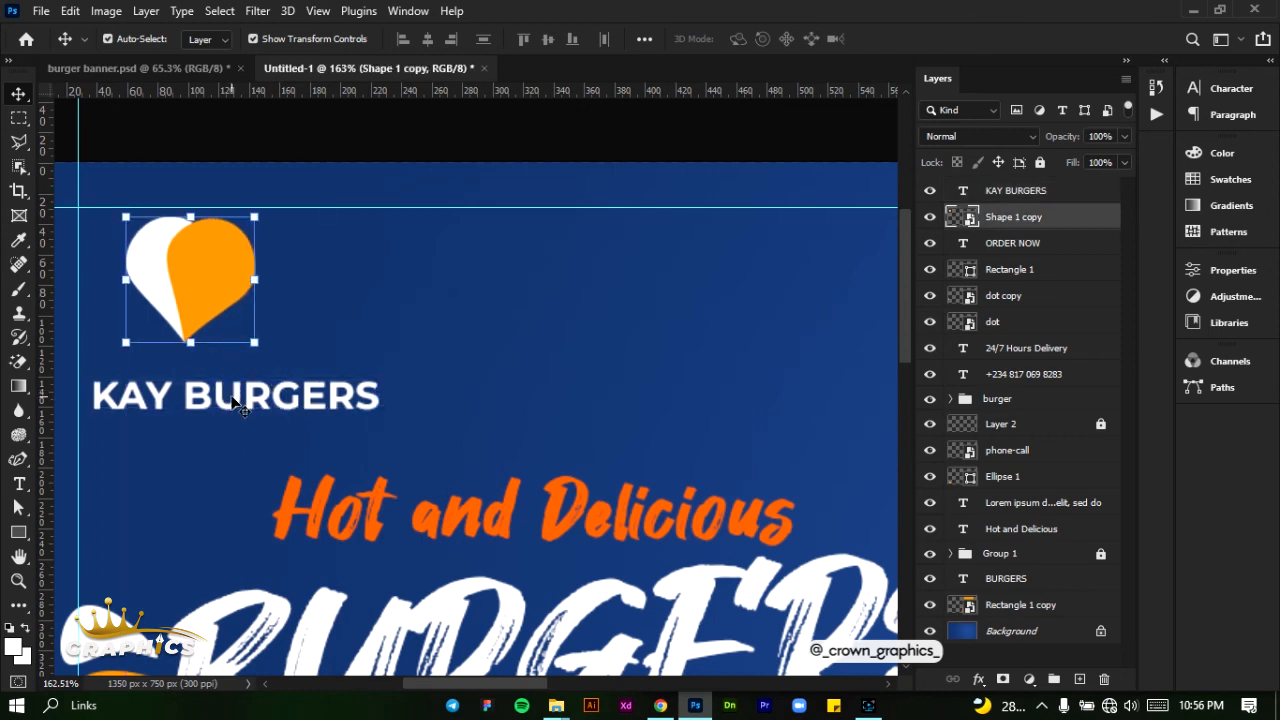
left_click_drag(237, 400, 211, 367)
left_click_drag(238, 302, 247, 312)
left_click_drag(266, 368, 271, 368)
scroll(422, 330, "down", 2)
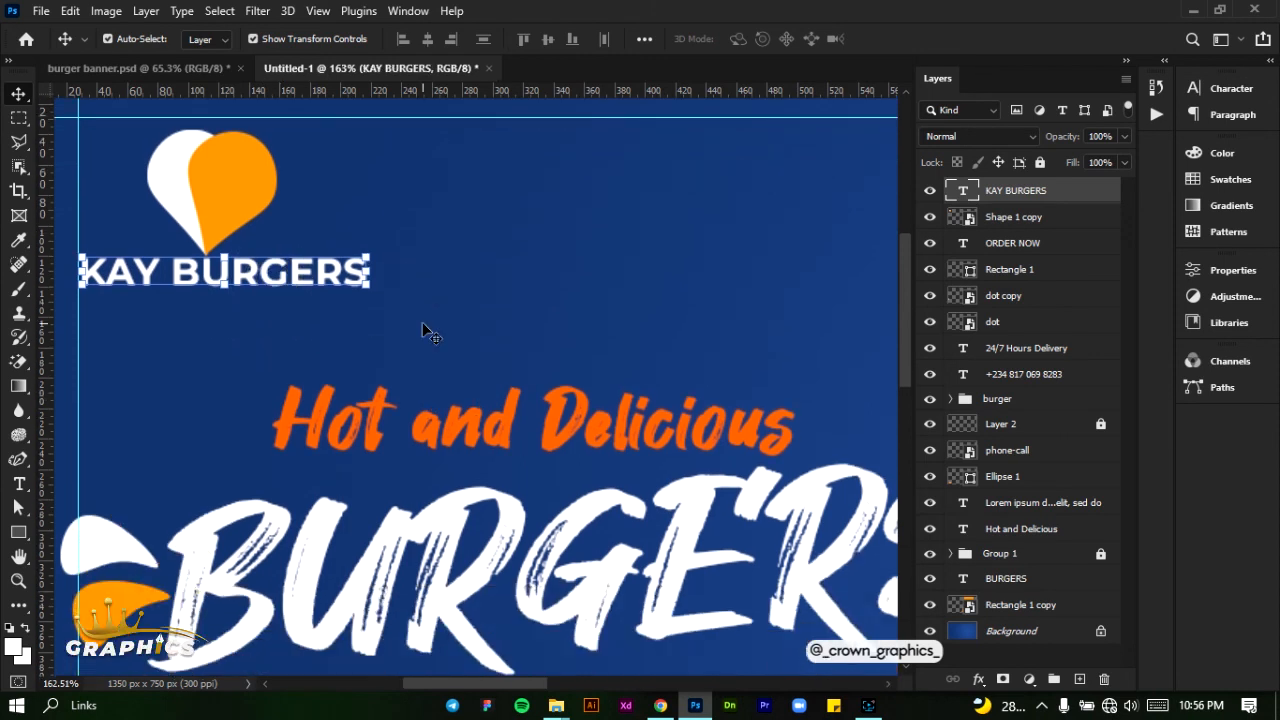
key("ctrl+0")
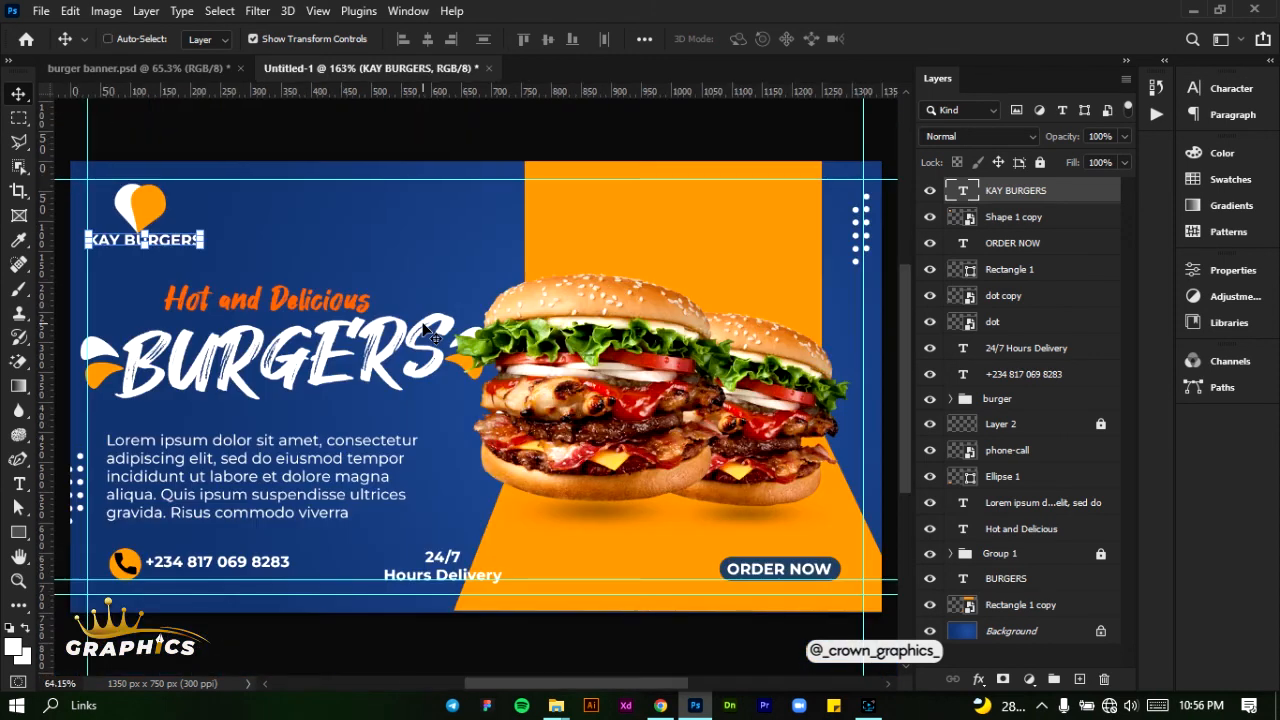
left_click(425, 210)
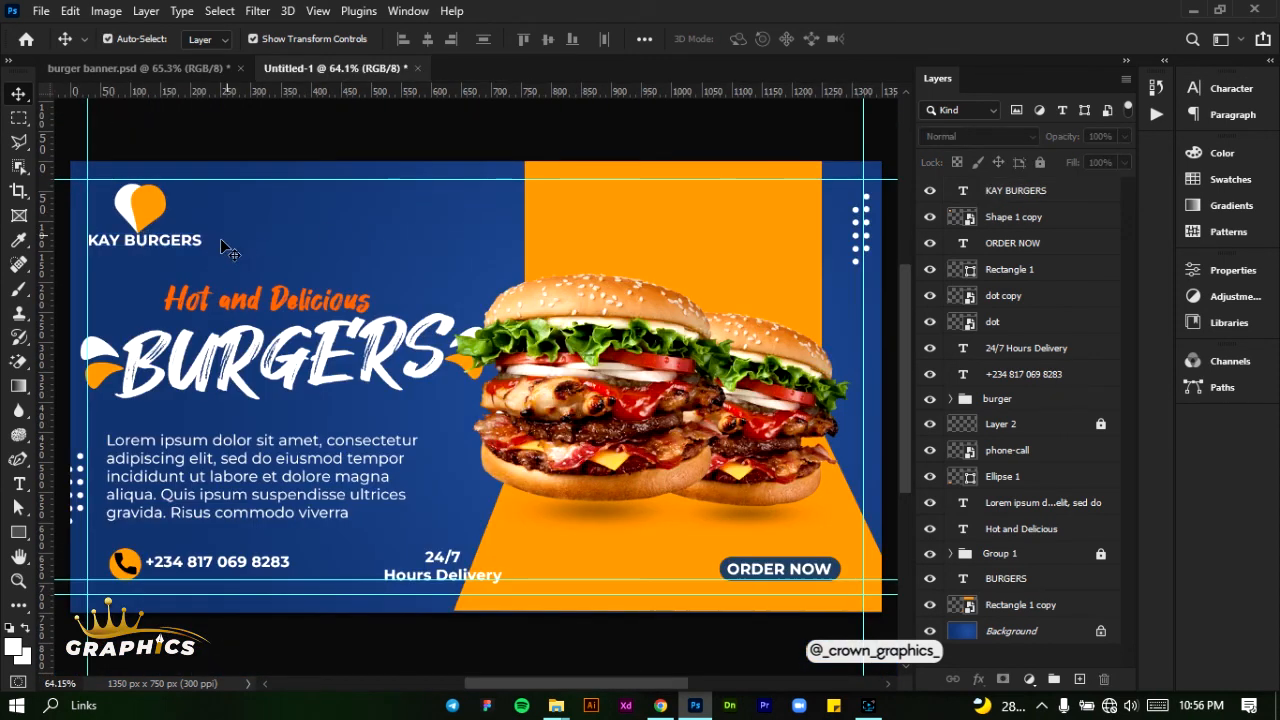
- Select the heart and "KAY BURGERS" text together, scale them to 86.06% in the upper-left margin corner and deselect
left_click_drag(228, 272, 140, 180)
left_click_drag(198, 246, 186, 239)
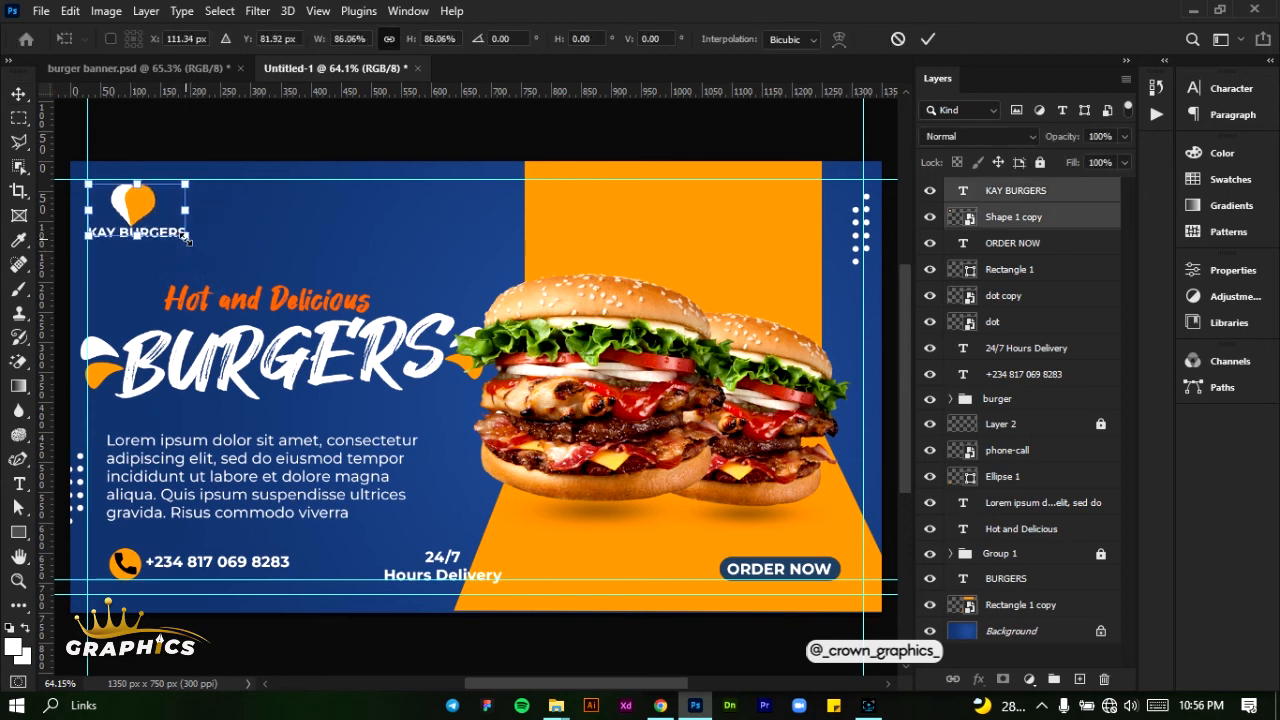
left_click(927, 38)
left_click(497, 140)
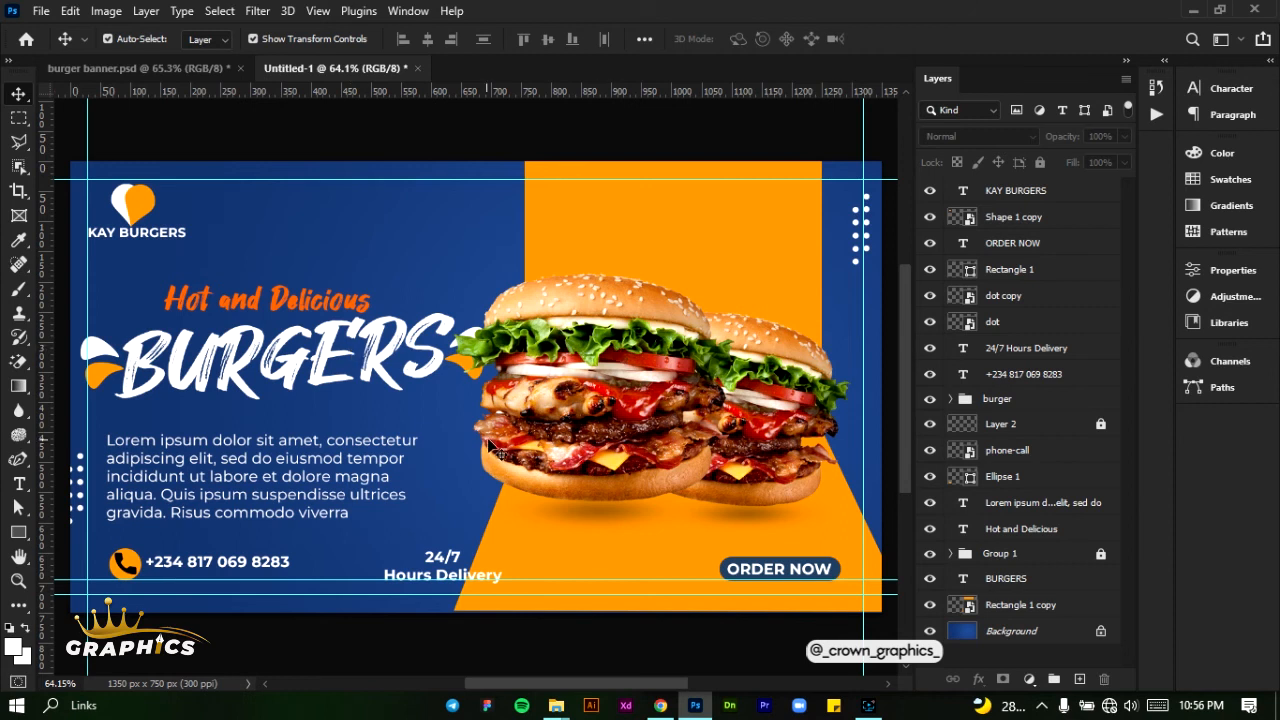
- Bring the GB and LINW images from the BANNER PC folder into the banner document
left_click(460, 447)
mouse_move(556, 705)
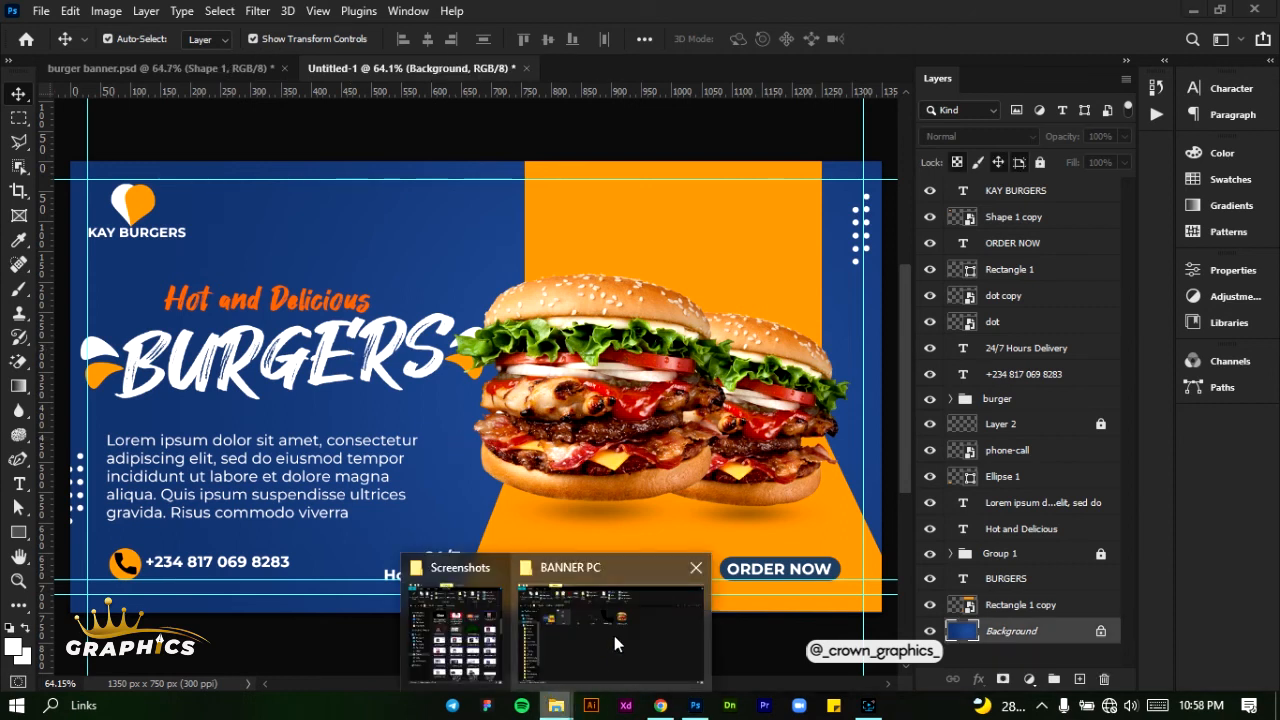
left_click(601, 590)
left_click(406, 249)
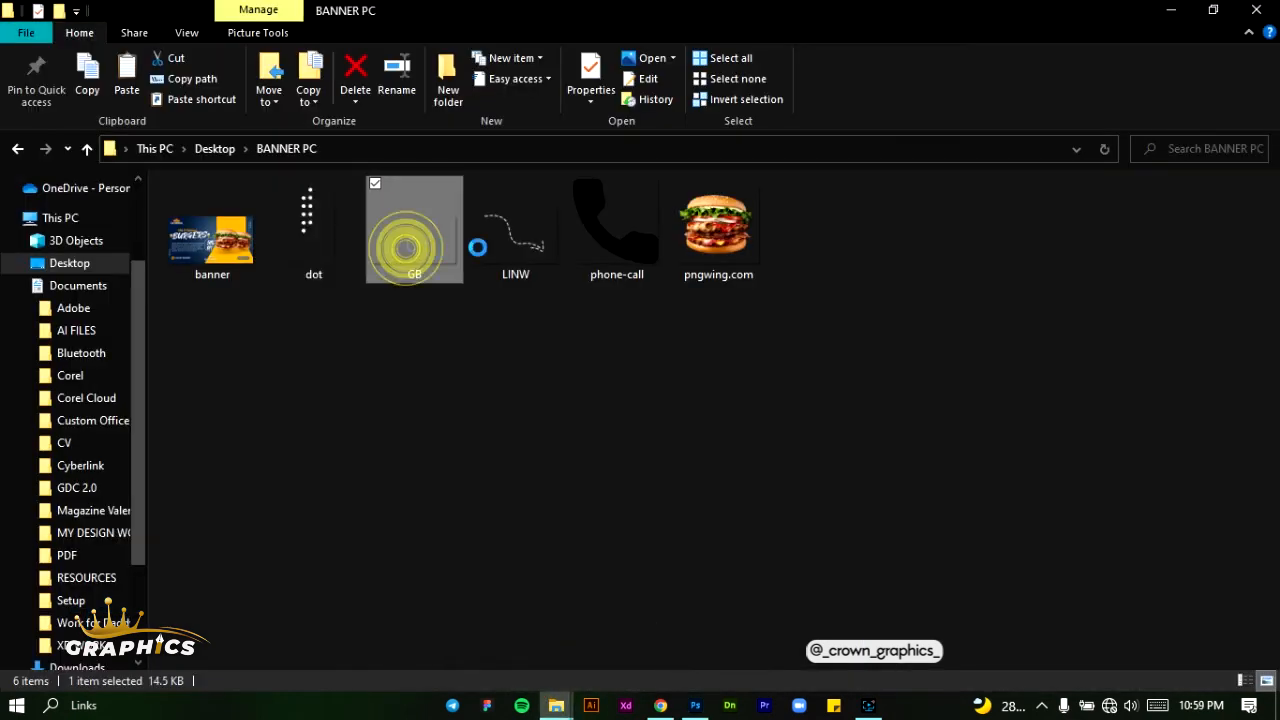
left_click(530, 248, "ctrl")
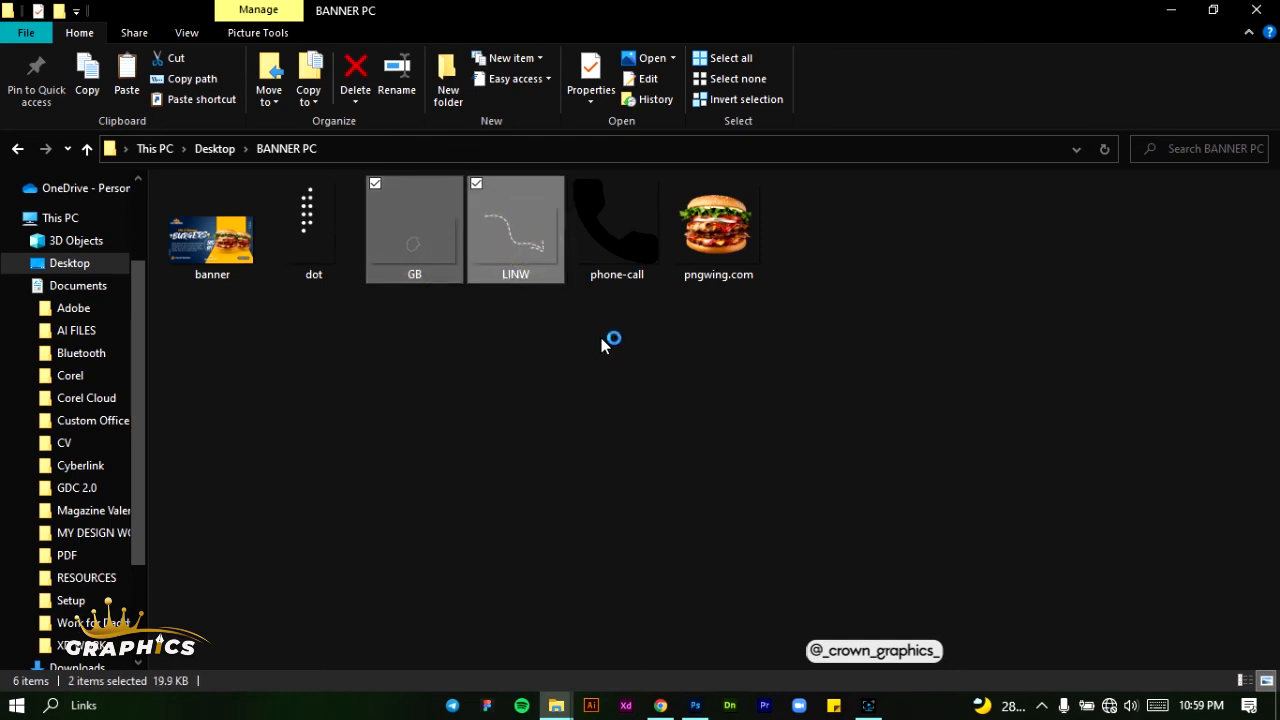
left_click_drag(512, 236, 583, 340)
left_click_drag(520, 250, 490, 362)
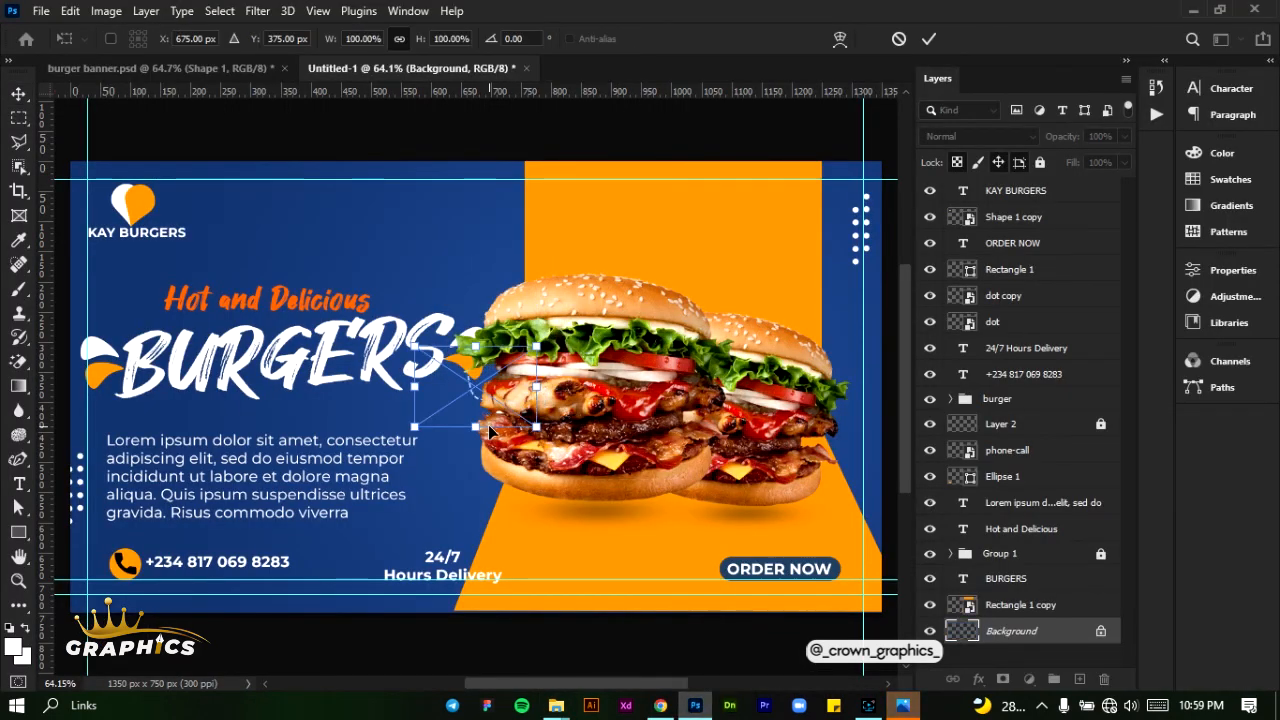
- Position the LINW dashed arrow over the area just above the "ORDER NOW" button and place both images
left_click_drag(474, 414, 755, 540)
left_click(929, 38)
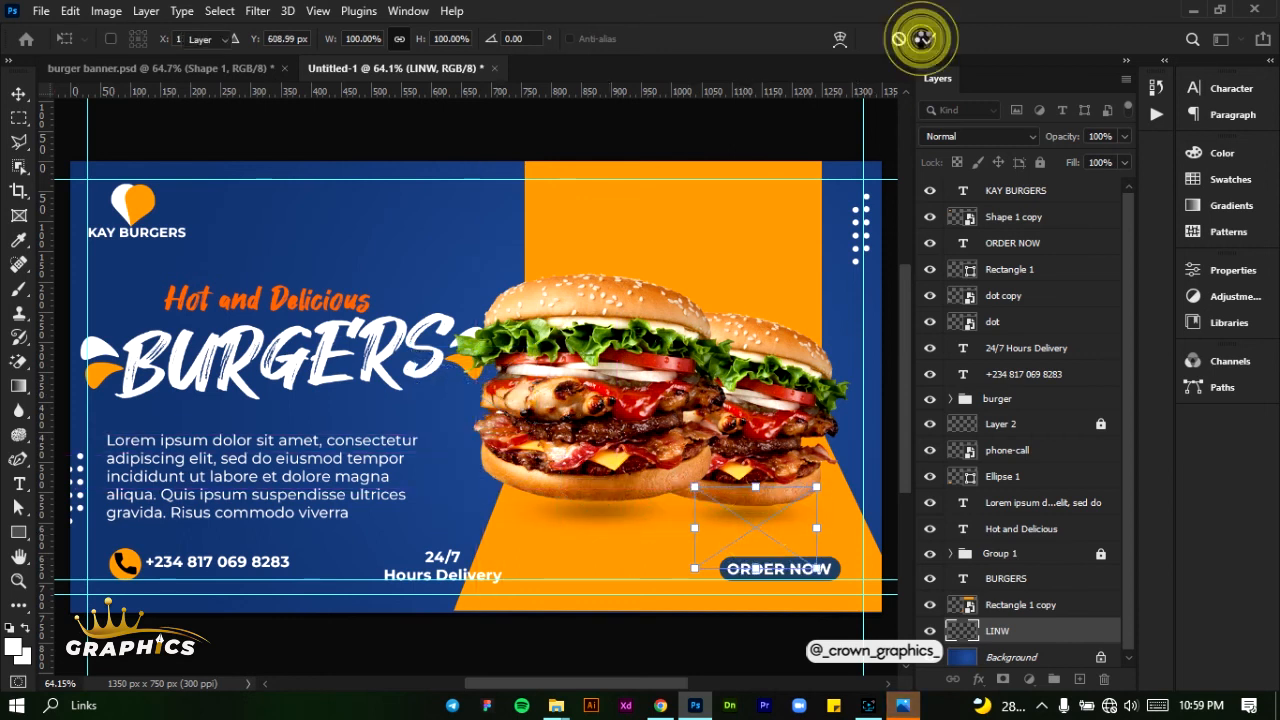
left_click(929, 39)
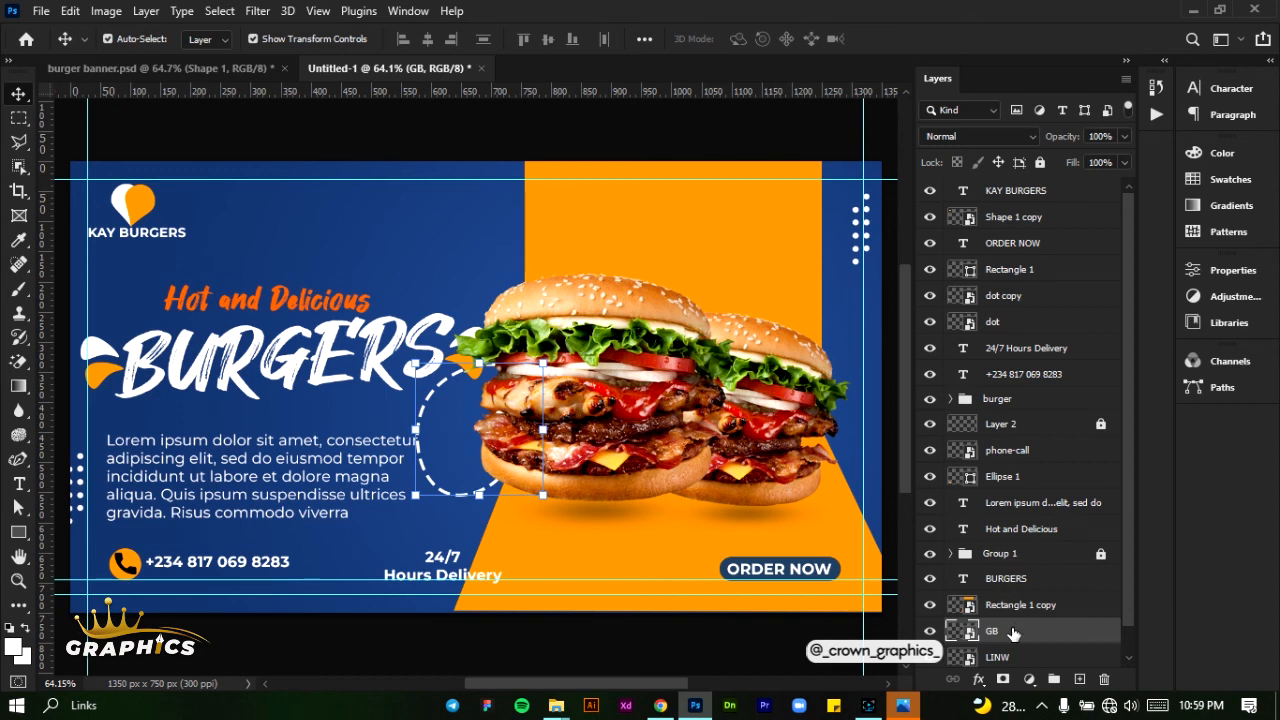
- Move the GB and LINW layers together to the top of the layer stack
scroll(1018, 637, "down", 1)
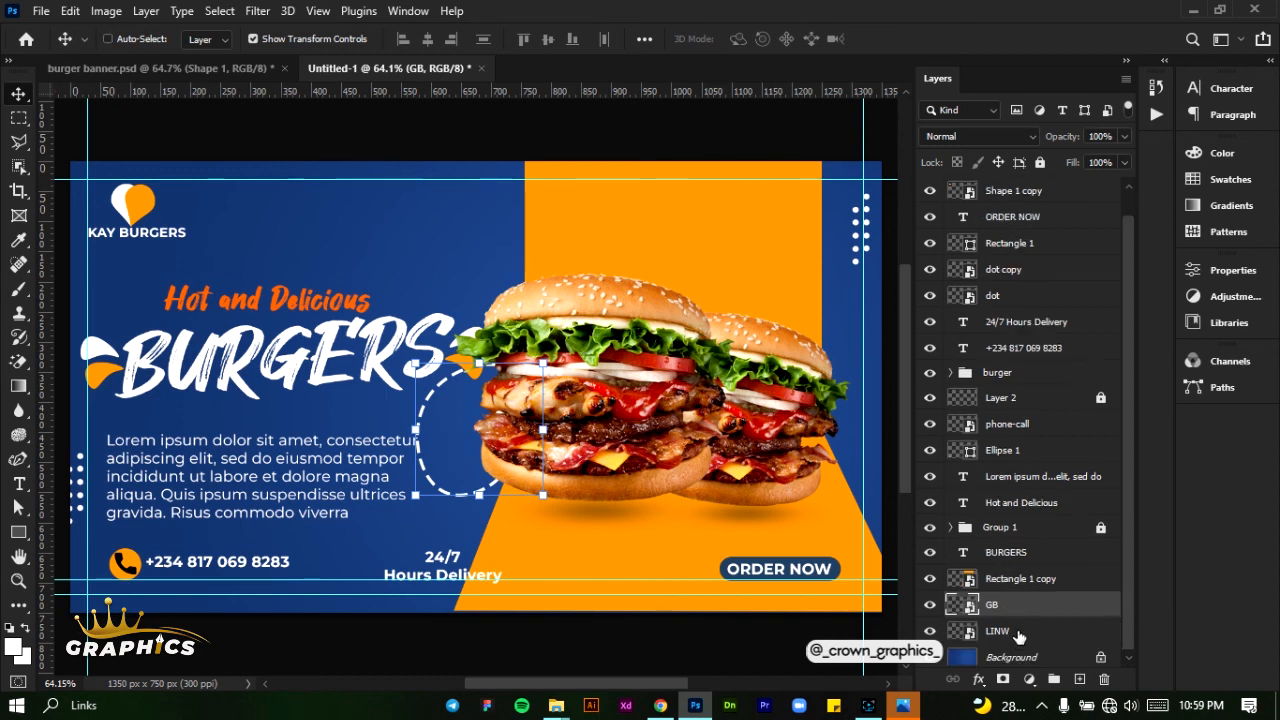
left_click(1016, 632, "shift")
left_click_drag(1049, 610, 1050, 192)
left_click(1050, 192)
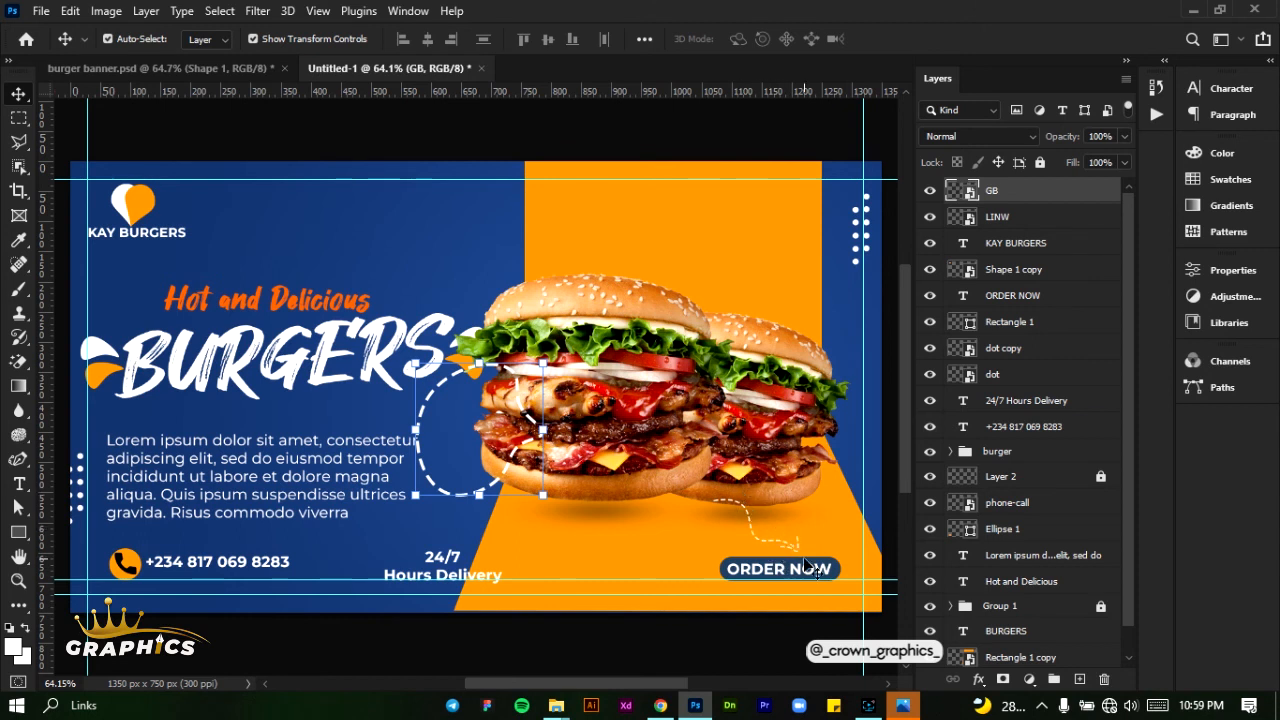
- Scale the LINW arrow to 98.46%, rotate it 8.46° and nudge it up 10 px so it points at the "ORDER NOW" button
left_click(1000, 217)
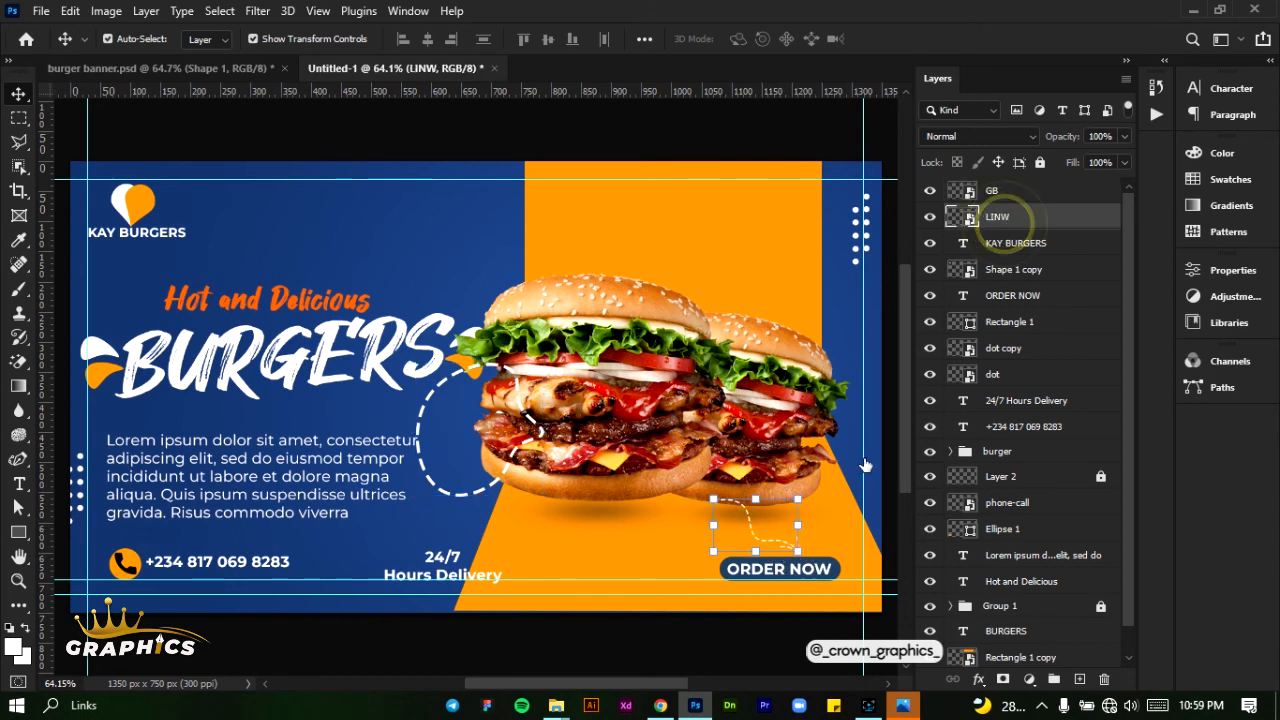
key("ctrl+t")
mouse_move(820, 571)
left_mouse_down()
mouse_move(830, 574)
mouse_move(818, 385)
mouse_move(824, 582)
left_mouse_up()
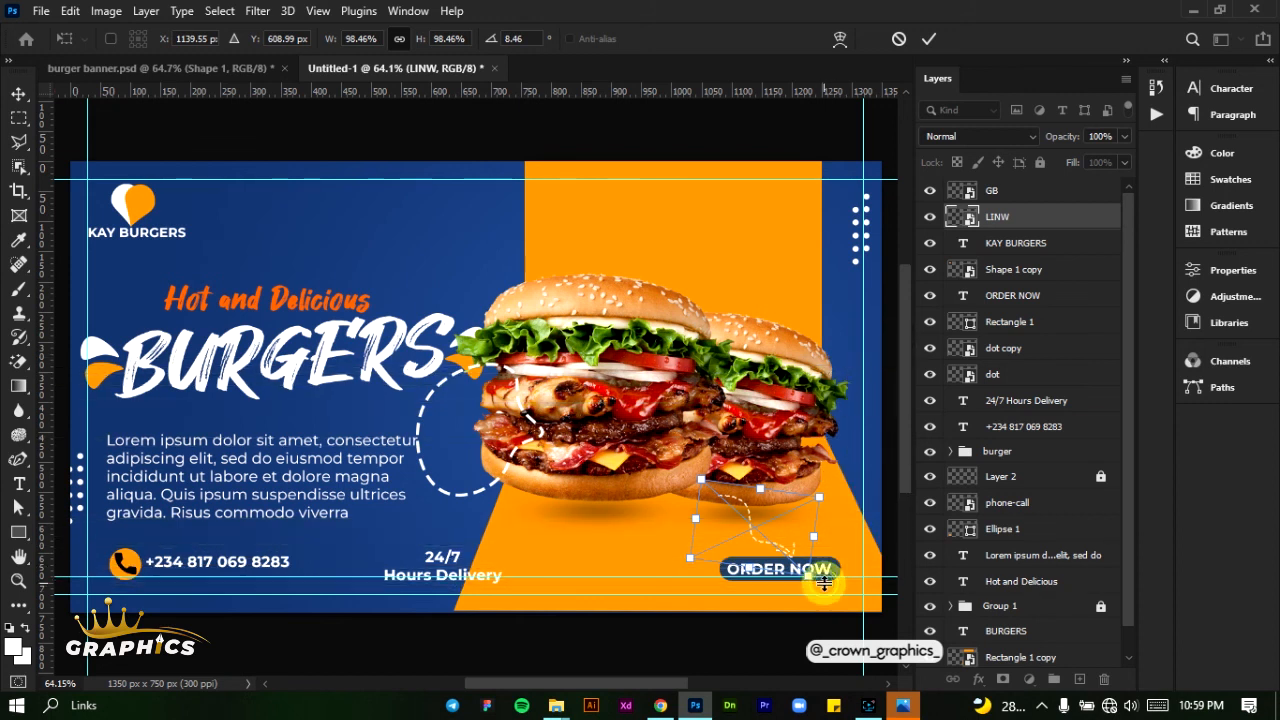
key("shift+Up")
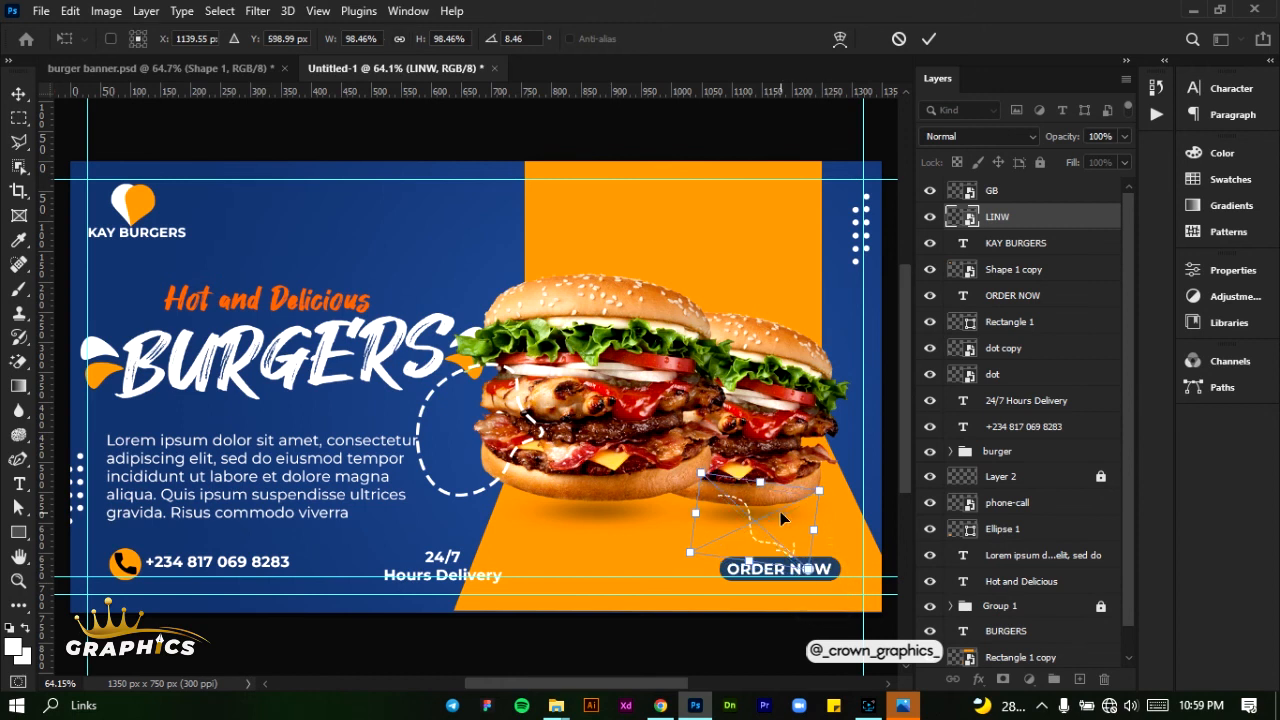
left_click(922, 39)
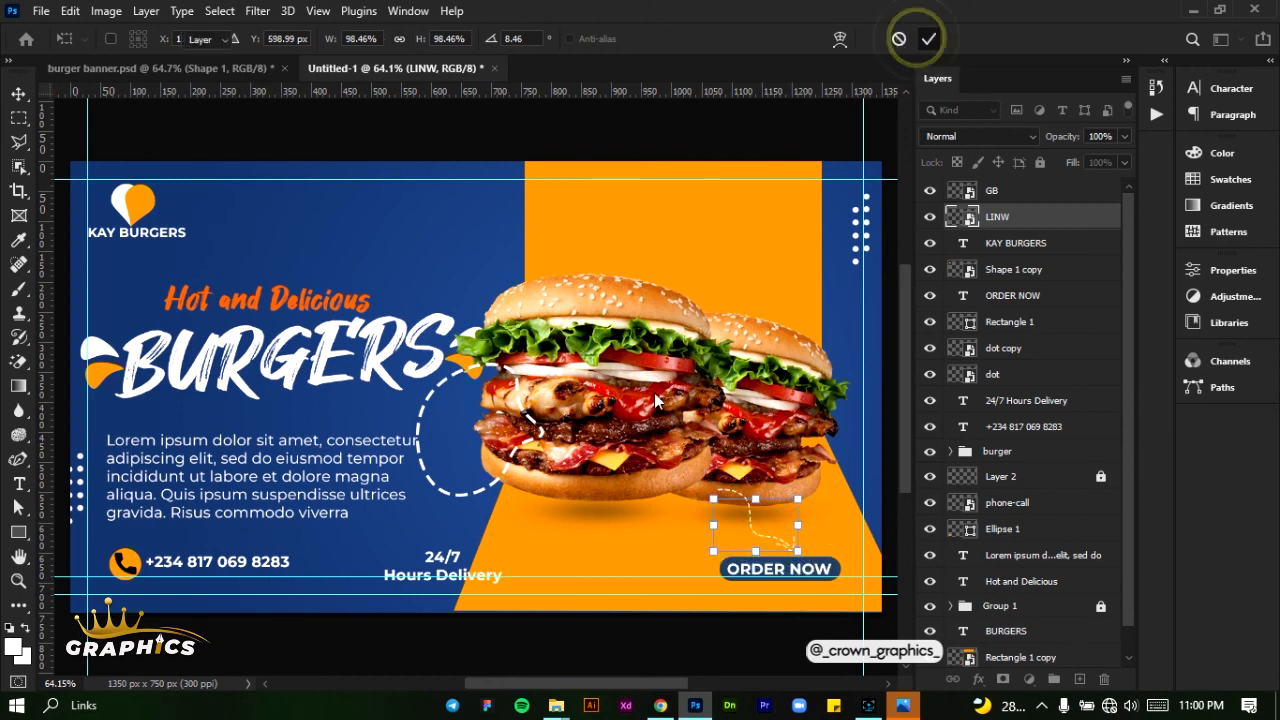
- Unlock Group 1 and shift the burger group right until it reaches the banner's right edge
left_click(428, 478)
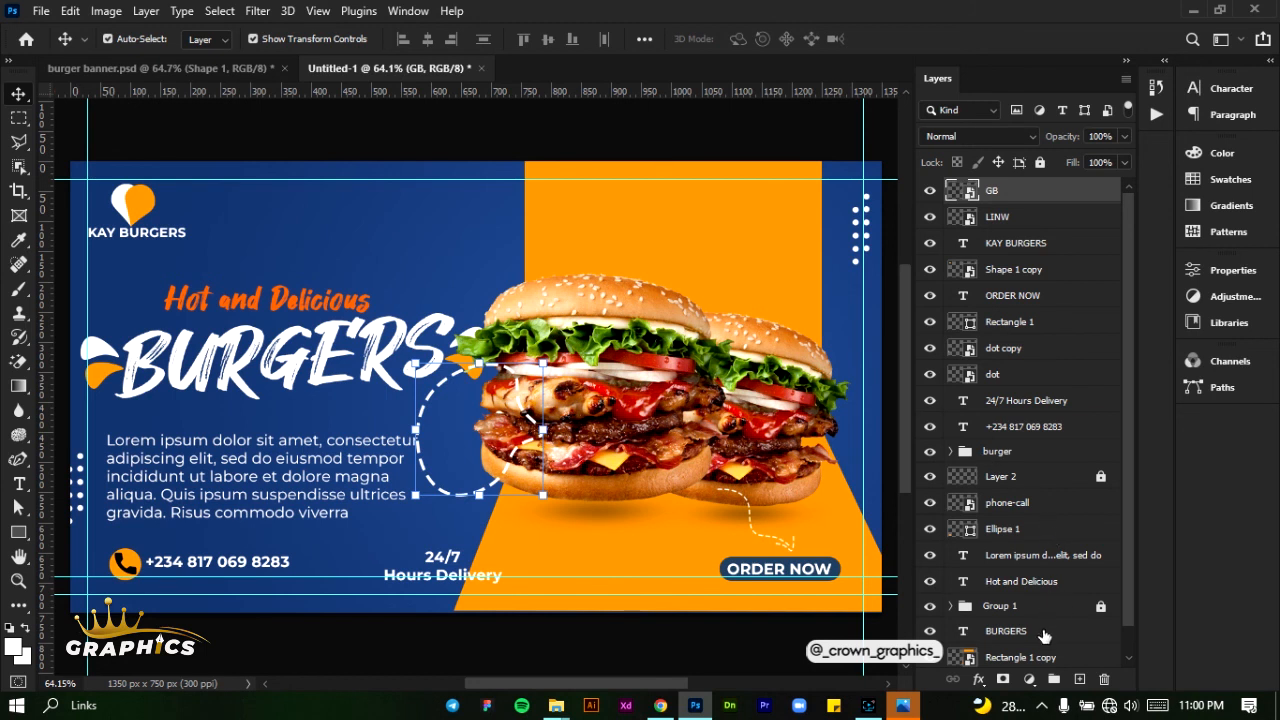
scroll(1044, 637, "down", 1)
left_click(1015, 575)
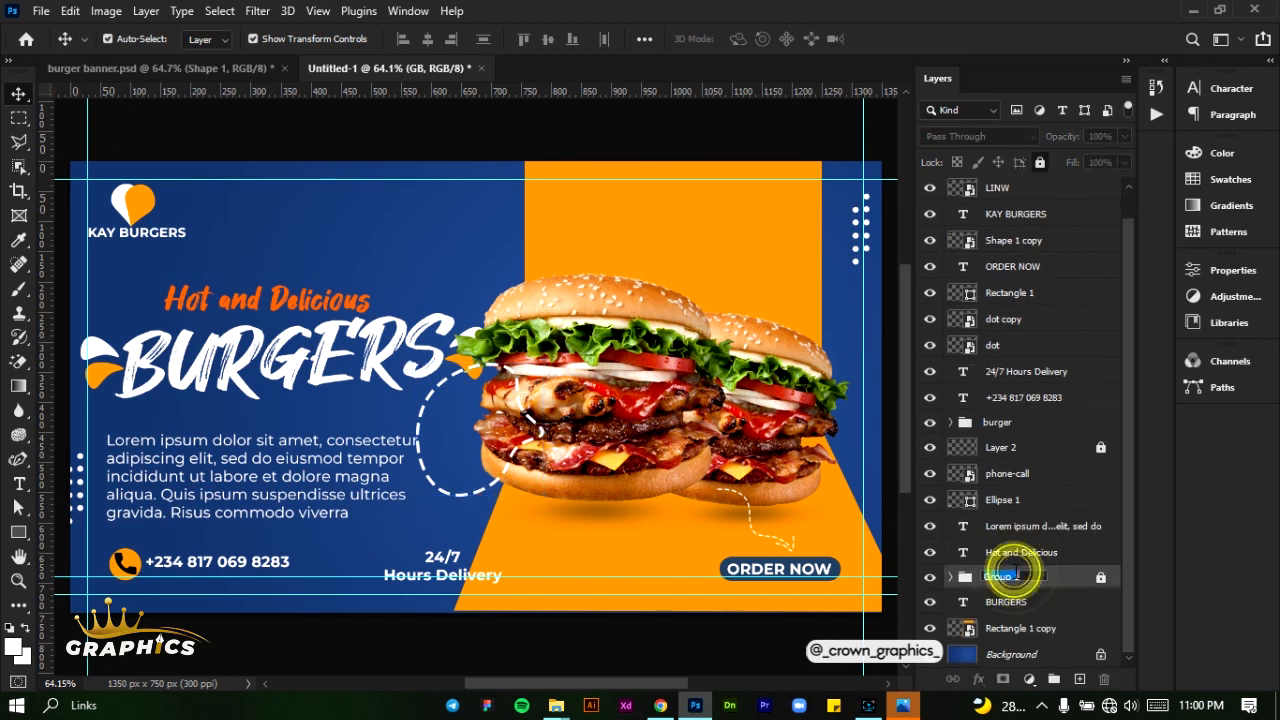
key("ctrl+z")
key("ctrl+z")
key("ctrl+z")
key("ctrl+z")
key("ctrl+z")
key("ctrl+z")
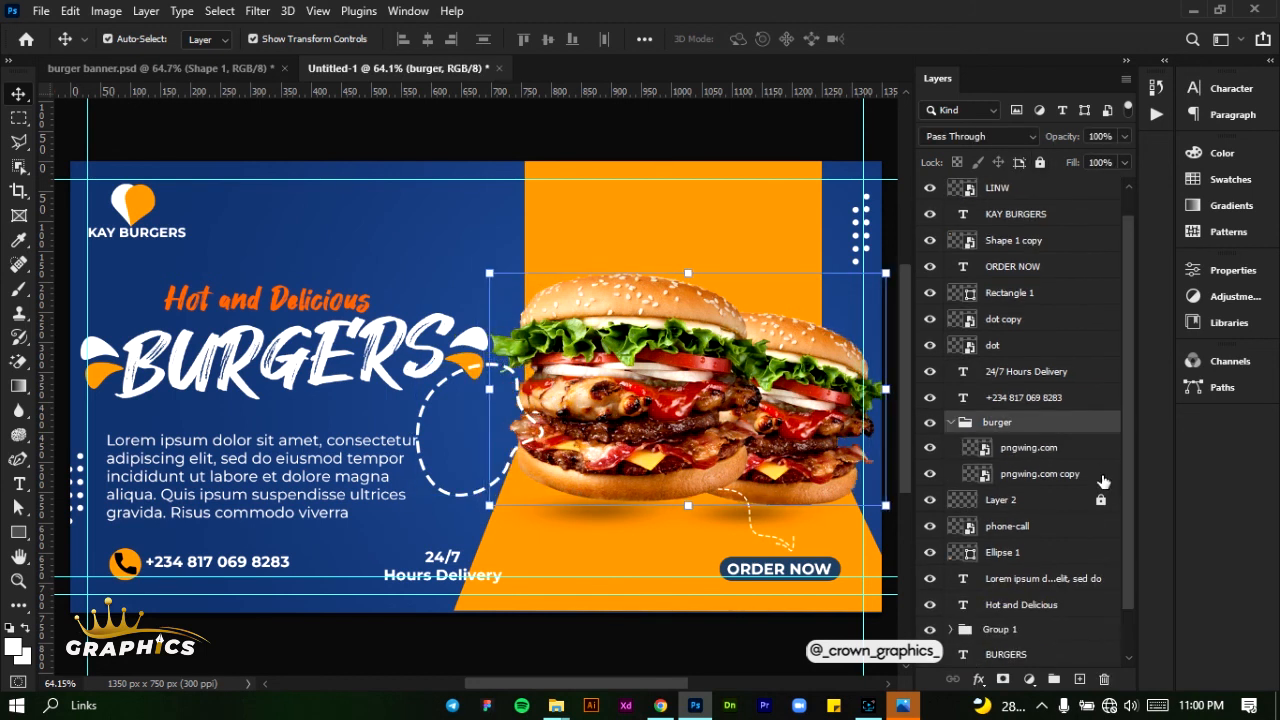
key("ctrl+shift+z")
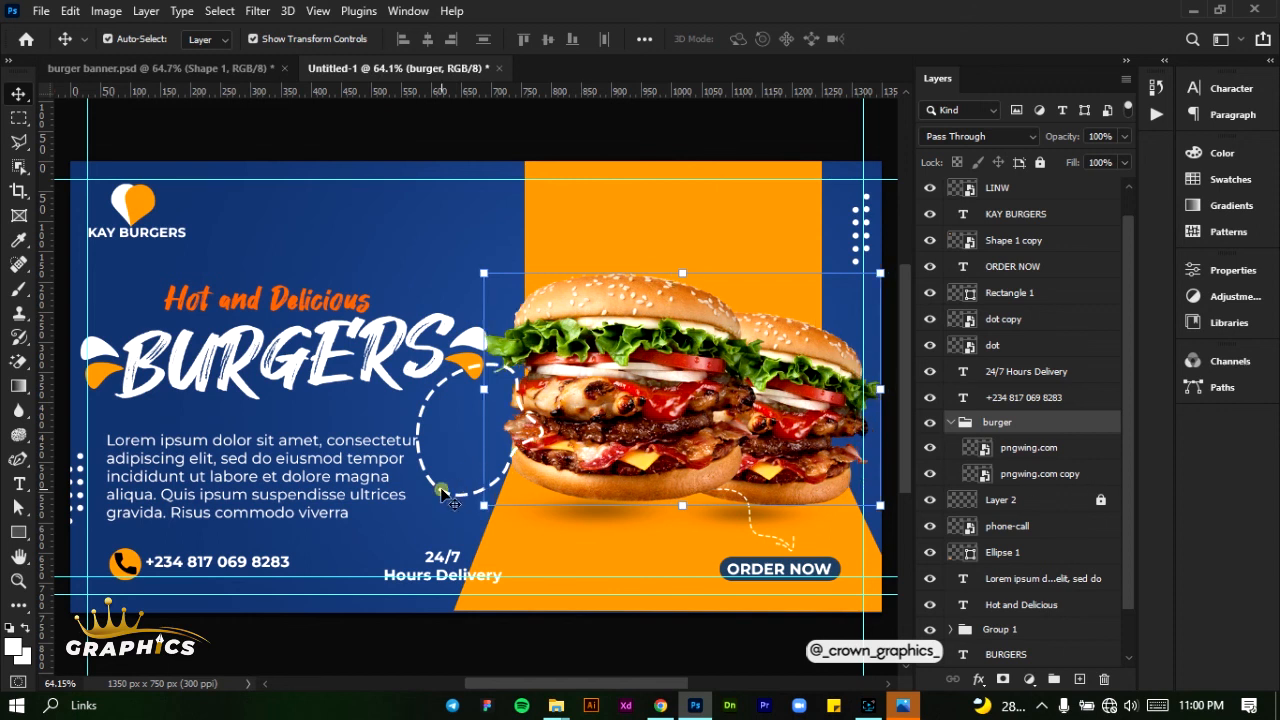
- Select the GB dashed circle and move its layer directly above the burger group
left_click(441, 490)
left_click_drag(442, 490, 443, 490)
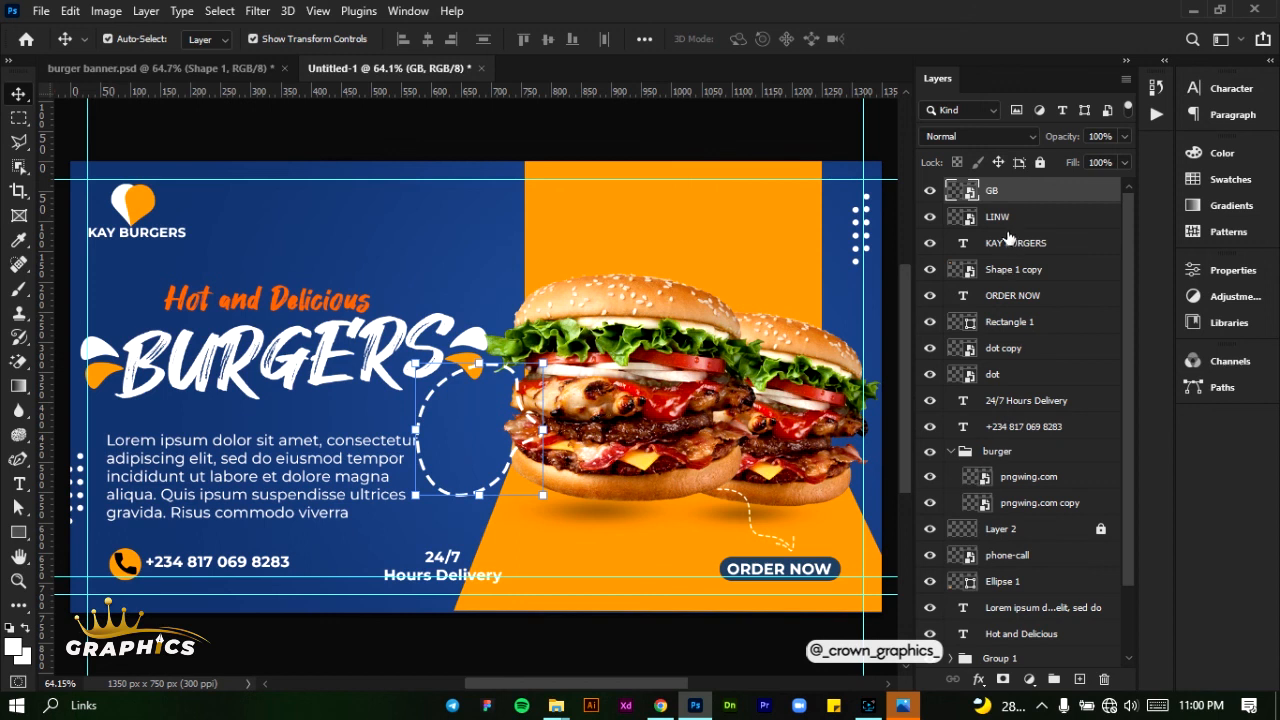
left_click_drag(1011, 193, 1048, 566)
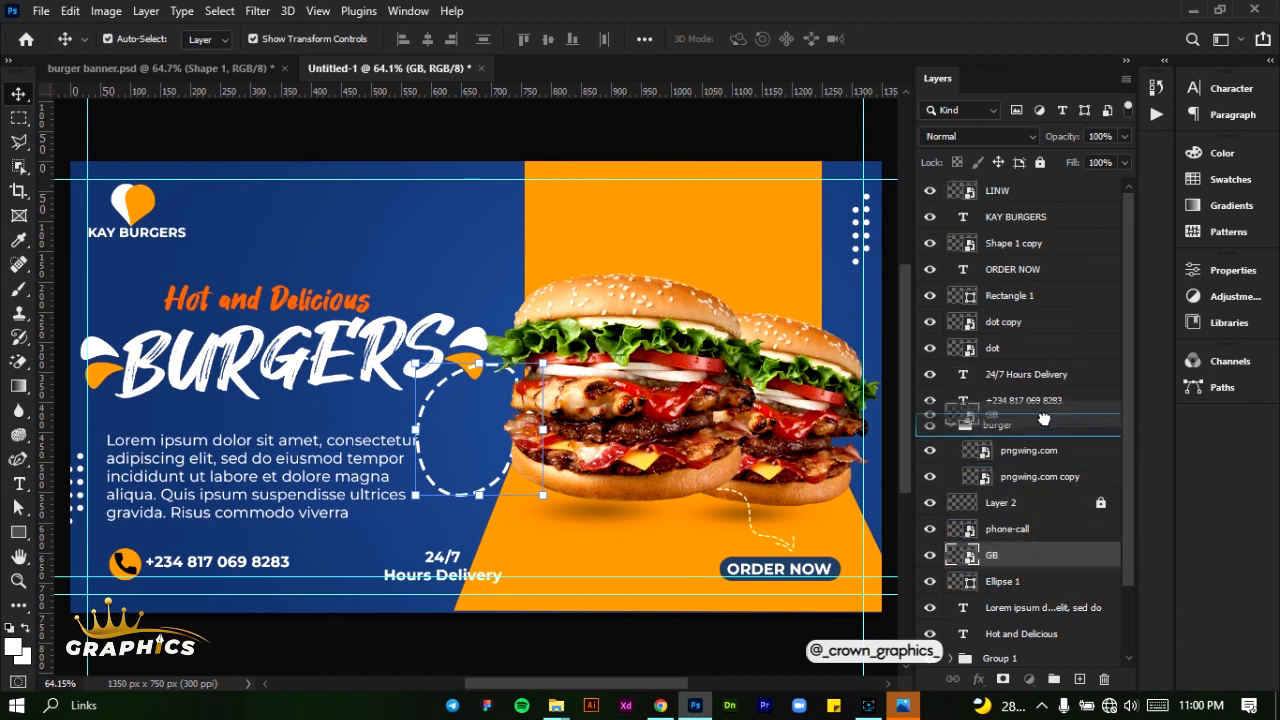
left_click_drag(1043, 412, 1044, 413)
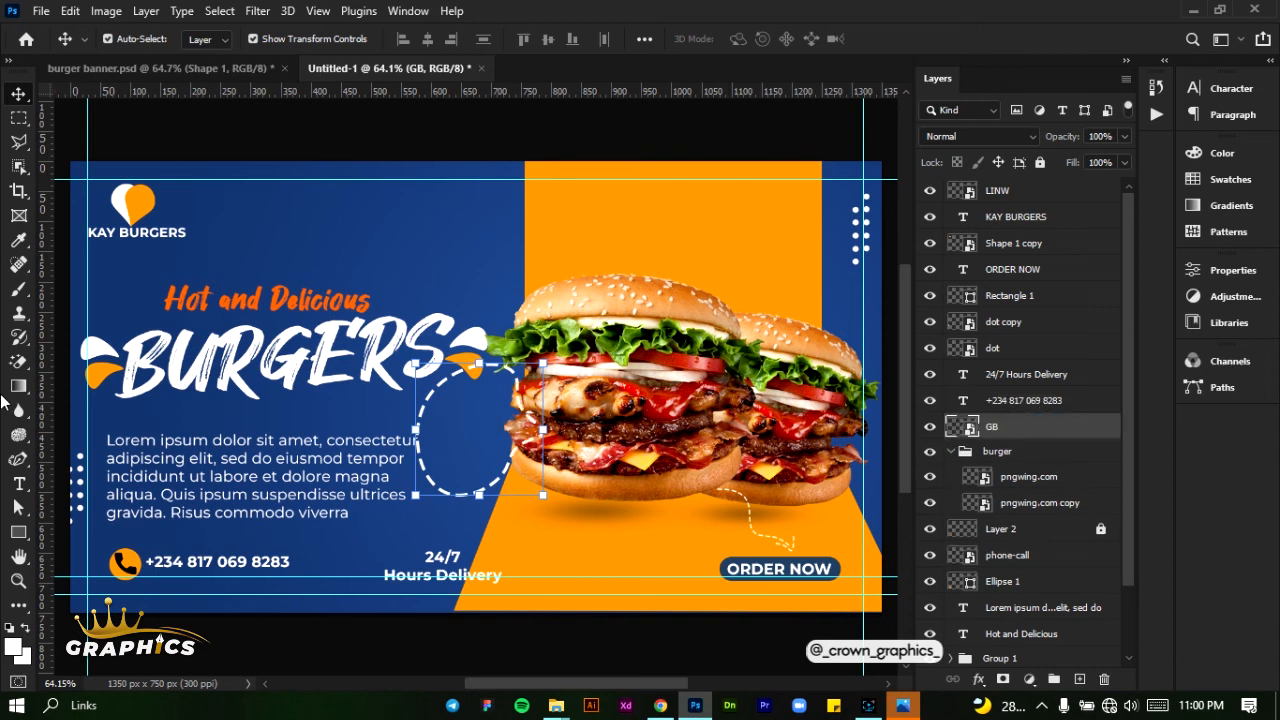
- Add the two-line centred text "50% Off" in the blue area above the headline
left_click(19, 483)
left_click(389, 256)
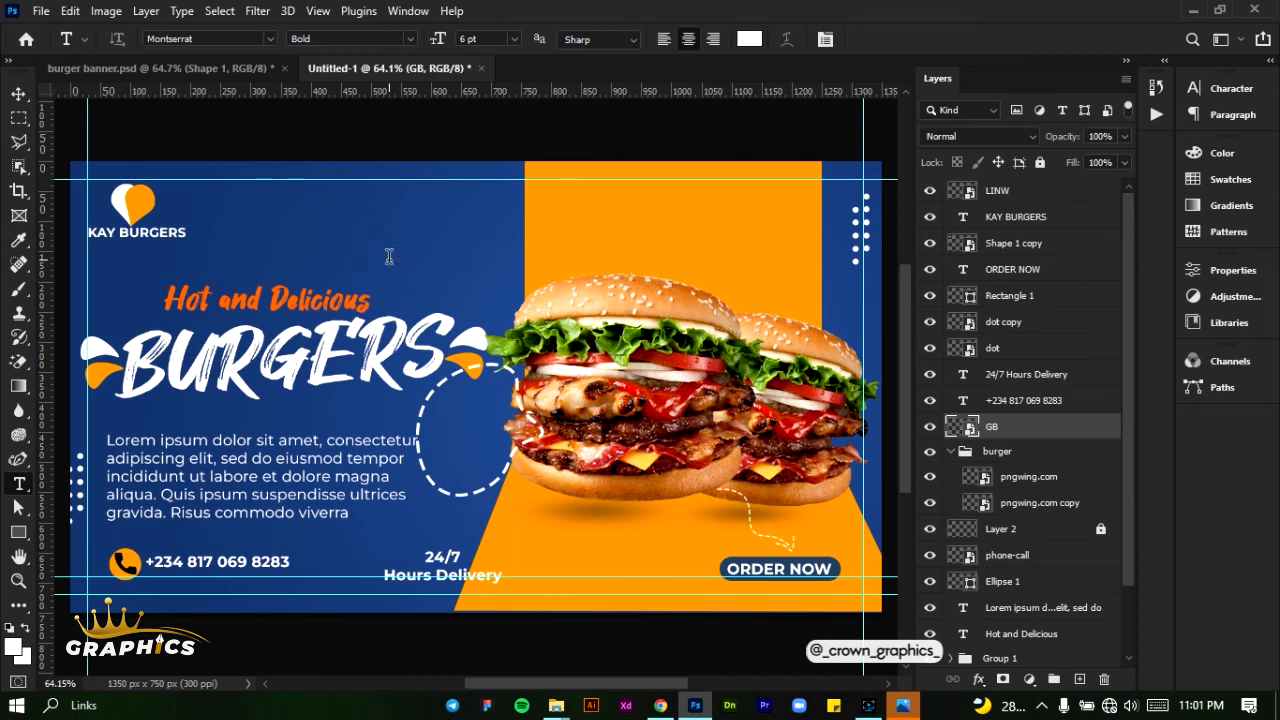
left_click(389, 256)
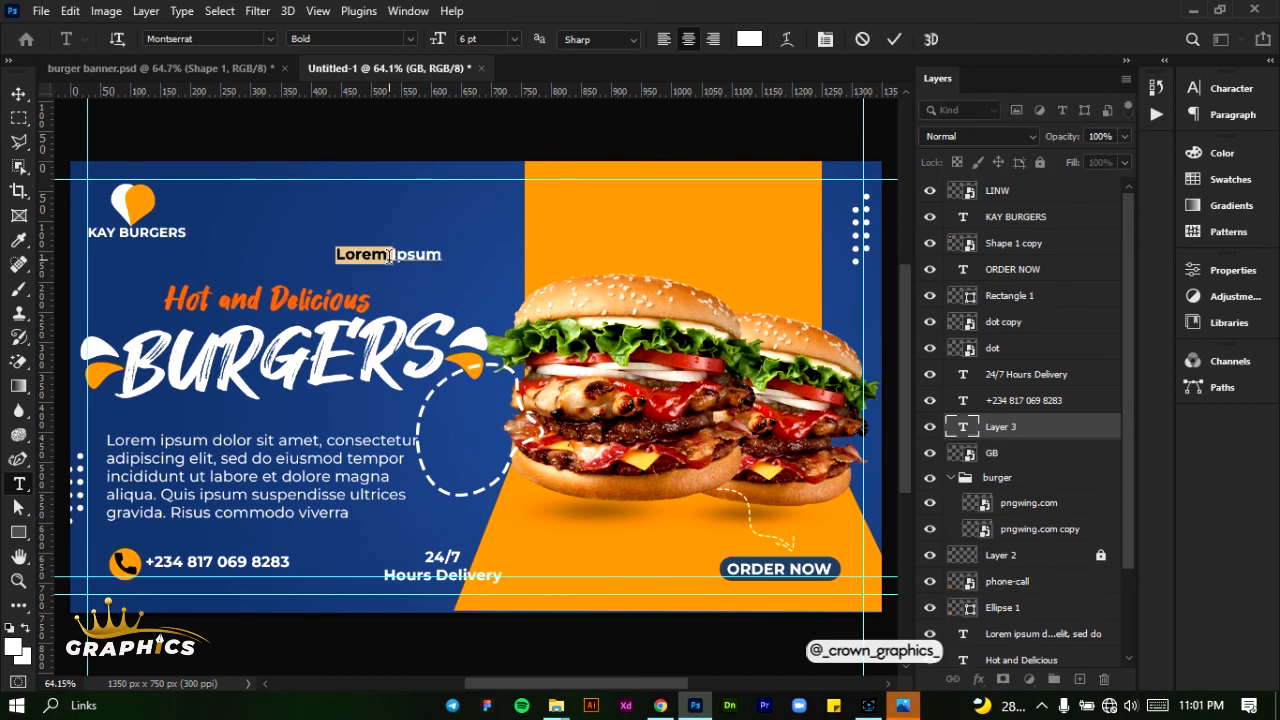
left_click(389, 256)
type("50")
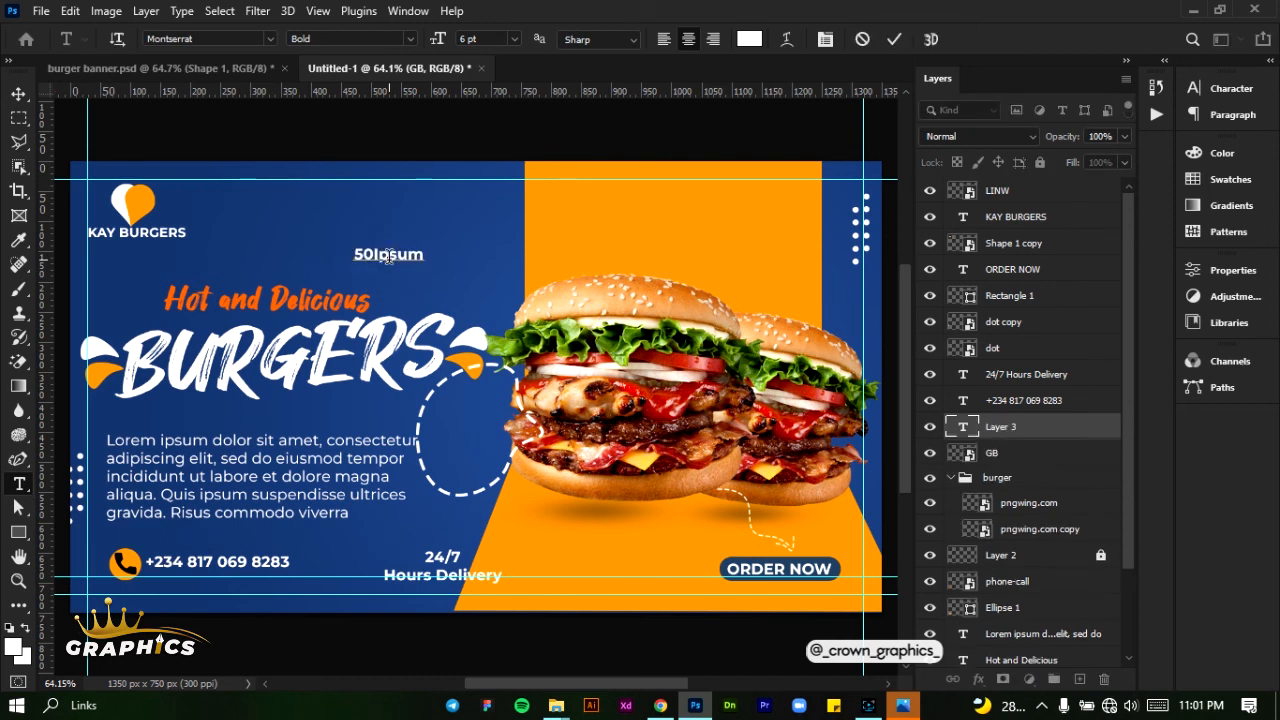
key("ctrl+a")
type("50")
type("% ")
type("OFF")
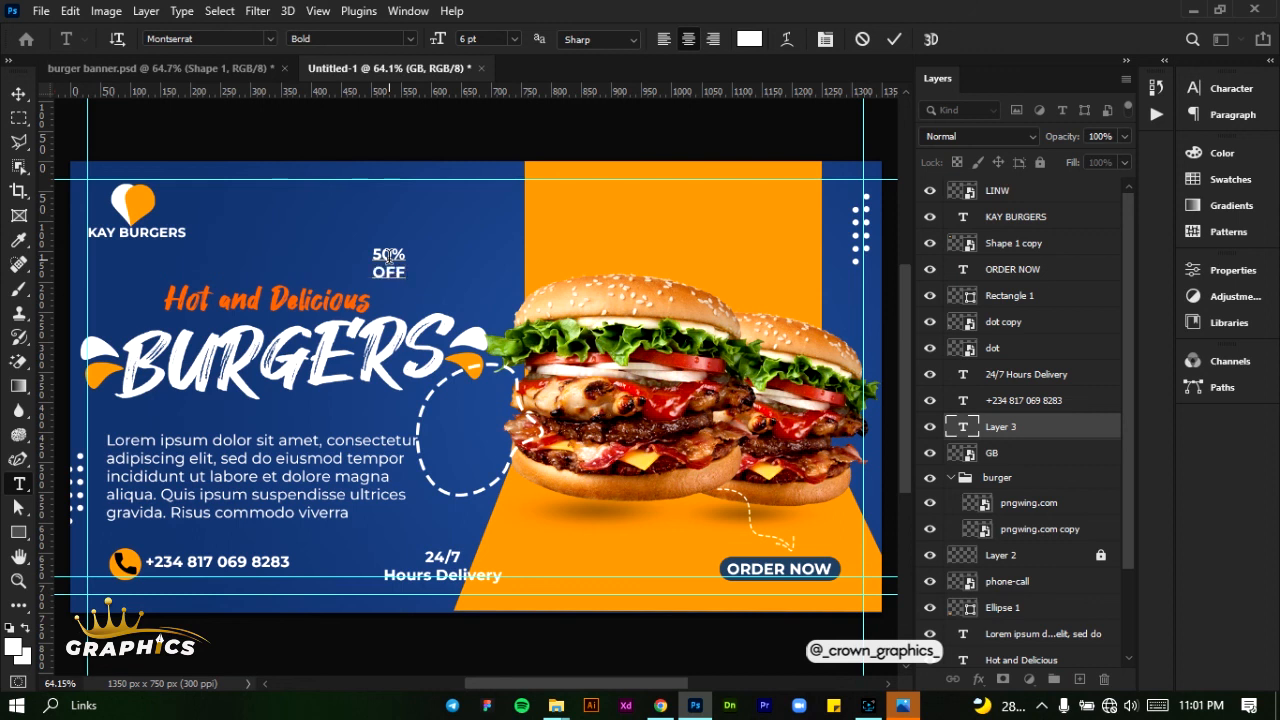
key("BackSpace")
key("BackSpace")
type("ff")
- Change the font of the whole "50% Off" text to Hey August Regular
key("ctrl+a")
left_click(220, 40)
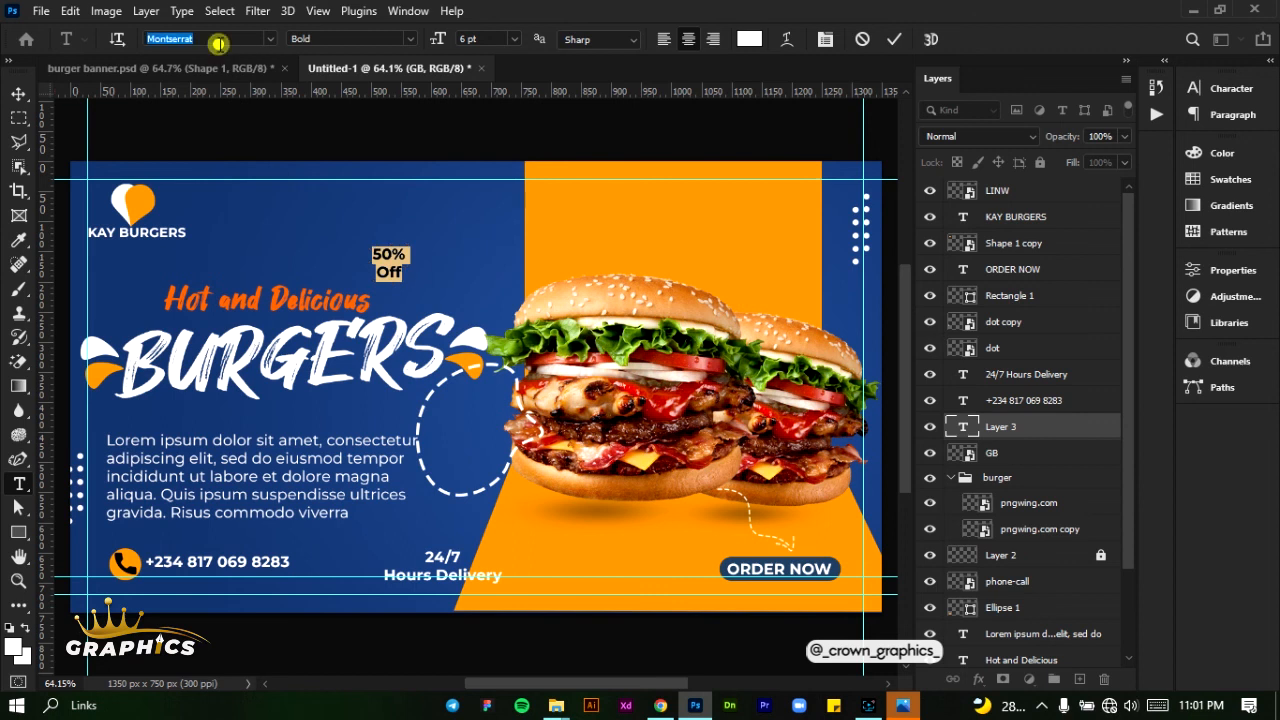
type("hey")
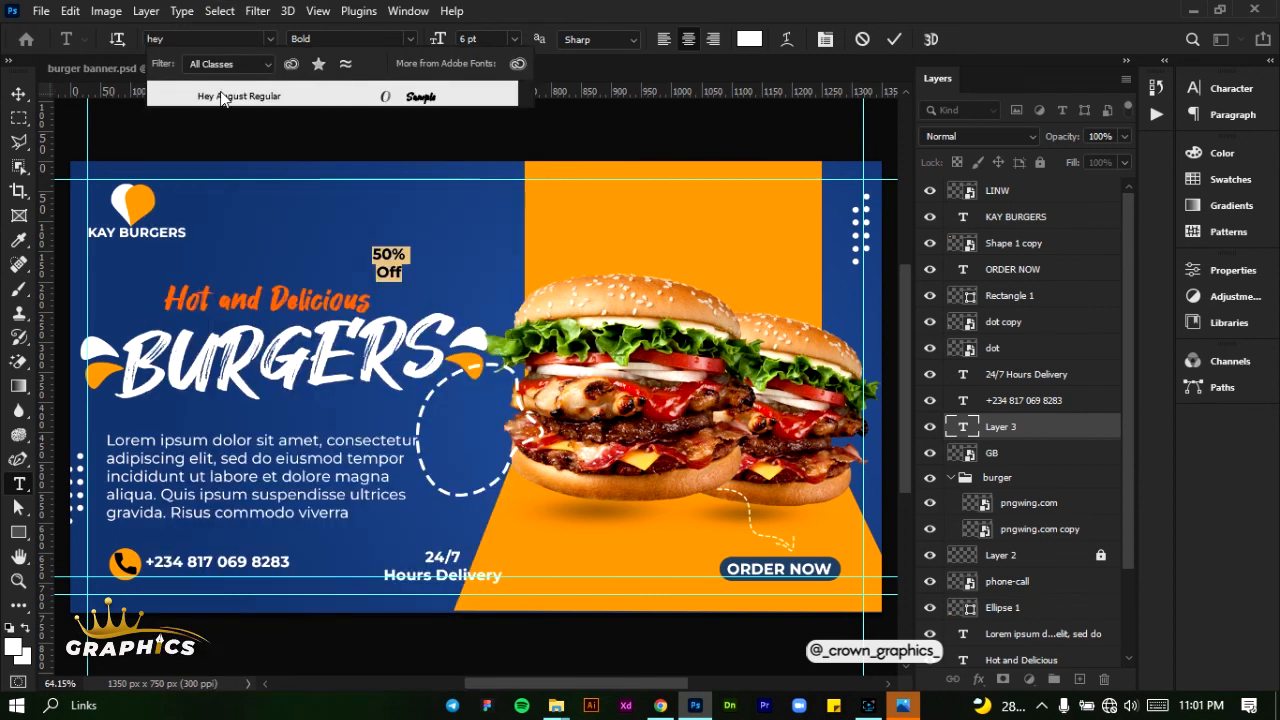
left_click(222, 96)
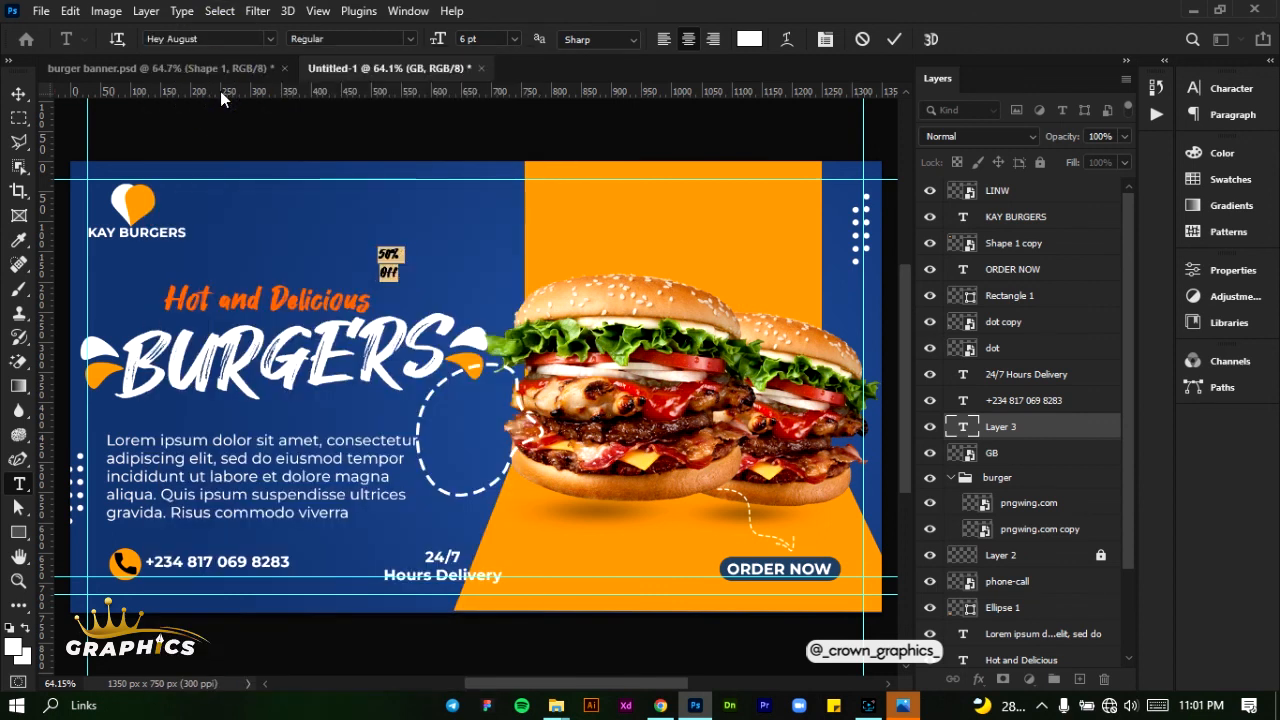
- Commit the "50% Off" text and set its leading to 6 pt
scroll(393, 261, "up", 7)
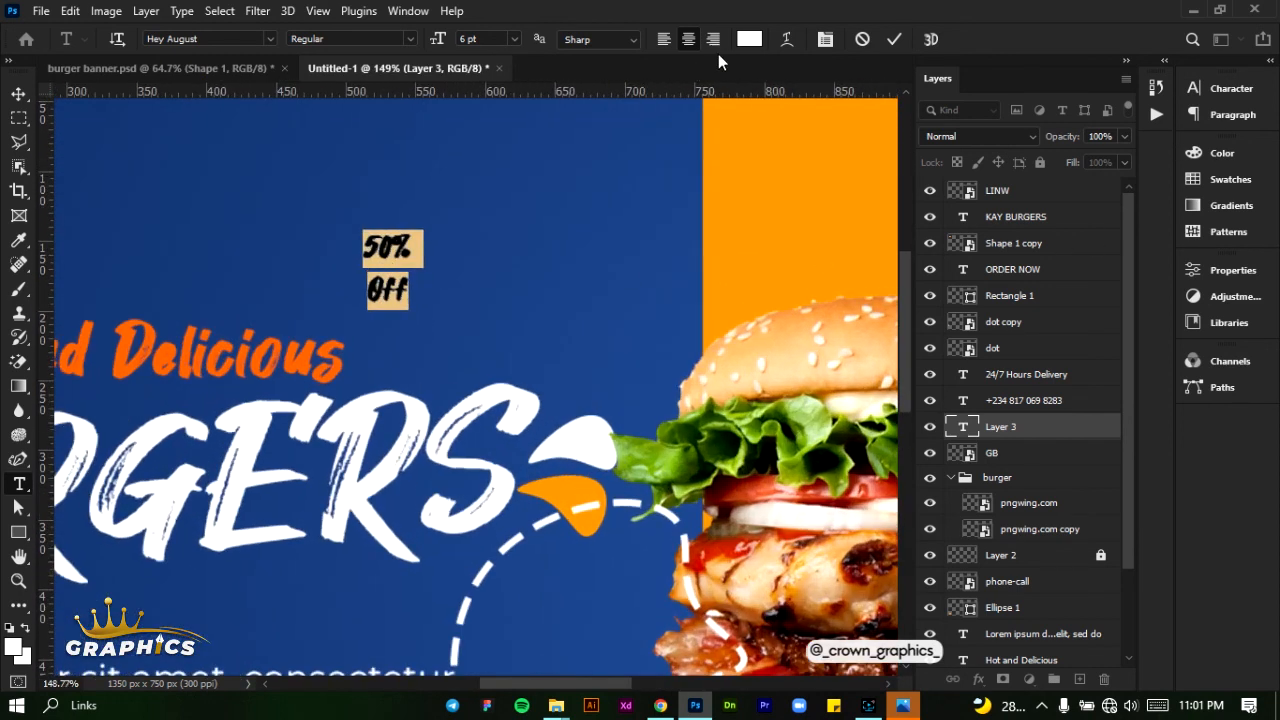
left_click(893, 39)
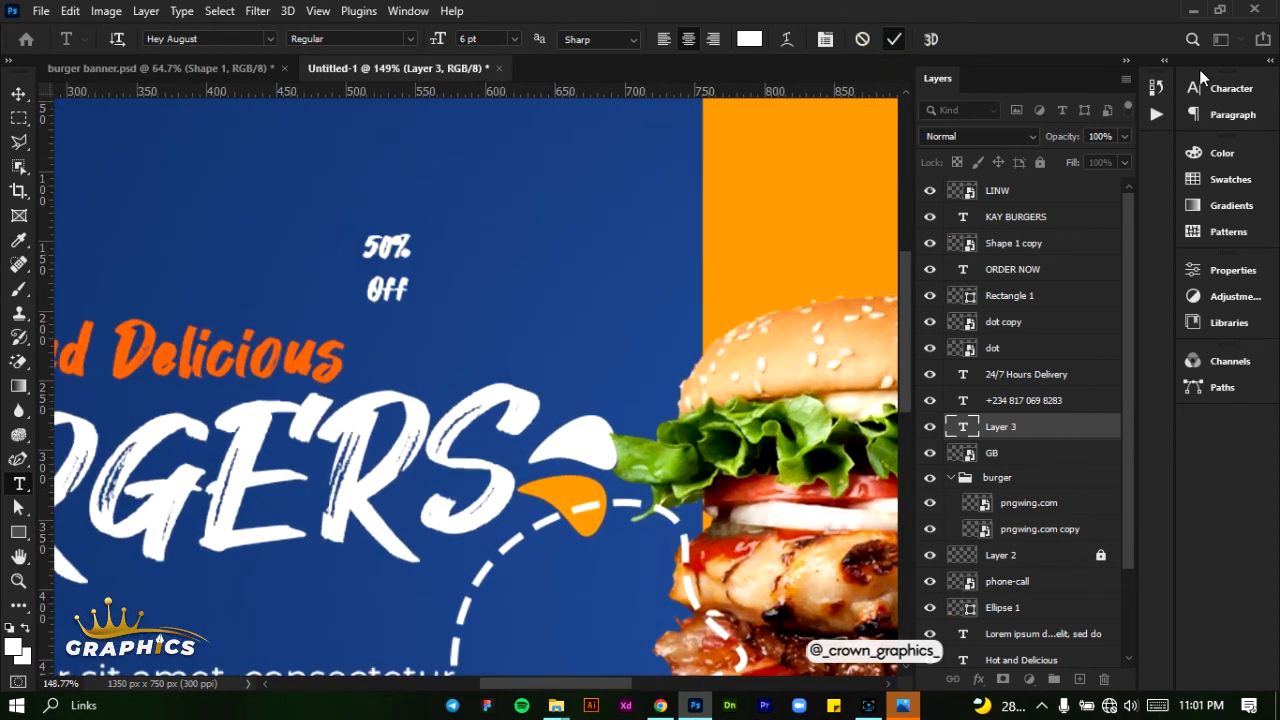
left_click(1208, 88)
left_click(1212, 94)
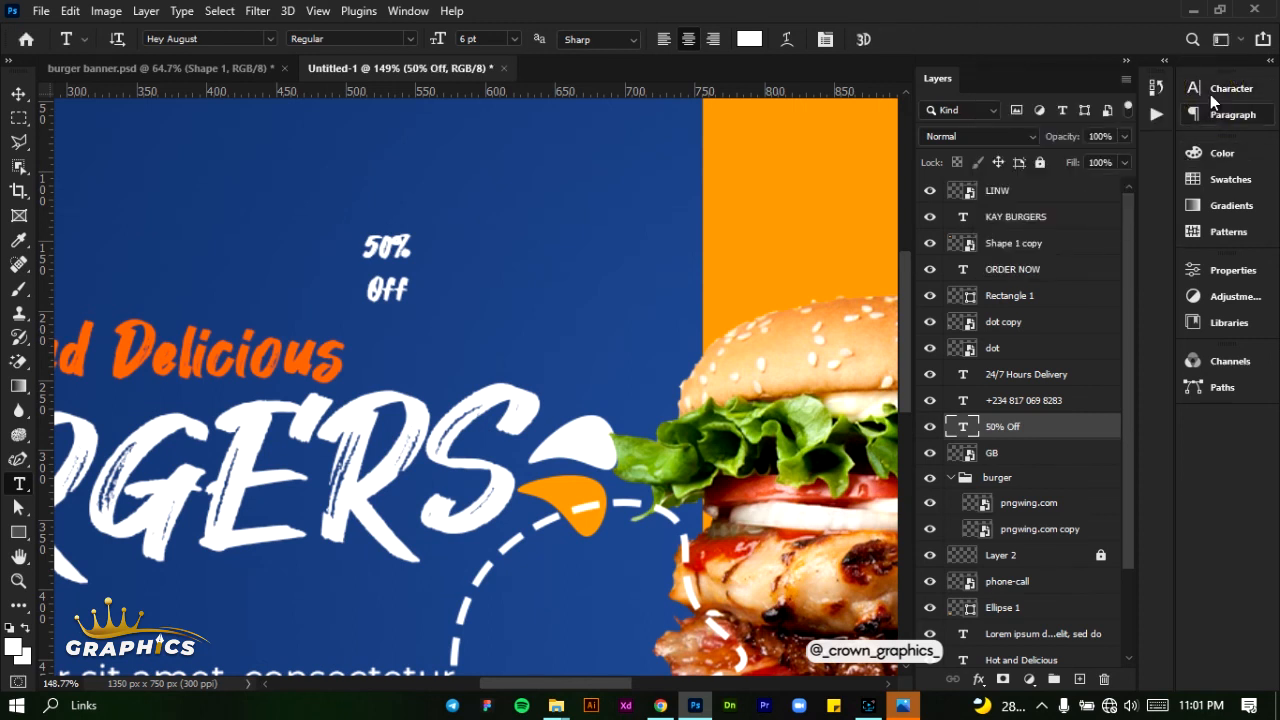
left_click(1212, 98)
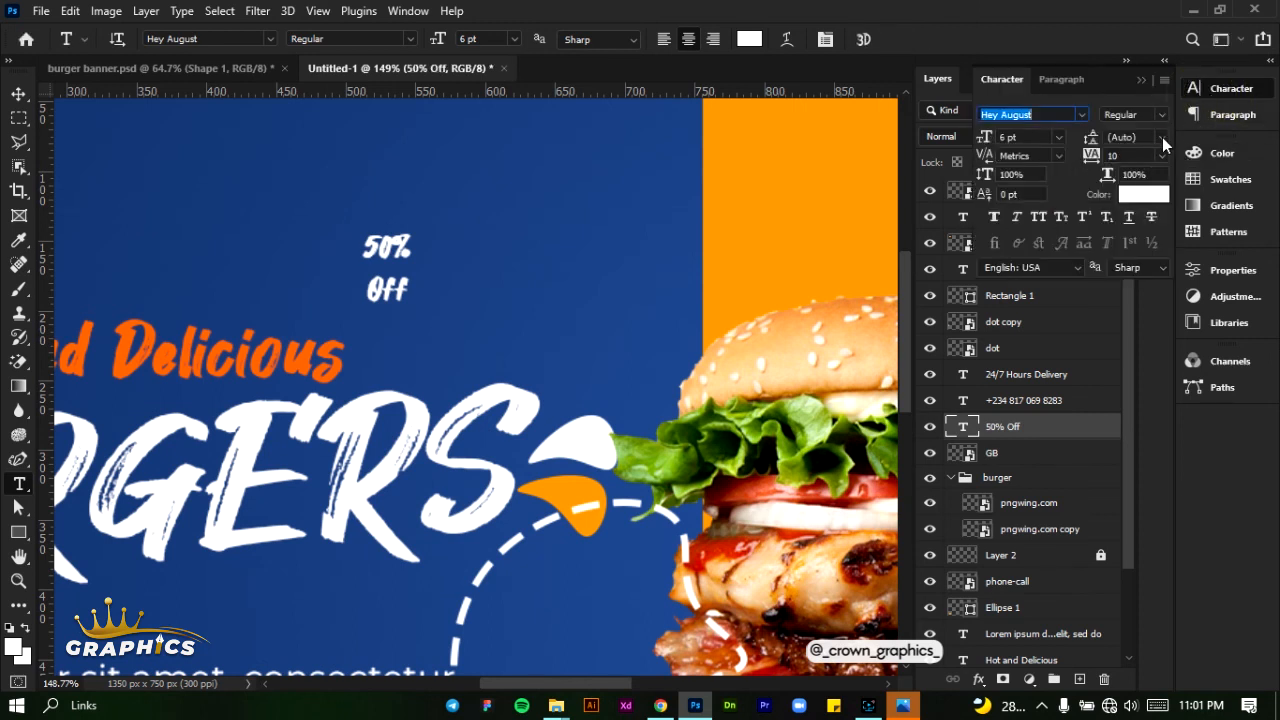
left_click(1162, 140)
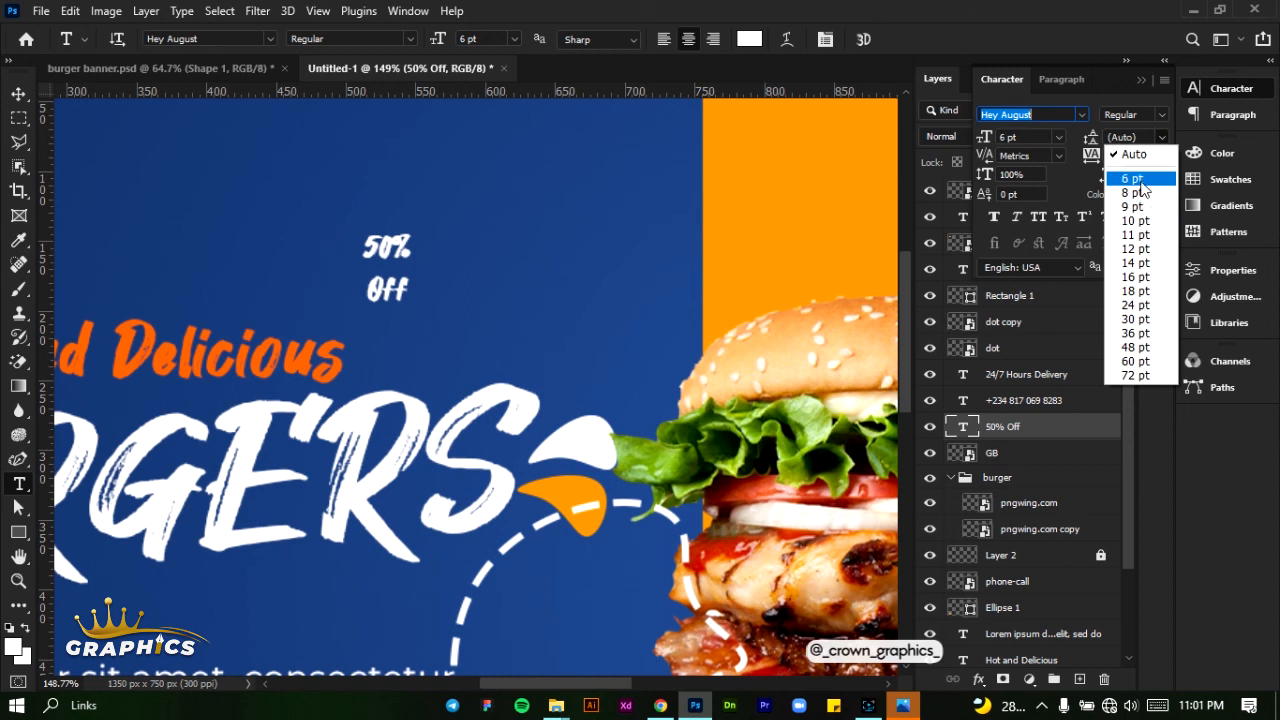
left_click(1139, 180)
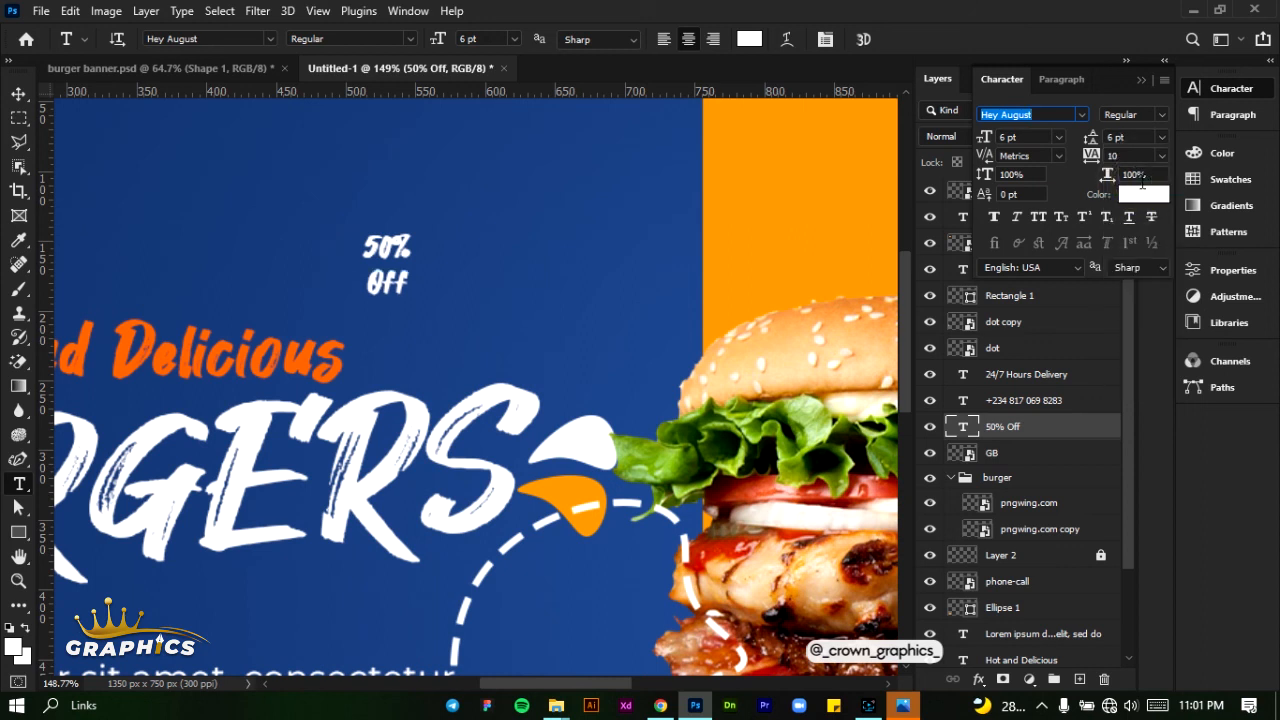
- Enlarge the "50% Off" text to 11 pt and move it inside the dashed circle beside the burgers
left_click(18, 93)
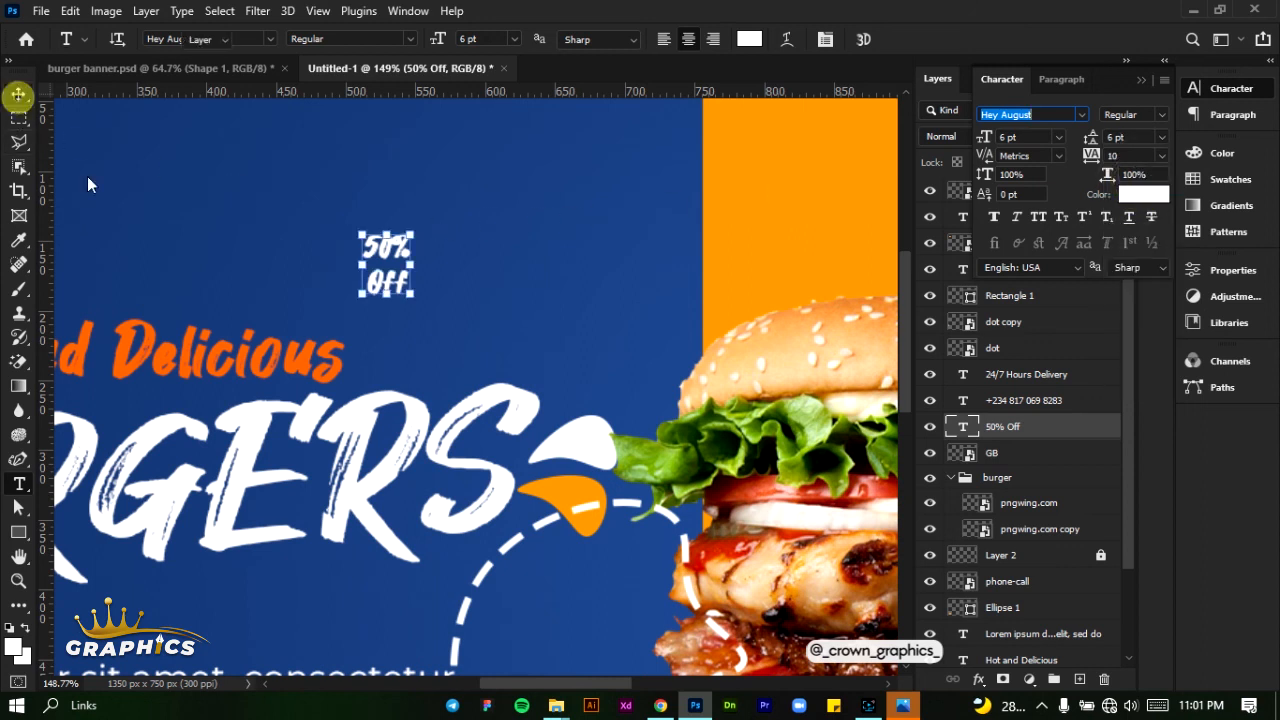
left_click(1059, 139)
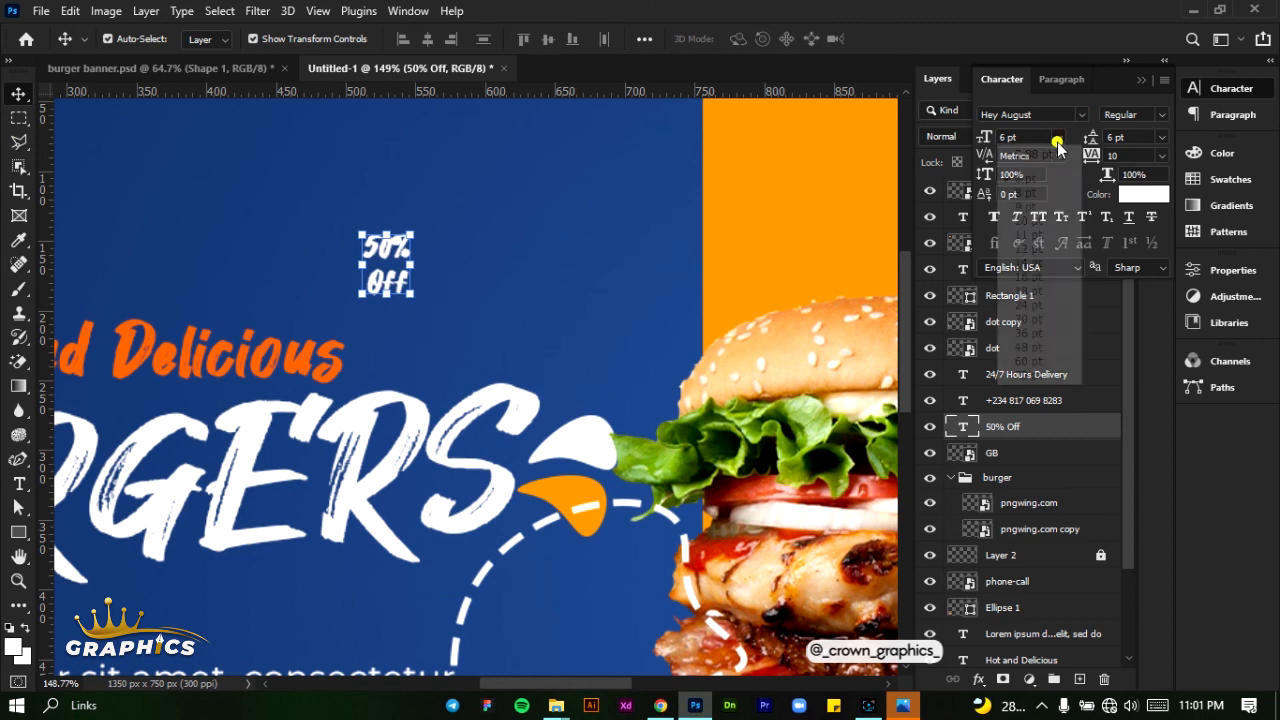
left_click(1035, 208)
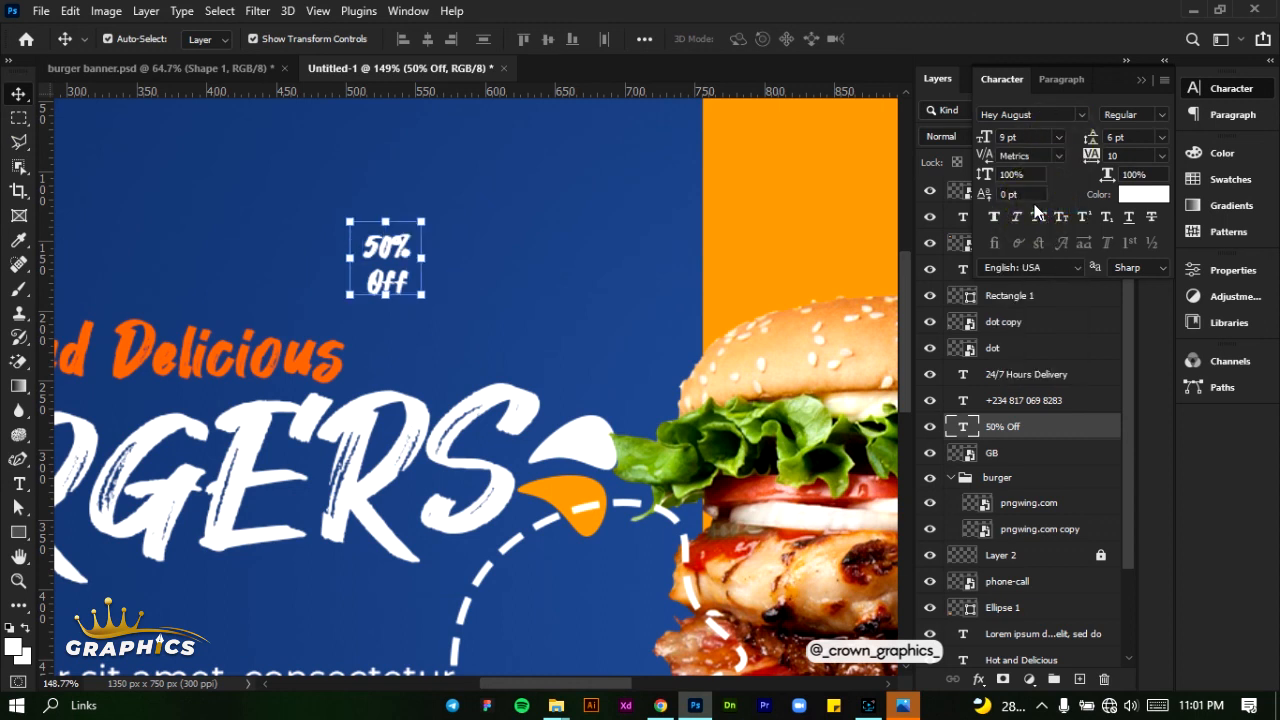
left_click(1058, 138)
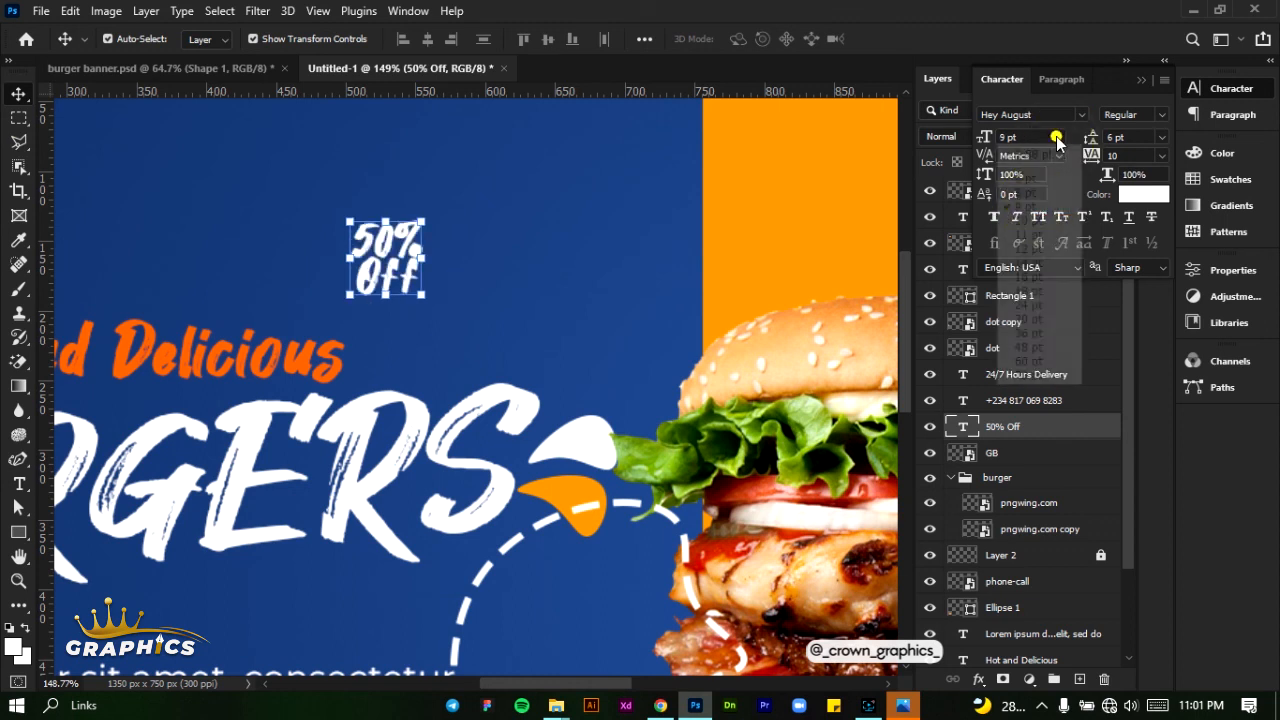
left_click(1034, 233)
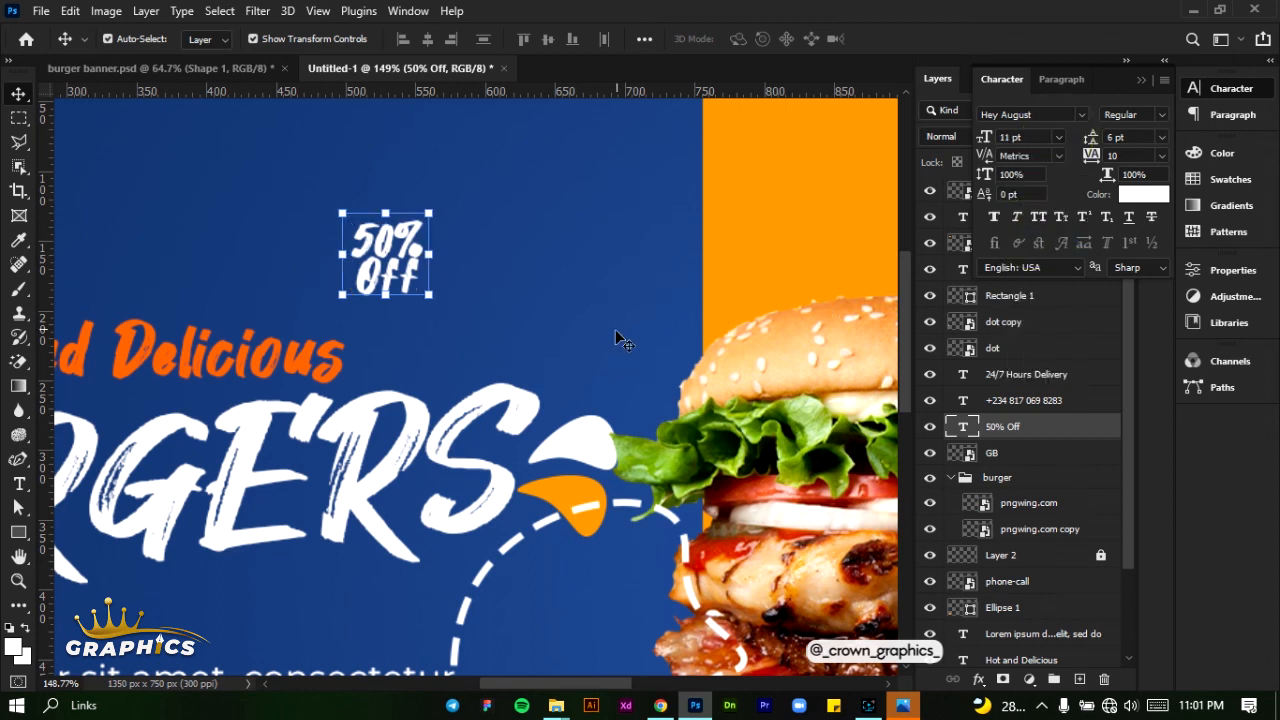
scroll(617, 337, "down", 2)
left_click_drag(390, 180, 575, 549)
- Set the "50% Off" text's font size to 14 pt and its leading to 11 pt
left_click(1060, 138)
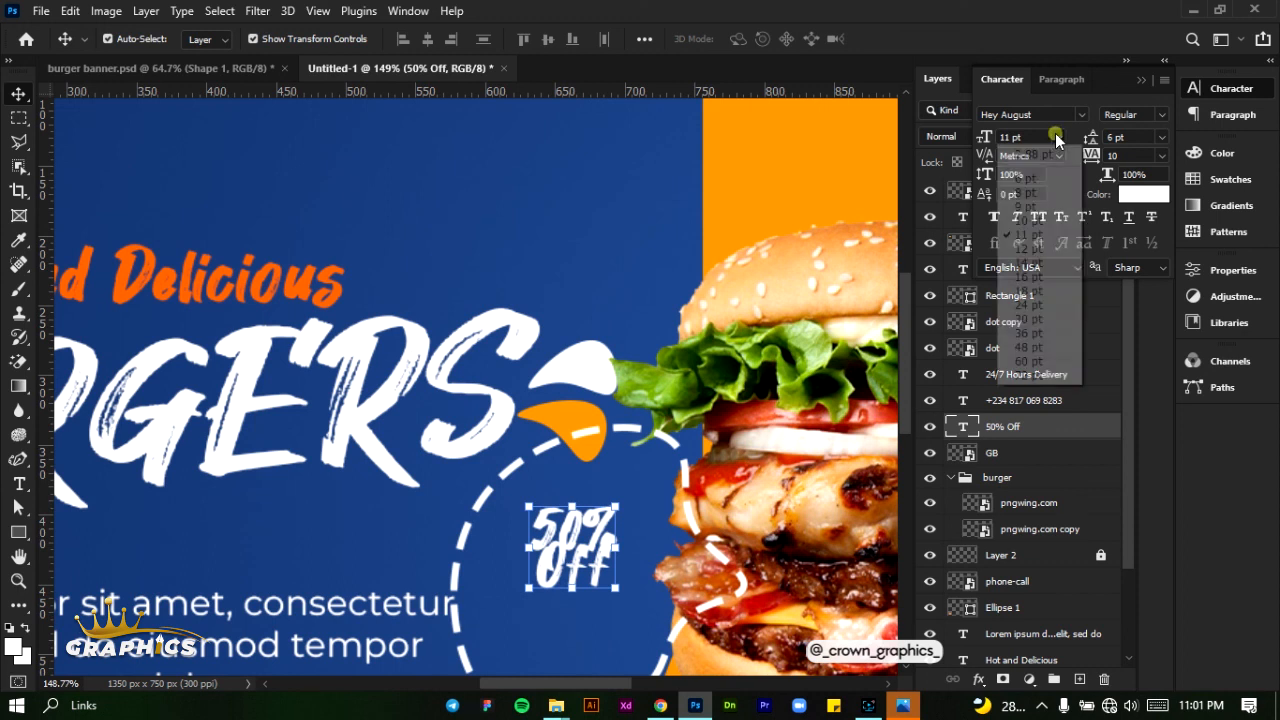
left_click(1049, 264)
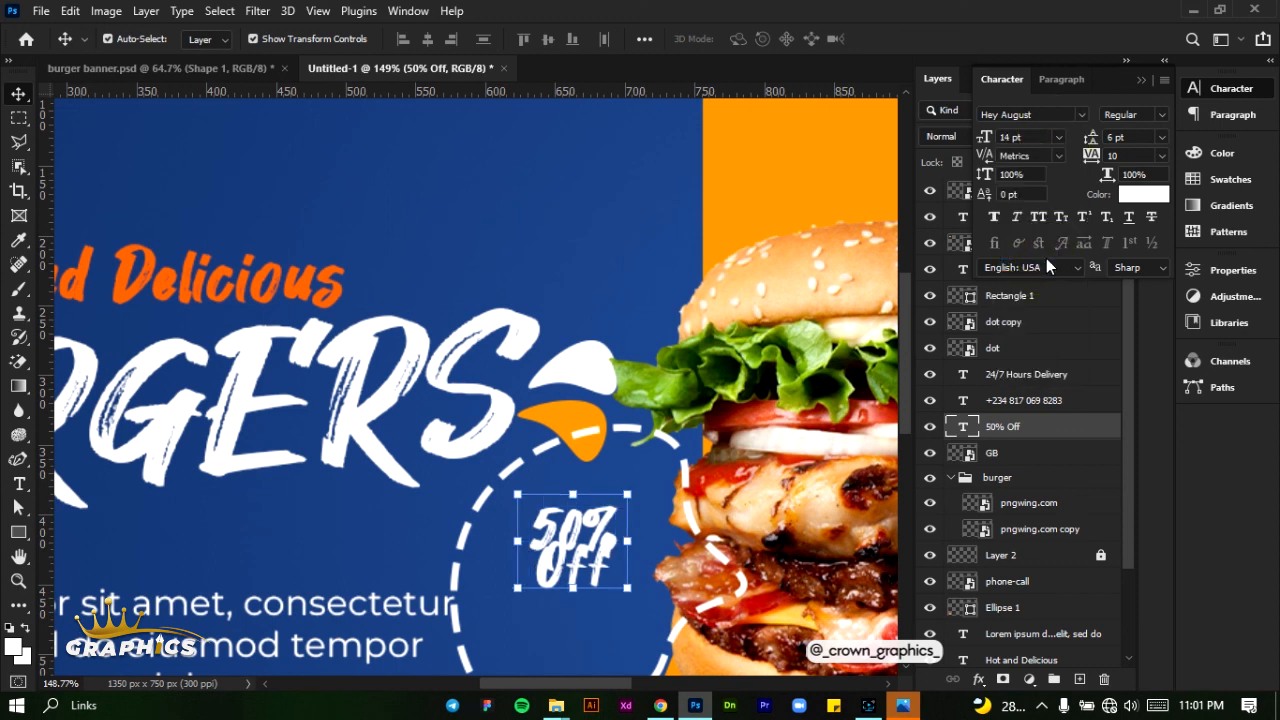
left_click(1161, 140)
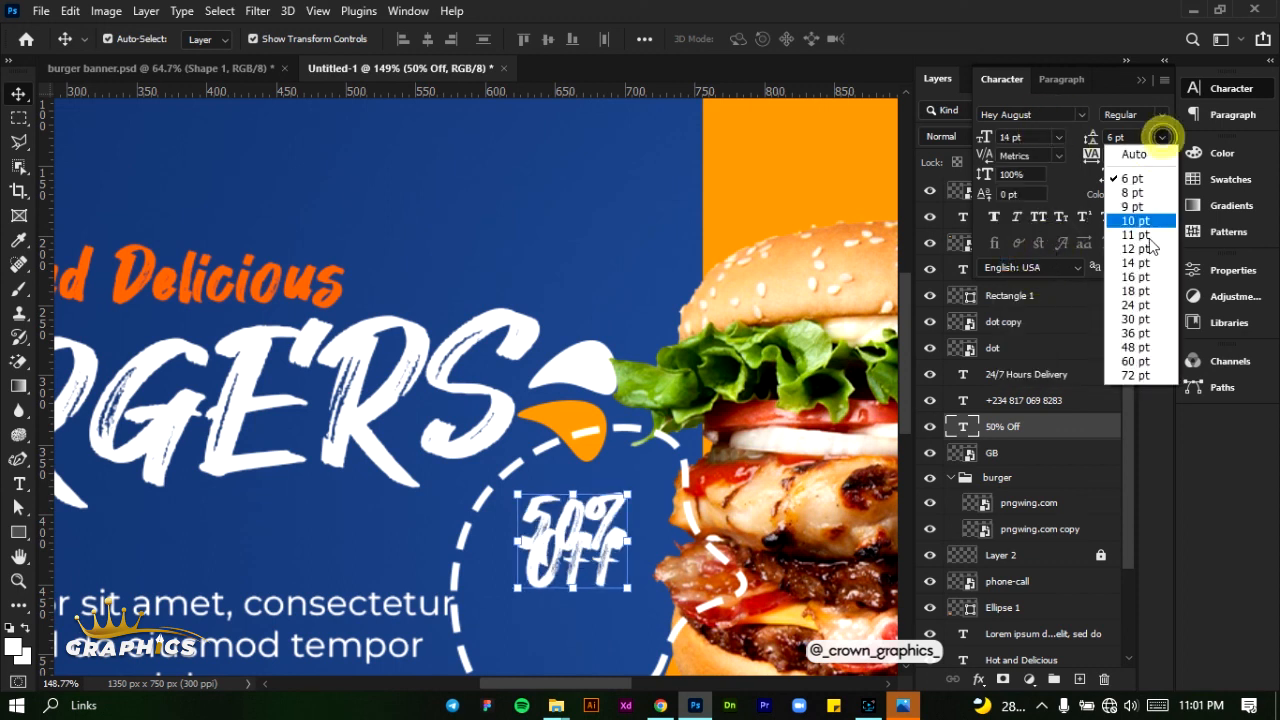
left_click(1146, 247)
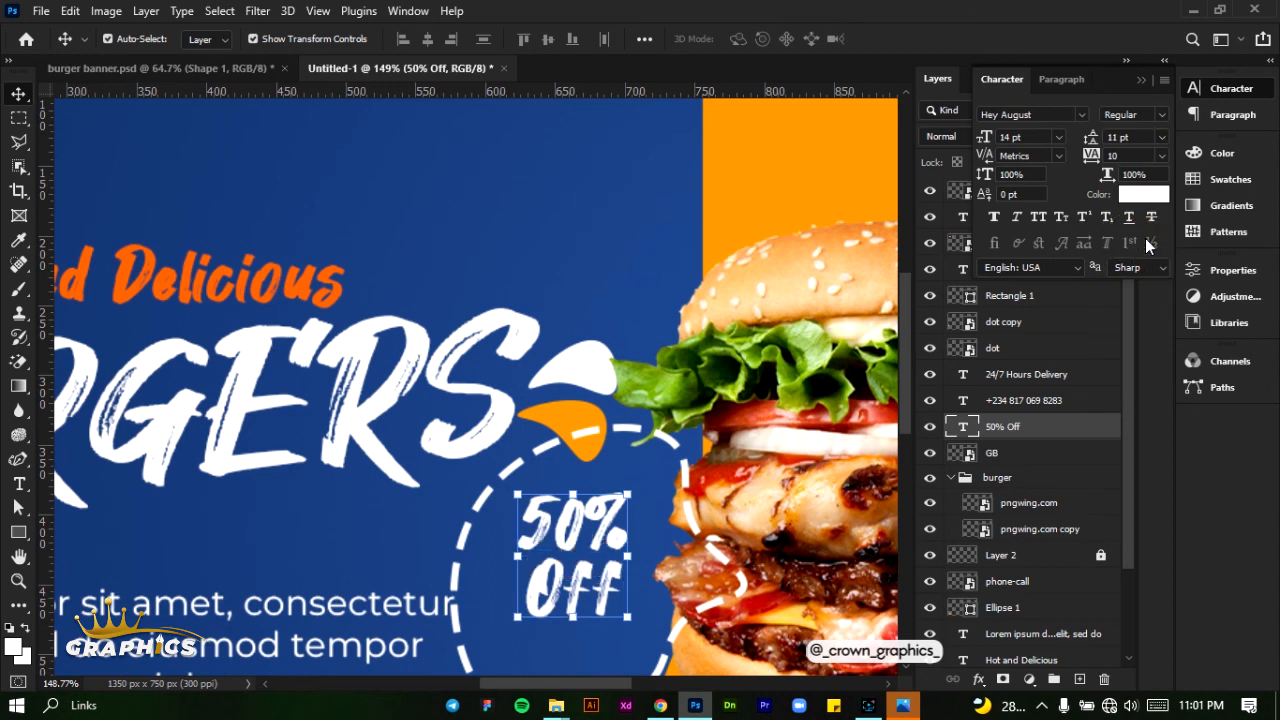
- Set the font size of only the "50%" line to 18 pt and commit the text edit
left_click(1059, 137)
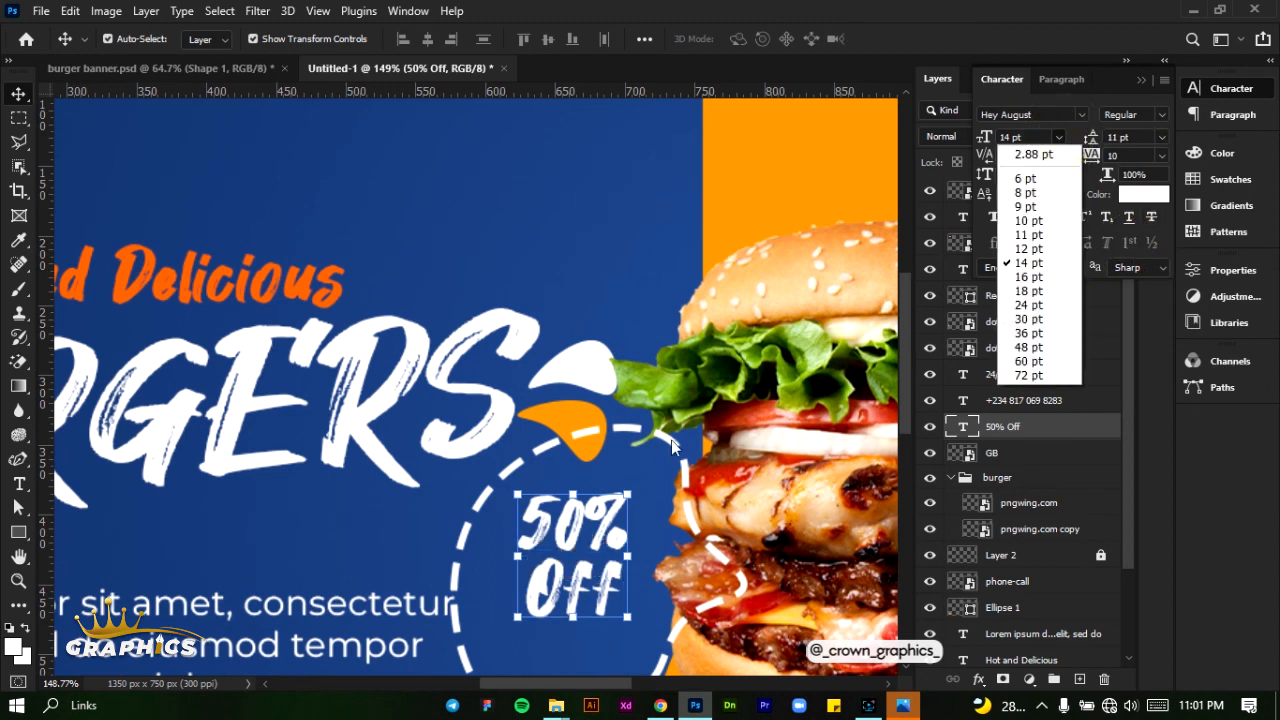
left_click(587, 495)
double_click(608, 518)
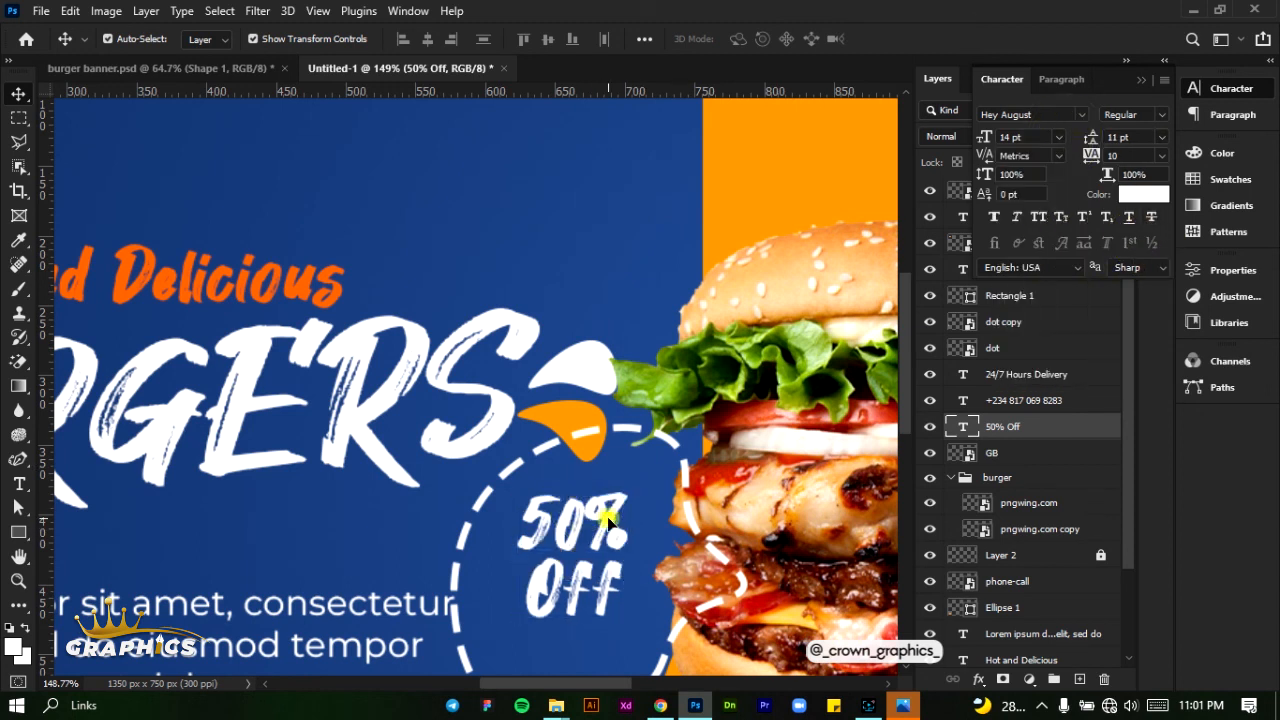
double_click(627, 517)
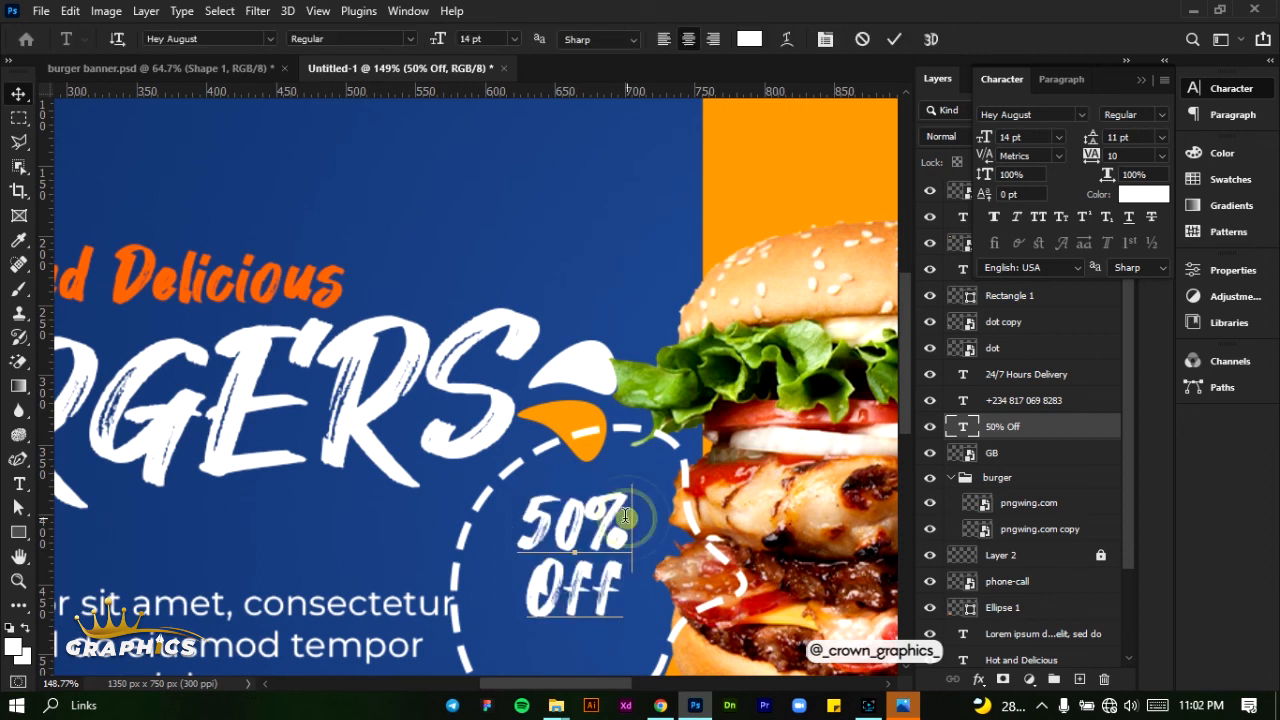
left_click(1058, 137)
left_click(1045, 289)
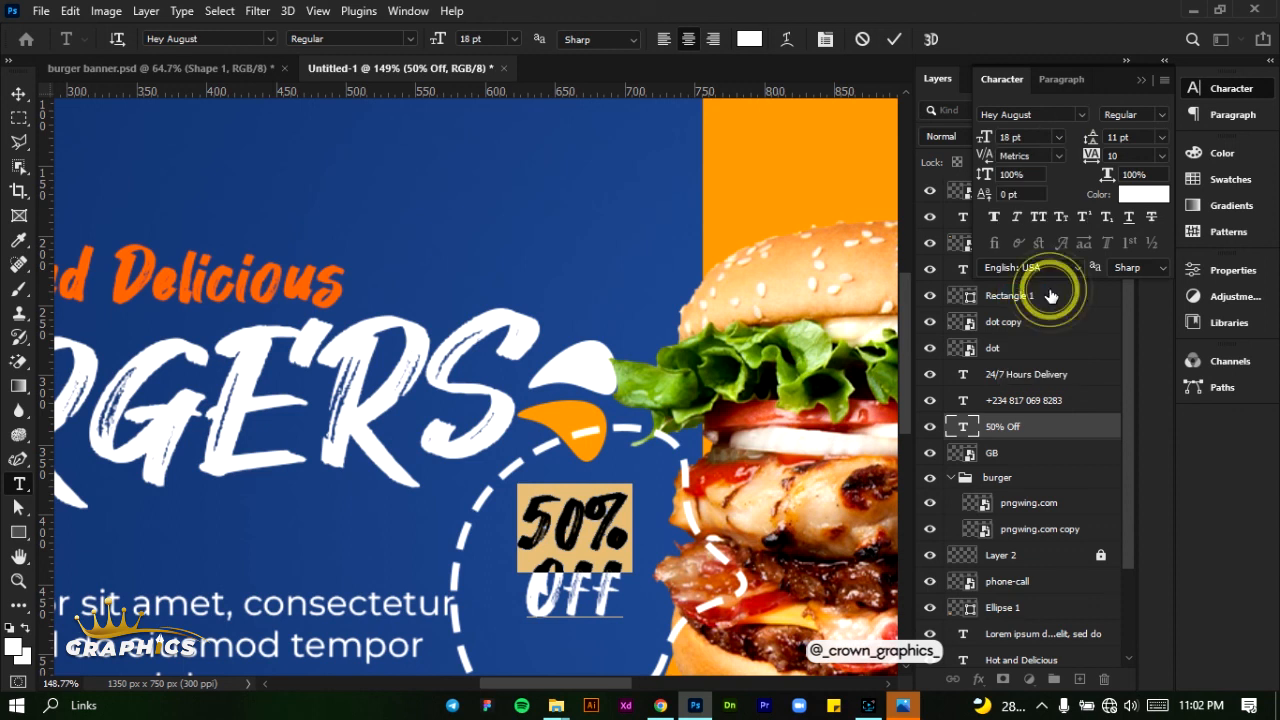
left_click(894, 38)
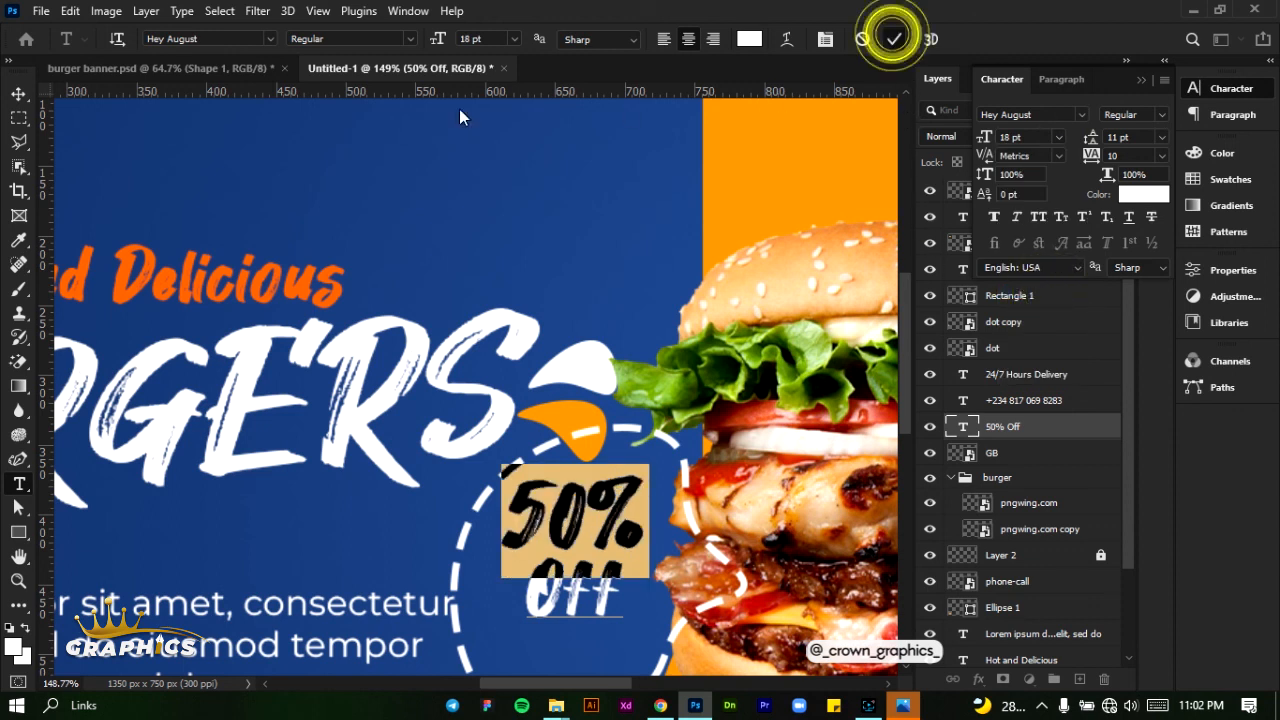
- Move the "50% Off" text slightly down within the dashed circle and deselect it
key("v")
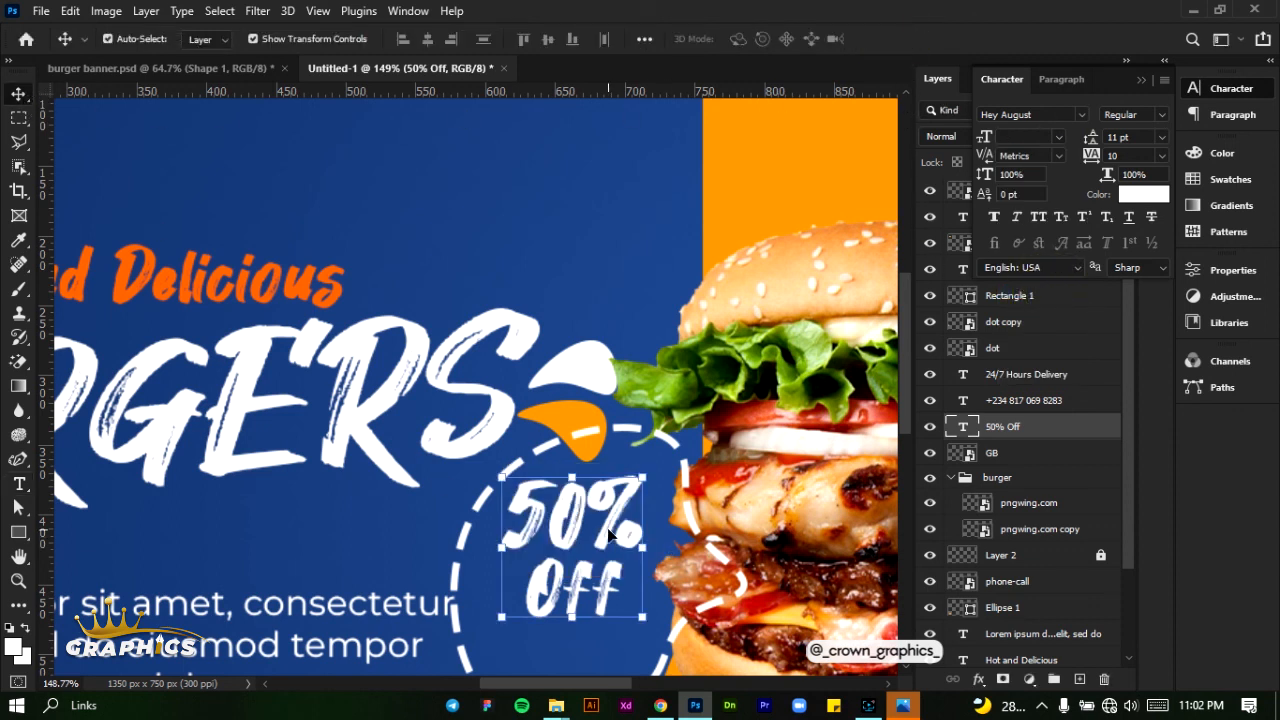
left_click_drag(608, 533, 605, 557)
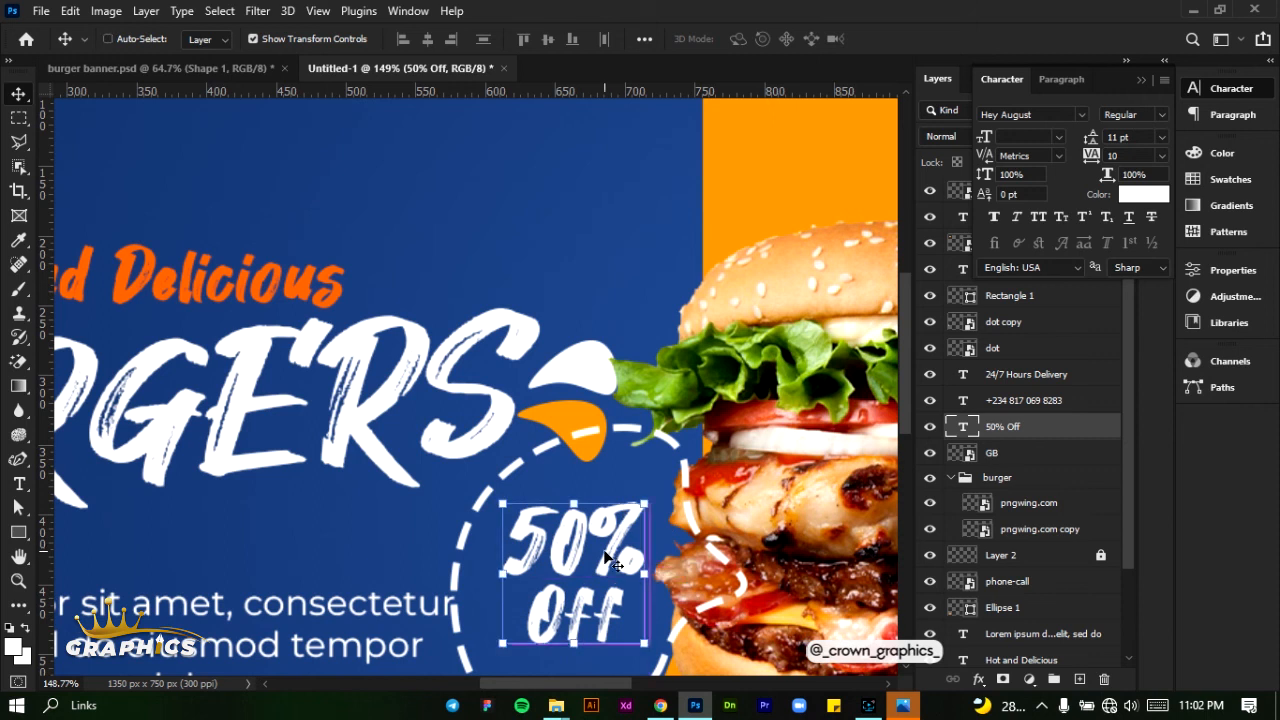
key("ctrl+0")
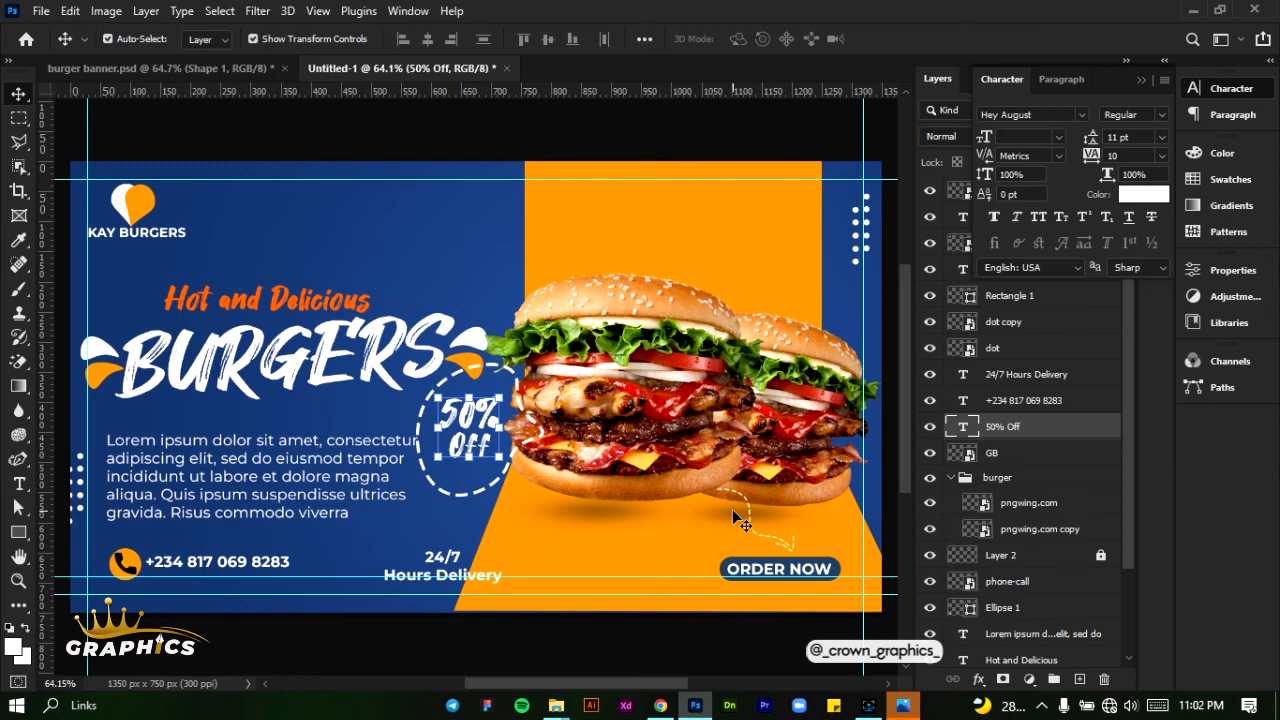
left_click(312, 230)
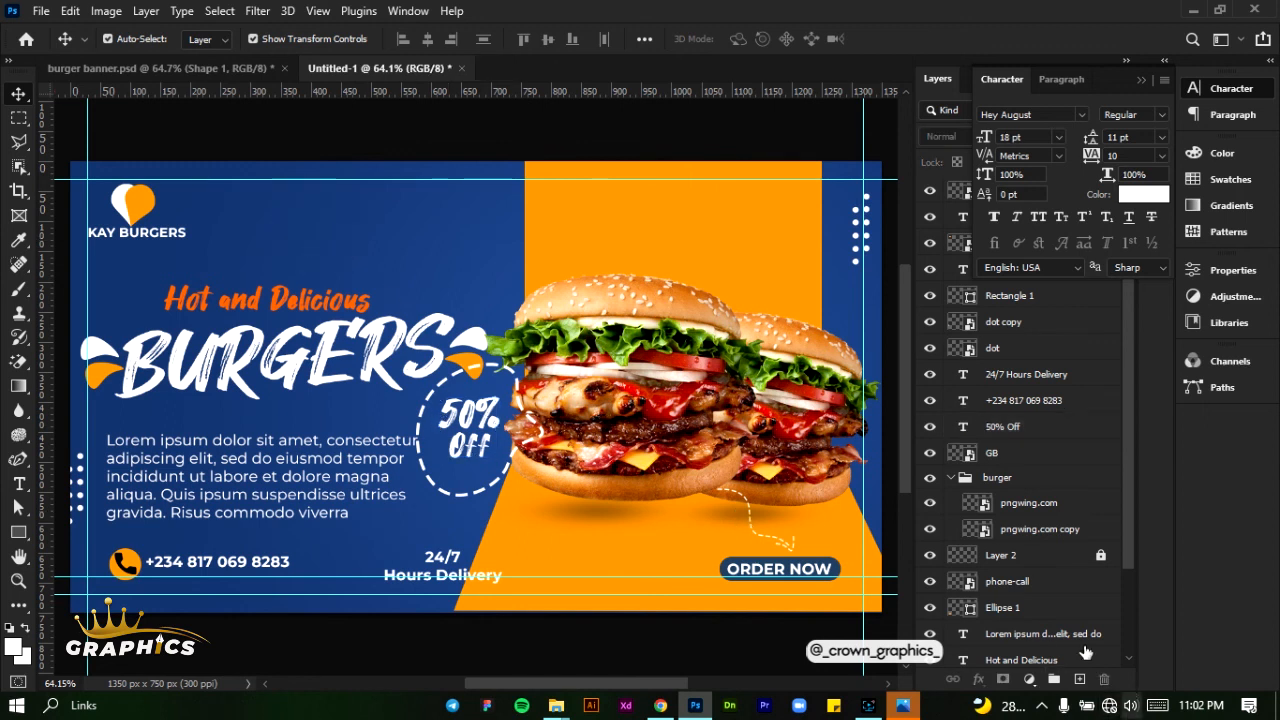
- Refill the Background layer with the dark navy-to-steel-blue preset as a radial gradient running from the front burger toward the area above the headline
scroll(1085, 652, "down", 3)
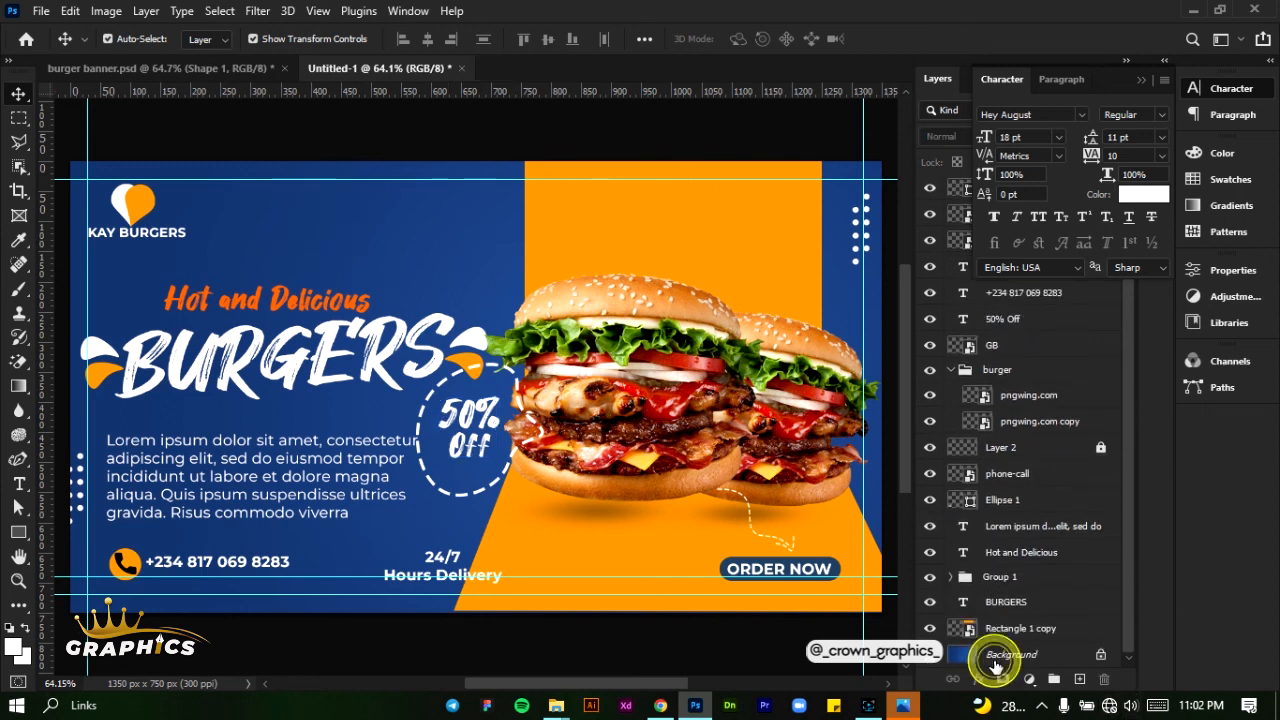
left_click(995, 660)
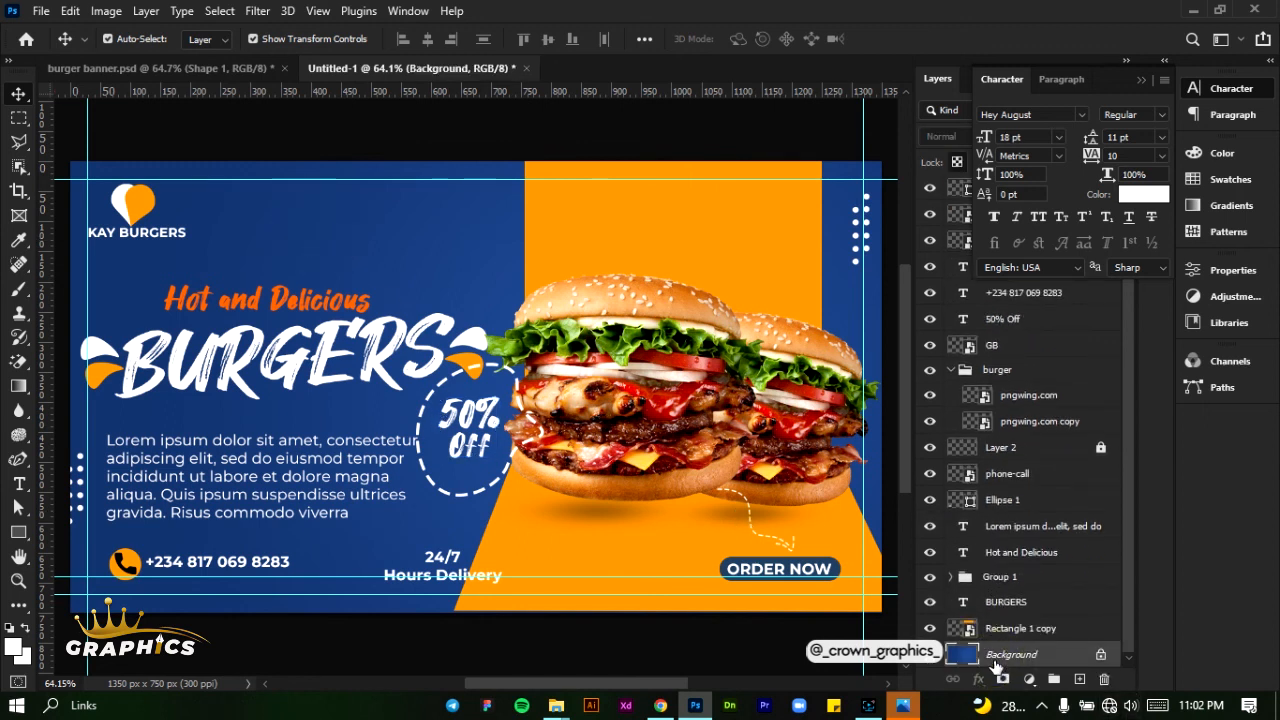
left_click(18, 386)
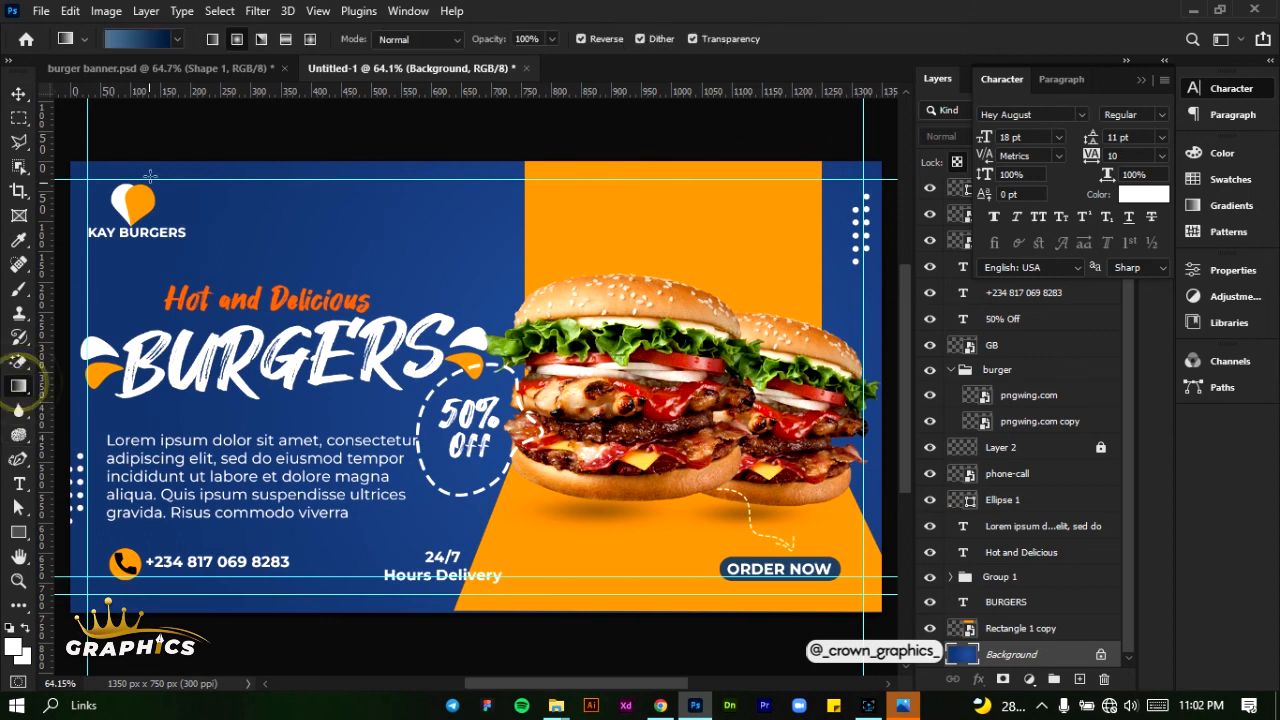
left_click(182, 39)
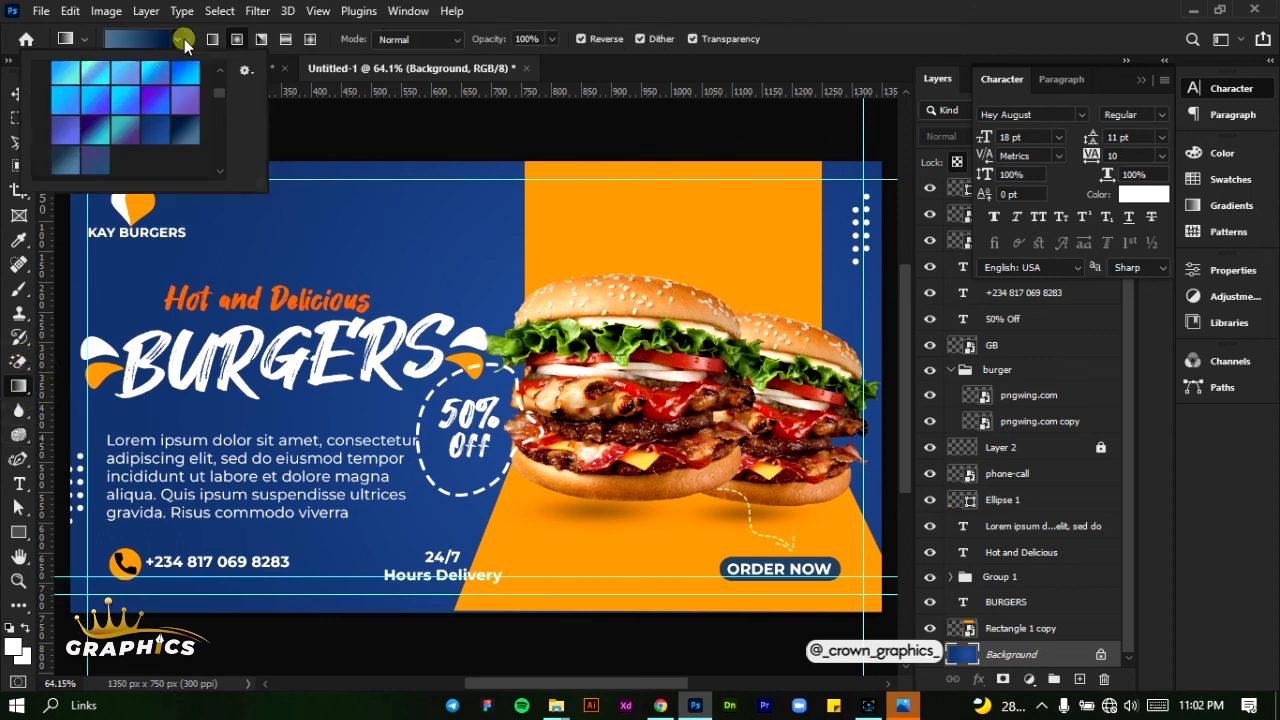
left_click(185, 130)
left_click(193, 38)
left_click_drag(659, 412, 245, 270)
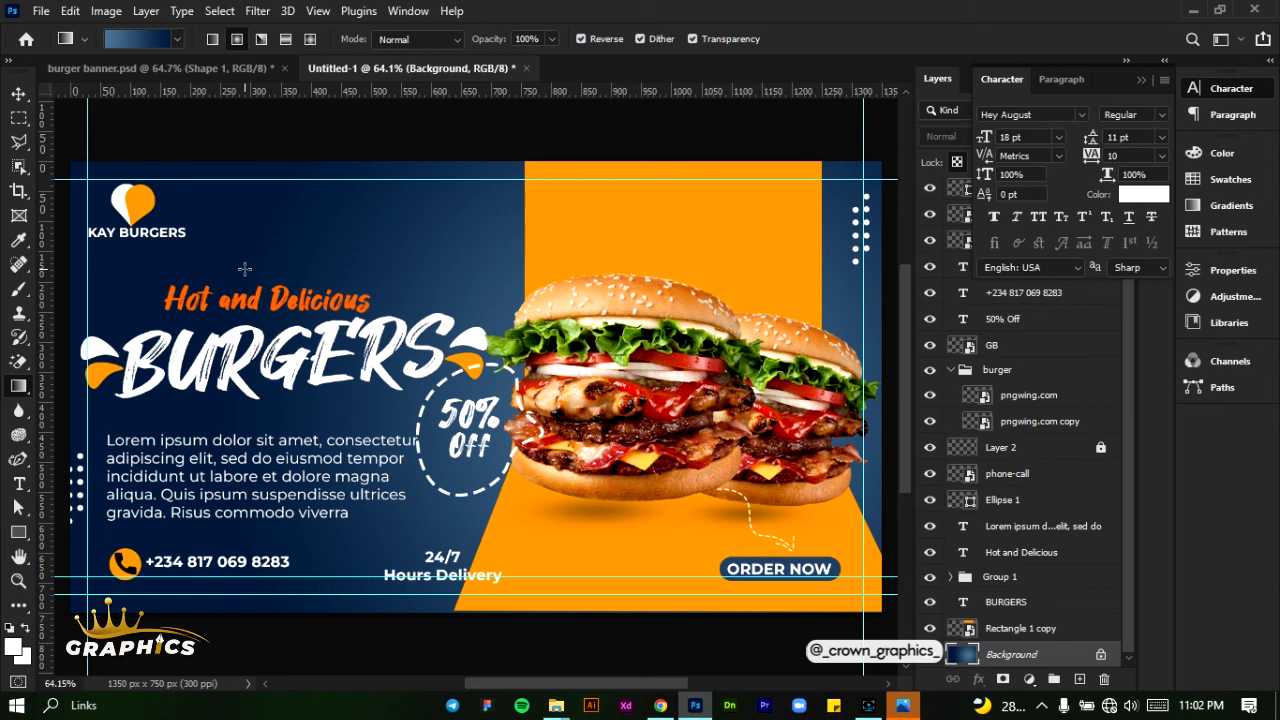
- Centre the "24/7 Hours Delivery" text horizontally on the whole canvas, then clear the selection
left_click(18, 94)
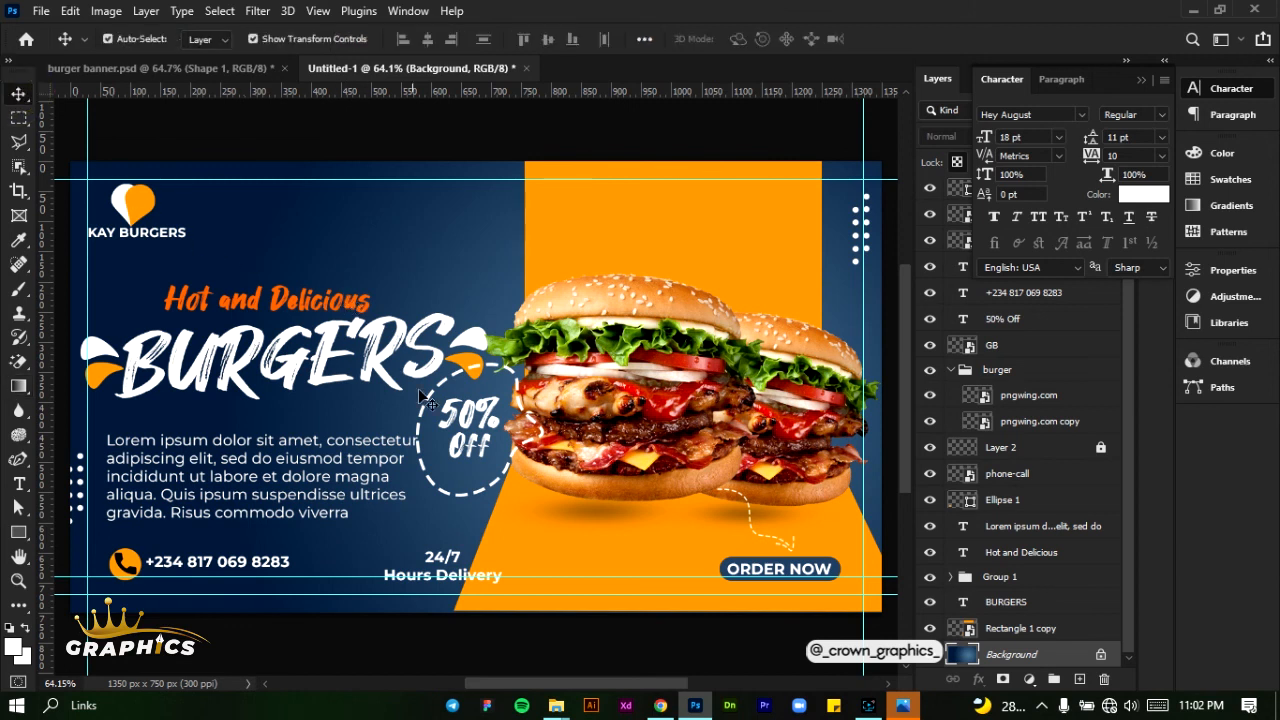
left_click(447, 567)
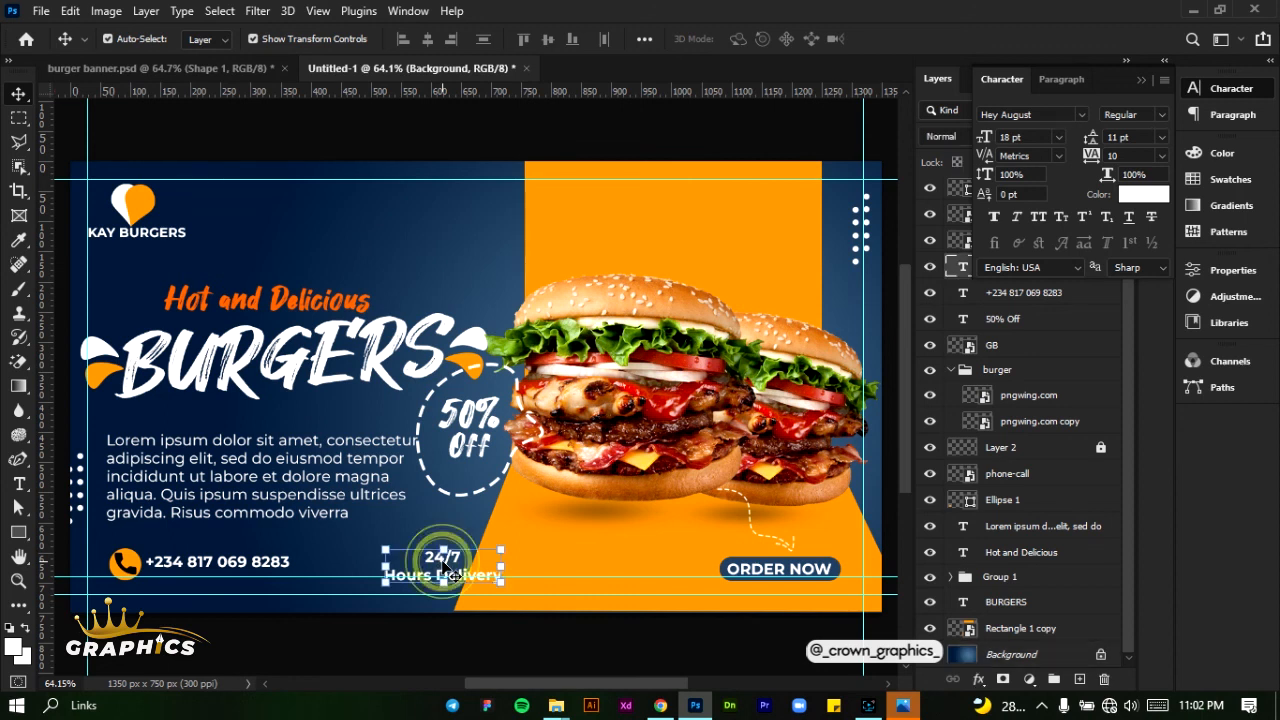
key("ctrl+a")
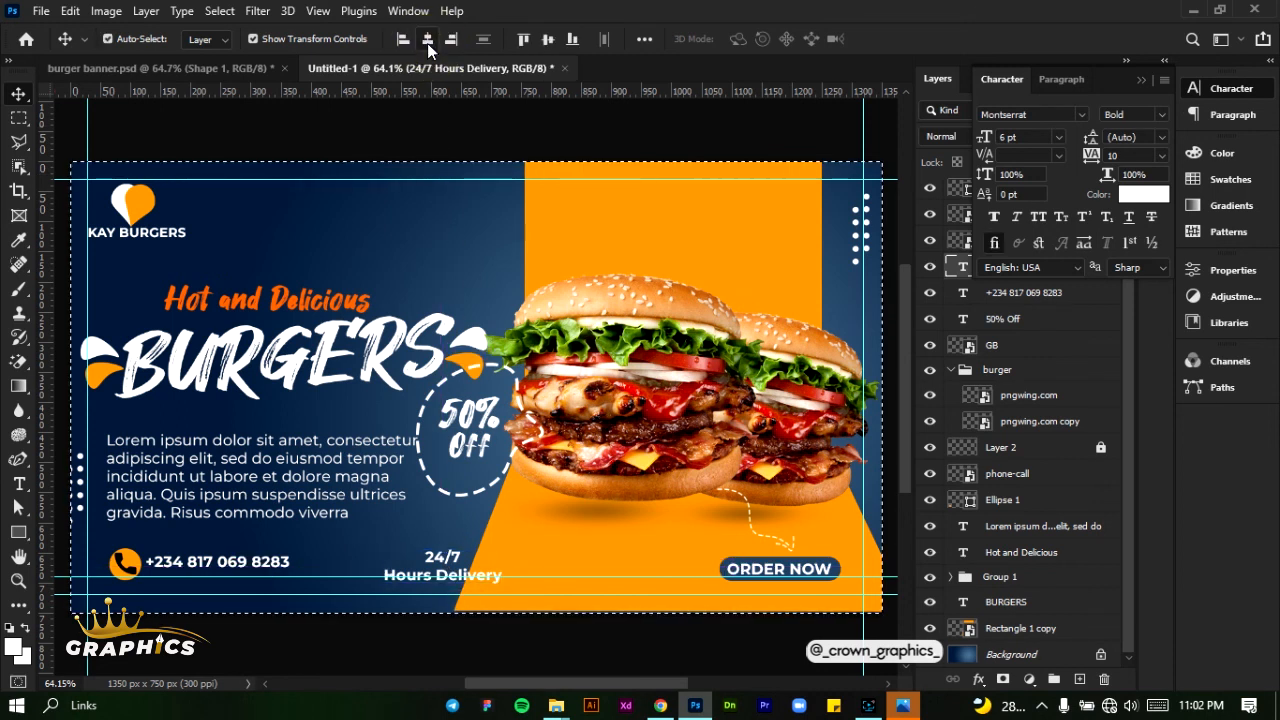
left_click(427, 43)
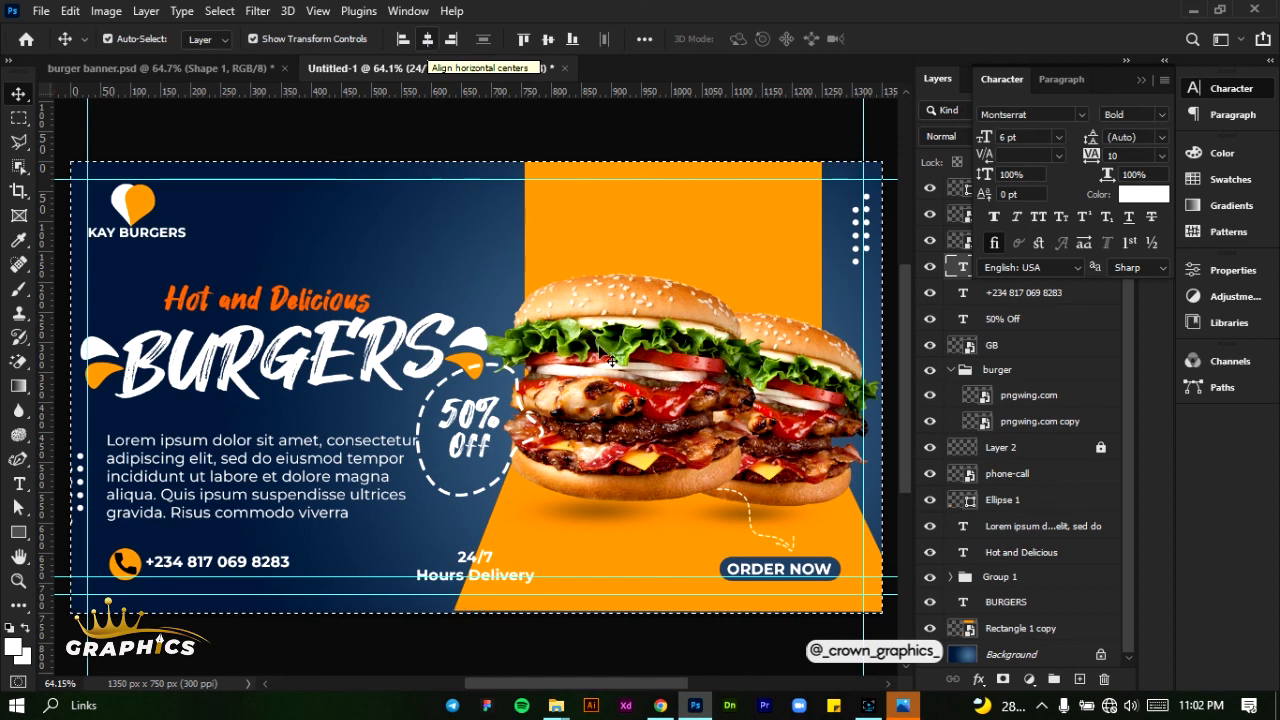
key("ctrl+d")
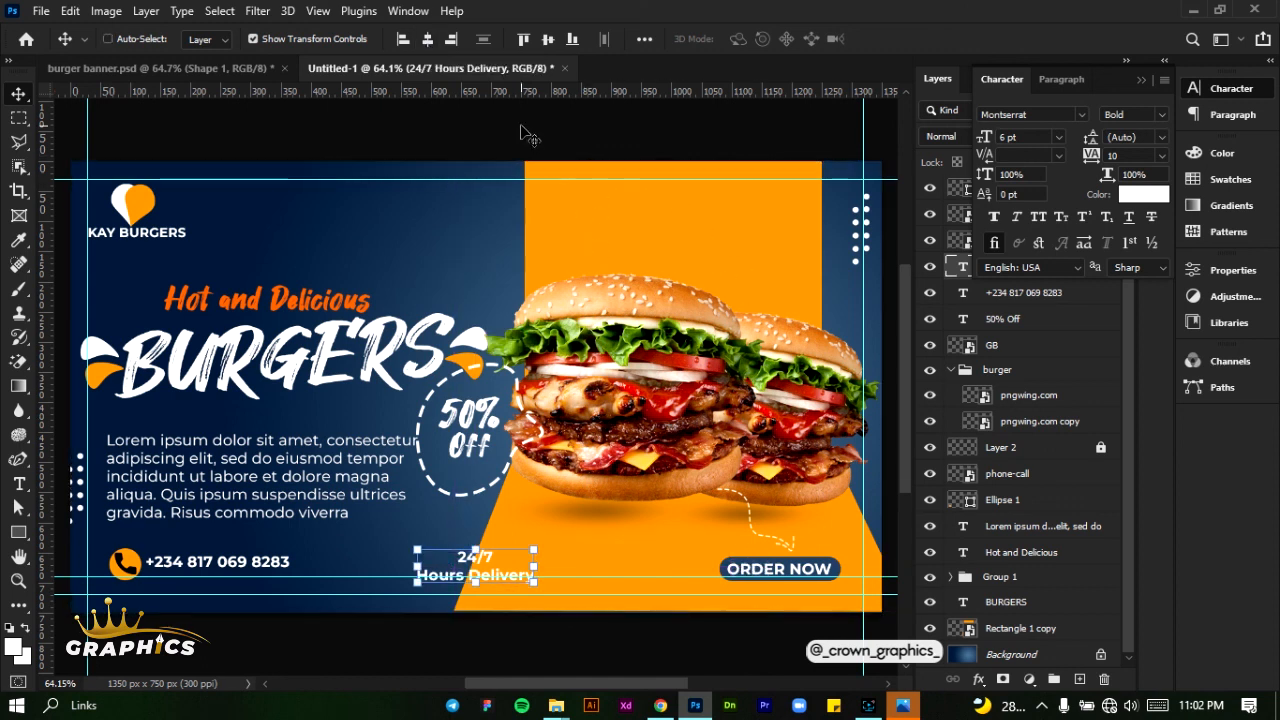
left_click(521, 131, "ctrl")
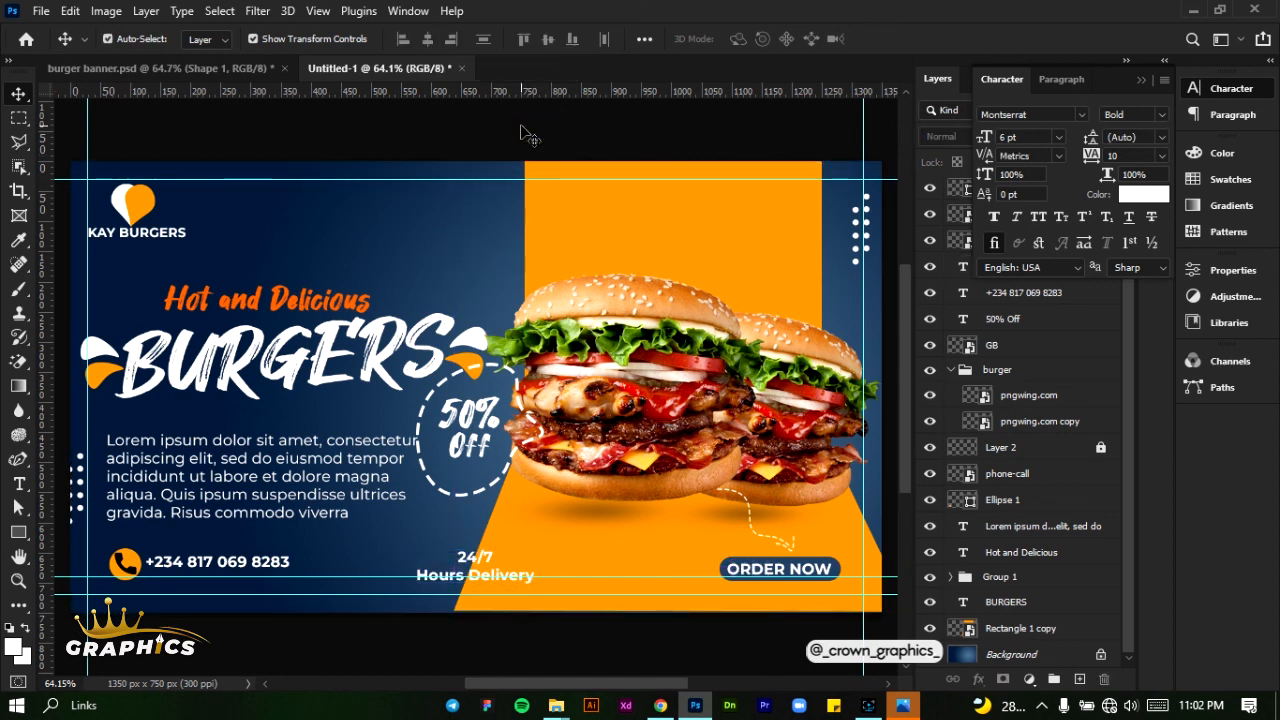